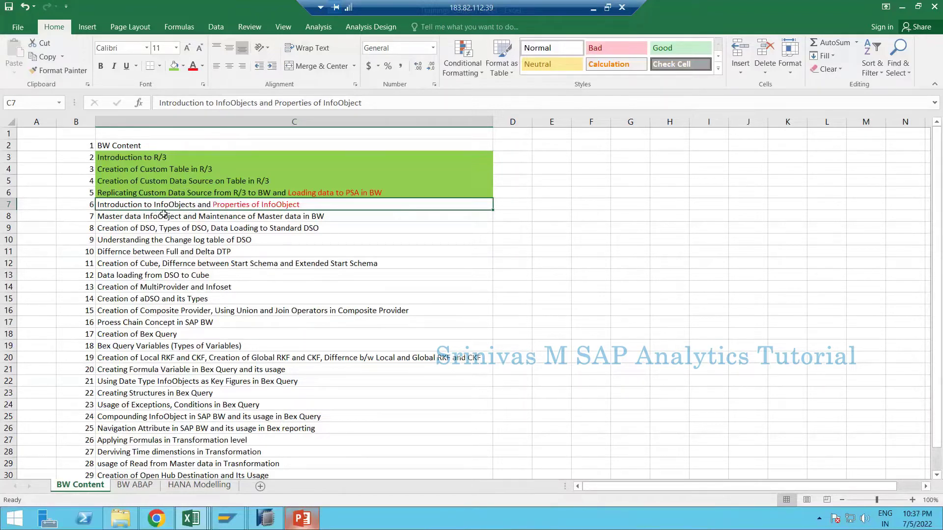
- Switch to the BW Assignments workbook and insert a new blank Sheet10 after Sheet9
left_click(126, 220)
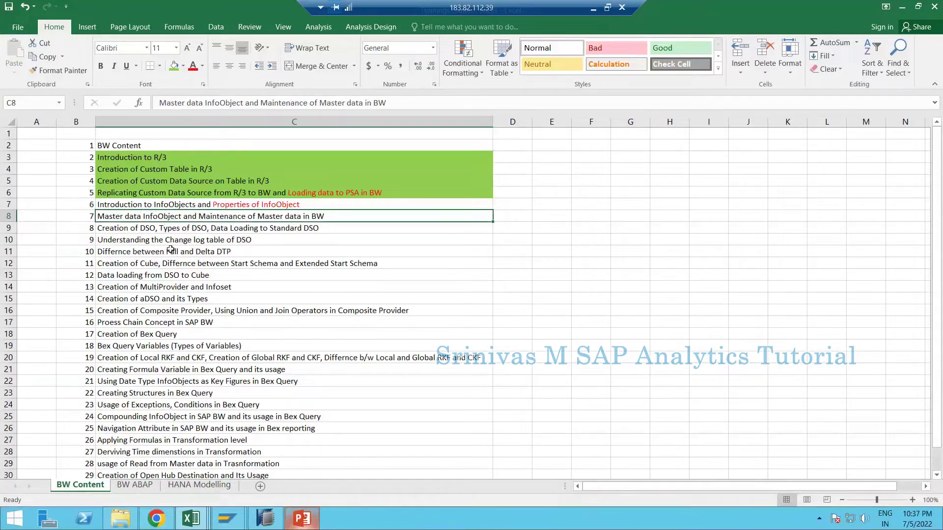
left_click(198, 517)
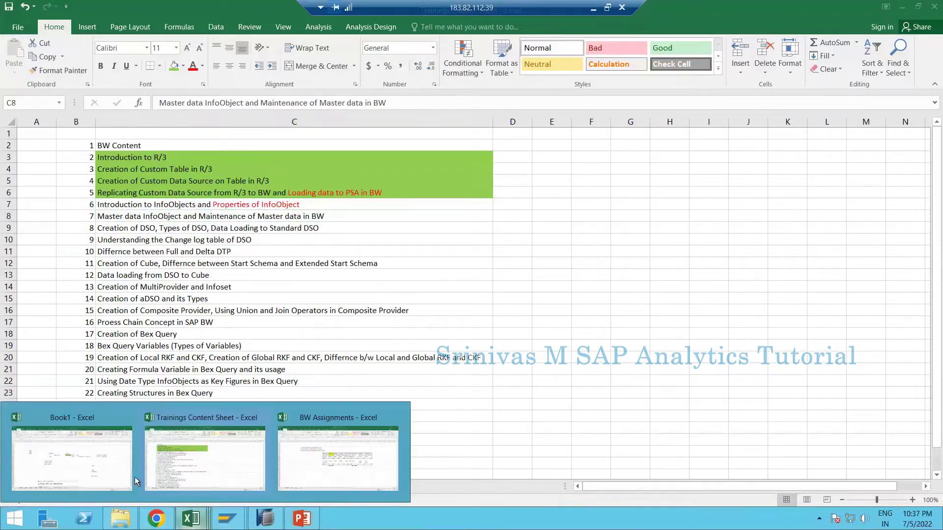
left_click(378, 472)
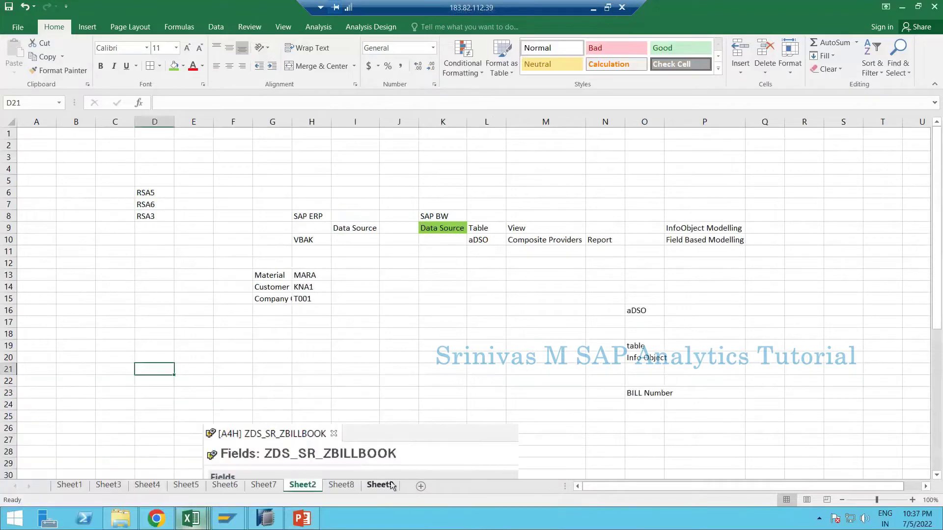
left_click(386, 485)
left_click(422, 487)
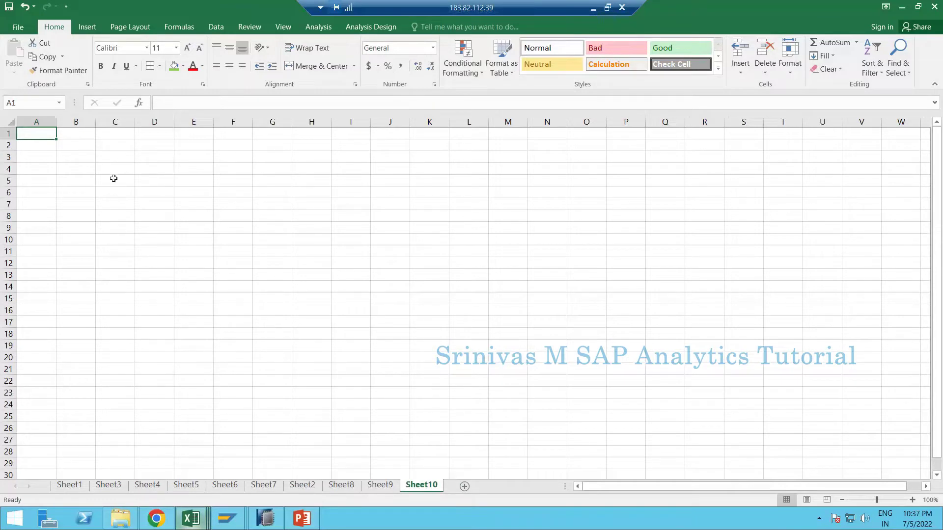
- In SAP HANA Studio, open the Material characteristic ZMATERIAL under BW4HANA Class Objects > Characteristic
left_click(263, 525)
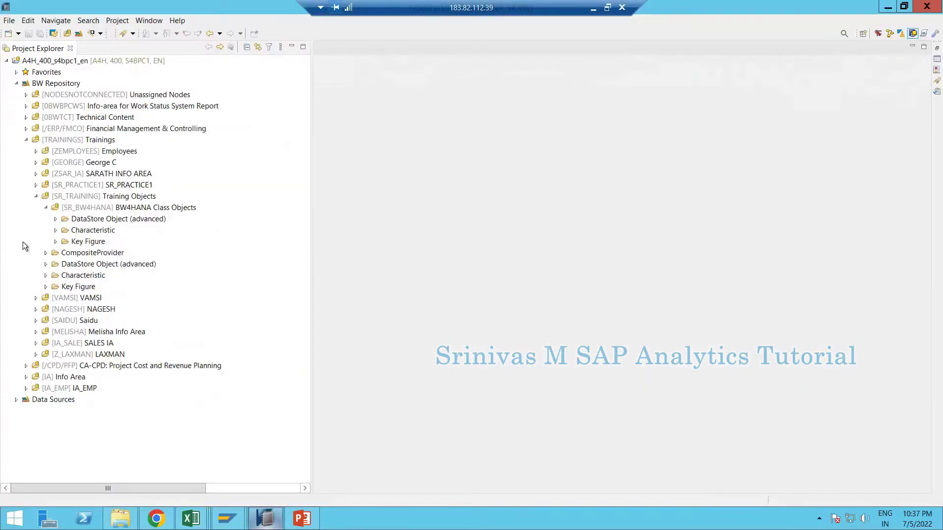
left_click(57, 230)
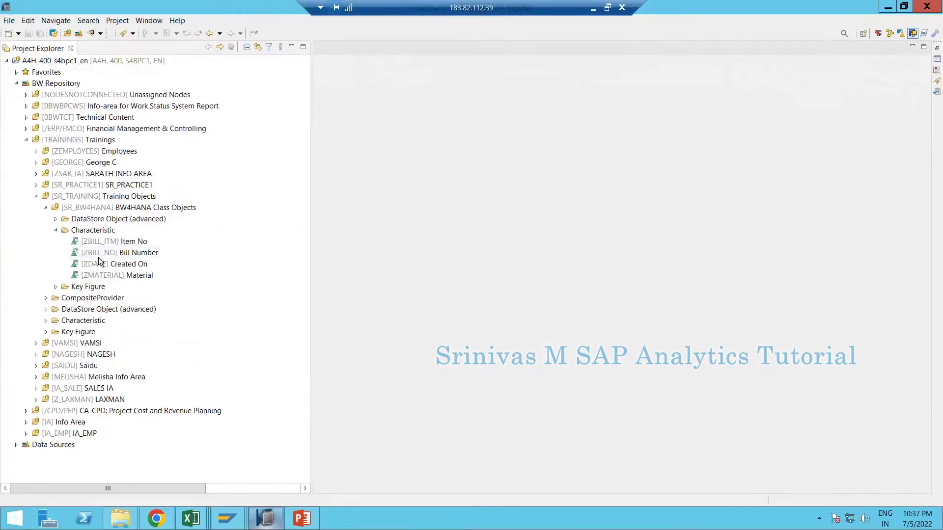
double_click(103, 276)
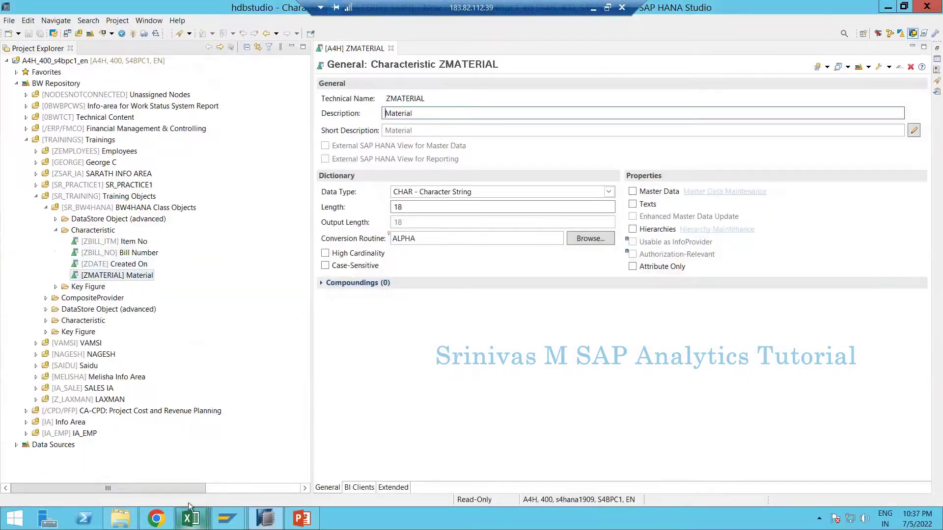
- Back in Excel's Sheet10, type 'Master Data Info Object' into cell H4
left_click(191, 518)
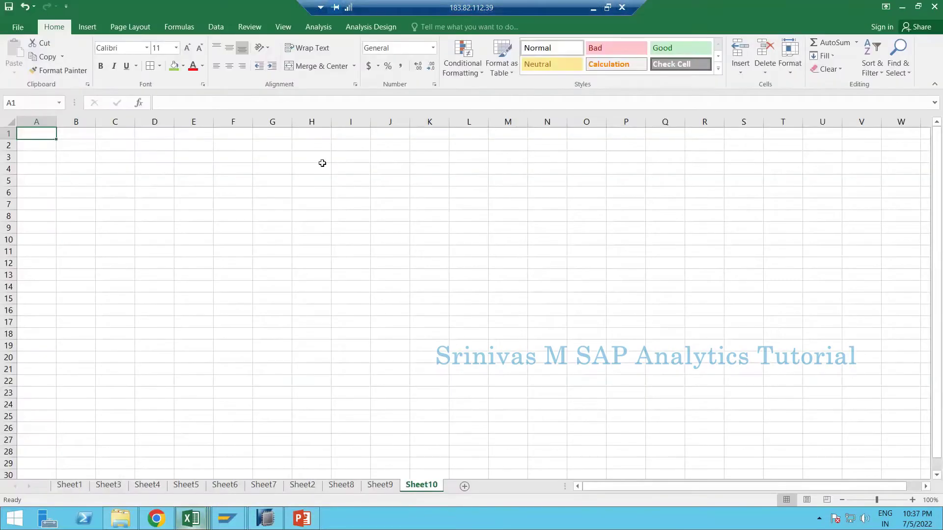
left_click(322, 165)
type("Master Data ")
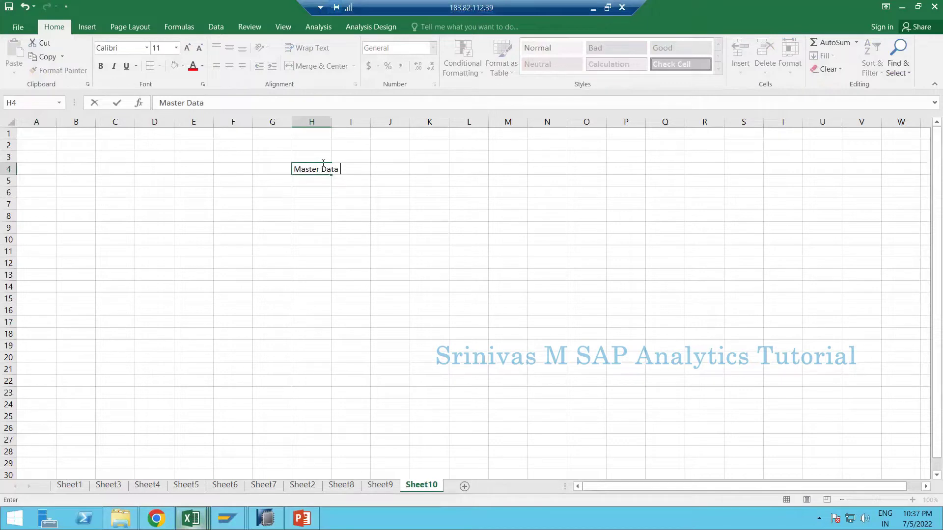
type("Info Object")
- Confirm the 'Master Data Info Object' heading in H4, zoom in and autofit column H to it
key("Return")
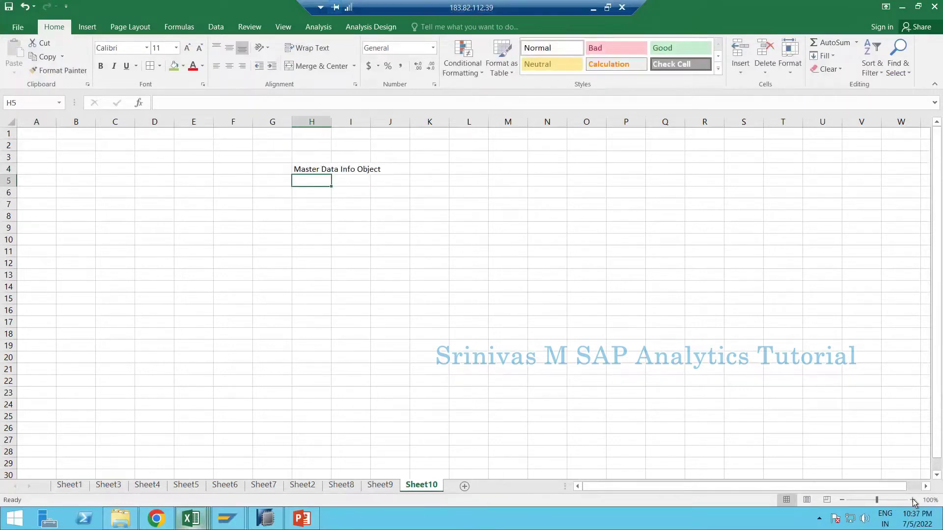
left_click(913, 500)
left_click(914, 499)
left_click(913, 499)
left_click(913, 500)
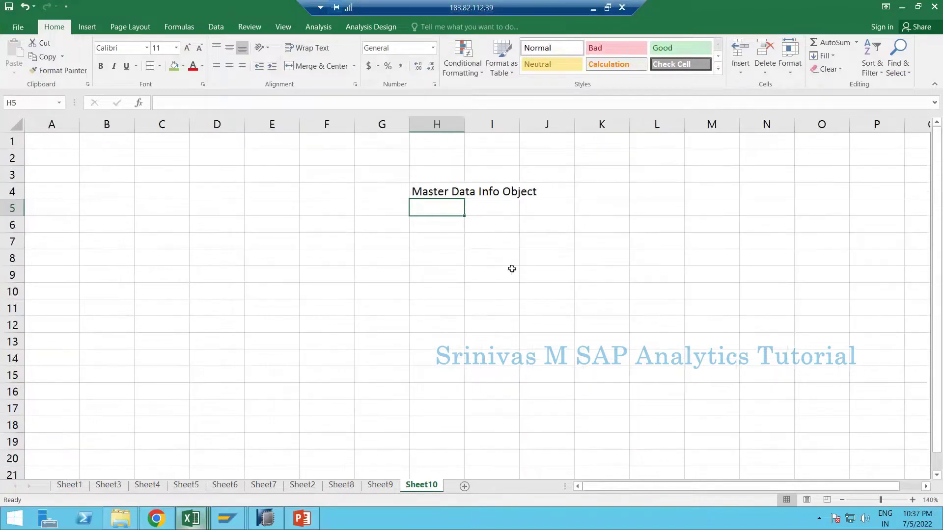
left_click_drag(602, 485, 620, 489)
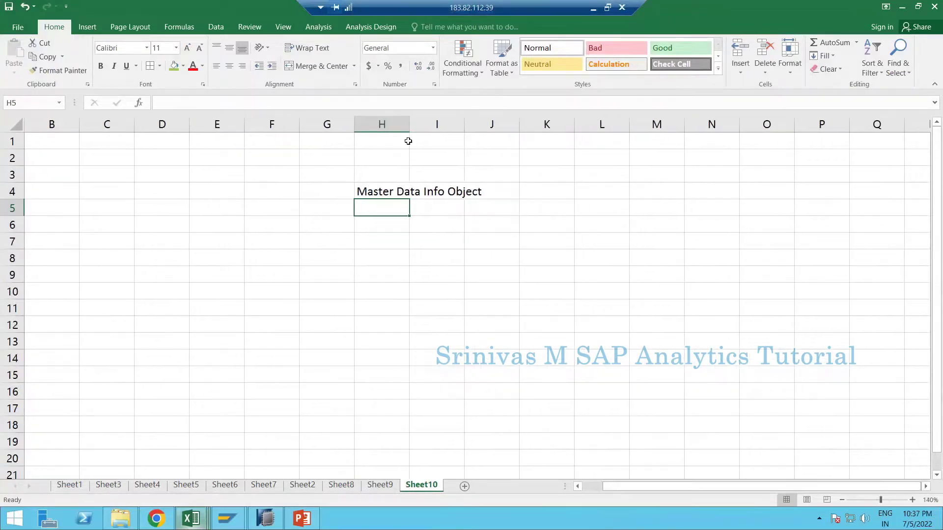
double_click(408, 124)
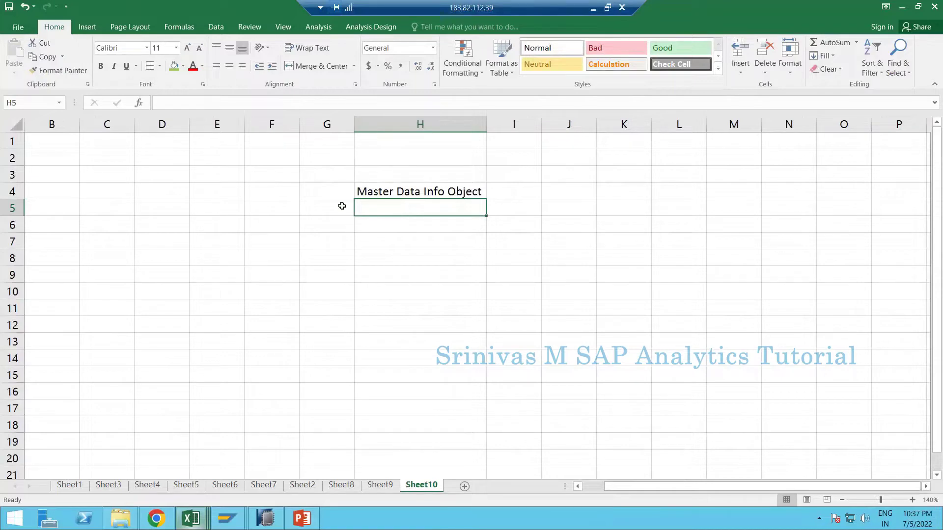
left_click(381, 189)
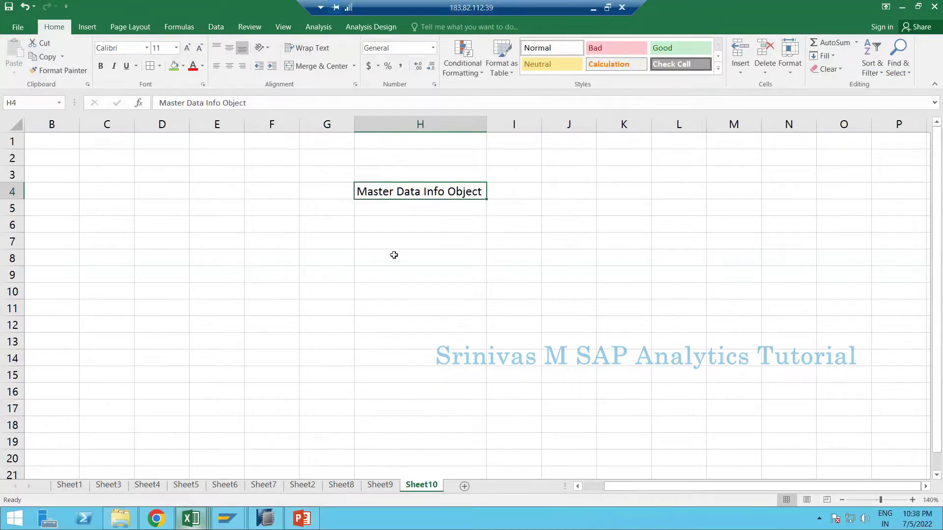
left_click(842, 500)
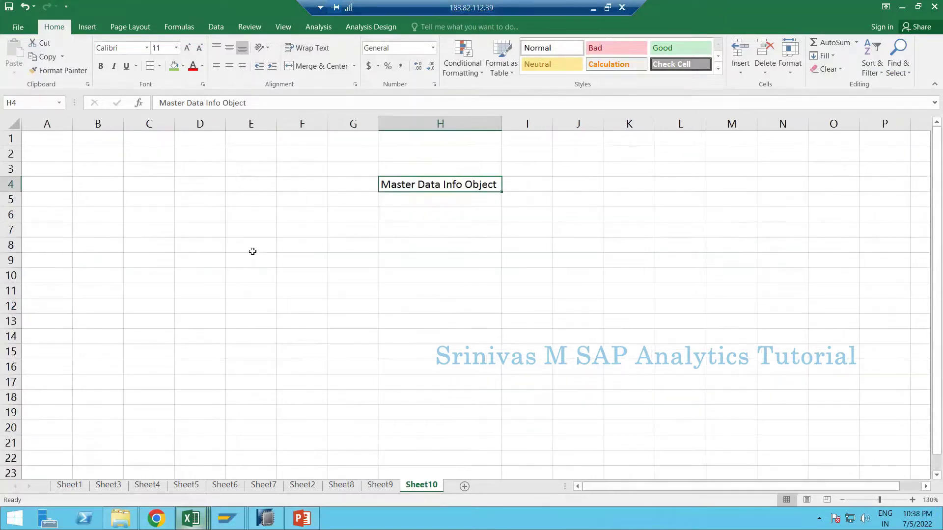
left_click(397, 231)
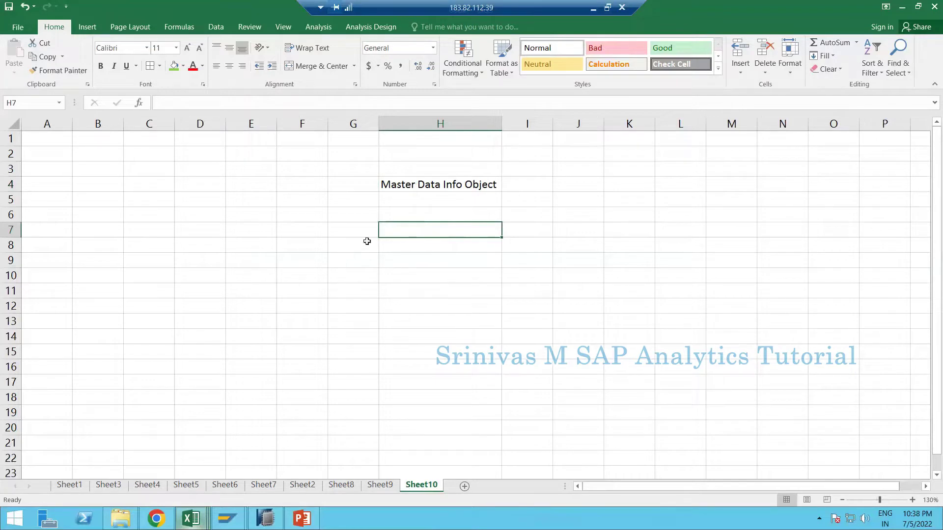
- Label C8 'Material' and C7 'Master data', then autofit column C
left_click(136, 240)
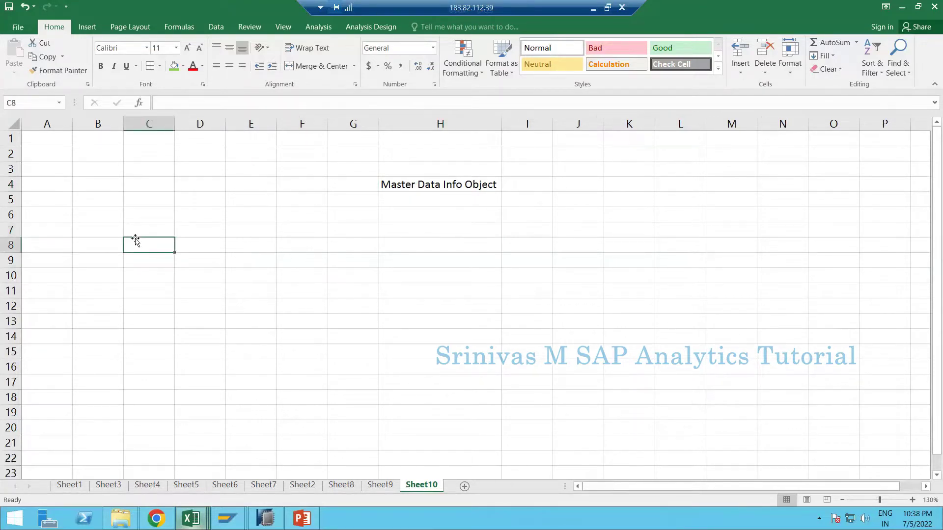
type("M")
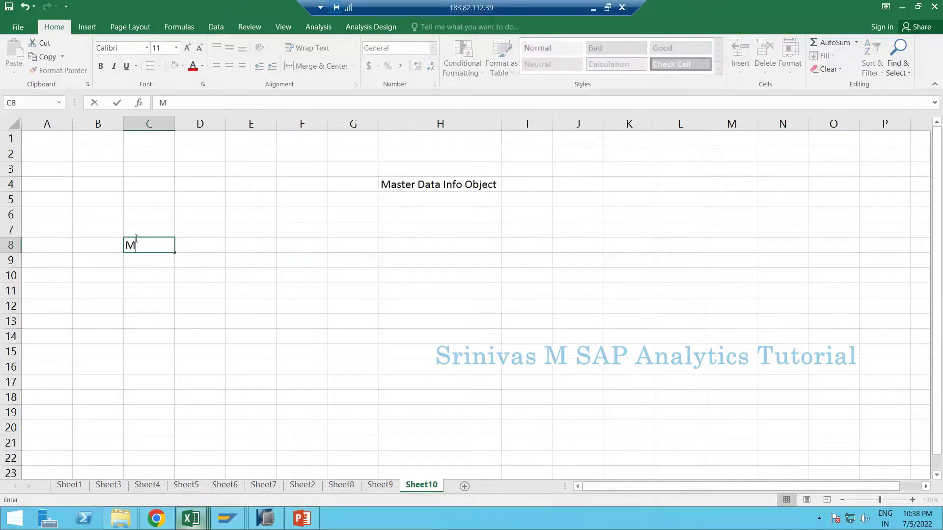
type("aterial")
key("Tab")
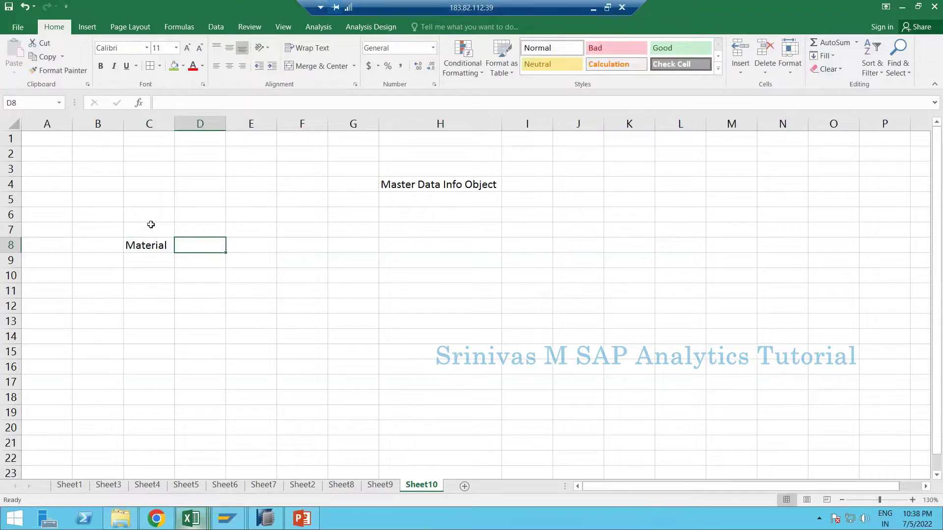
left_click(151, 225)
type("Master data")
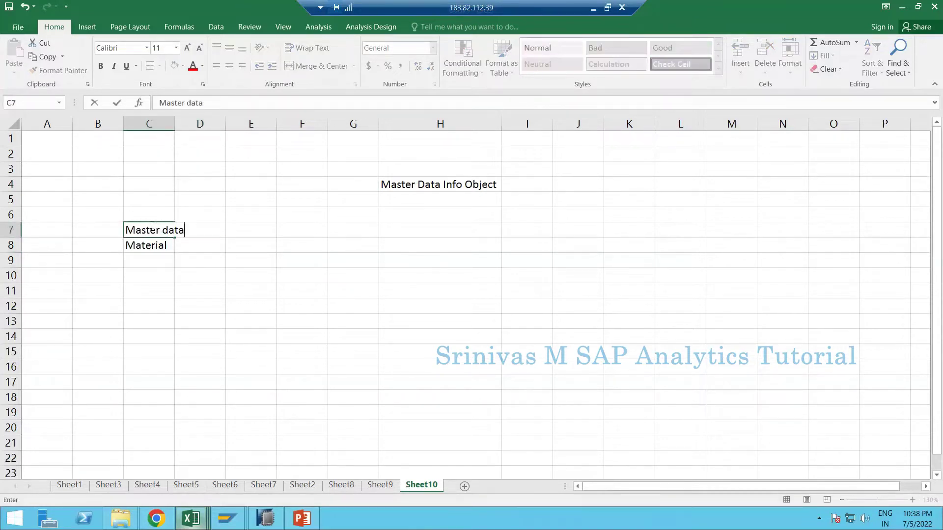
key("Return")
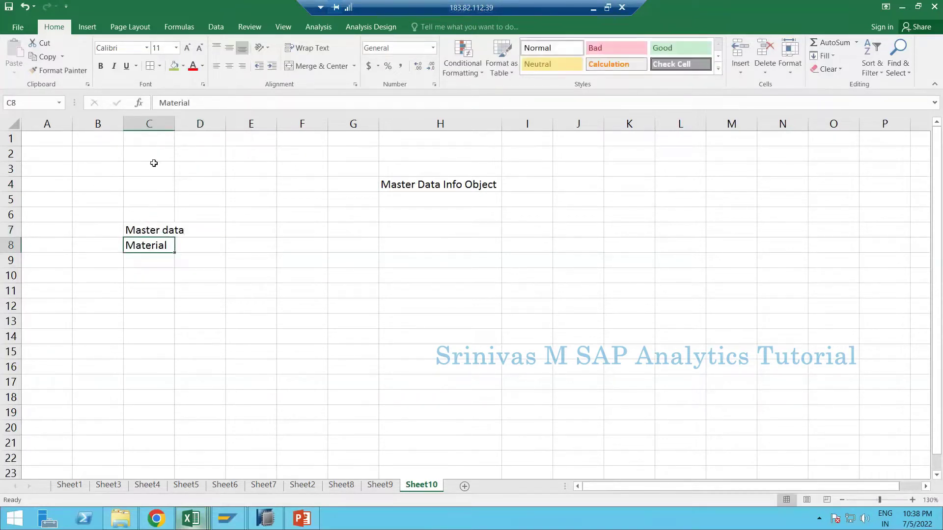
double_click(175, 124)
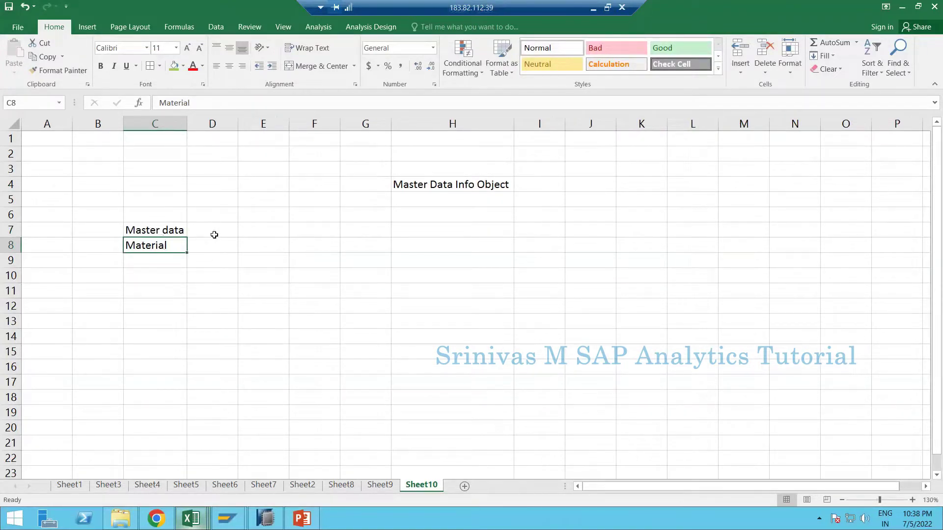
- Merge and center D7:H7 with the heading 'Properties'
left_click_drag(212, 230, 480, 227)
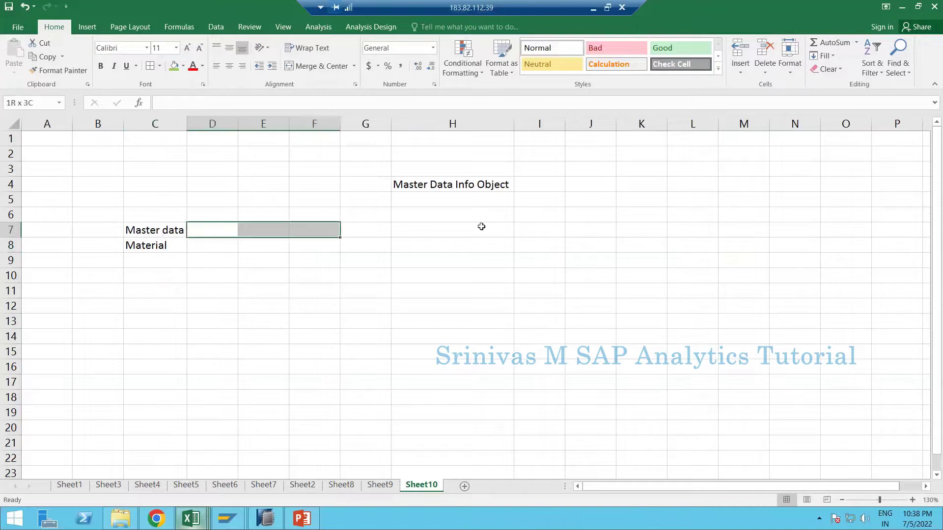
left_click(310, 66)
type("p")
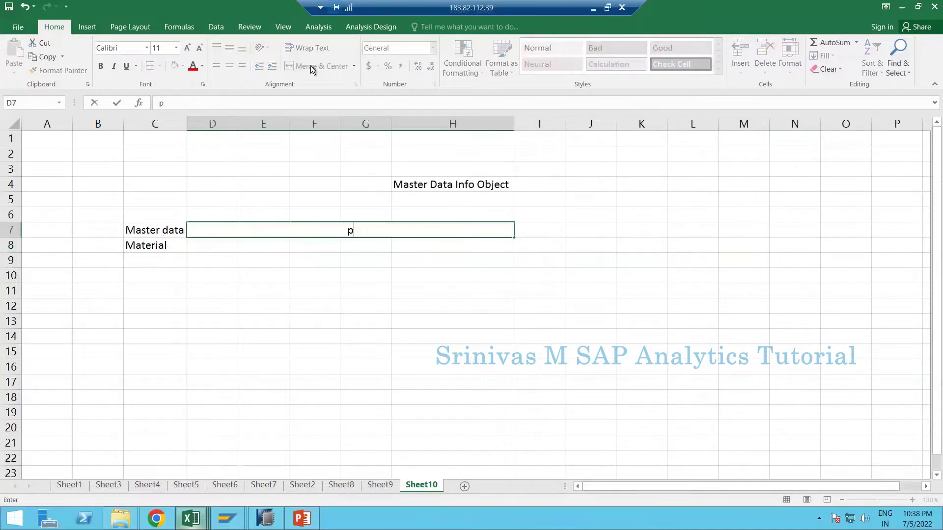
type("Properties")
key("Return")
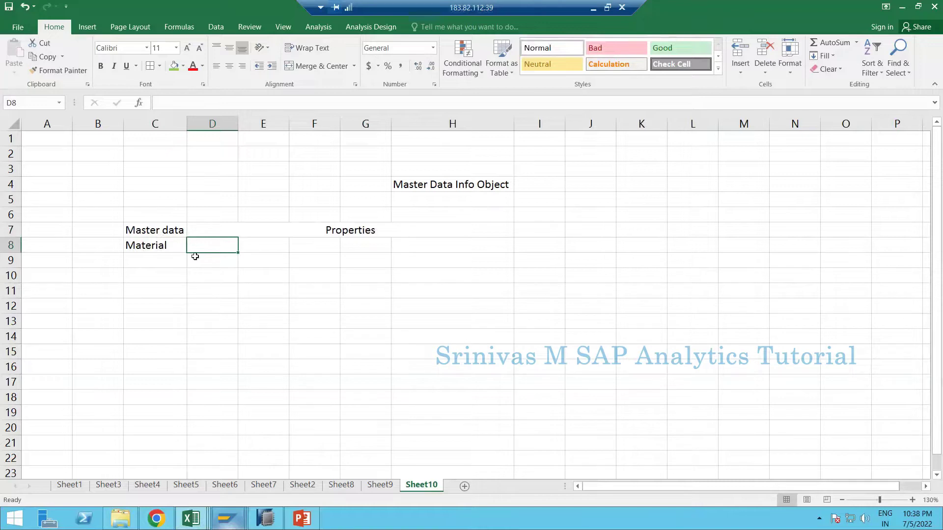
- Enter 'Mobile Phone' in C11 and widen column C to fit it
key("Return")
left_click(167, 288)
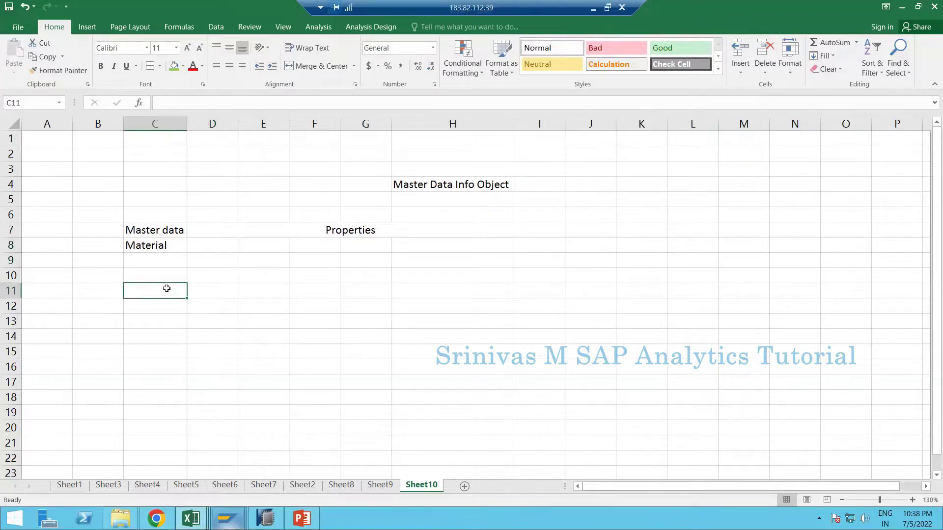
type("Mobile Phone")
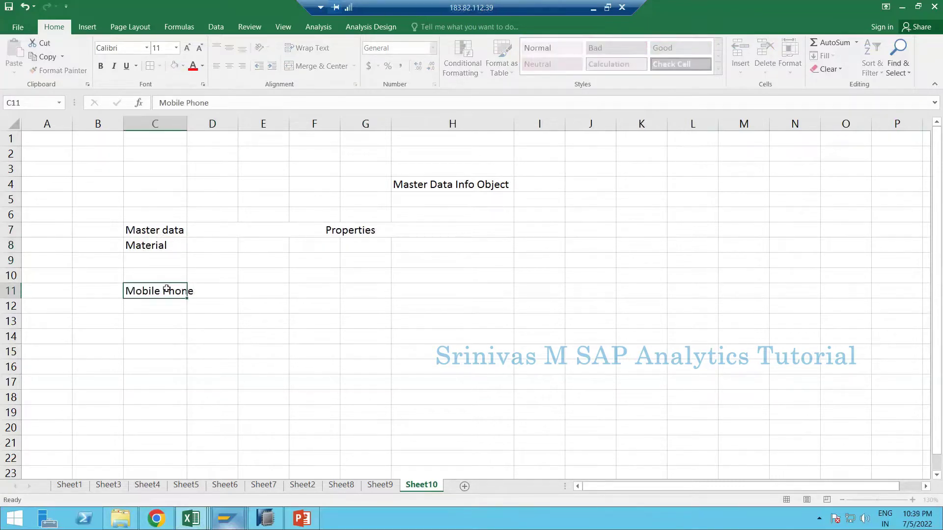
key("Tab")
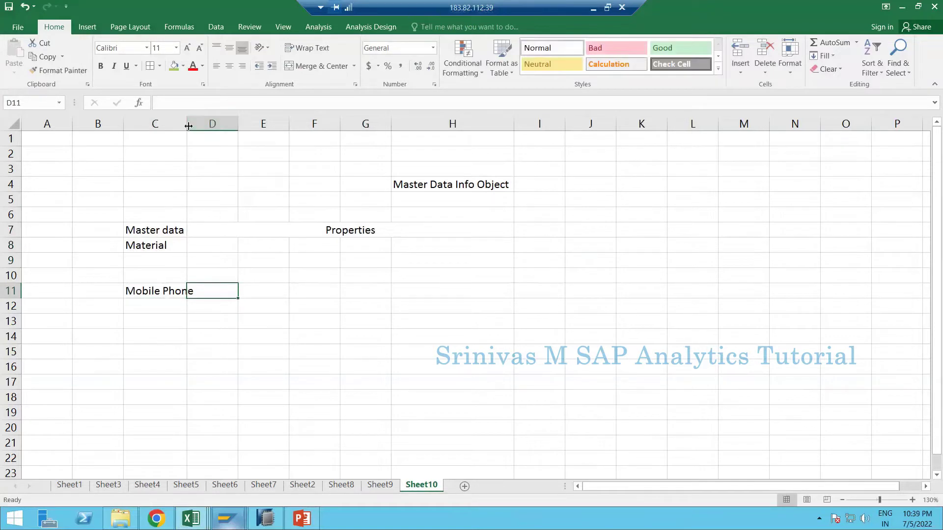
double_click(187, 124)
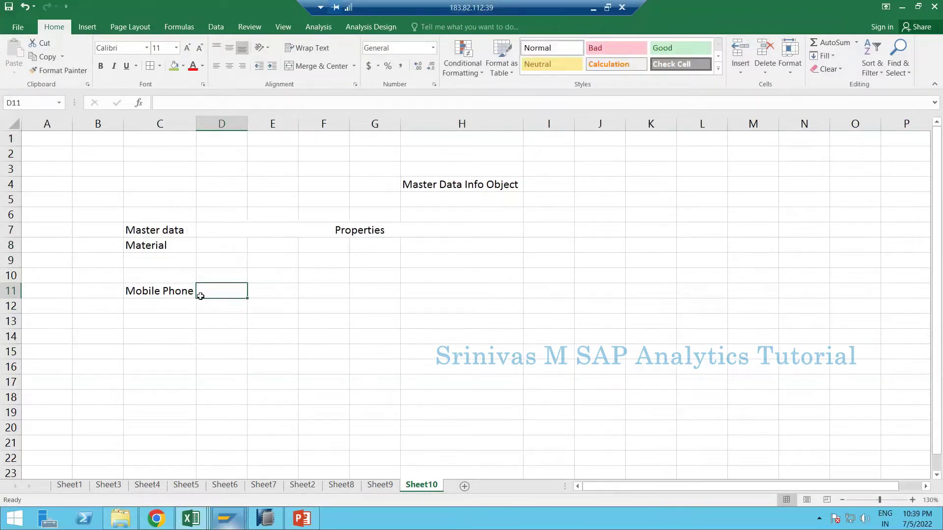
- Fill D11:G11 with the properties Length, Height, width and color
type("Length")
key("Tab")
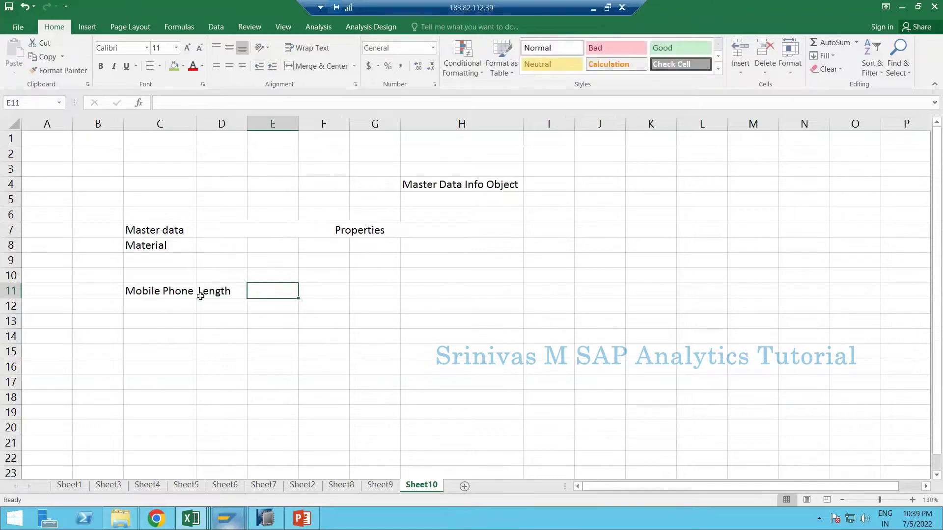
type("Height")
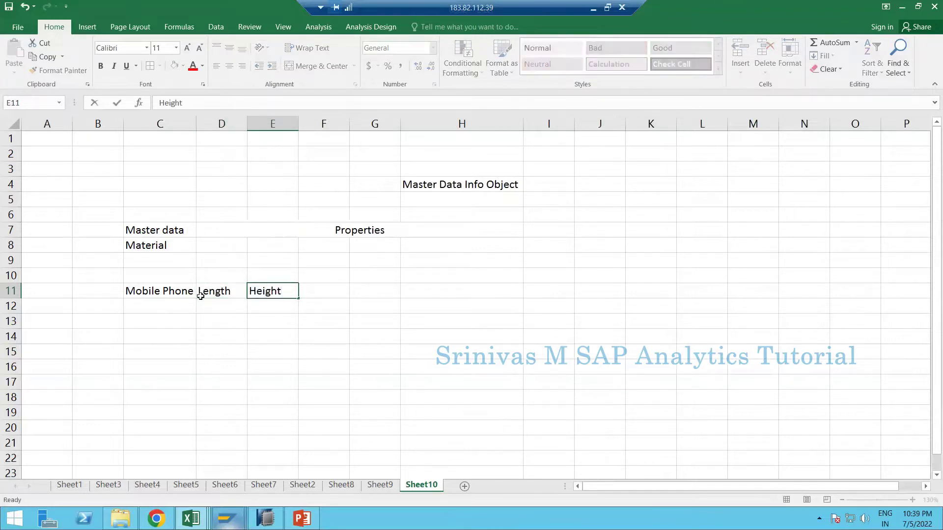
key("Tab")
type("wei")
key("BackSpace")
key("BackSpace")
type("idth")
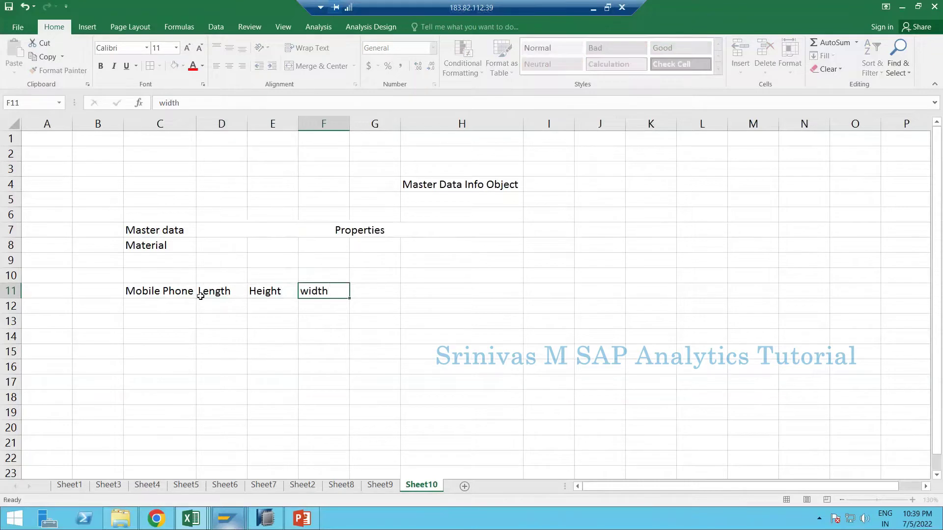
key("Tab")
type("color")
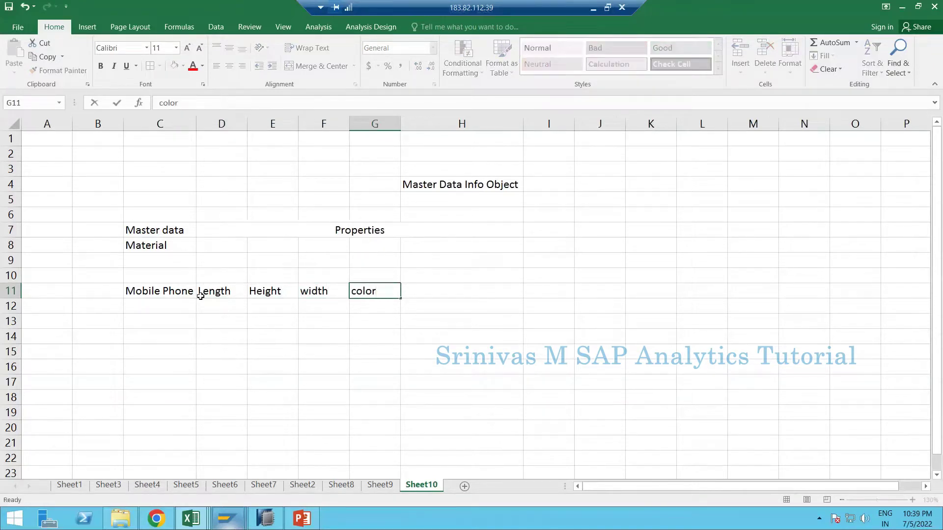
key("Tab")
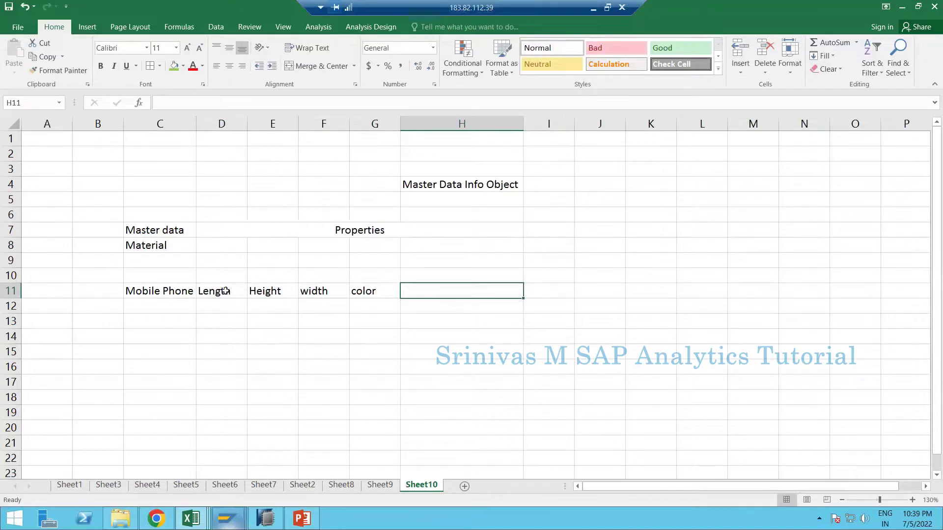
- Add 'weight' in H11 and select the Length-to-weight property range
left_click_drag(225, 291, 373, 291)
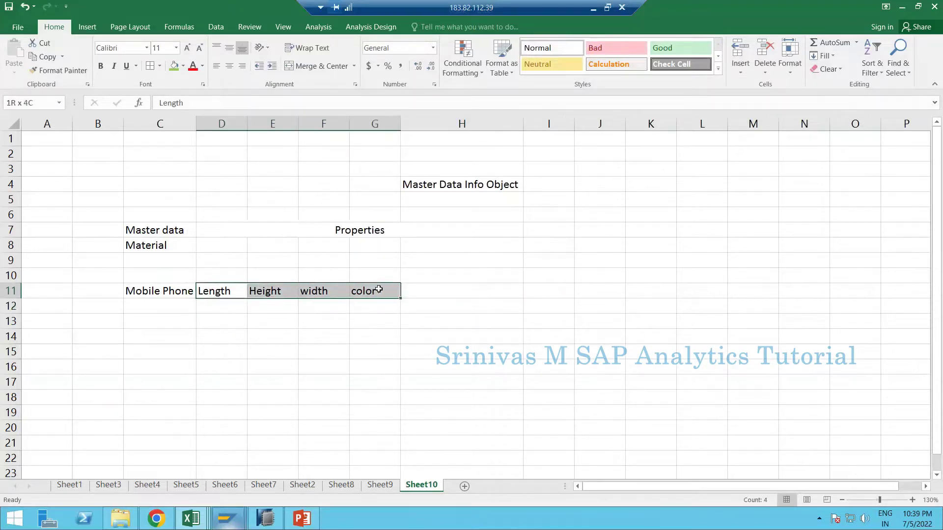
left_click(422, 294)
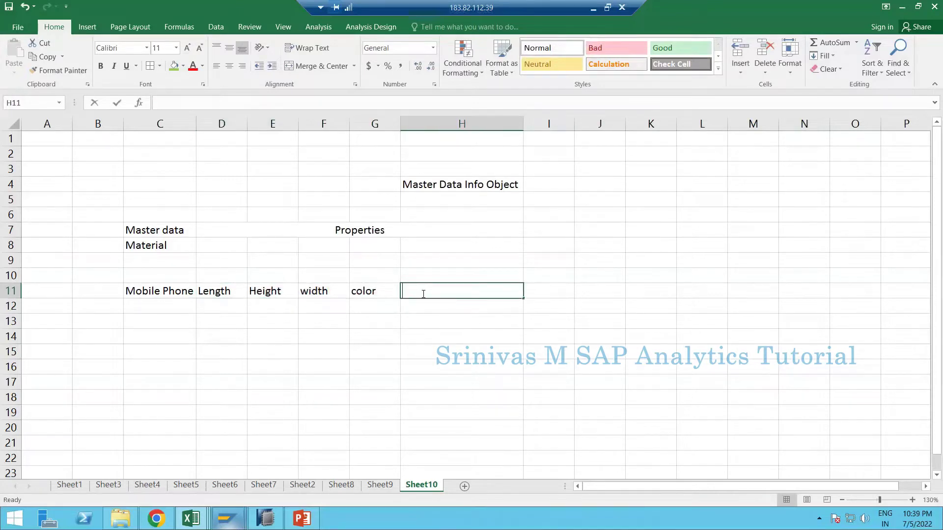
type("weight")
key("Return")
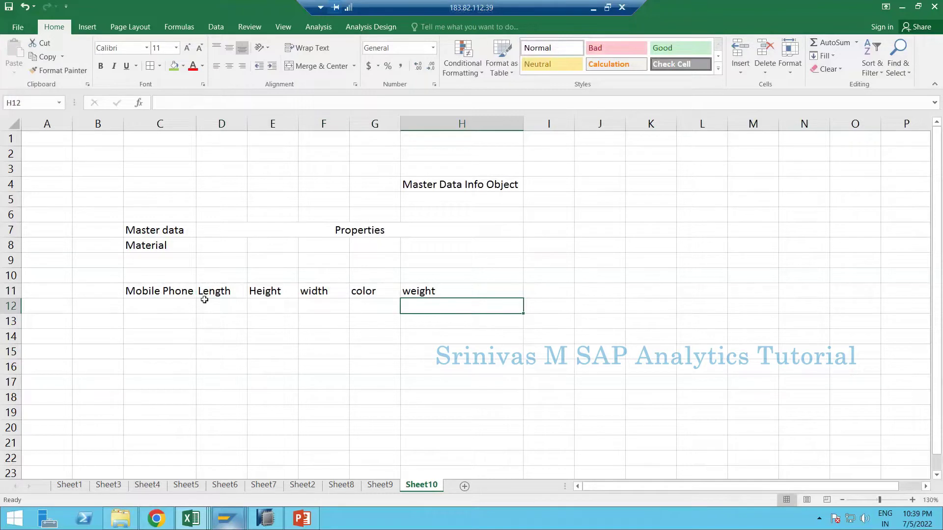
left_click_drag(227, 291, 436, 301)
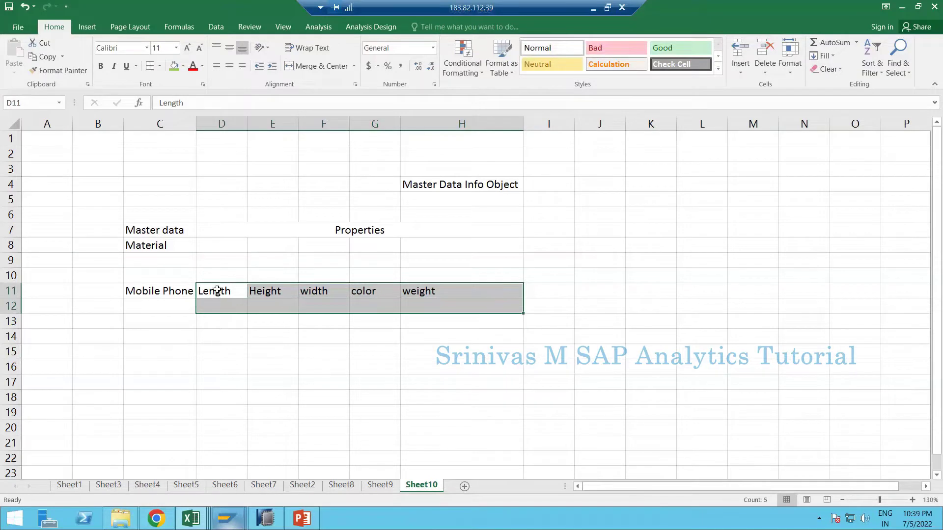
- Type 'weigth' as the first Material property in D8
left_click(170, 248)
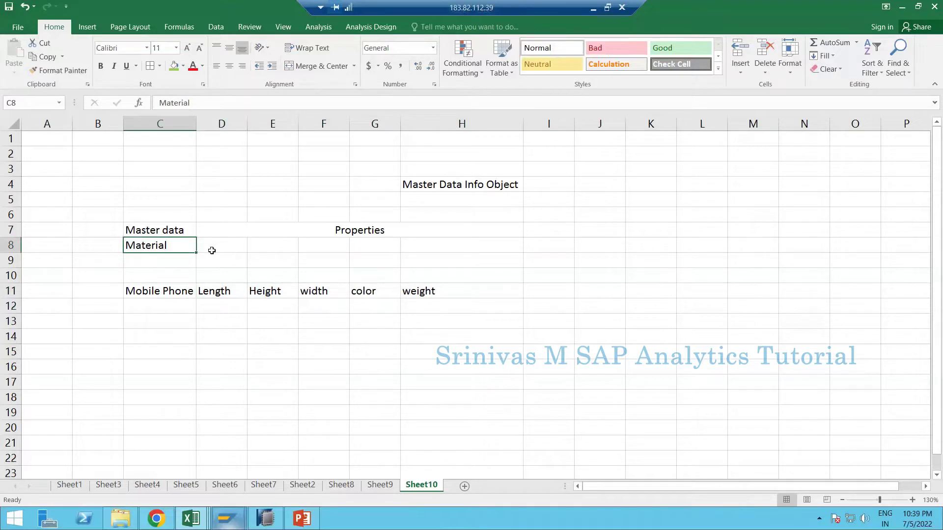
left_click(234, 247)
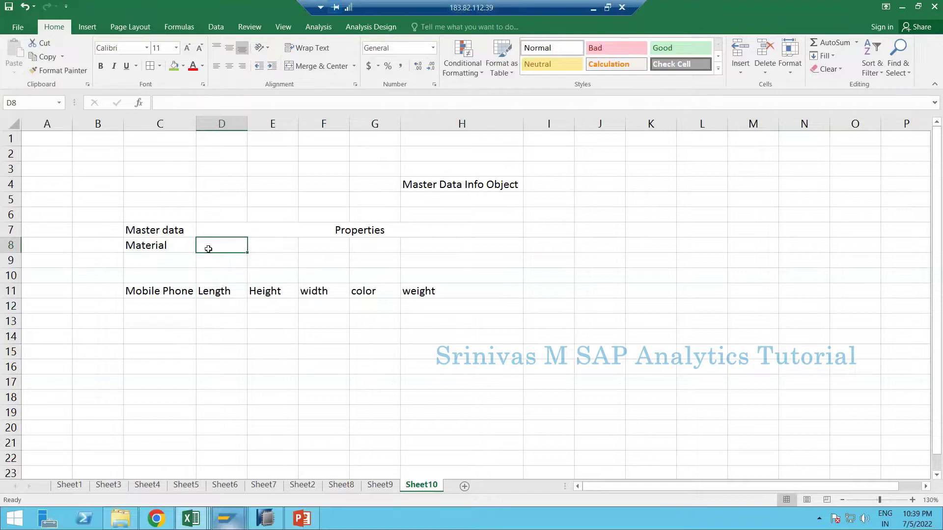
type("wei")
key("BackSpace")
key("BackSpace")
key("BackSpace")
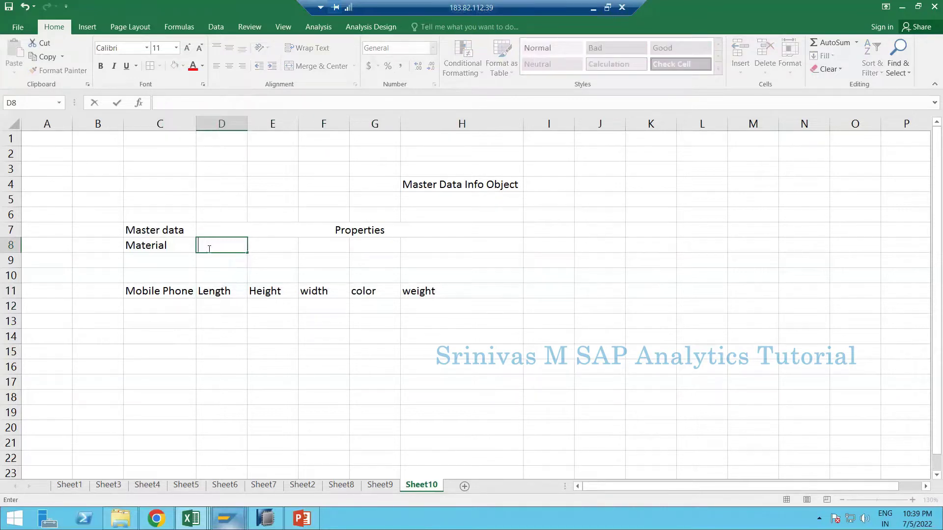
type("weigth")
- Enter 'Mateiral Group' in E8 and 'Material Type' in F8, fixing the Typoe typo
key("Tab")
type("Mateiral Group")
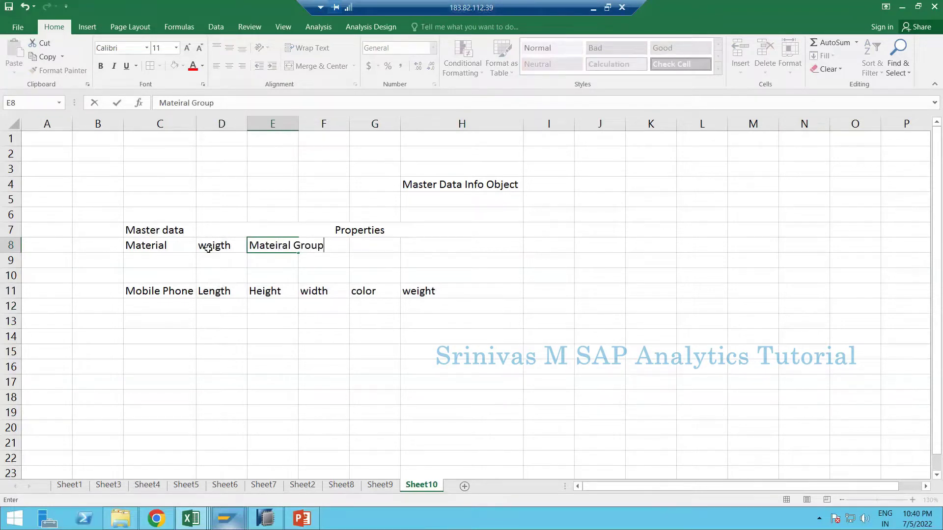
key("Tab")
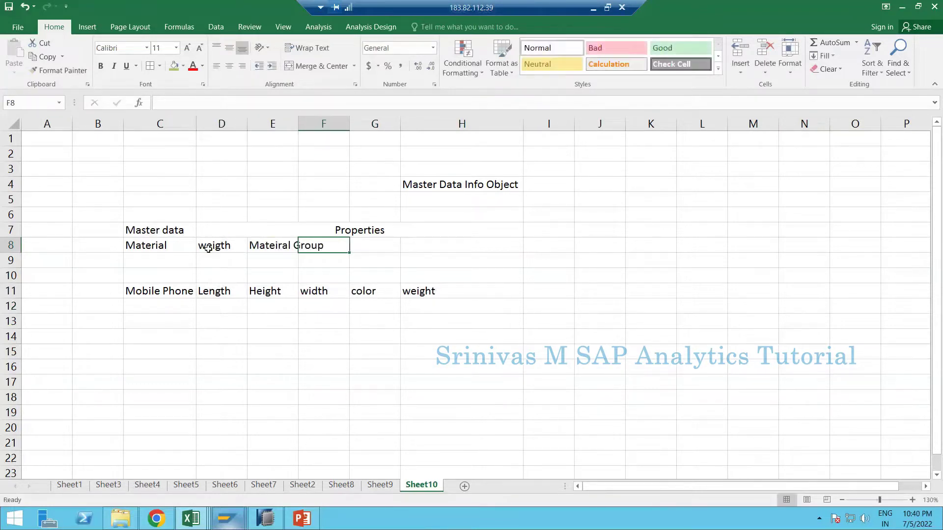
type("Material Typoe")
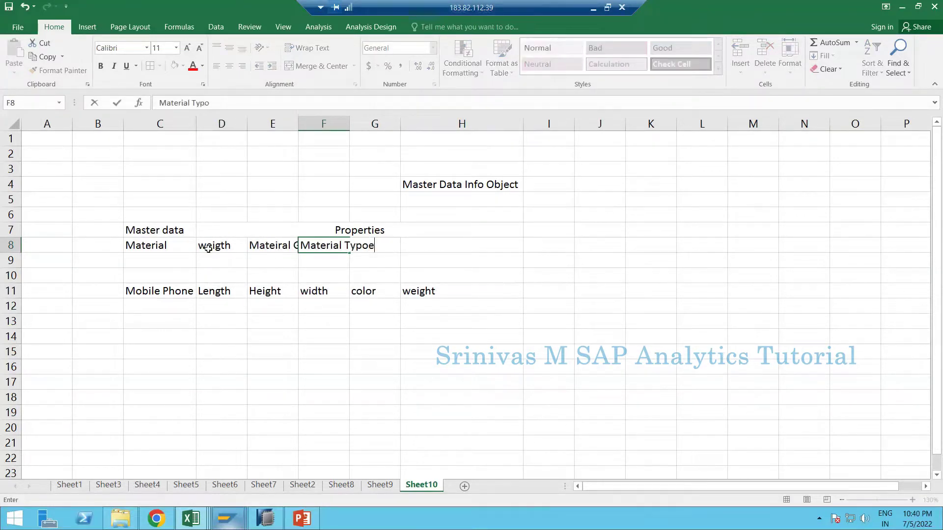
key("Tab")
key("shift+Tab")
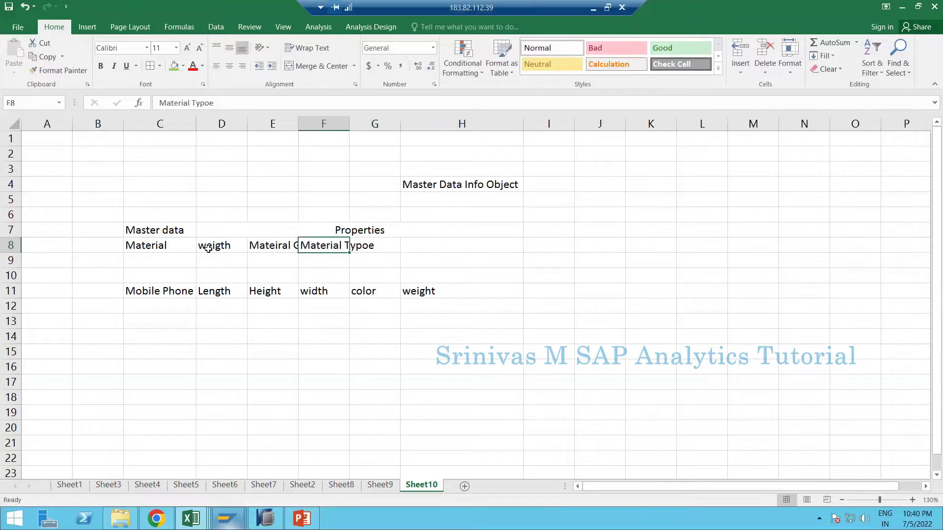
key("F2")
key("BackSpace")
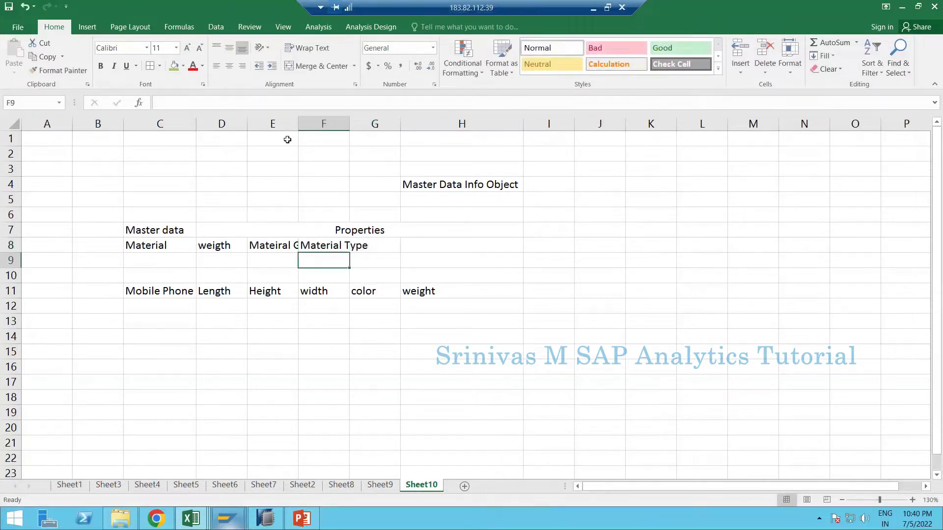
- Add 'Base Unit Of Measure' in G8 and autofit columns E, F and G
double_click(298, 124)
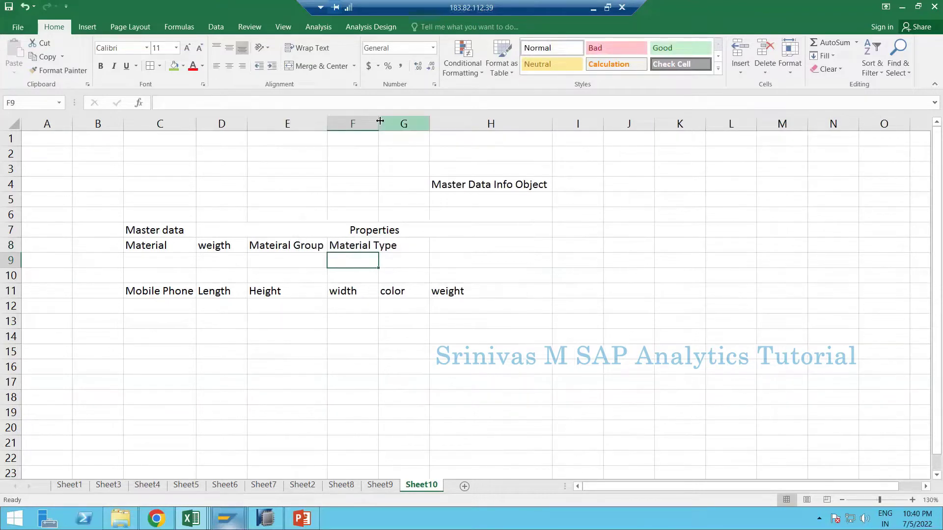
double_click(380, 124)
left_click(425, 239)
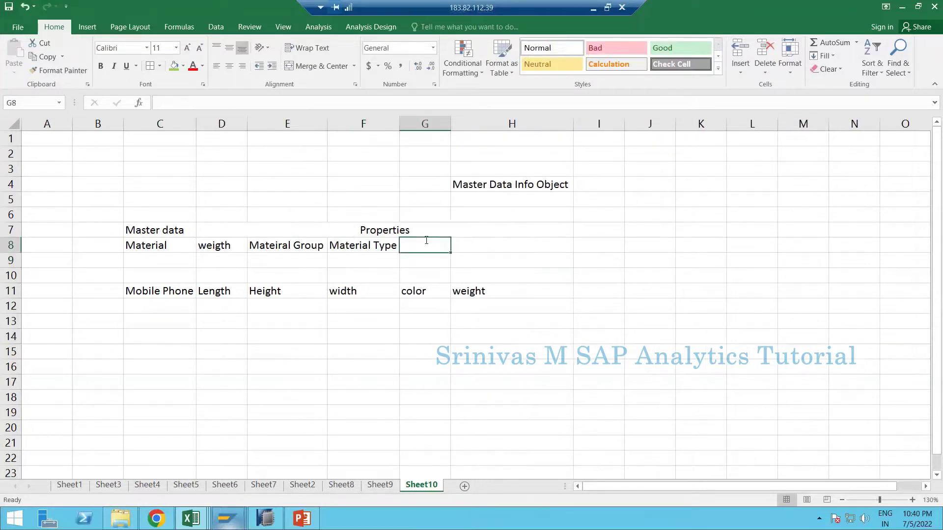
type("Base Unit O ")
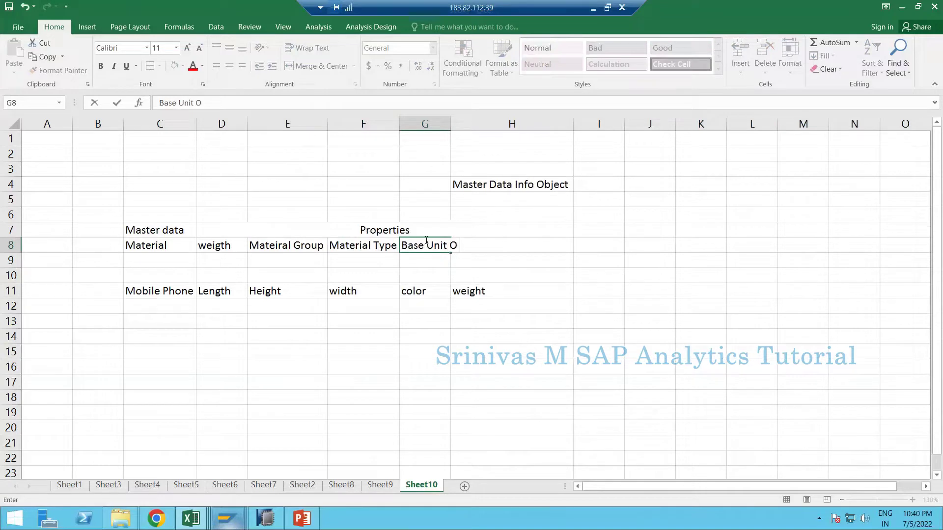
type("Ma")
key("BackSpace")
key("BackSpace")
type("Measure")
key("Return")
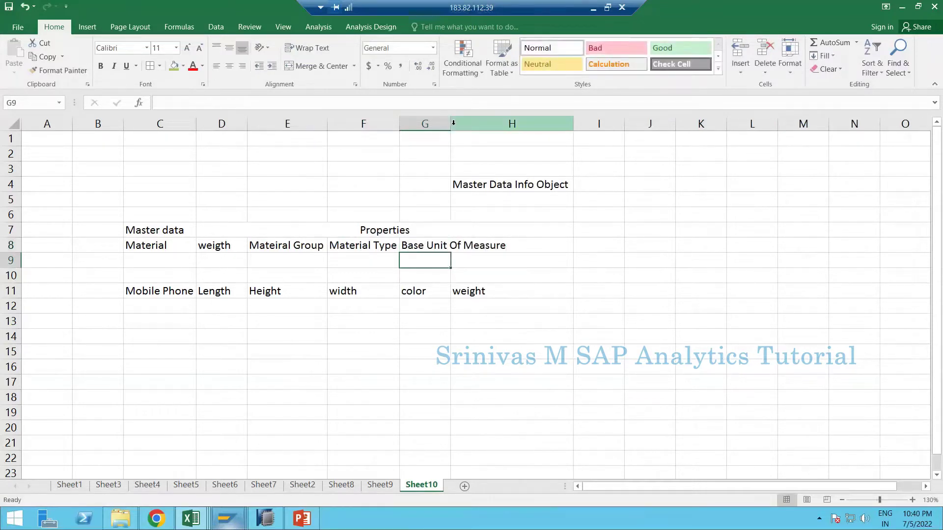
double_click(451, 123)
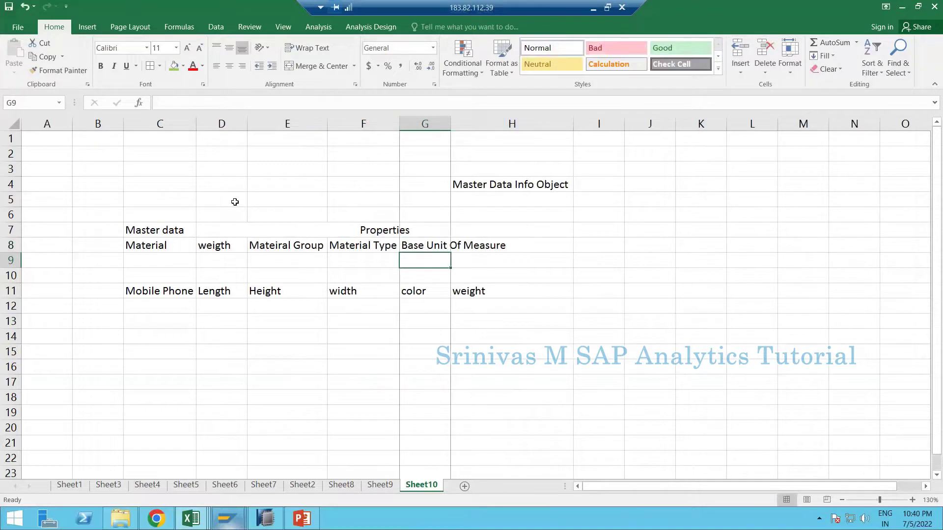
- Start editing 'weigth' in D8, then cancel without changing it
left_click(222, 246)
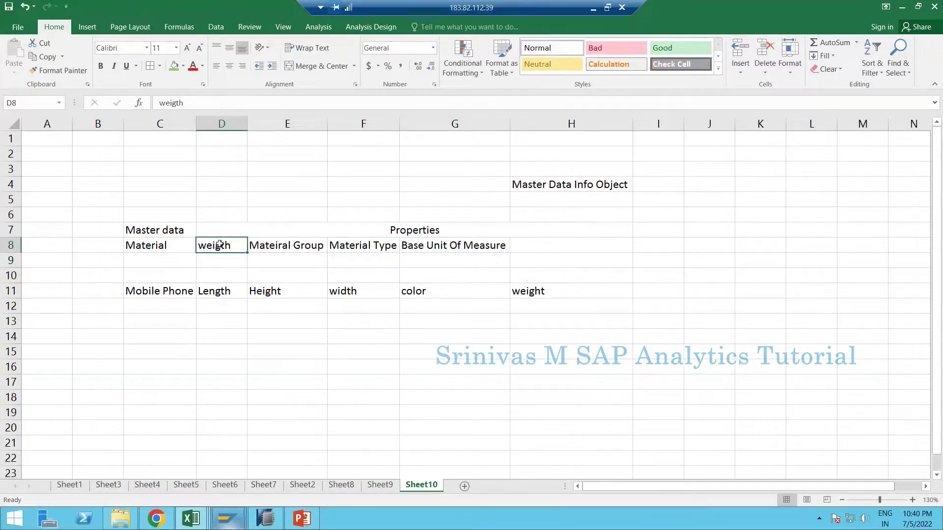
key("F2")
type("t")
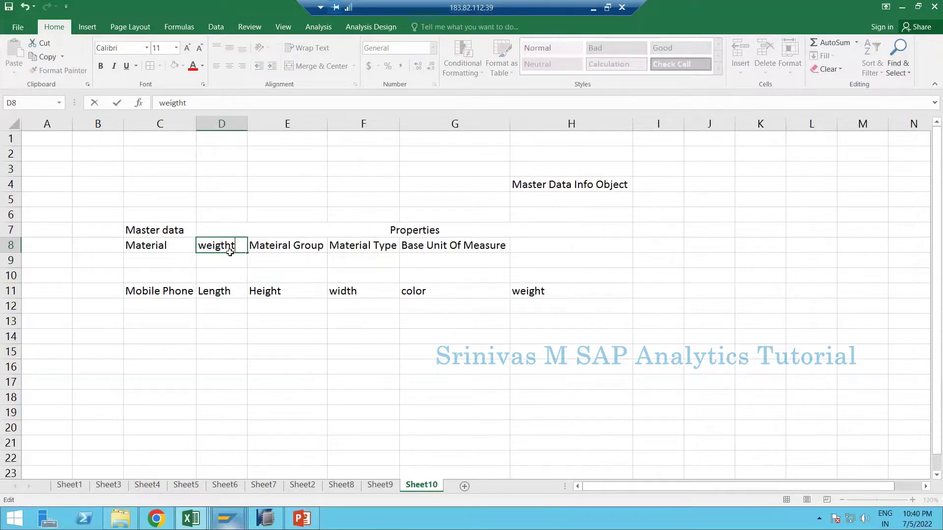
key("Escape")
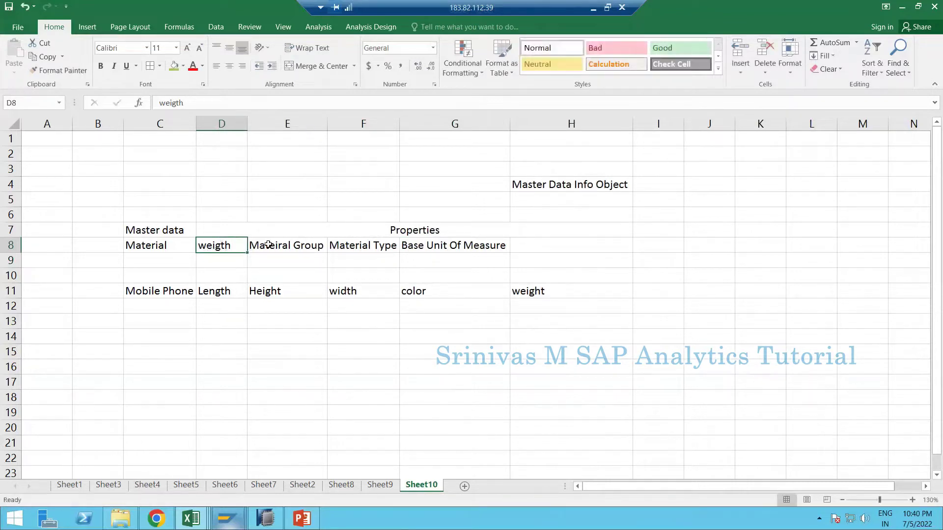
- Move the E8:G8 headers into D8:F8, overwriting 'weigth'
left_click(275, 245)
left_click(479, 247, "shift")
key("ctrl+x")
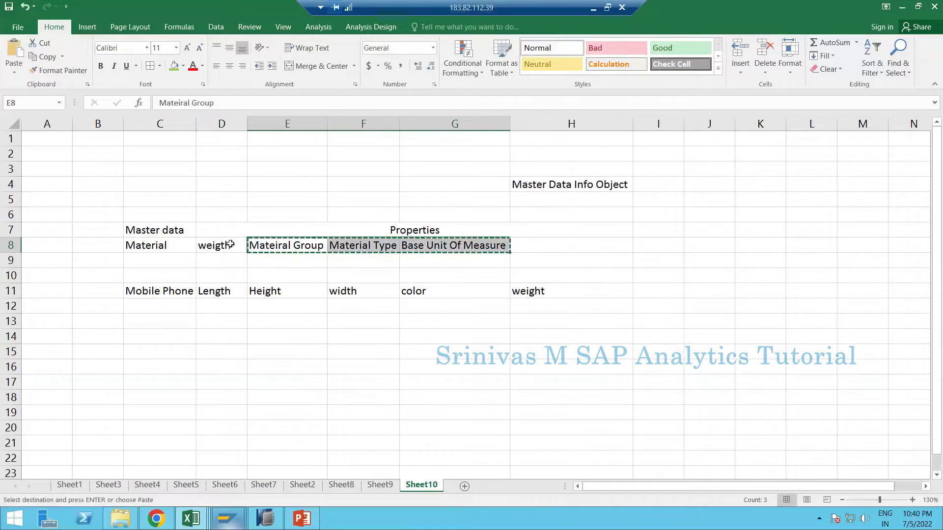
left_click(231, 246)
key("ctrl+v")
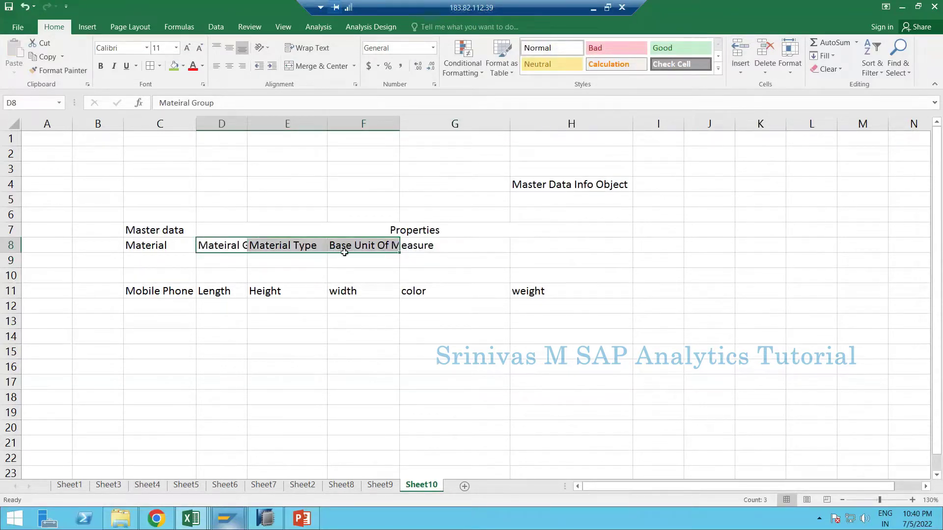
- Autofit columns D, E and F to the moved Material property headers
double_click(247, 124)
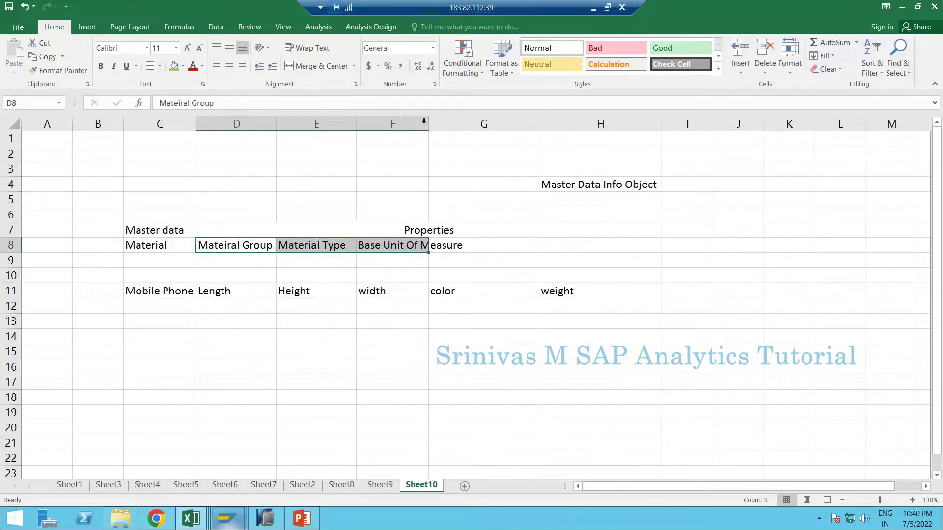
double_click(357, 124)
left_click(357, 123)
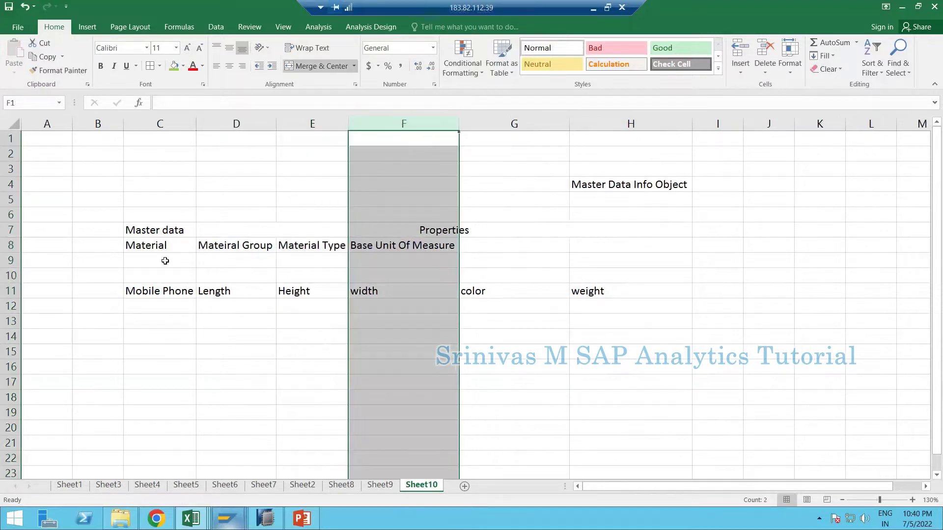
left_click(165, 261)
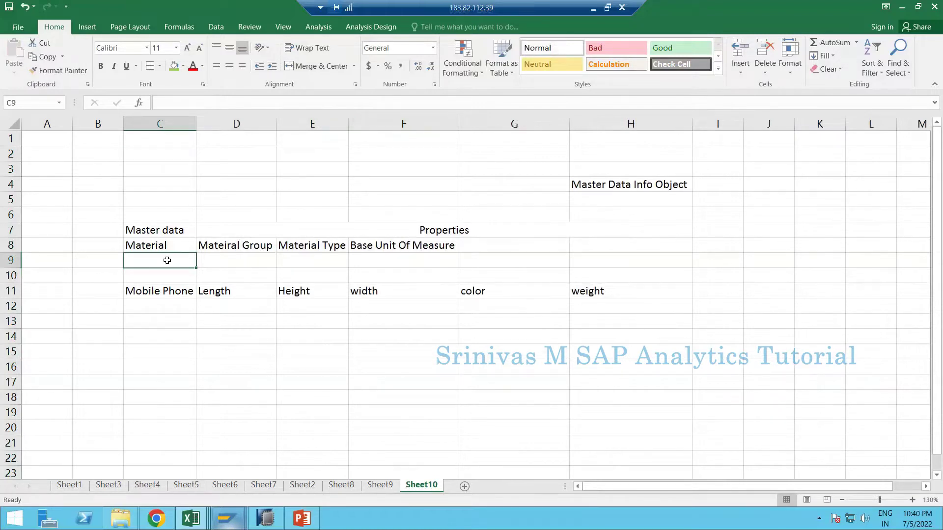
- Enter 'Employee' in C9 and 'First Name' in D9
type("Employee")
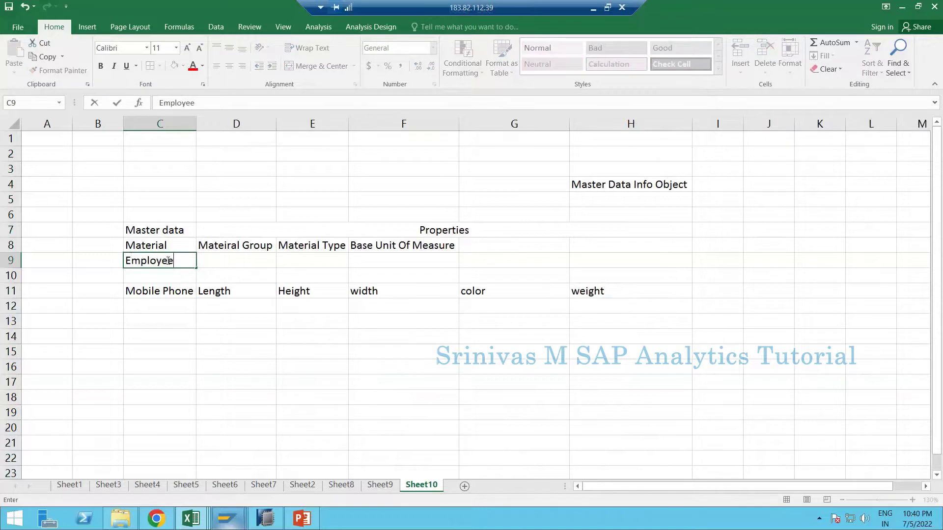
key("Tab")
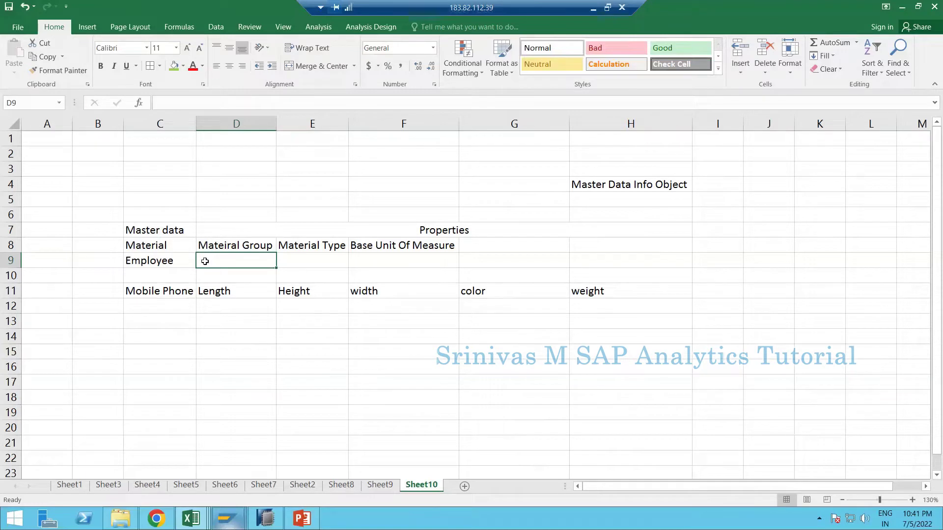
double_click(204, 261)
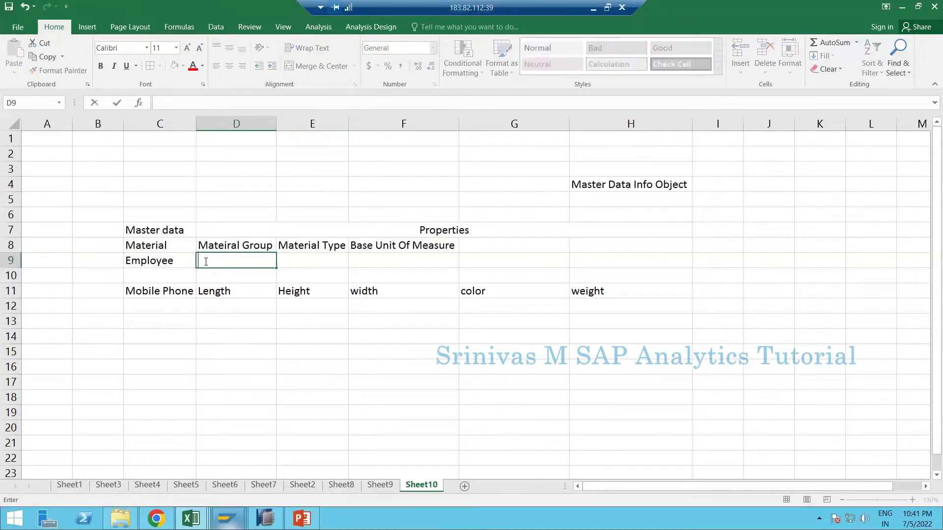
type("First Name")
key("Tab")
- Fill E9:I9 with Last Name, Phone Number, City, Country and ZIPCODE
type("Las")
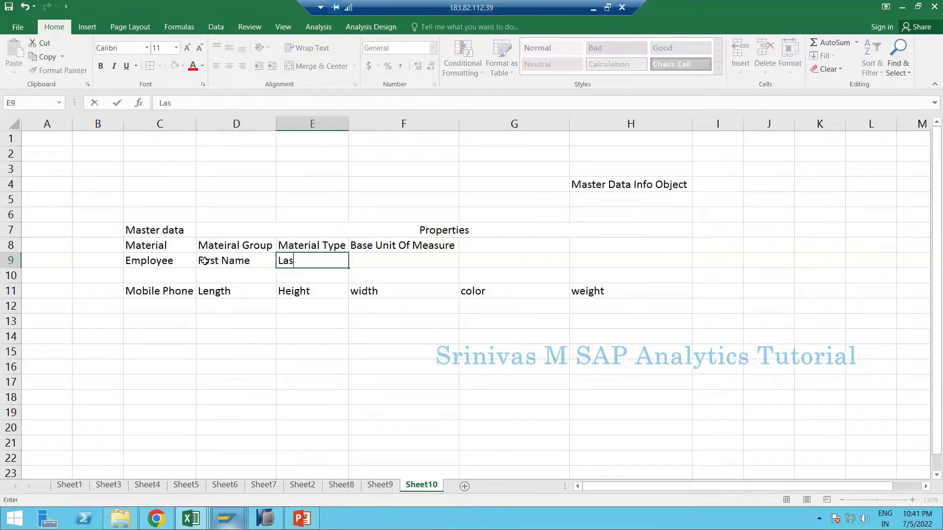
type("te")
type(" Name")
key("Tab")
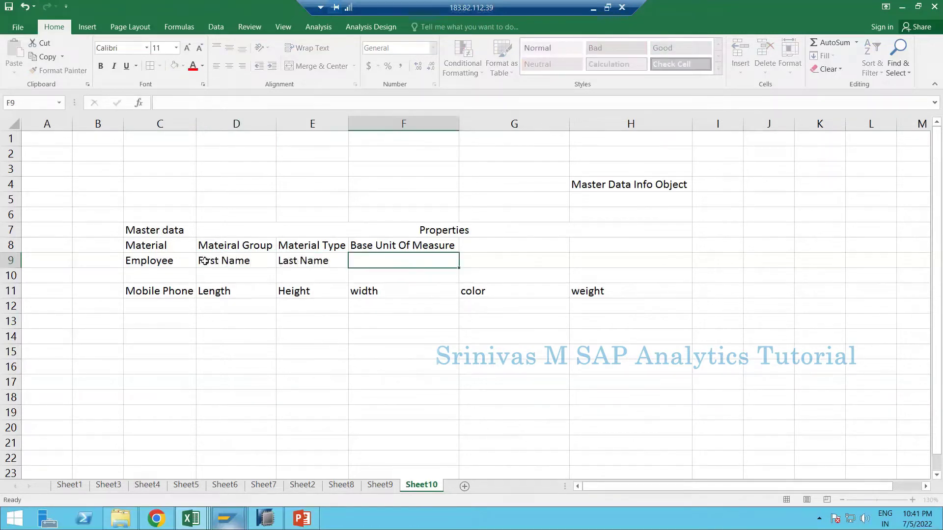
type("Phone Number")
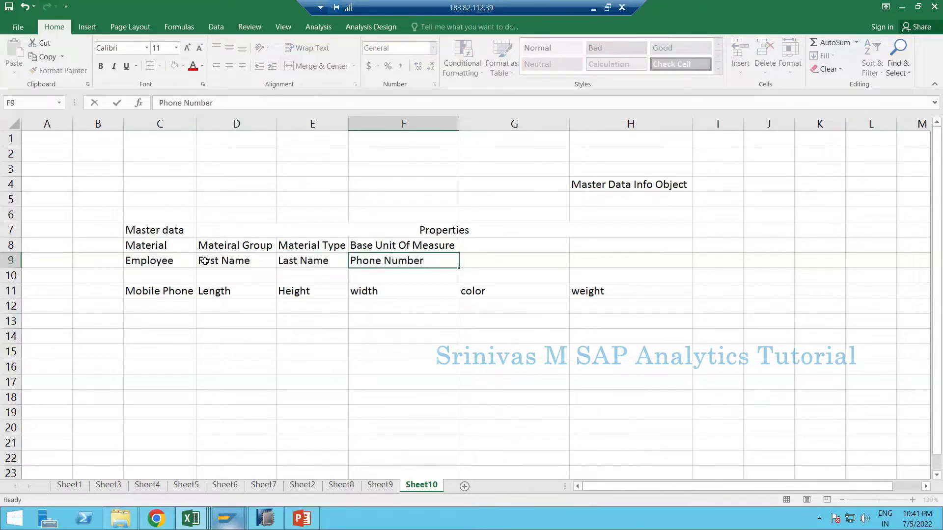
key("Tab")
type("Ci")
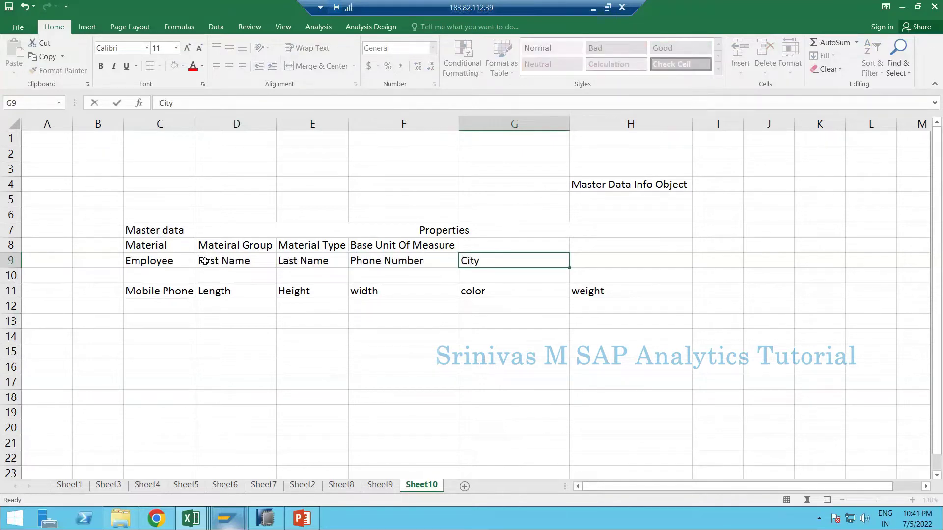
key("Tab")
type("County")
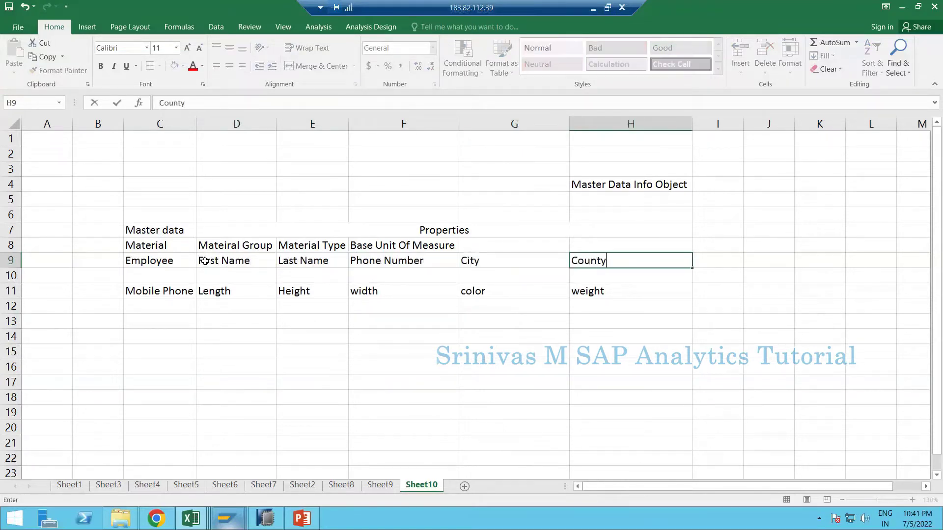
key("BackSpace")
type("ry")
key("Tab")
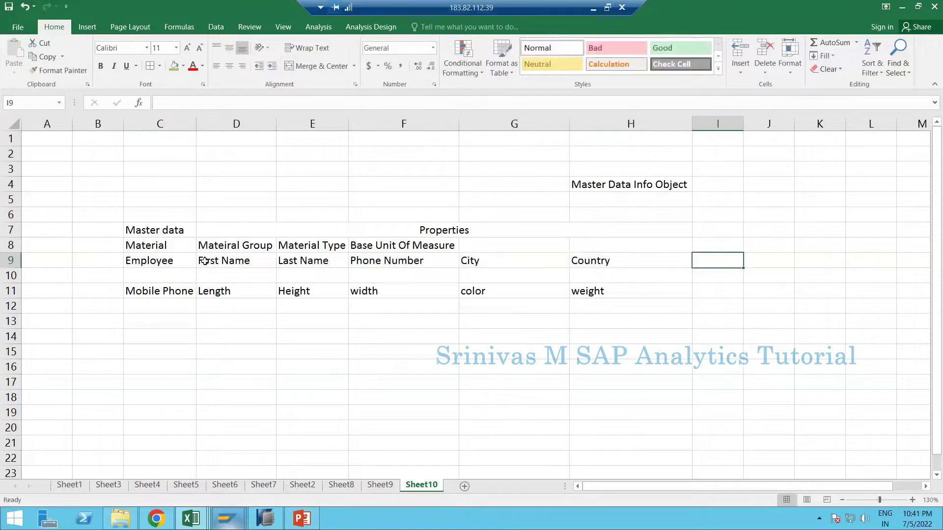
type("ZIPCD")
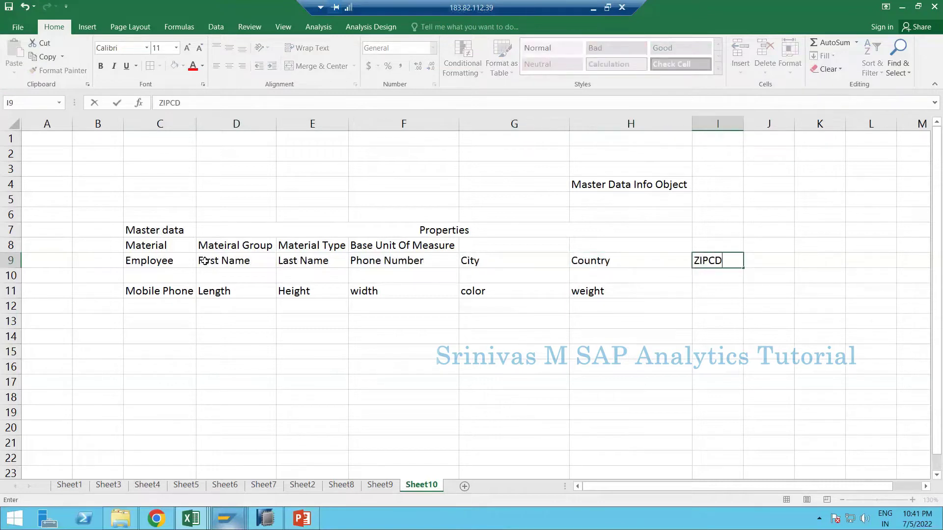
key("BackSpace")
type("ODE")
key("Return")
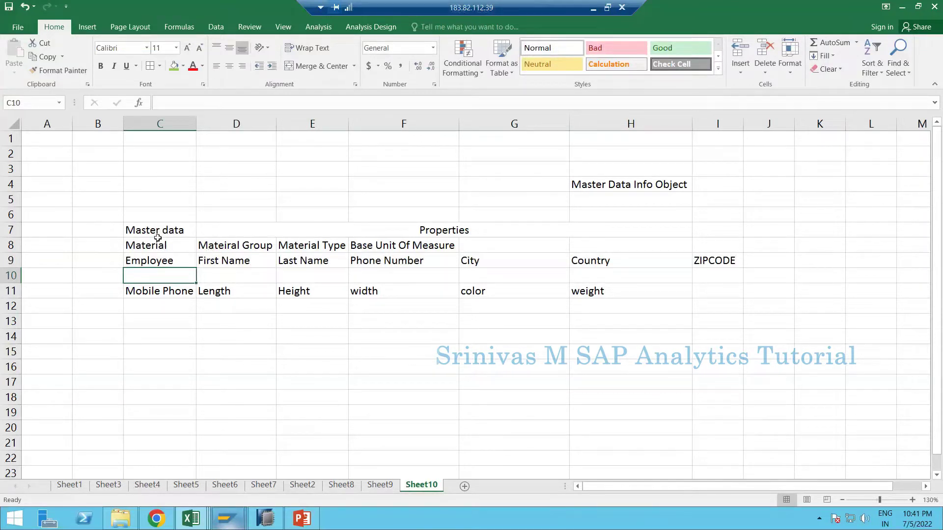
- Move the Mobile Phone-to-weight label row from row 11 down to C18
left_click(189, 245)
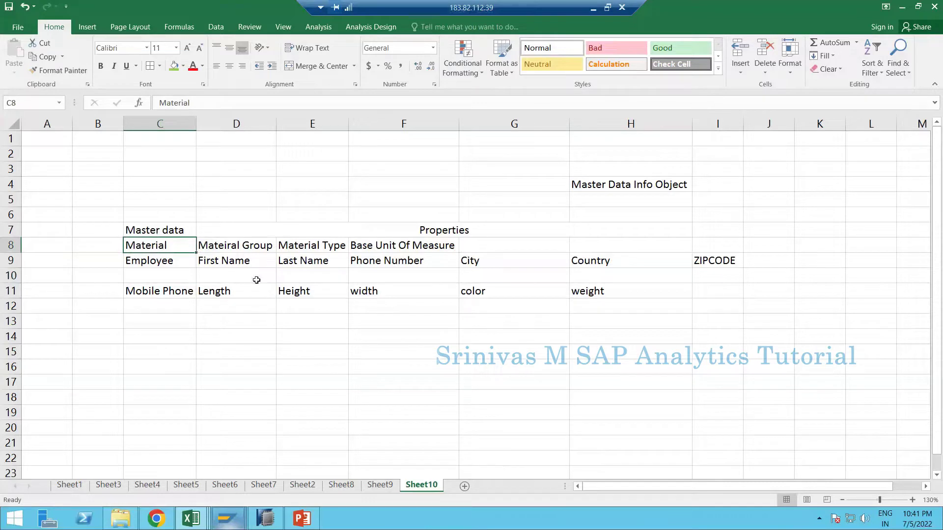
left_click_drag(172, 290, 582, 290)
key("ctrl+x")
left_click(170, 393)
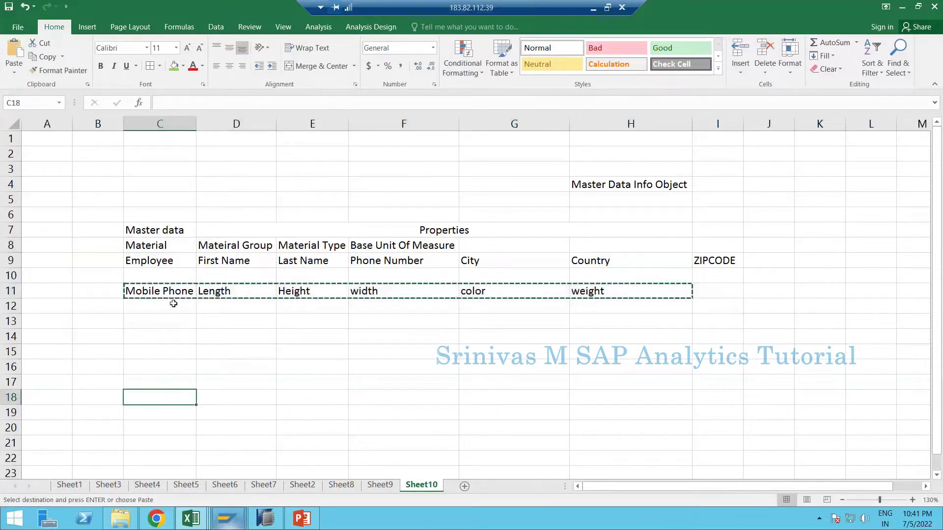
key("ctrl+v")
- Enter employee number 1001 in C10 with the employee's first and last name
left_click(173, 276)
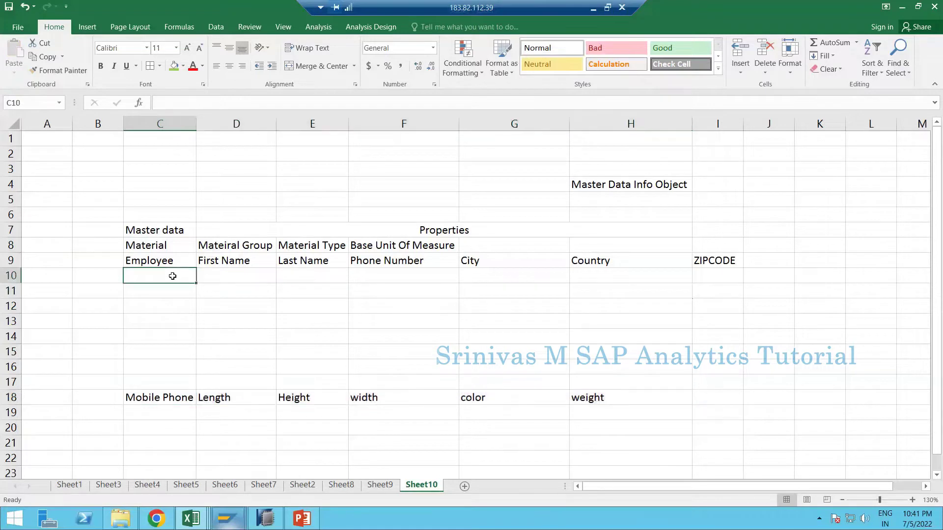
type("1001")
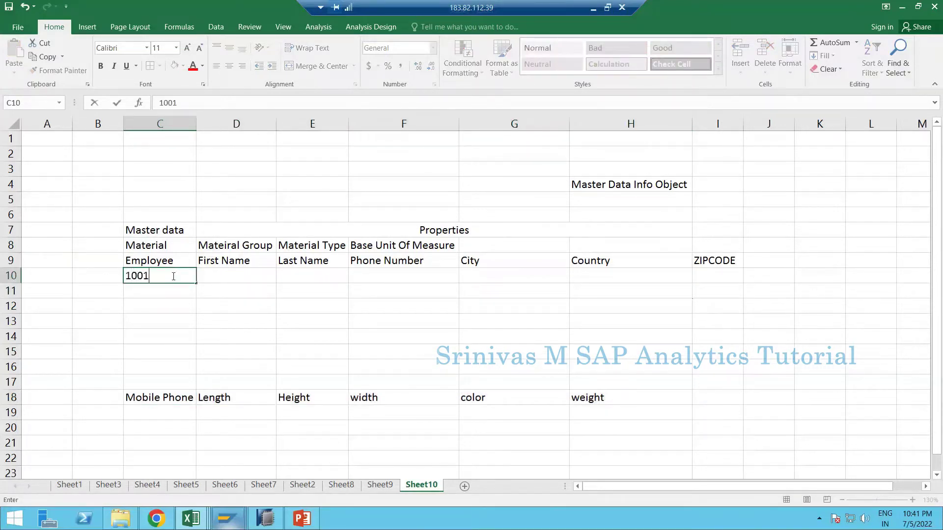
key("Tab")
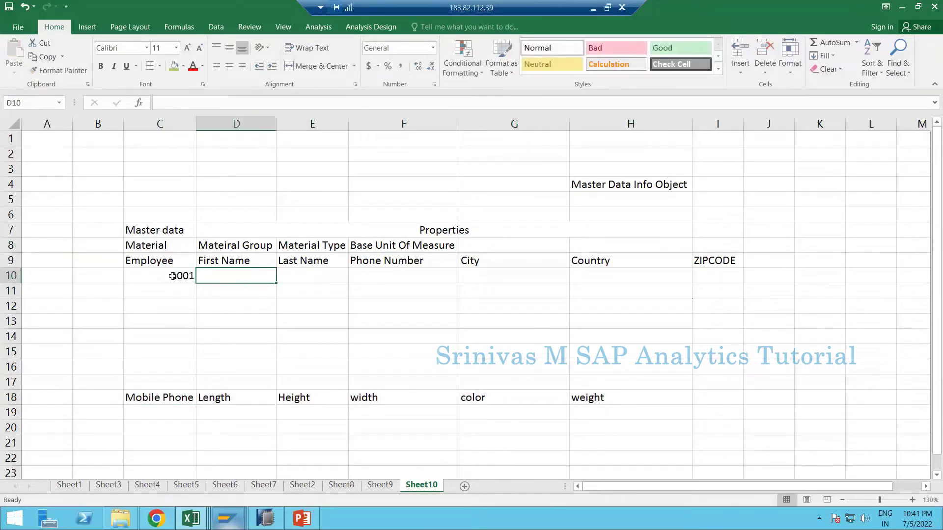
type("Srinivas")
key("Tab")
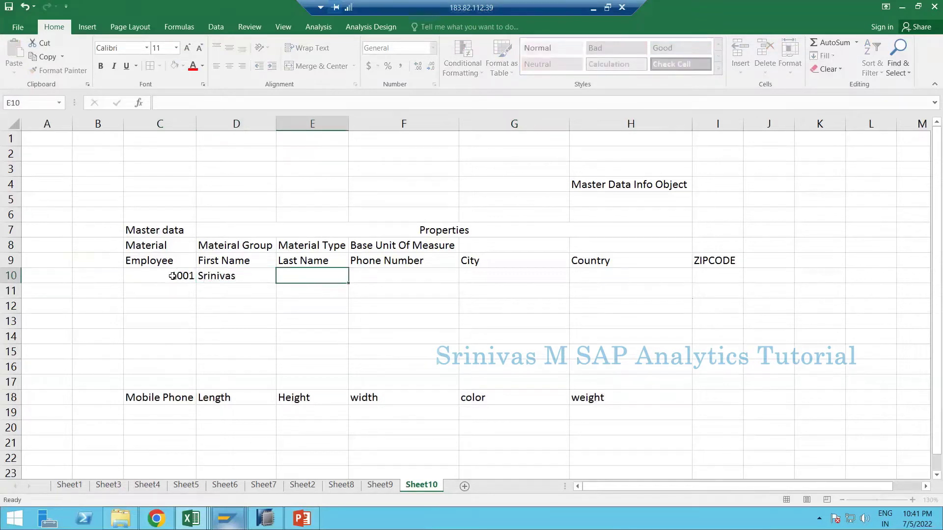
type("Material Type")
key("Tab")
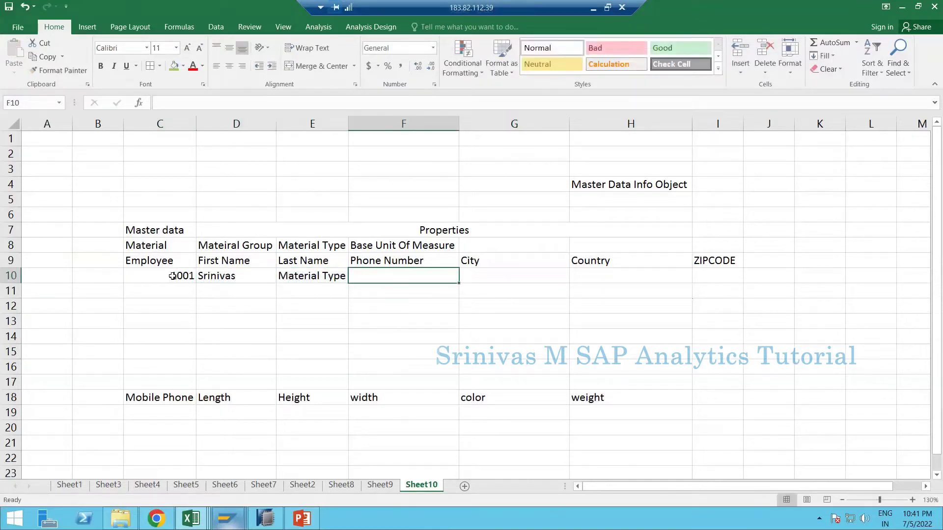
key("shift+Tab")
type("M")
key("Delete")
key("Tab")
- Fill in employee 1001's phone number, city, country and zip code
type("123456")
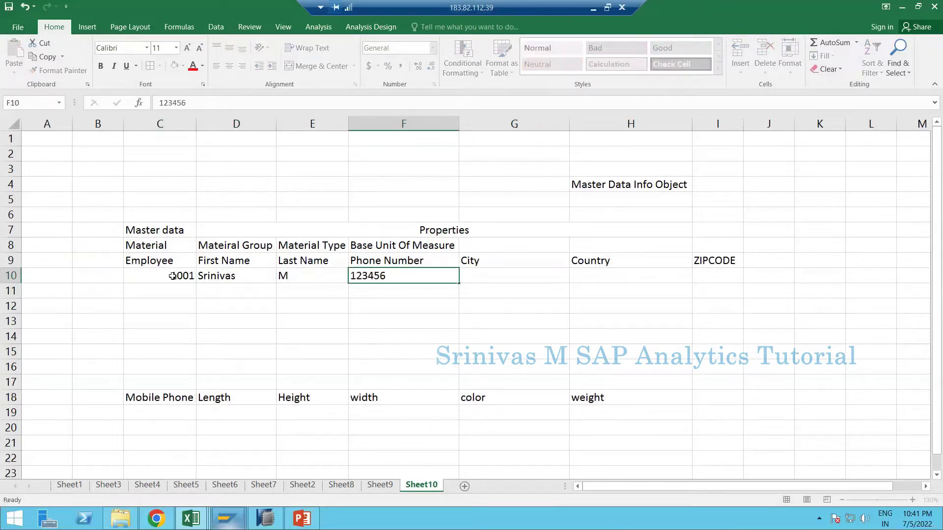
key("Tab")
type("ABC")
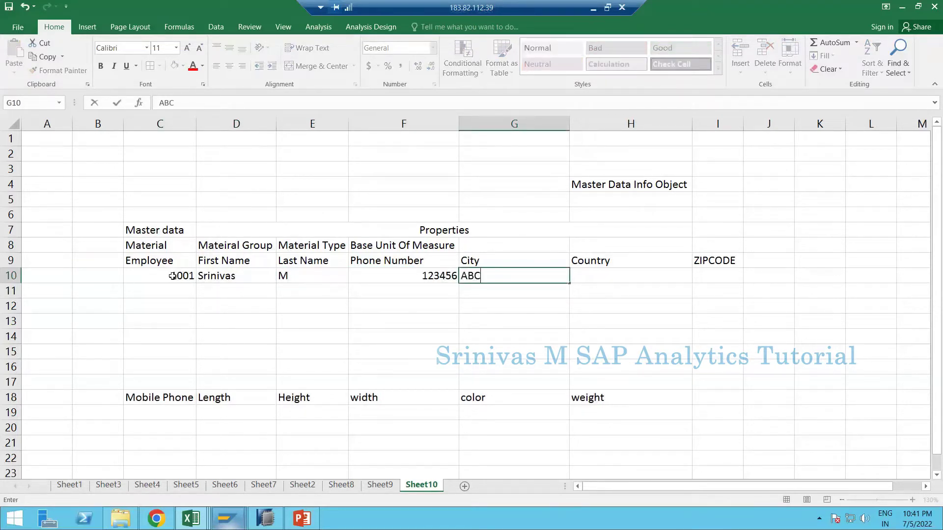
key("Tab")
type("C1")
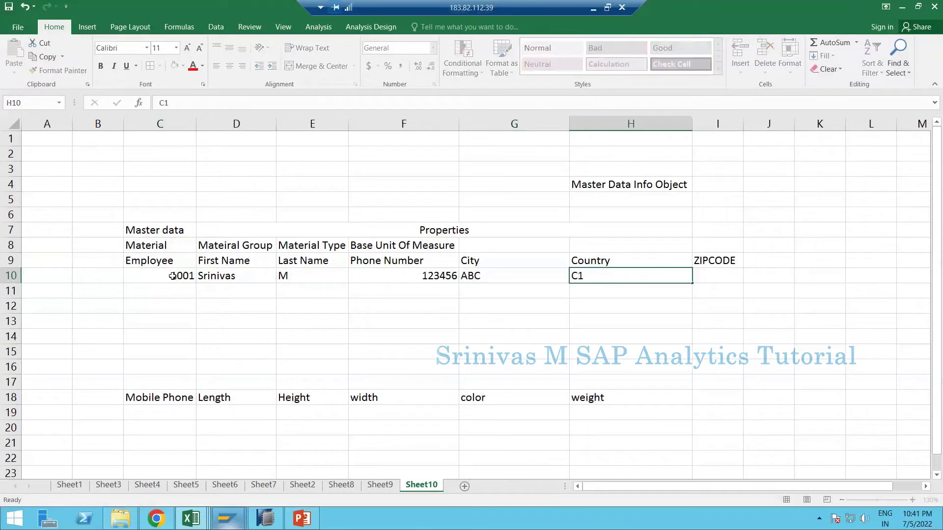
key("Tab")
type("1233")
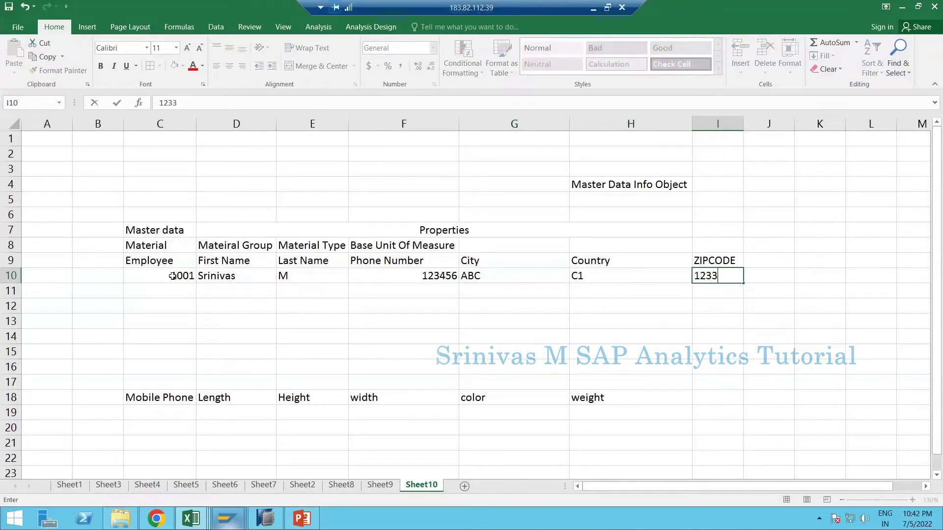
key("Return")
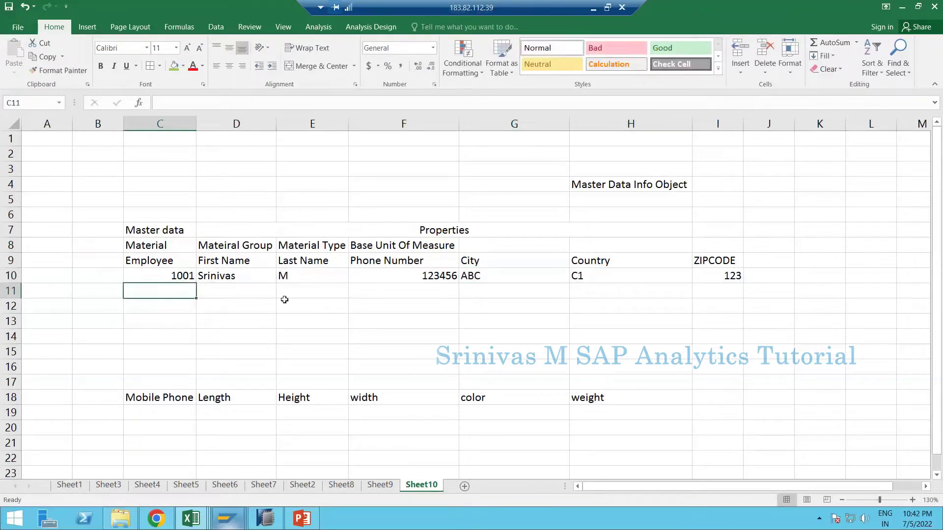
- Start the second record with employee number 1002 and check both employee IDs
type("1002")
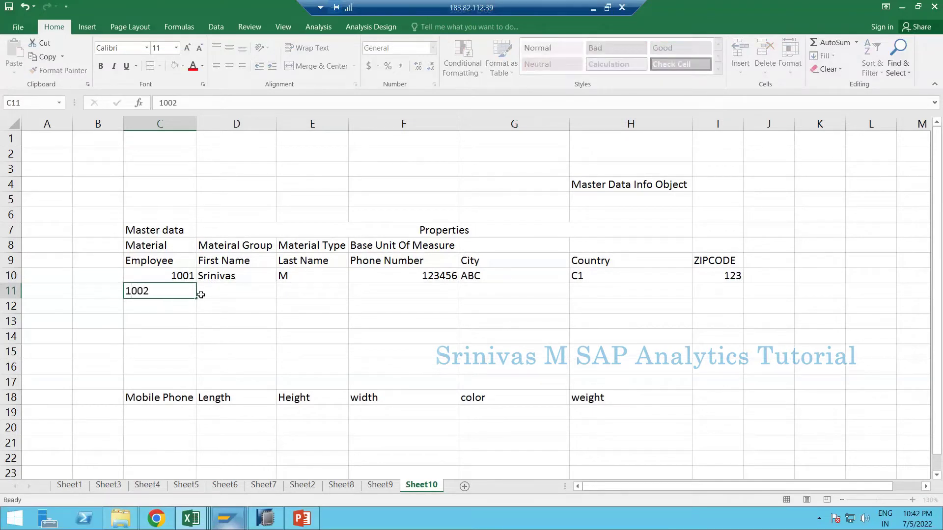
key("Tab")
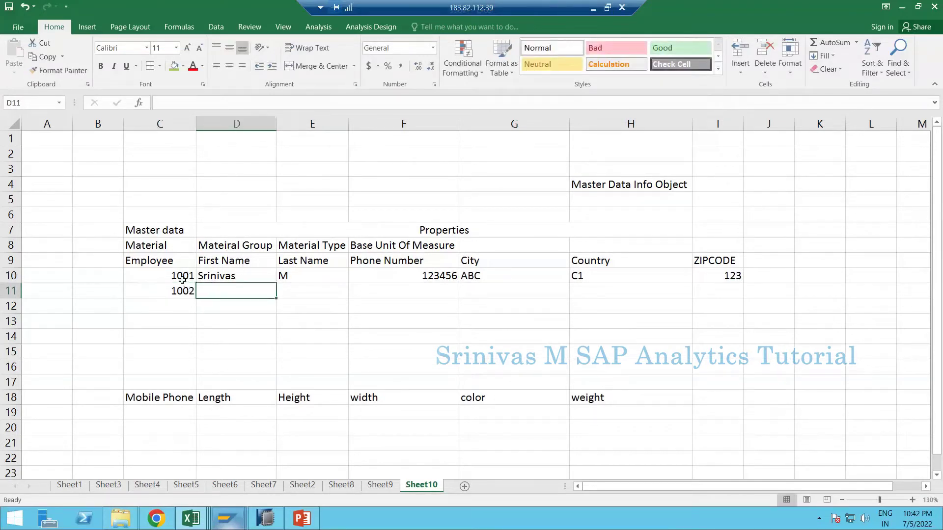
left_click(153, 281)
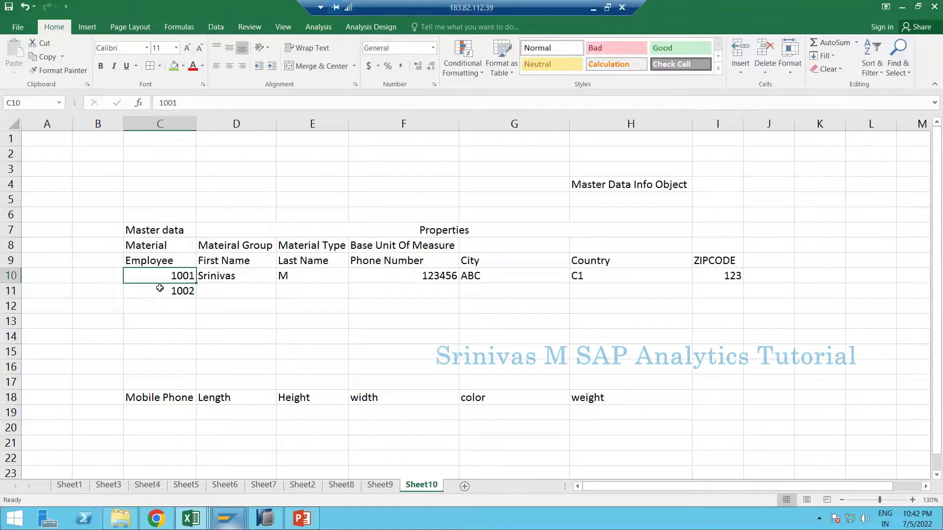
left_click(160, 288)
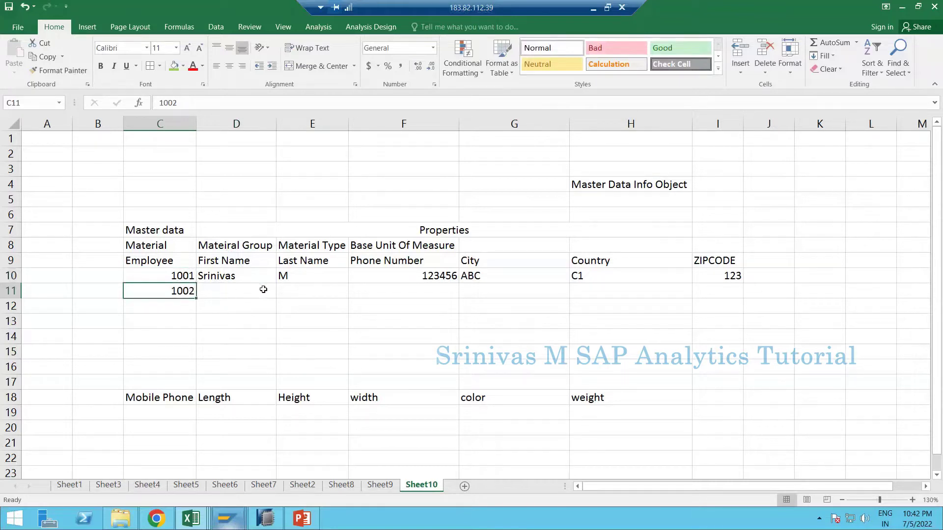
left_click_drag(261, 290, 710, 295)
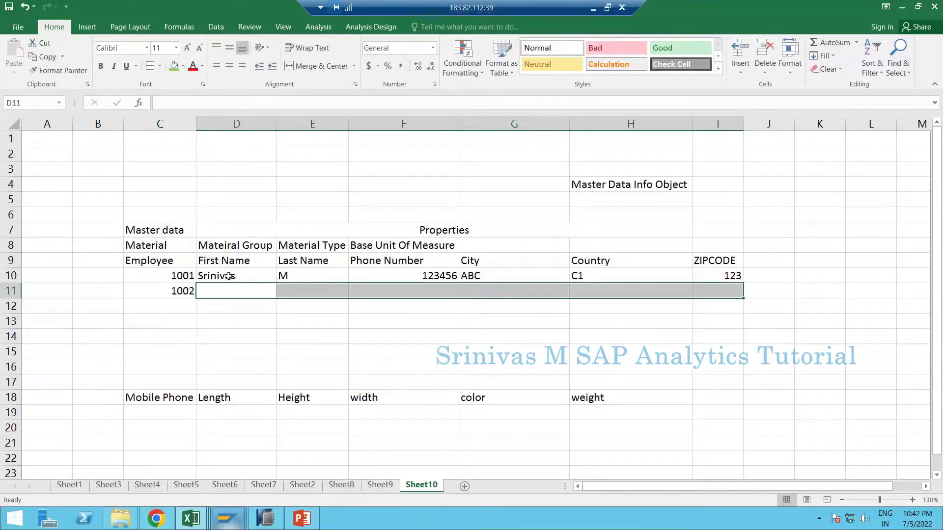
left_click(179, 289)
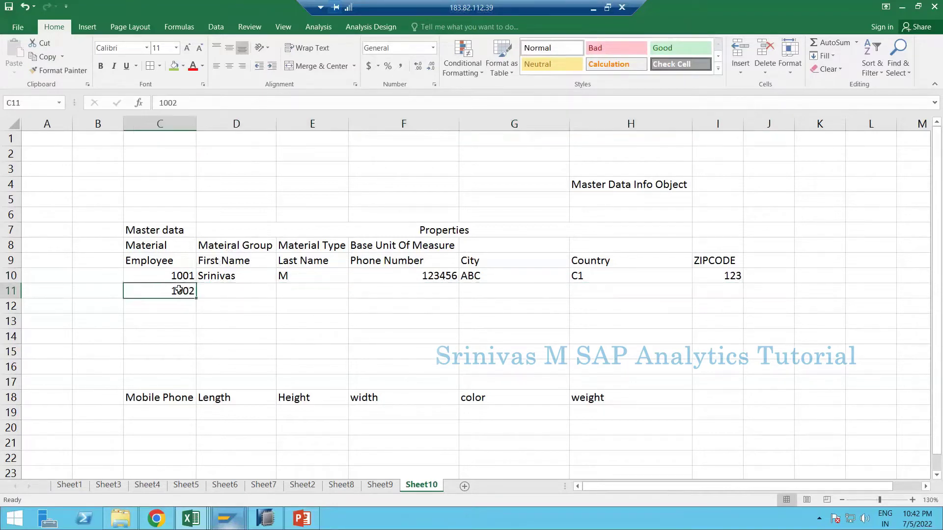
- Enter employee 1002's city, correcting the mistyped last letter
left_click(474, 289)
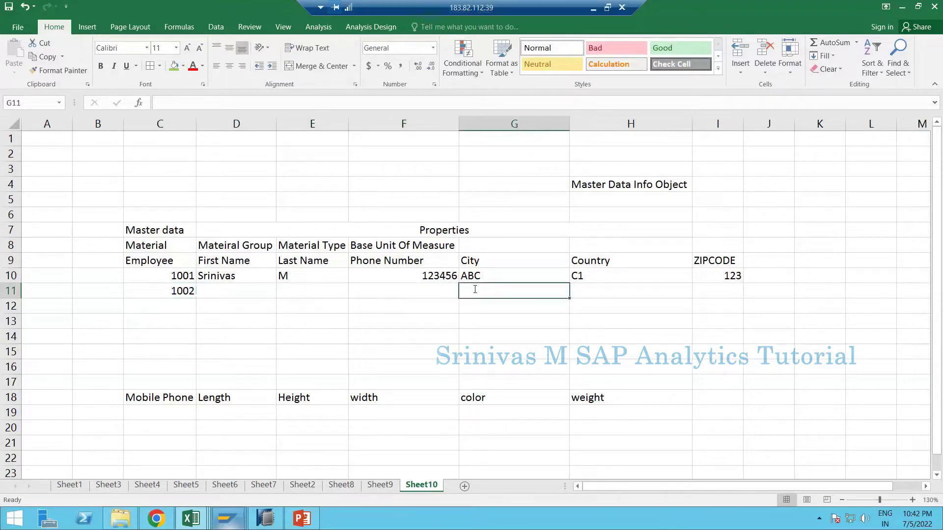
type("ABV")
key("Tab")
left_click(473, 291)
double_click(474, 291)
key("BackSpace")
type("C")
key("Return")
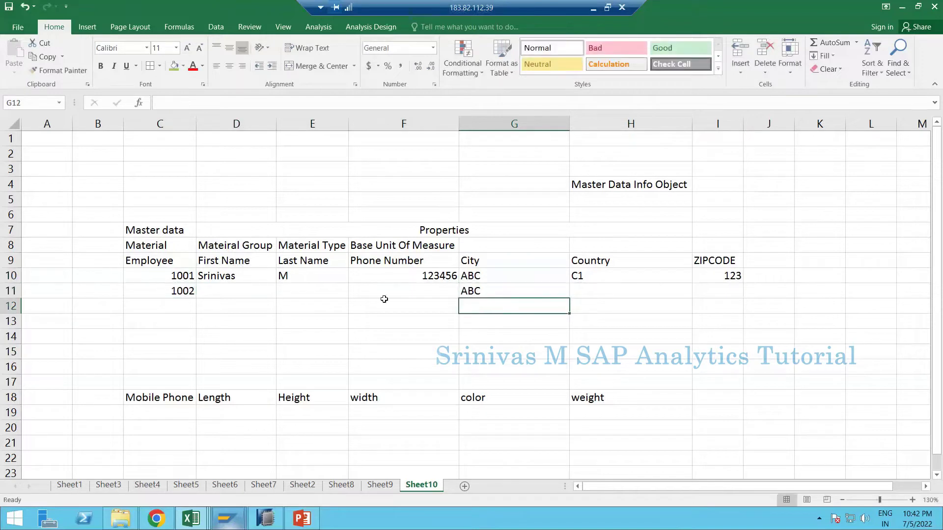
- Fill in employee 1002's first name, last name and phone number
left_click(245, 288)
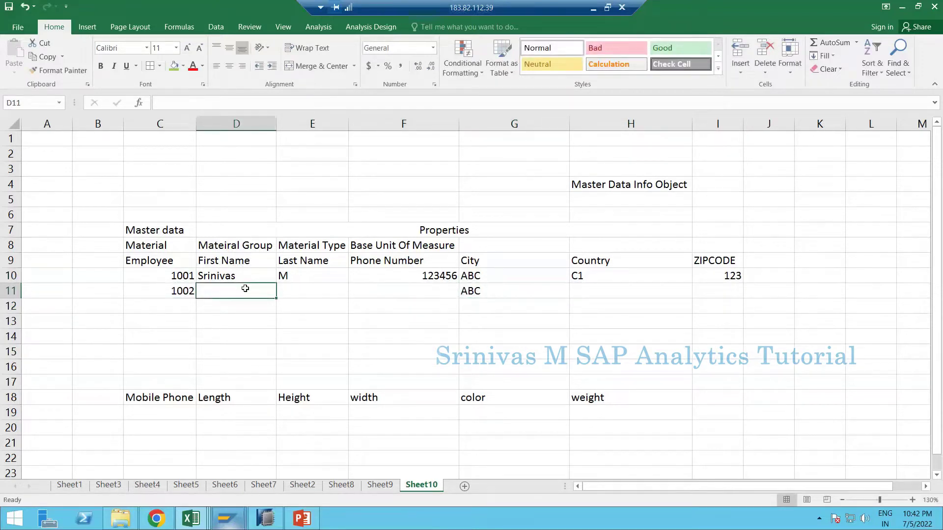
type("Melisha")
key("Tab")
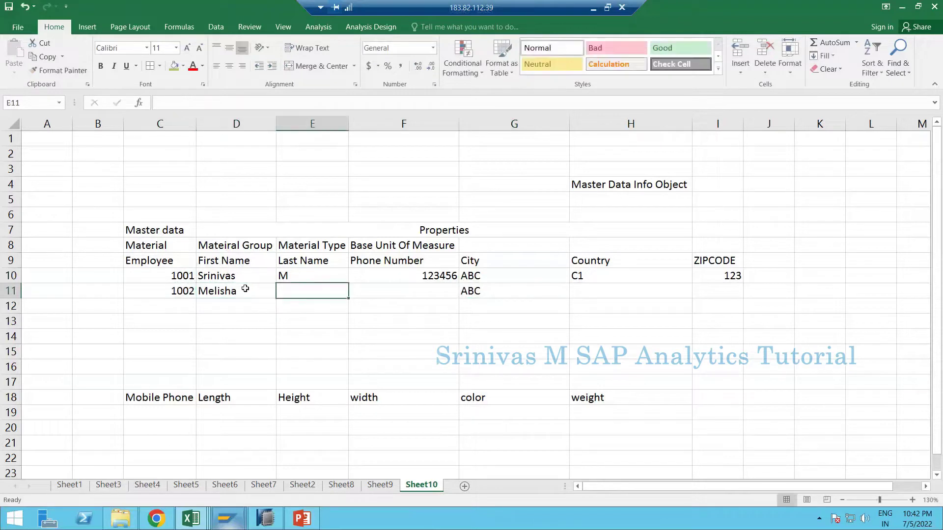
type("M")
key("Tab")
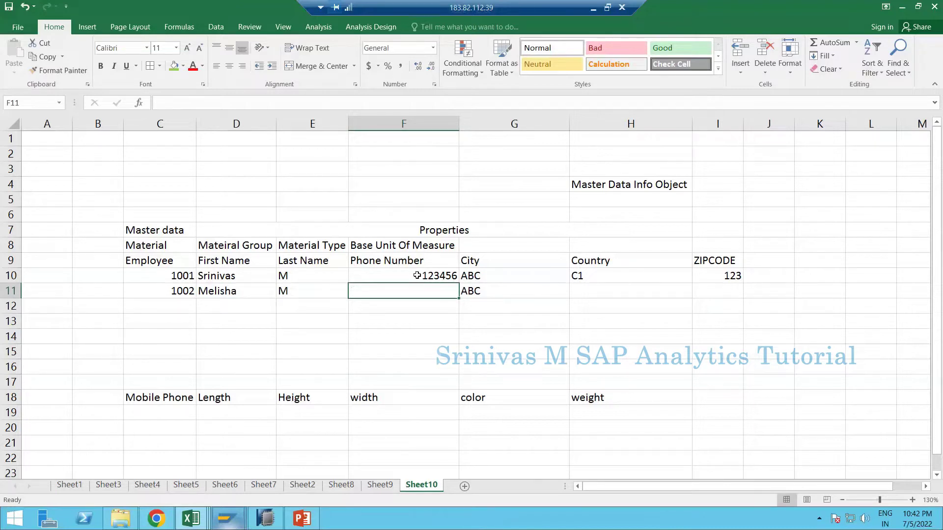
type("4567")
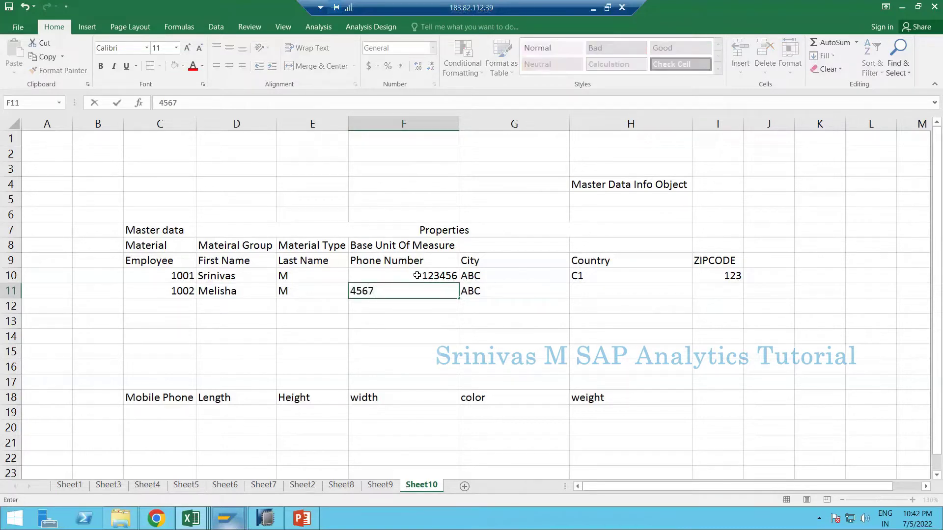
type("89")
key("Tab")
- Enter employee 1002's country and the zip code, fixing the typos
key("Tab")
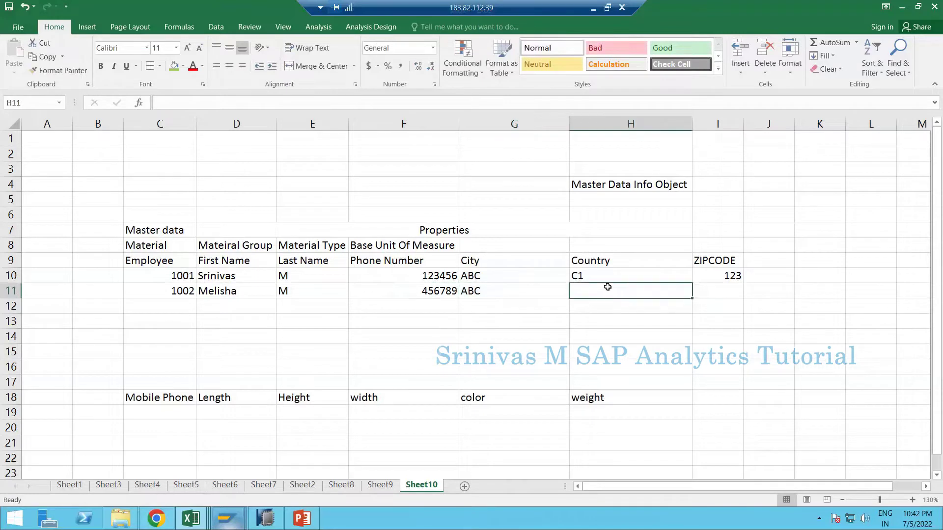
type("C1")
key("Tab")
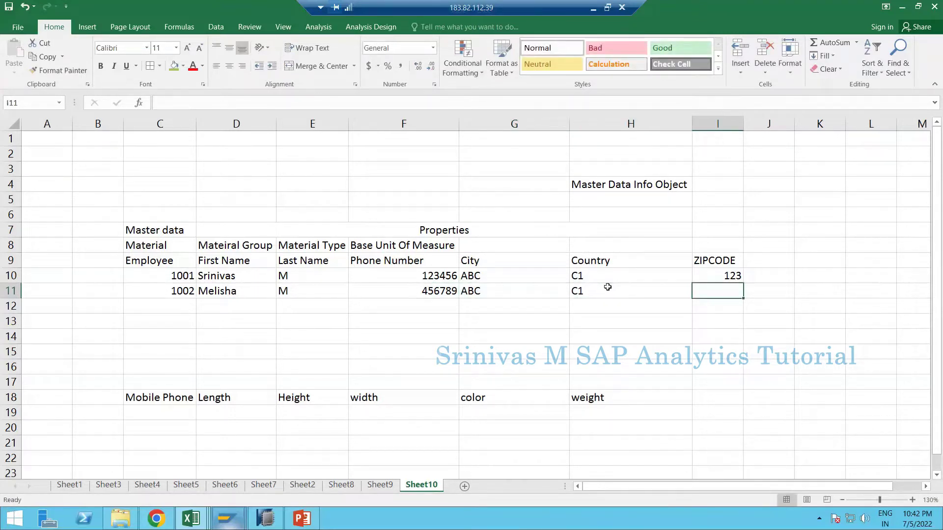
type("13")
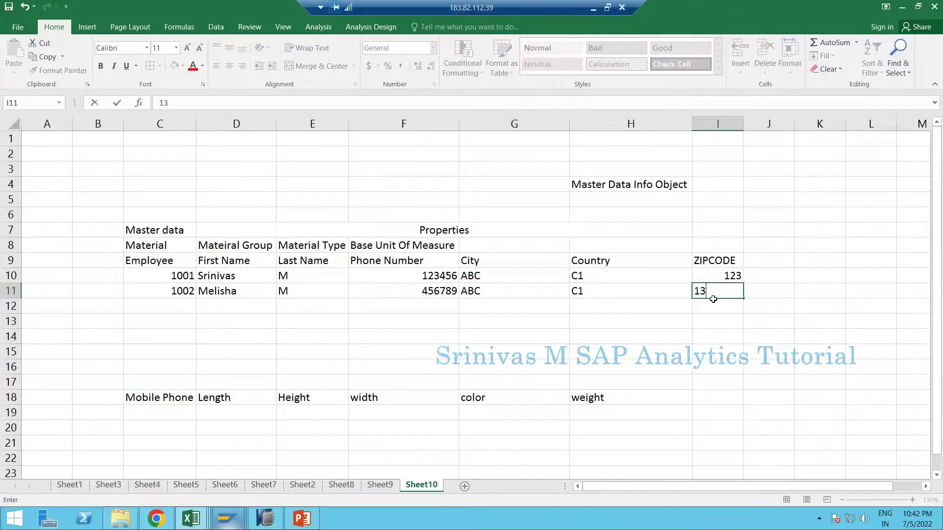
key("BackSpace")
type("23.")
type("23")
key("BackSpace")
key("BackSpace")
key("Return")
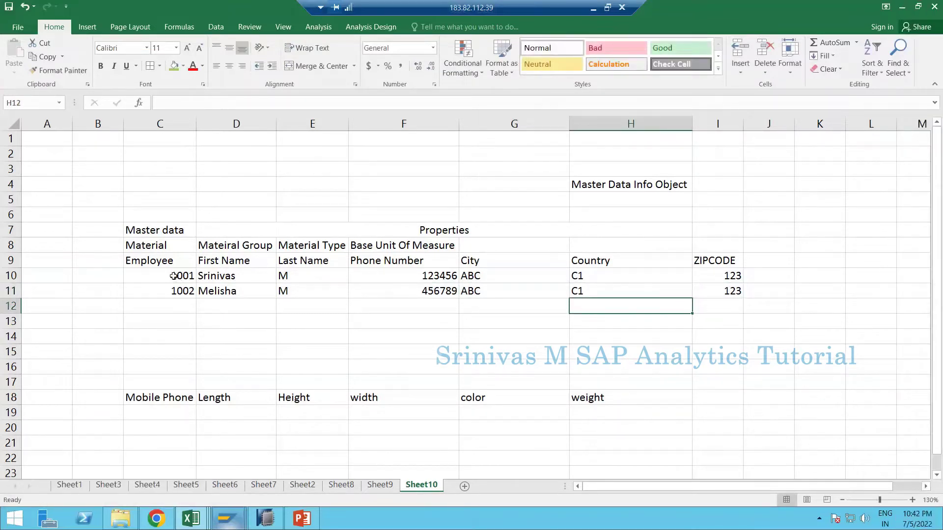
left_click_drag(174, 277, 174, 316)
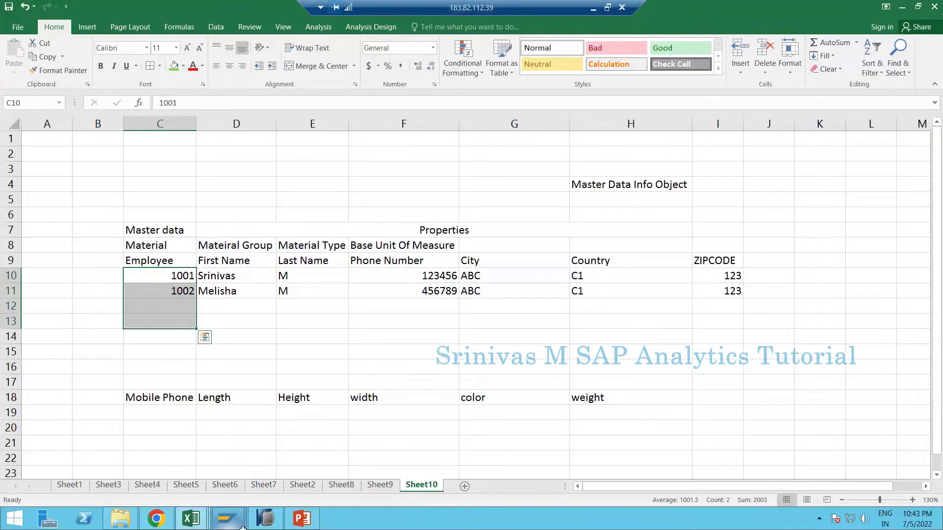
- Switch to SAP HANA Studio and open the ZMATERIAL Material characteristic (CHAR, length 18)
left_click(269, 515)
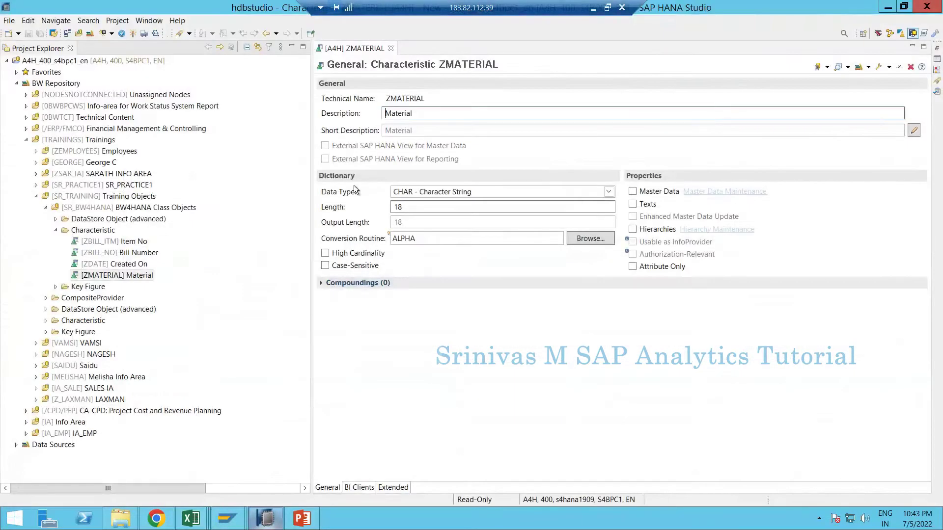
double_click(107, 277)
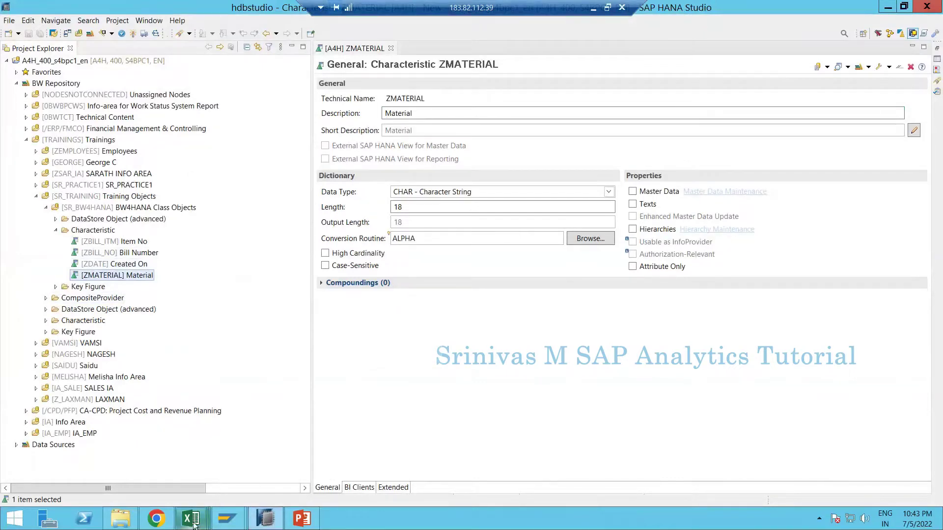
- Return to the Book1 workbook and select the employee table's columns
mouse_move(192, 524)
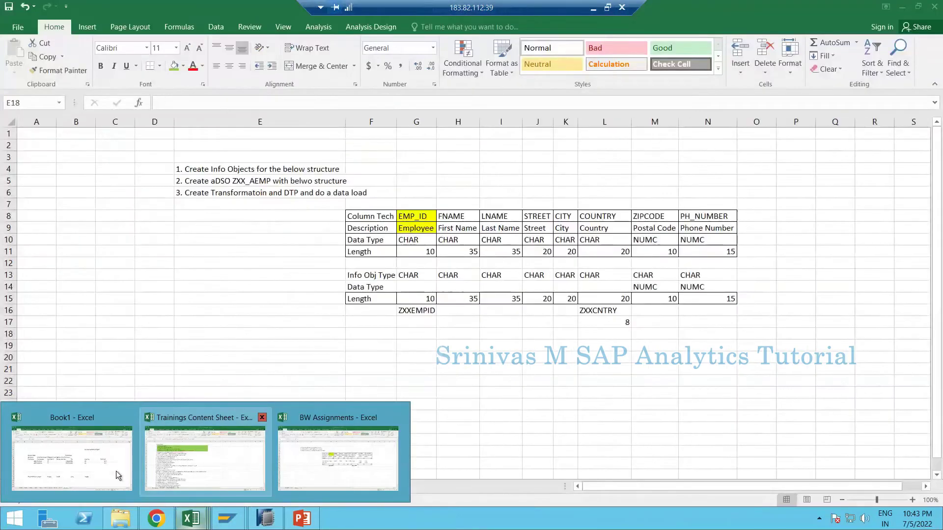
left_click(116, 470)
left_click_drag(159, 275, 160, 321)
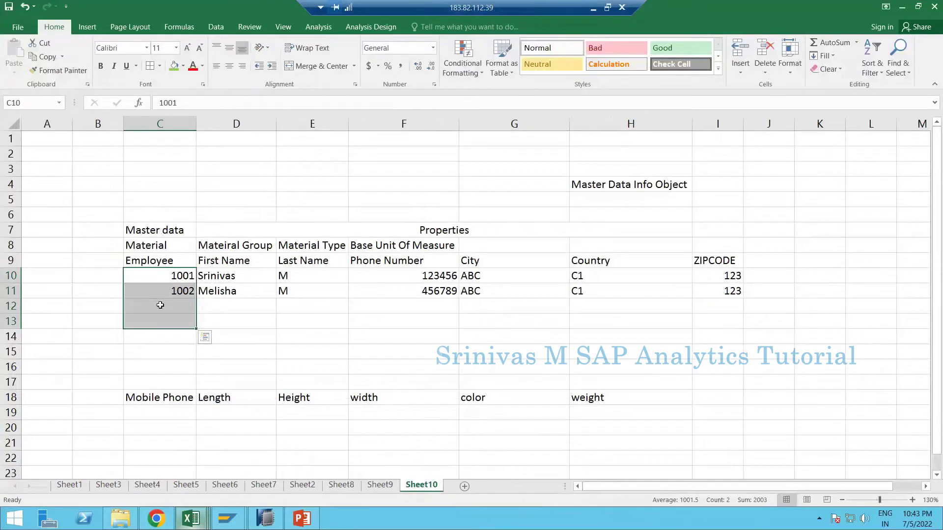
left_click_drag(160, 215, 161, 292)
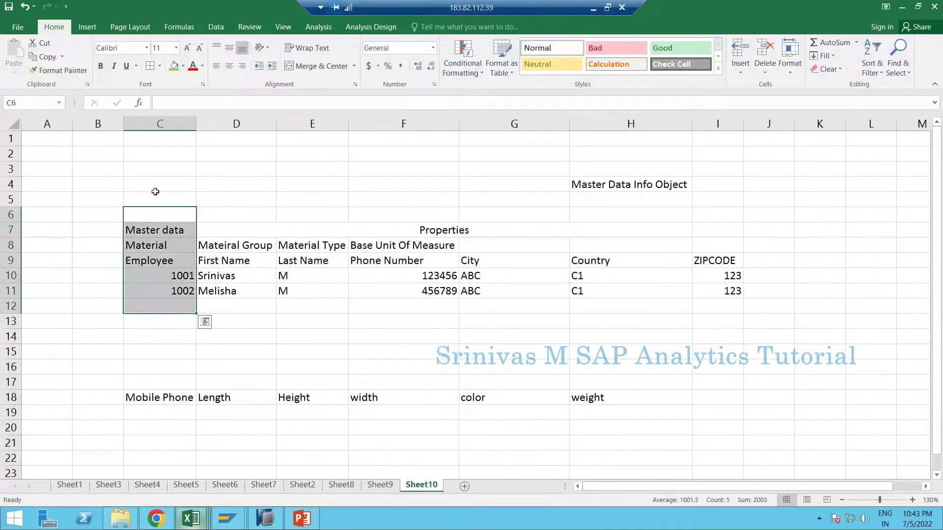
left_click_drag(153, 187, 156, 215)
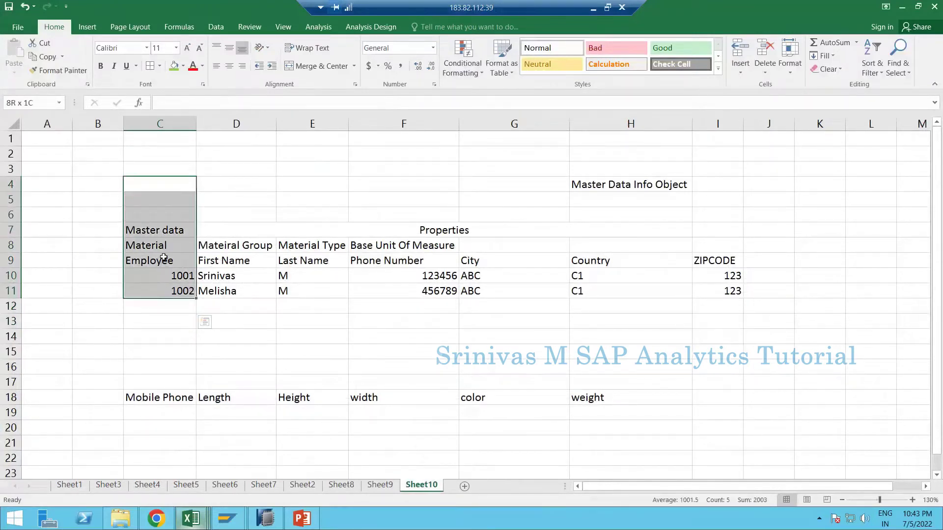
left_click_drag(160, 260, 160, 306)
left_click_drag(241, 254, 248, 312)
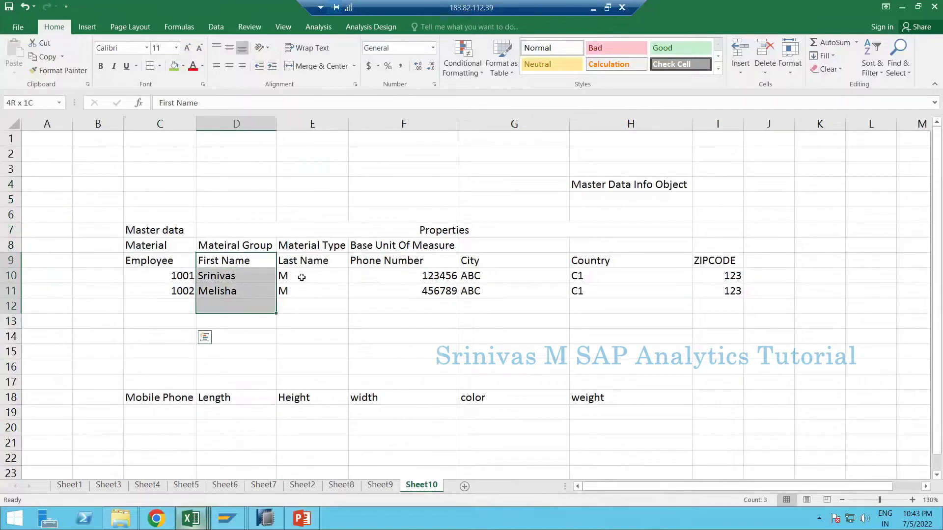
left_click_drag(311, 262, 316, 322)
left_click_drag(379, 267, 395, 324)
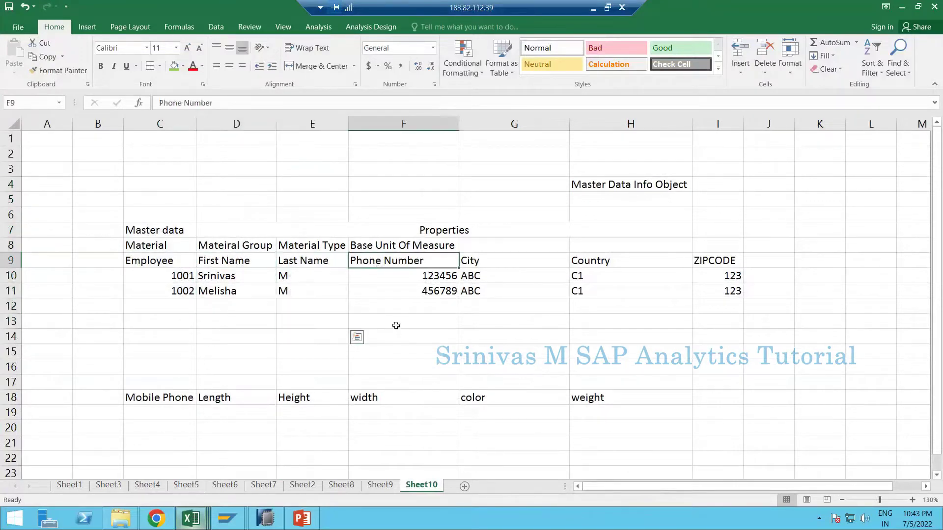
left_click_drag(152, 260, 721, 308)
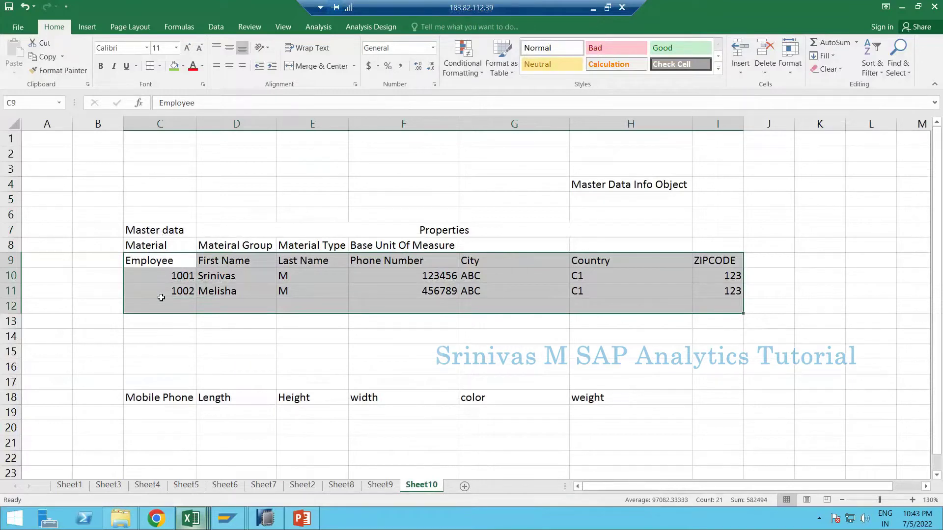
- Paste the copied column C cells at C5 and select the header row through ZIPCODE
left_click(140, 200)
key("ctrl+v")
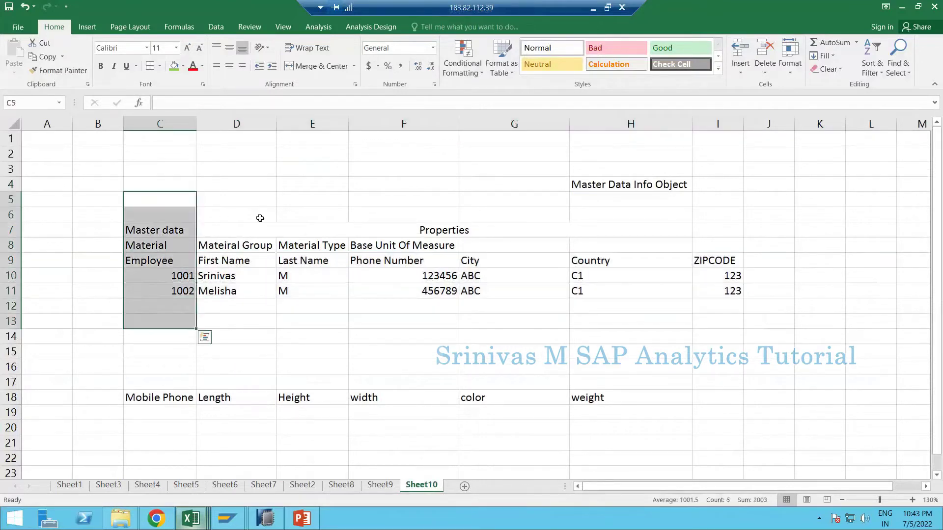
left_click_drag(255, 214, 701, 316)
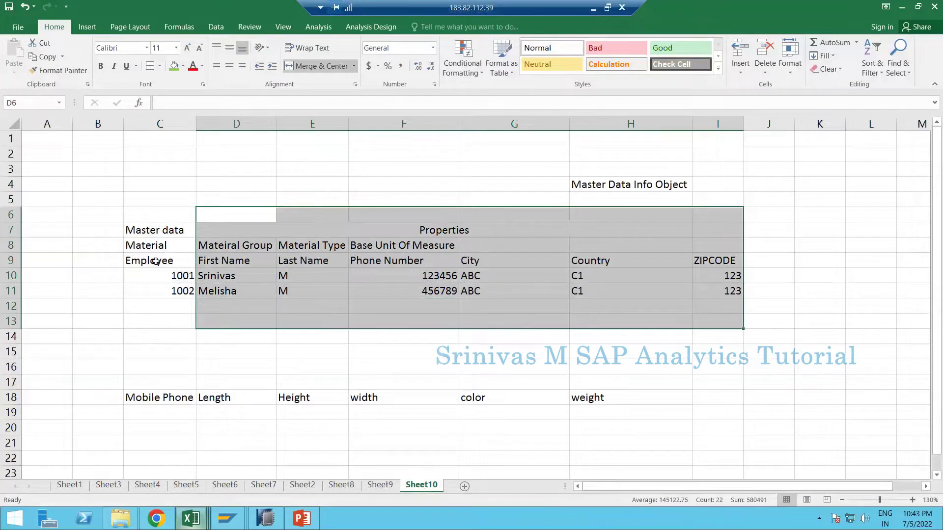
left_click_drag(156, 261, 301, 261)
left_click_drag(561, 260, 707, 259)
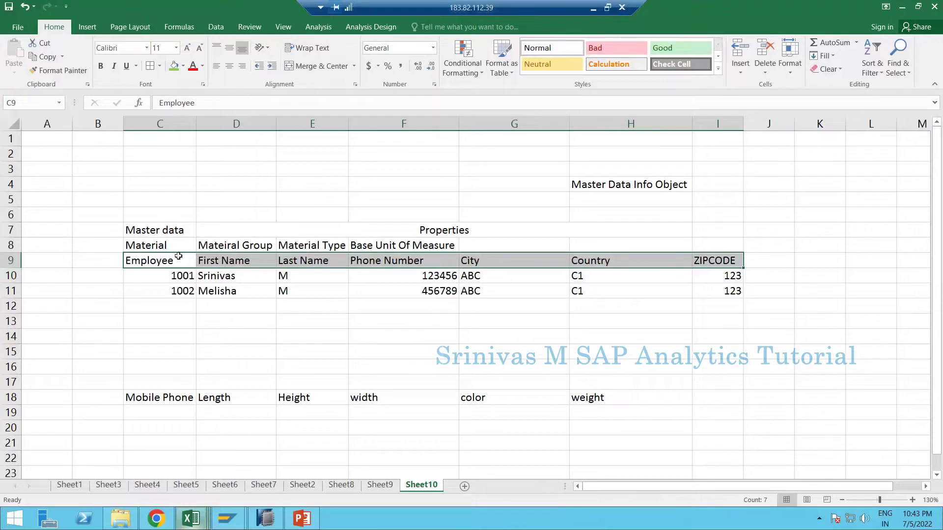
- Fill C9:C13 yellow and apply All Borders to the C9:I13 employee table
left_click_drag(162, 263, 163, 320)
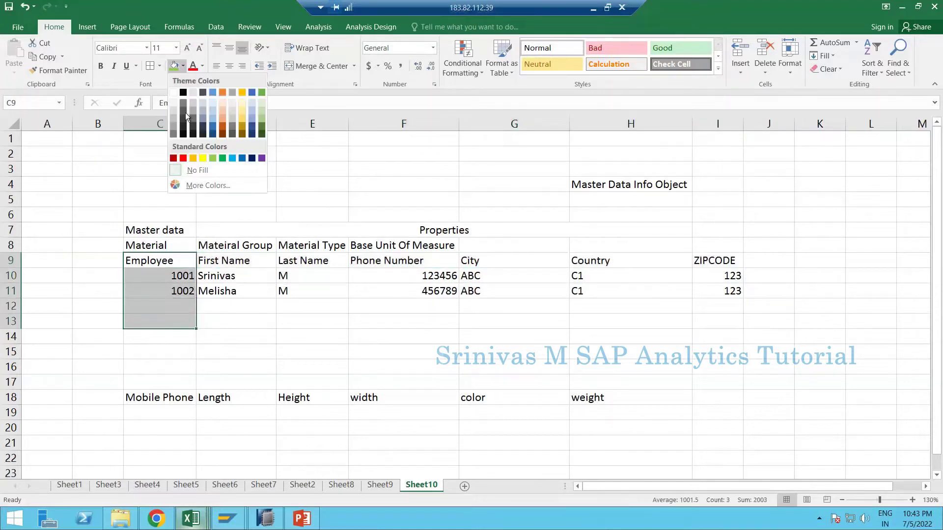
left_click(199, 158)
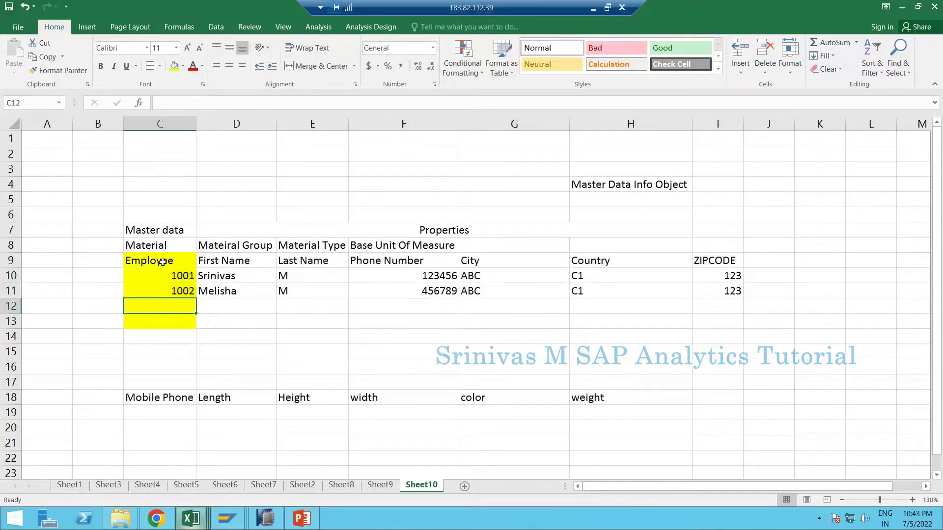
left_click_drag(162, 262, 717, 322)
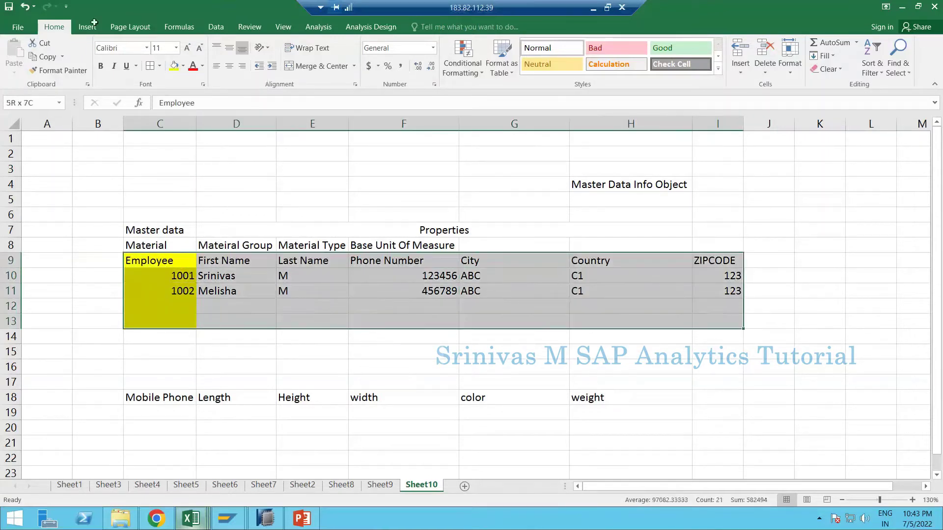
left_click(150, 66)
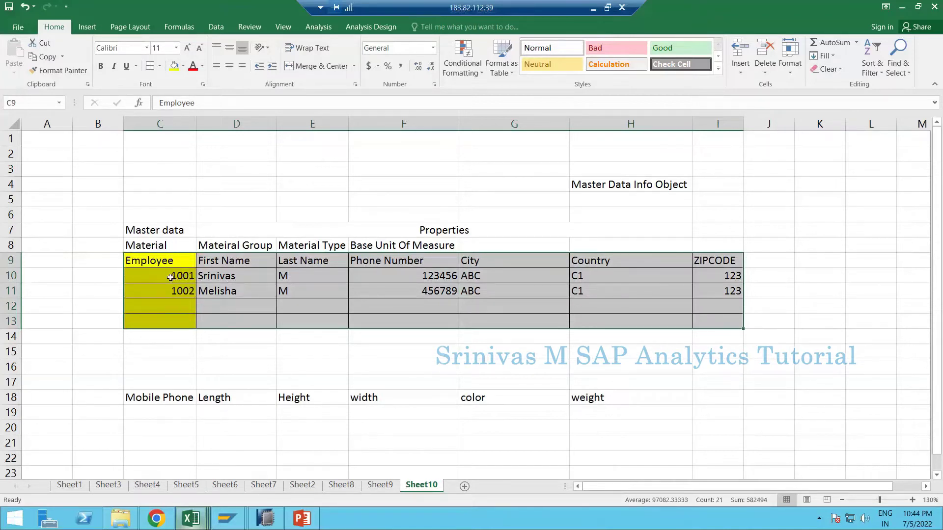
left_click_drag(166, 260, 176, 308)
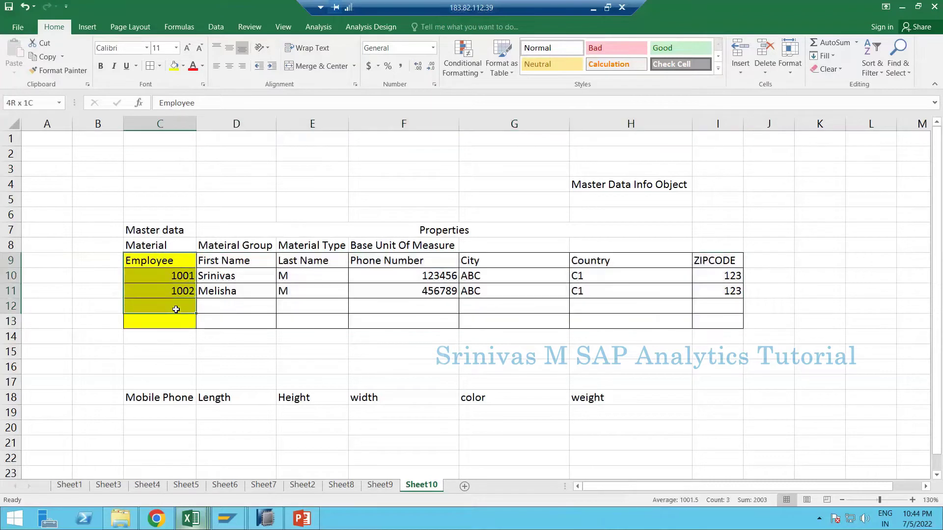
- Change the C9 header from Employee to Employee ID
double_click(180, 260)
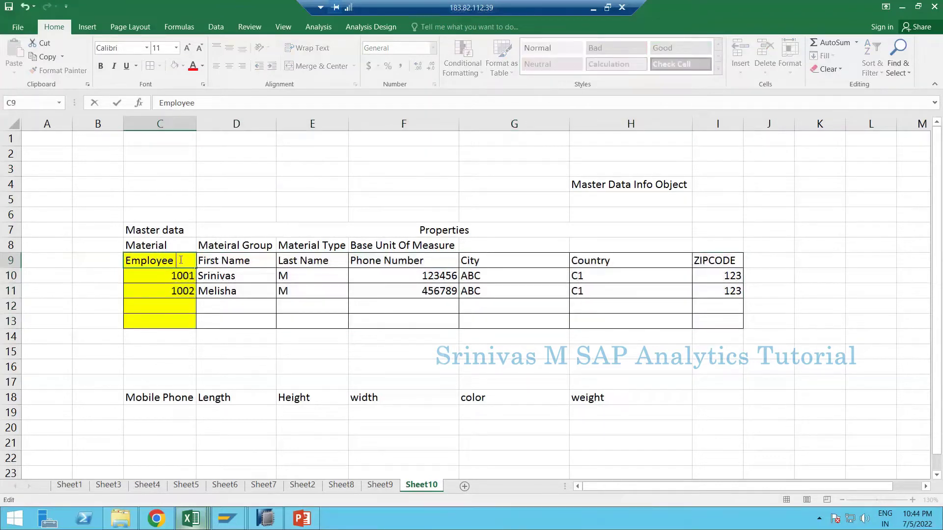
type("ID")
key("Return")
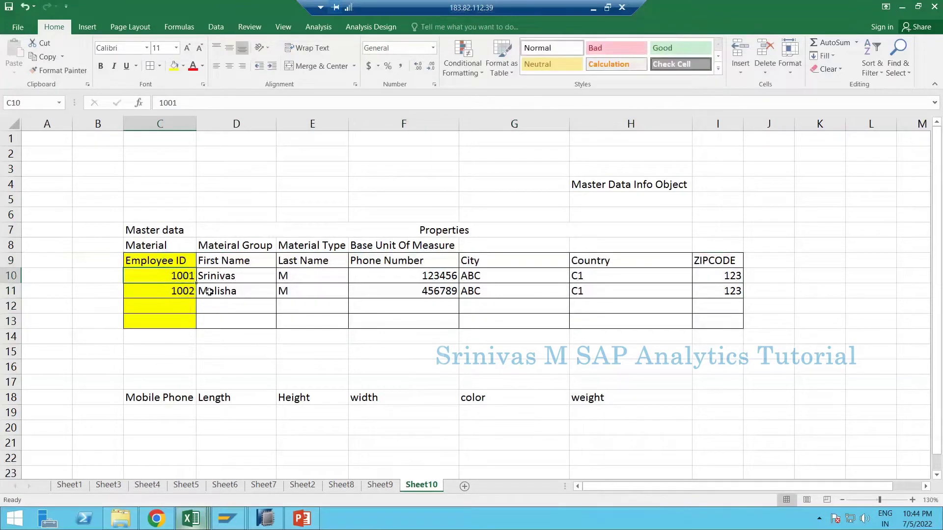
left_click_drag(237, 259, 548, 318)
- Change the Properties heading to Properties/Attributes and review the table's header and columns
double_click(498, 229)
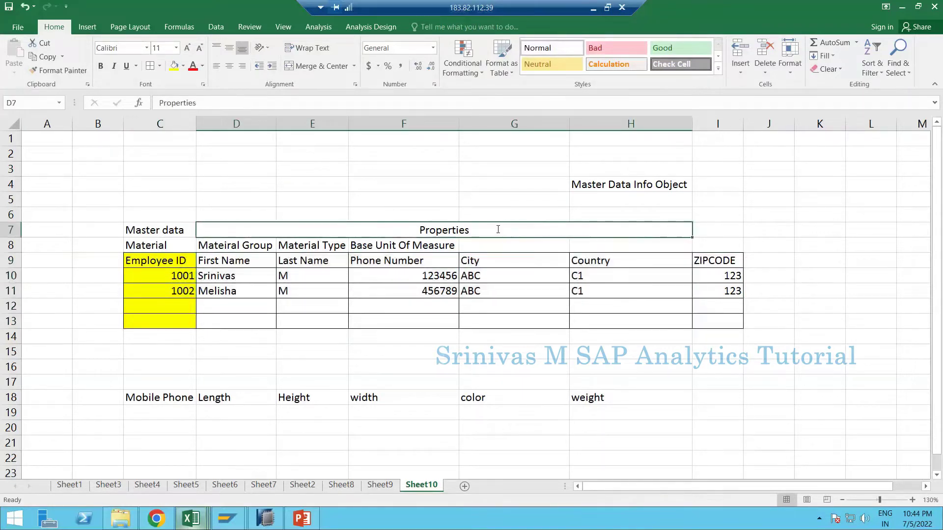
type("/At")
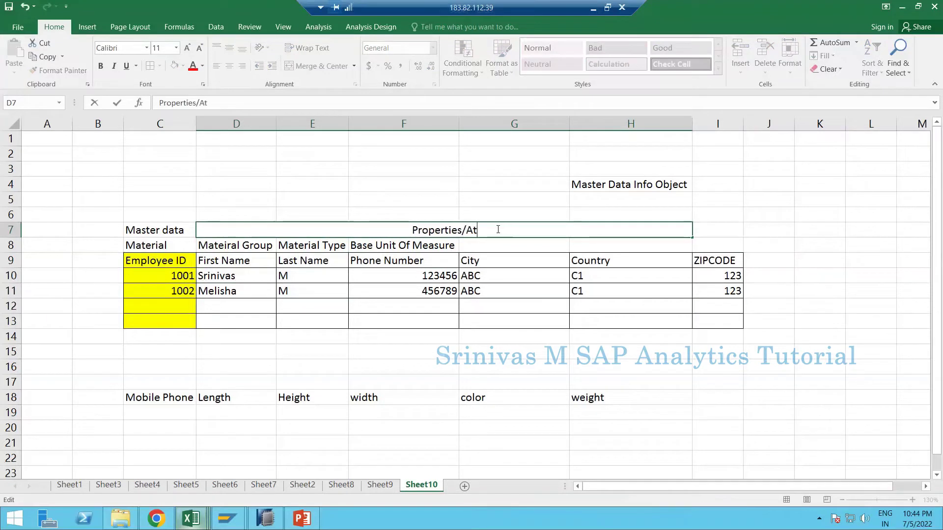
type("tributes")
key("Return")
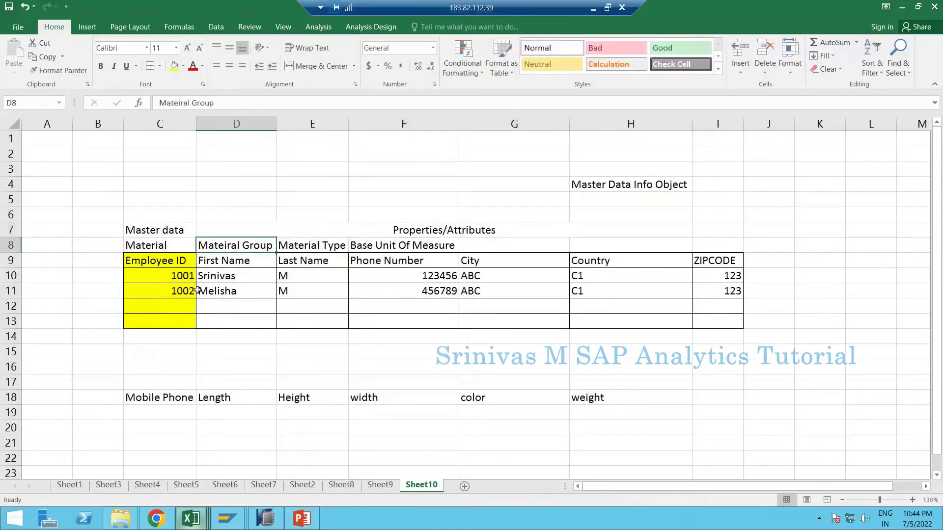
left_click_drag(171, 262, 715, 327)
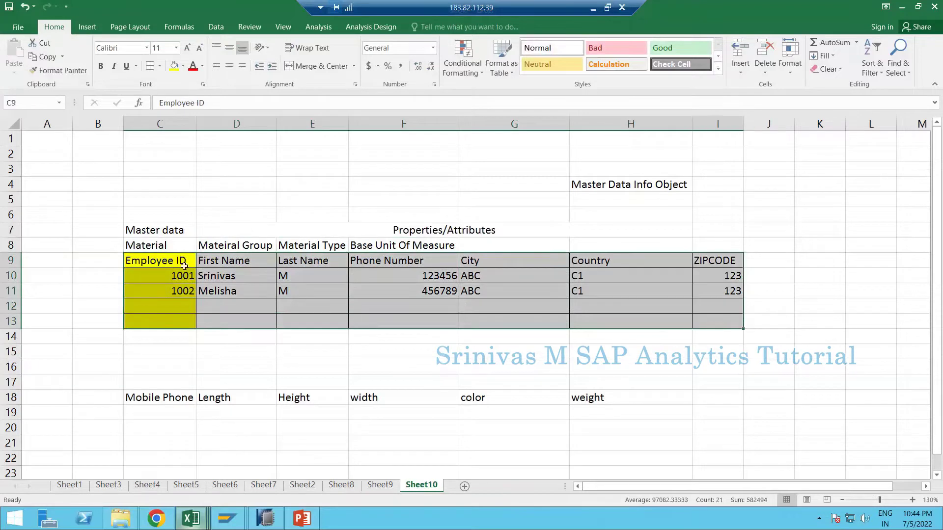
left_click(177, 259)
left_click_drag(518, 259, 717, 257)
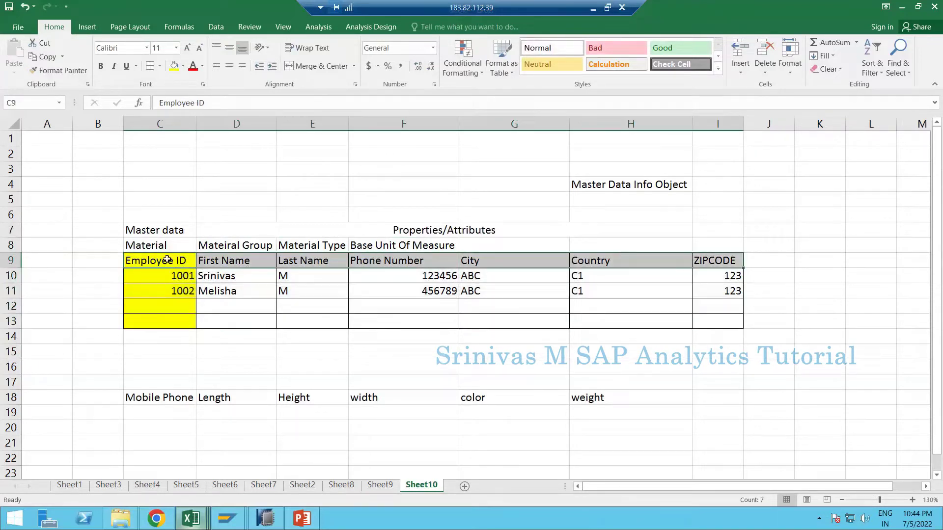
left_click_drag(167, 260, 172, 319)
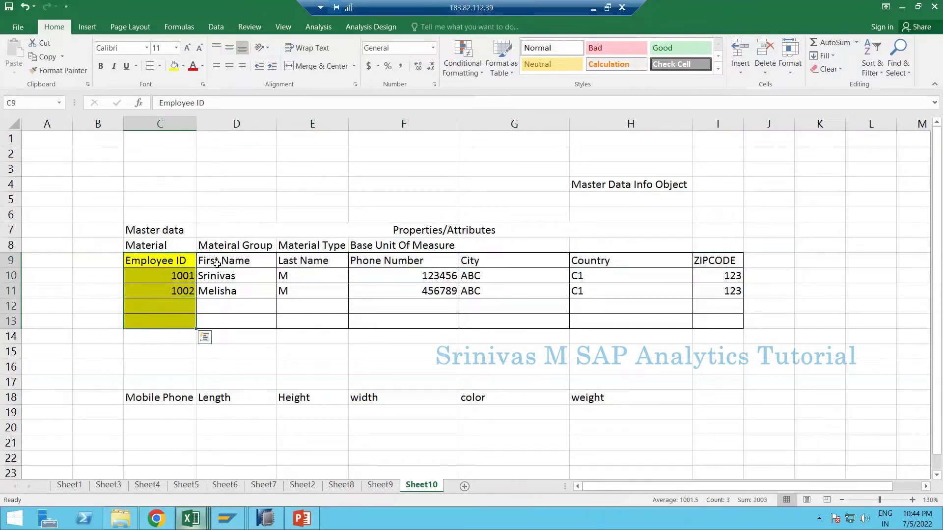
left_click_drag(217, 265, 418, 292)
left_click_drag(548, 308, 549, 308)
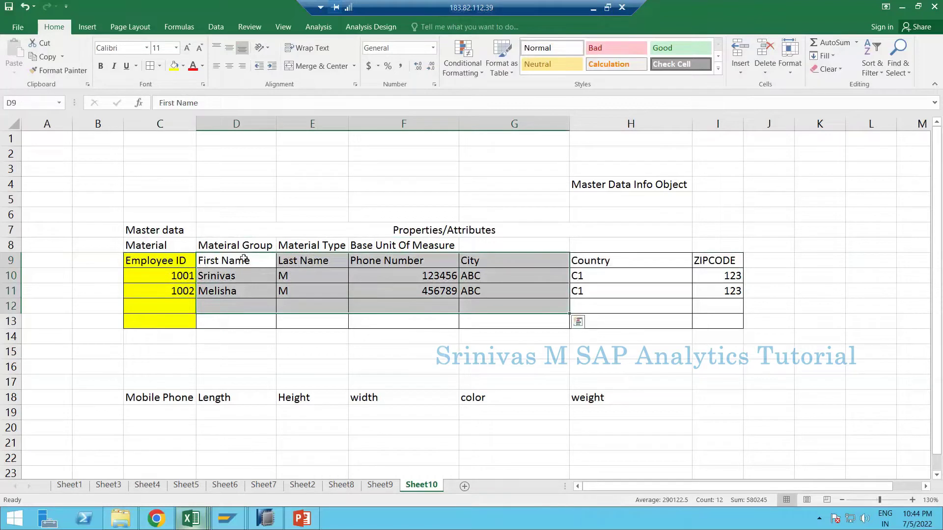
left_click(174, 266)
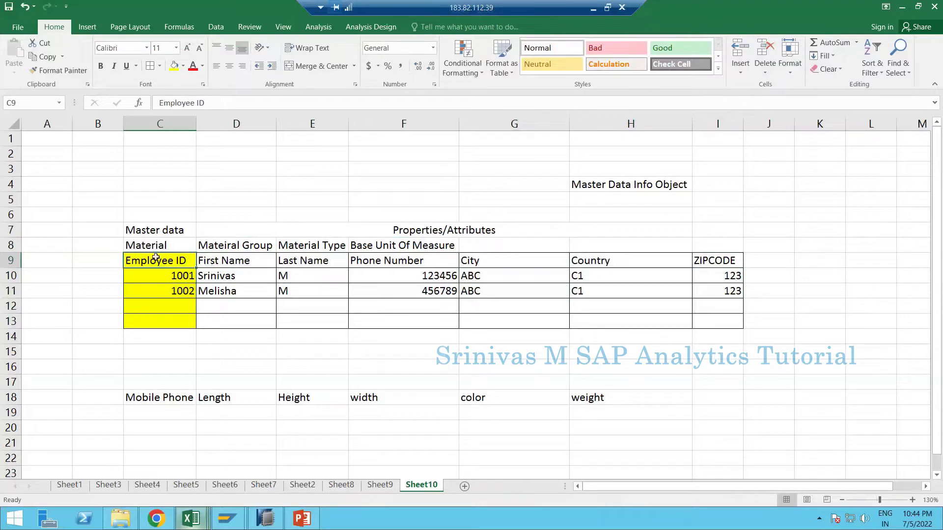
- Select the Material headings in C8:F8 and copy them
left_click_drag(147, 261, 735, 327)
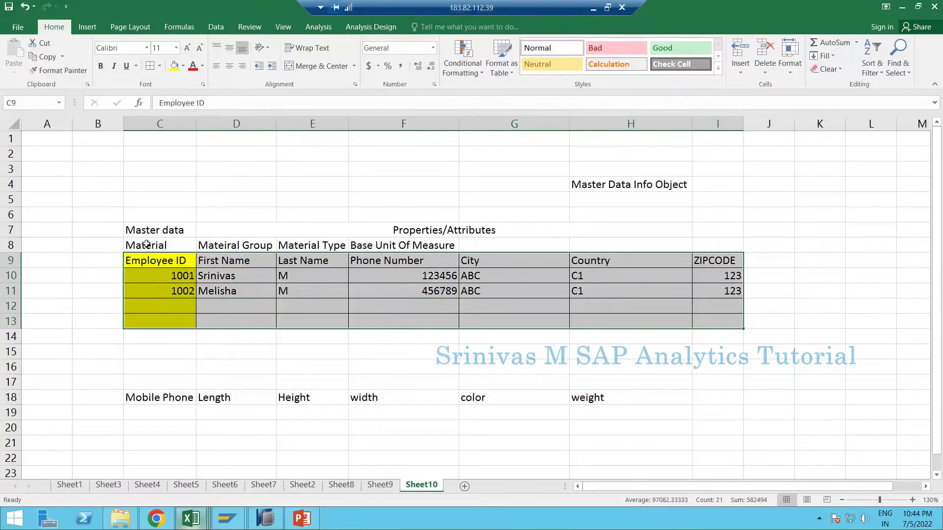
left_click_drag(145, 246, 225, 243)
left_click_drag(375, 237, 407, 246)
key("ctrl+c")
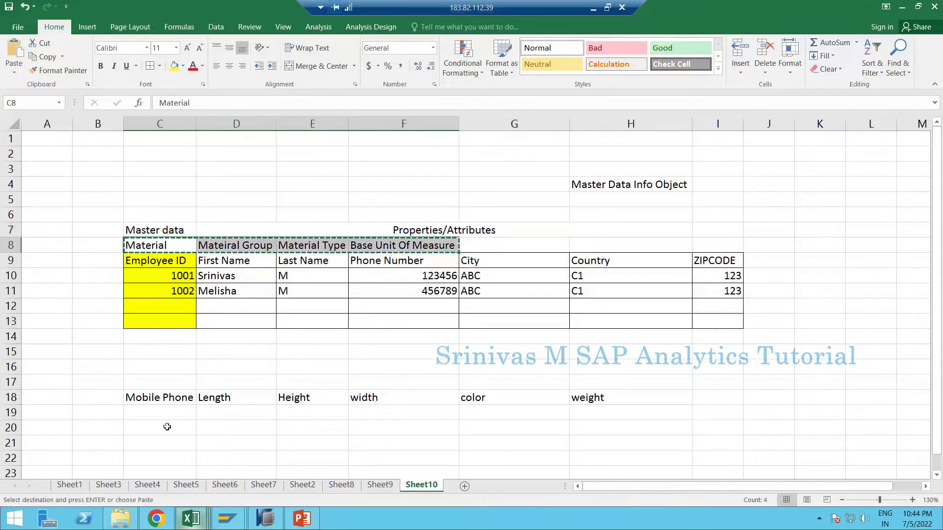
- Paste the Material headers into row 21 and enter ZMATERIAL in C22
left_click(166, 442)
key("Return")
scroll(164, 422, "down", 3)
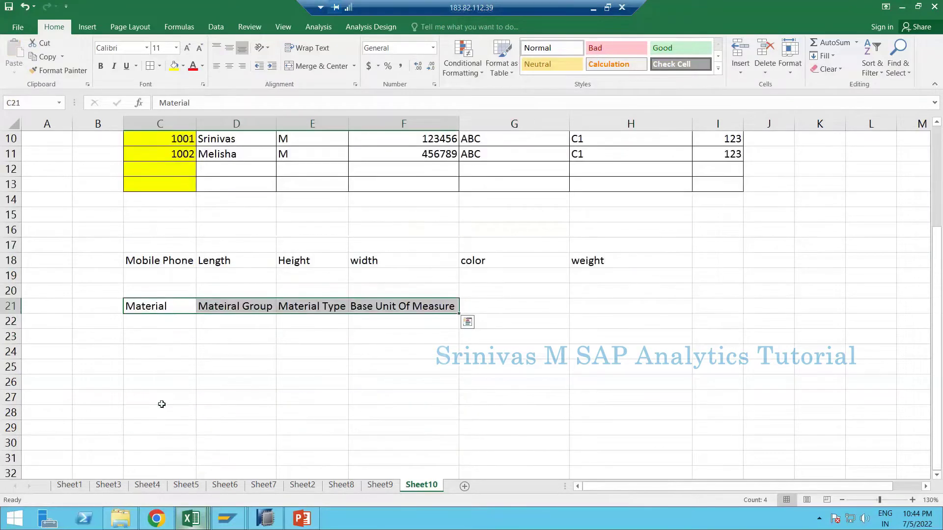
left_click(153, 316)
key("Escape")
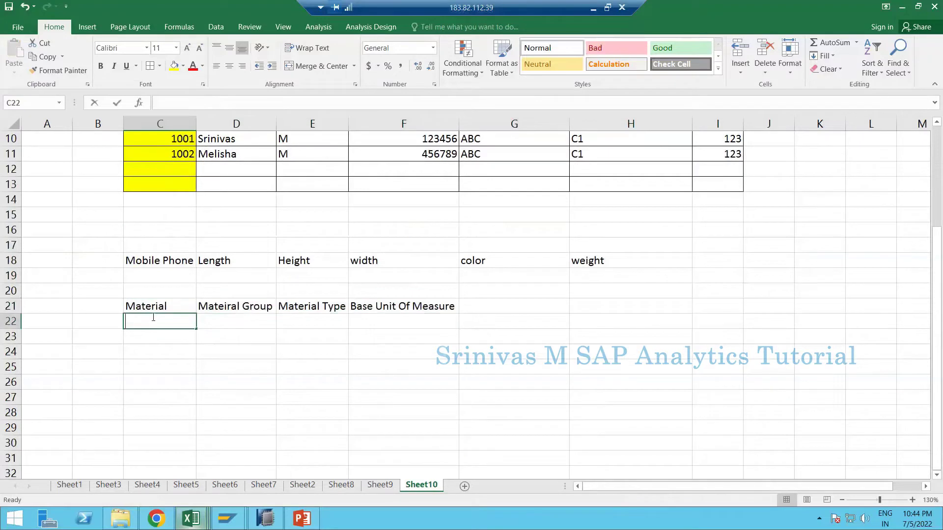
type("ZMATERI")
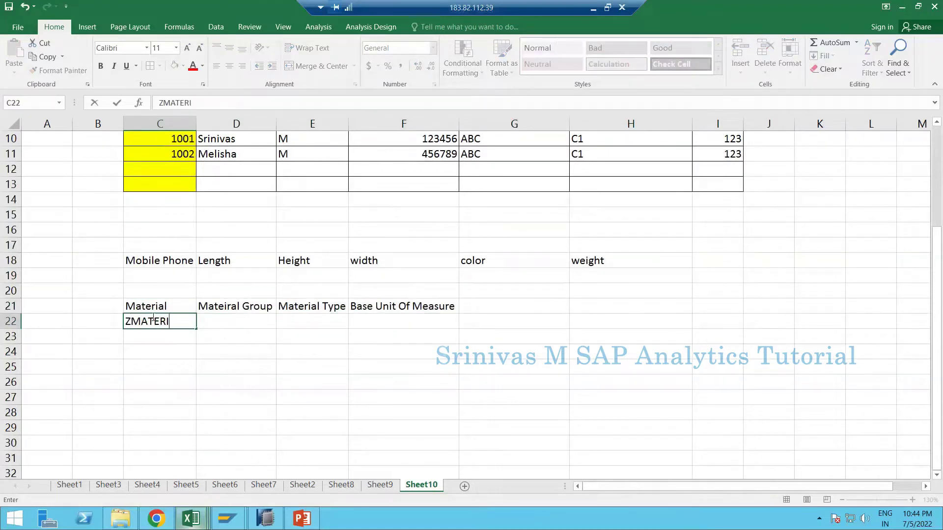
type("AL")
key("Tab")
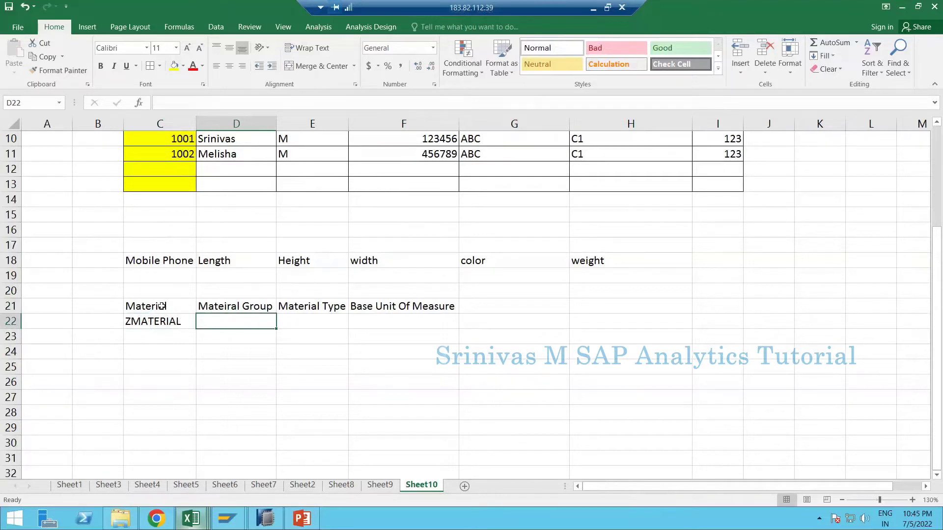
- Select the Material, Mateiral Group, Material Type and Base Unit Of Measure headers in row 21
left_click(162, 306)
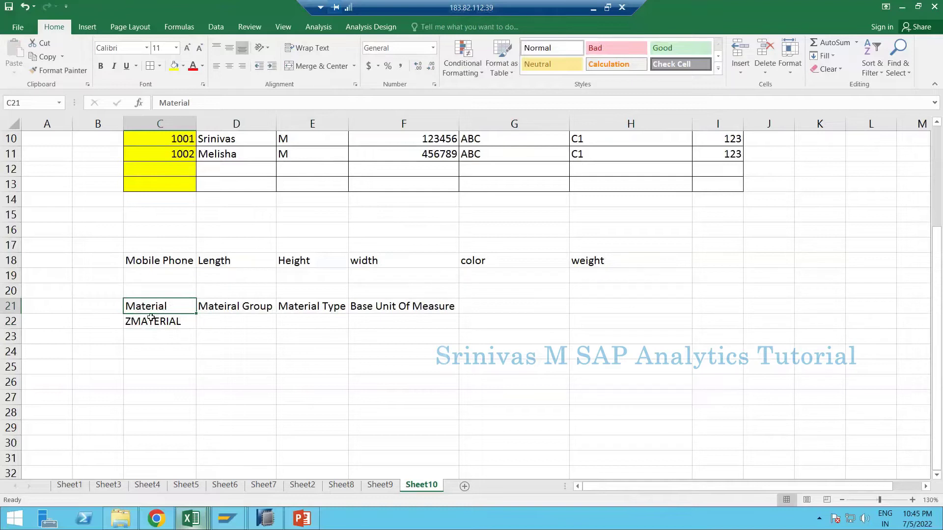
left_click_drag(230, 306, 391, 308)
left_click(217, 310)
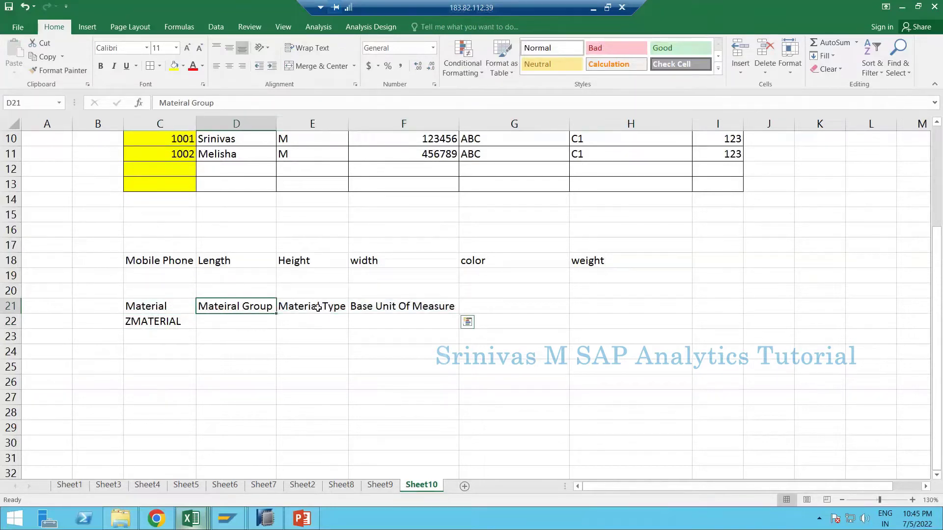
left_click(317, 307)
left_click(386, 304)
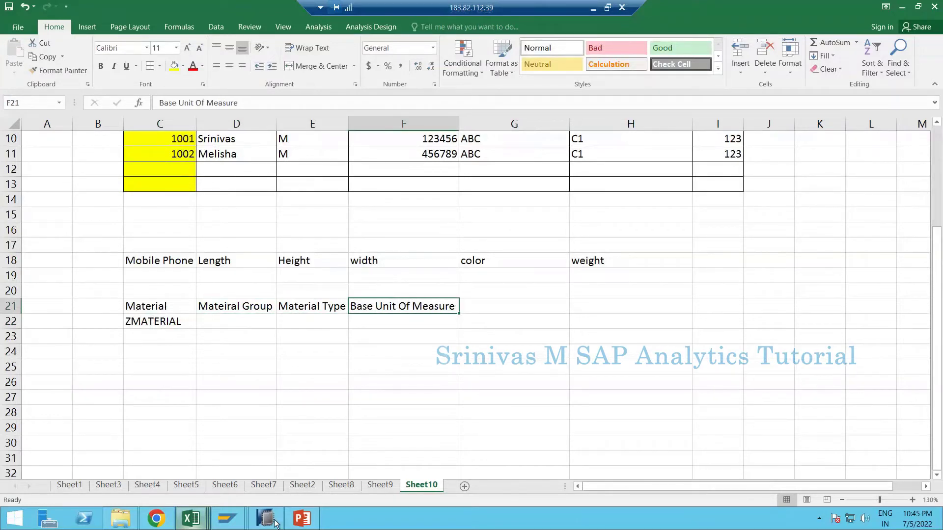
- Log on to s4bpc with the user ID and password, then run SE11
left_click(167, 445)
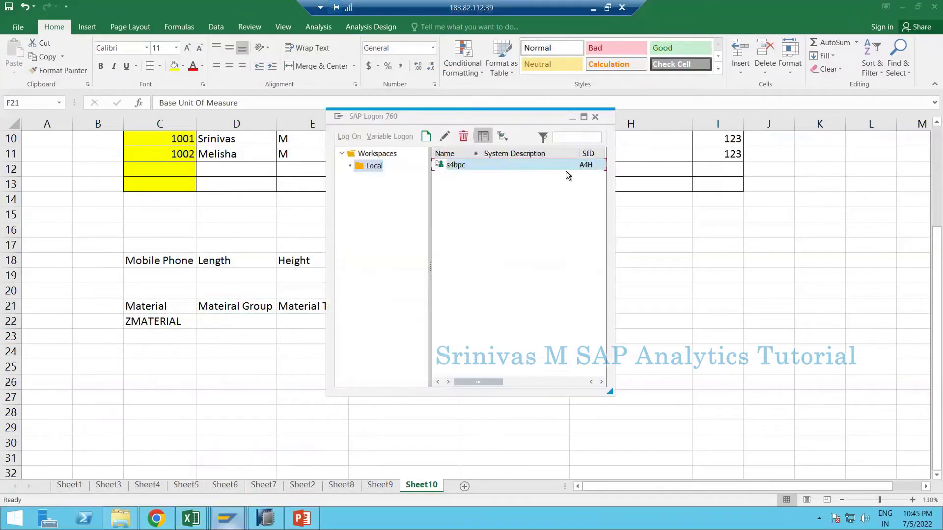
double_click(494, 168)
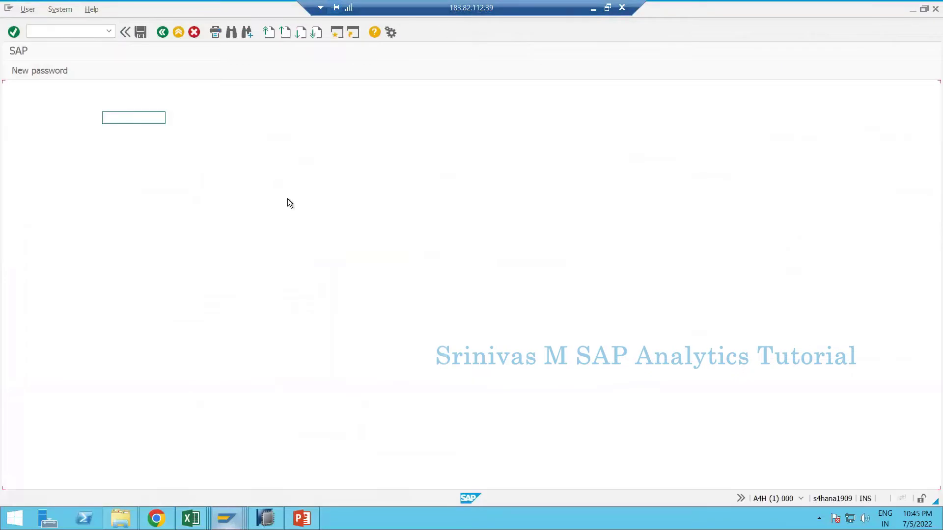
type("s4bpc1")
key("Tab")
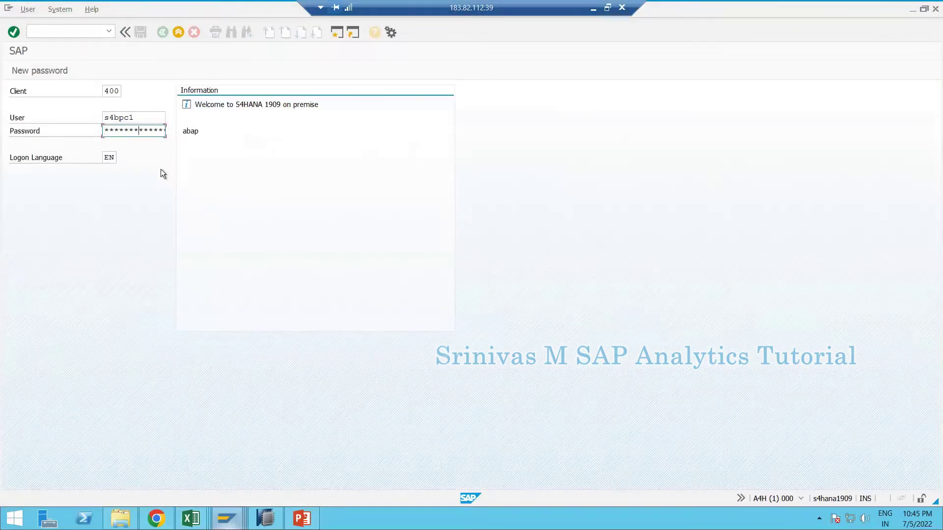
key("Return")
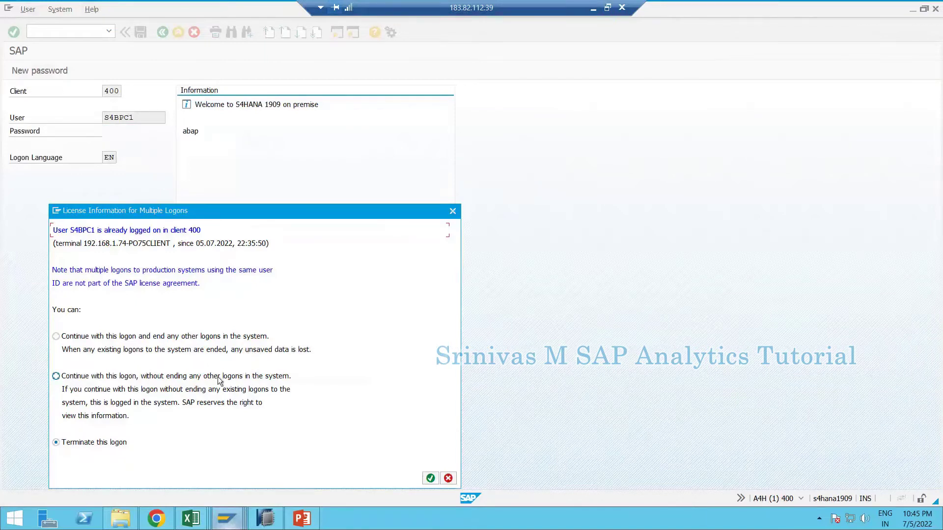
key("Return")
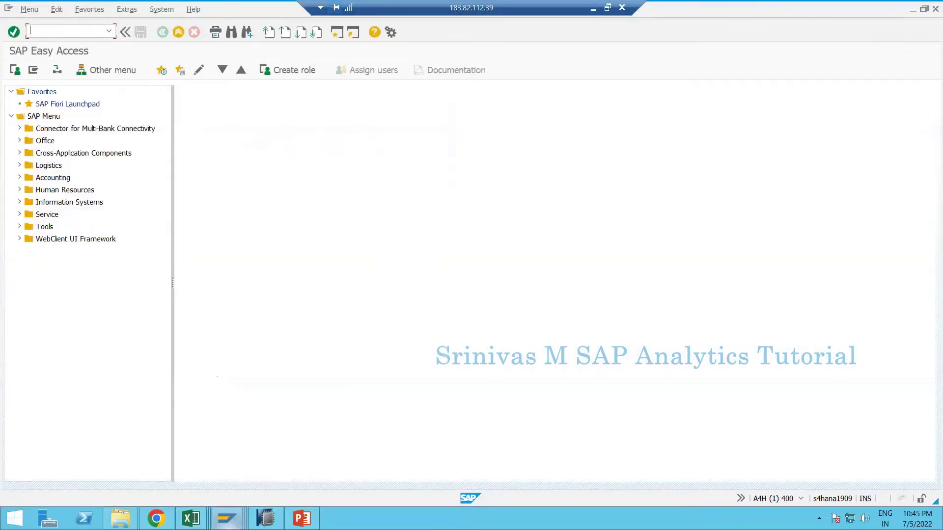
type("se11")
key("Return")
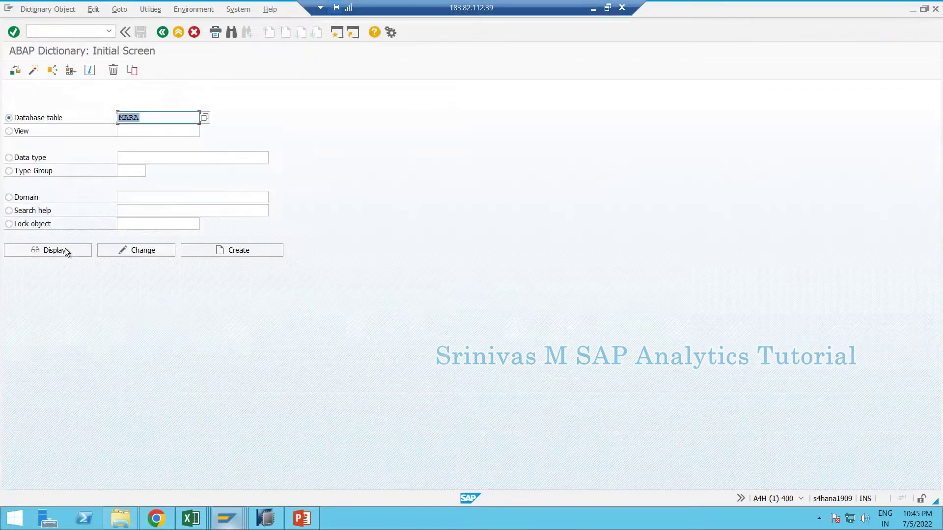
- Display MARA and review the Material type and unit-of-measure field descriptions
key("F7")
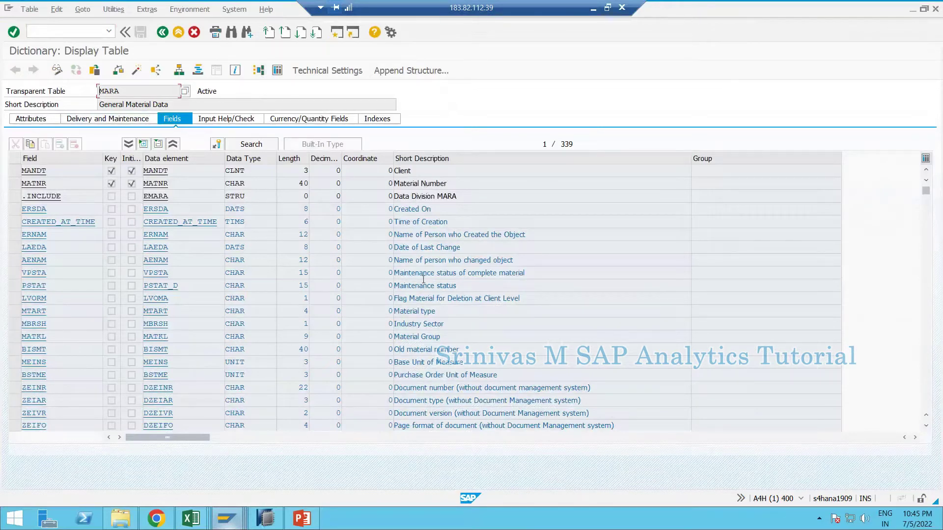
left_click(423, 313)
left_click_drag(464, 364, 392, 364)
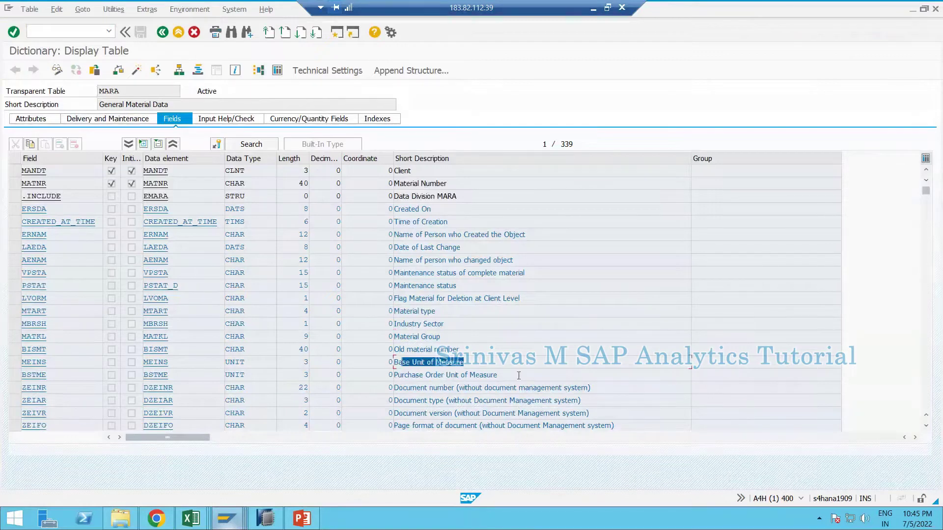
left_click_drag(497, 375, 380, 380)
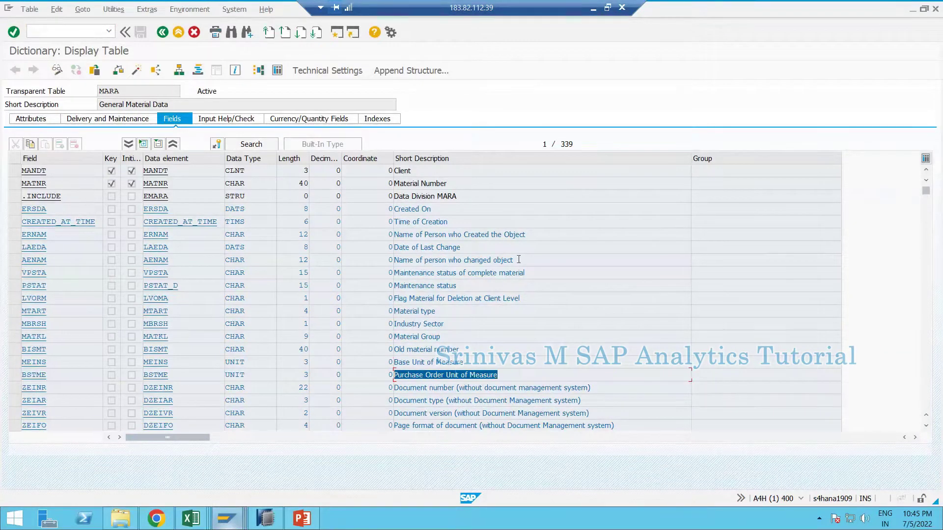
left_click_drag(513, 260, 419, 263)
scroll(451, 363, "down", 3)
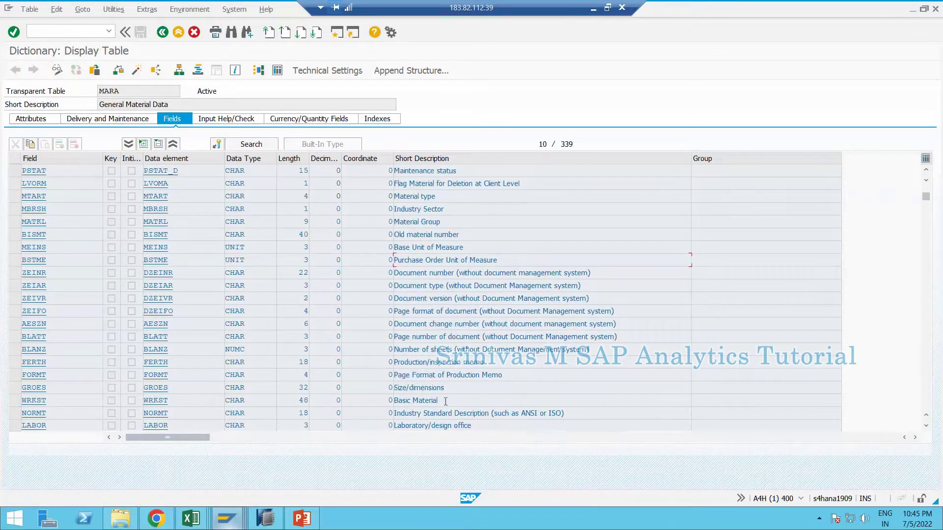
- Scroll through MARA's fields, reviewing Basic Material, Net weight, Gross weight and Division
left_click_drag(445, 401, 404, 376)
scroll(422, 401, "down", 2)
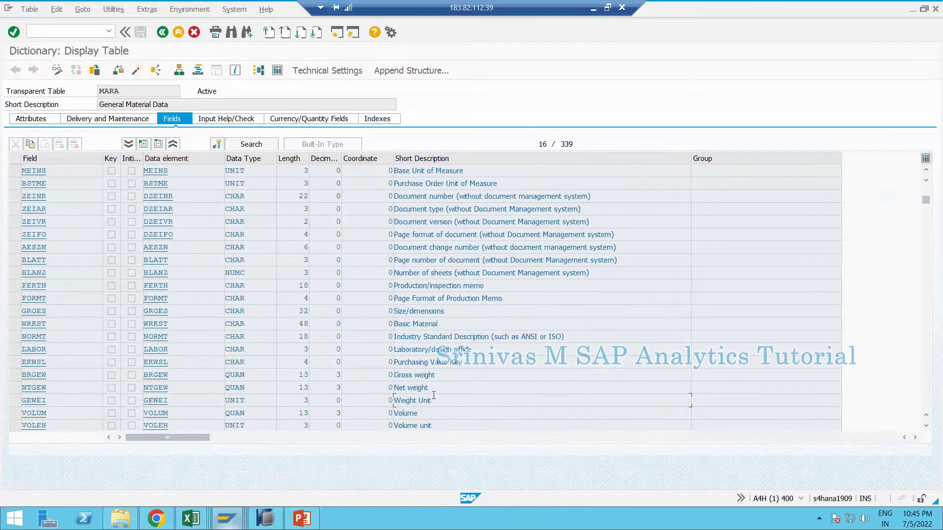
mouse_move(394, 382)
left_mouse_down()
mouse_move(417, 400)
mouse_move(393, 401)
left_mouse_up()
left_click_drag(435, 375, 394, 376)
left_click(416, 377)
scroll(411, 379, "down", 2)
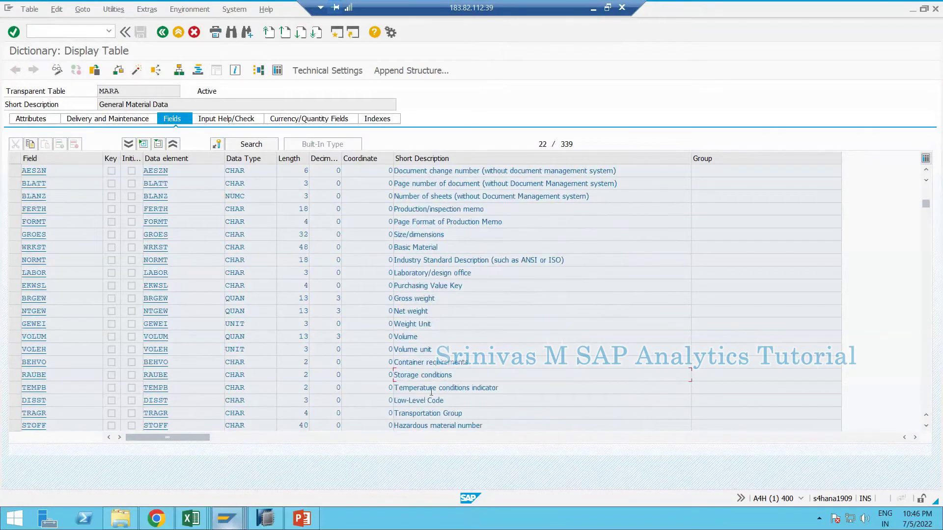
scroll(431, 382, "down", 2)
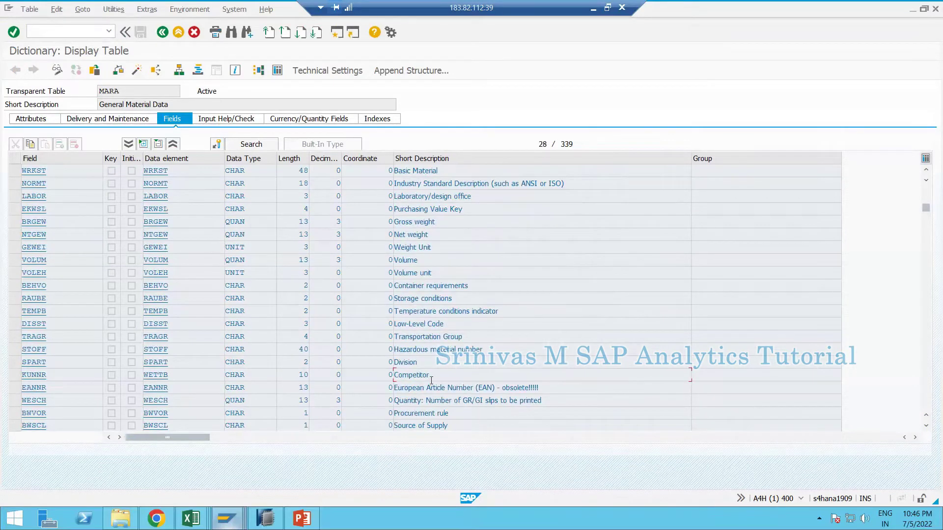
double_click(395, 364)
left_click(391, 365)
scroll(429, 381, "down", 2)
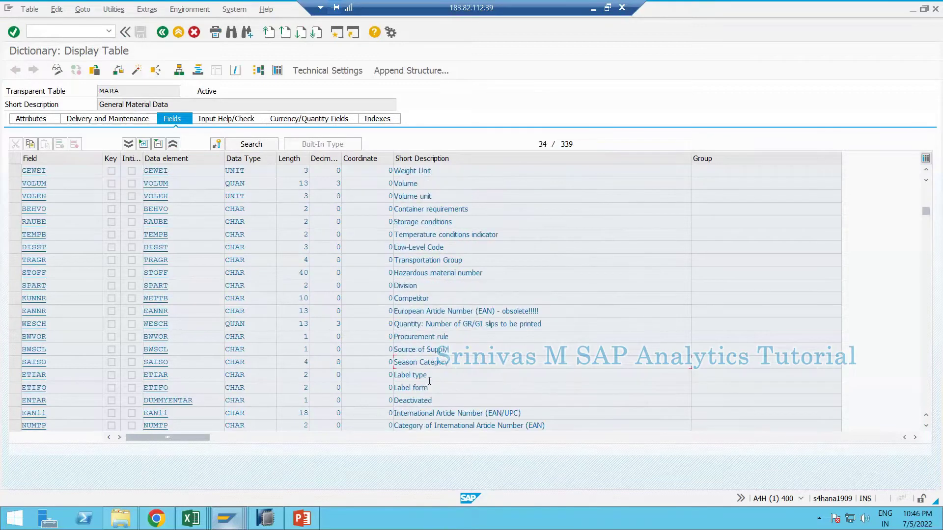
scroll(429, 381, "down", 2)
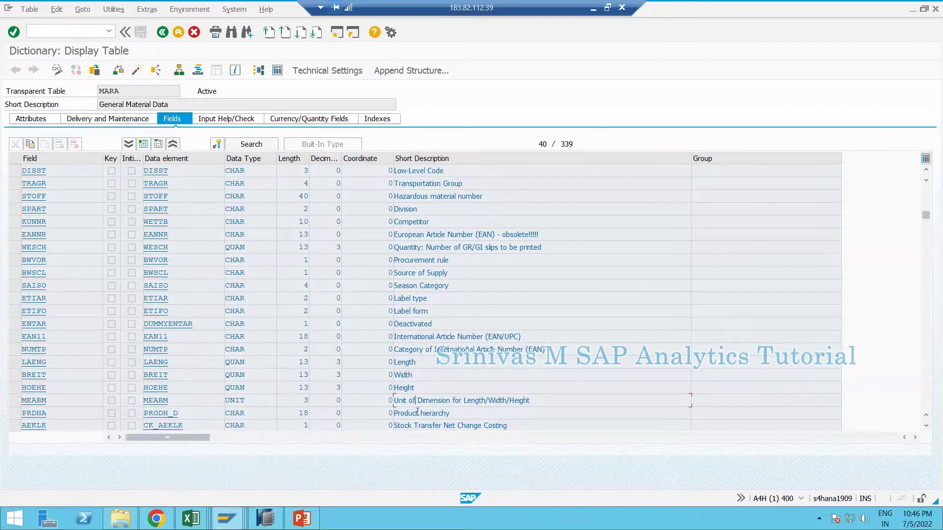
mouse_move(190, 518)
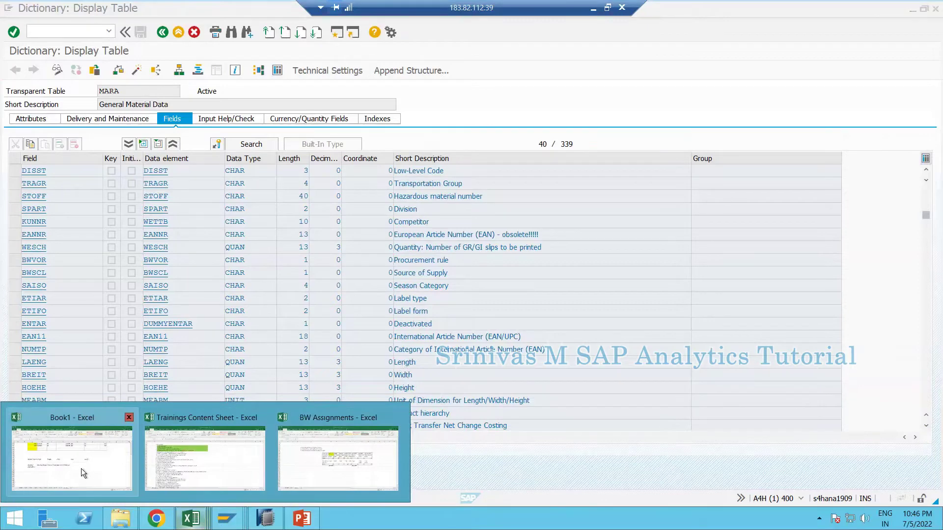
mouse_move(81, 468)
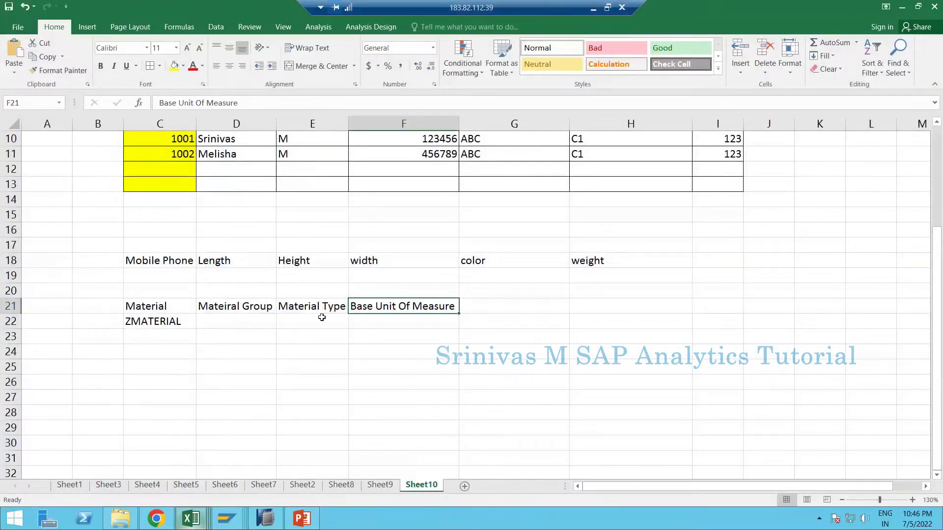
left_click_drag(167, 304, 168, 323)
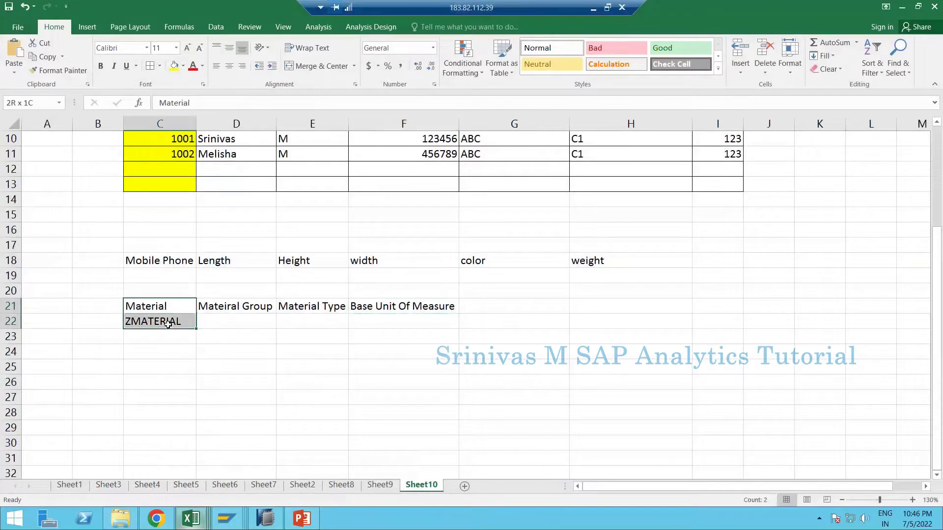
left_click(175, 65)
left_click_drag(275, 314, 412, 321)
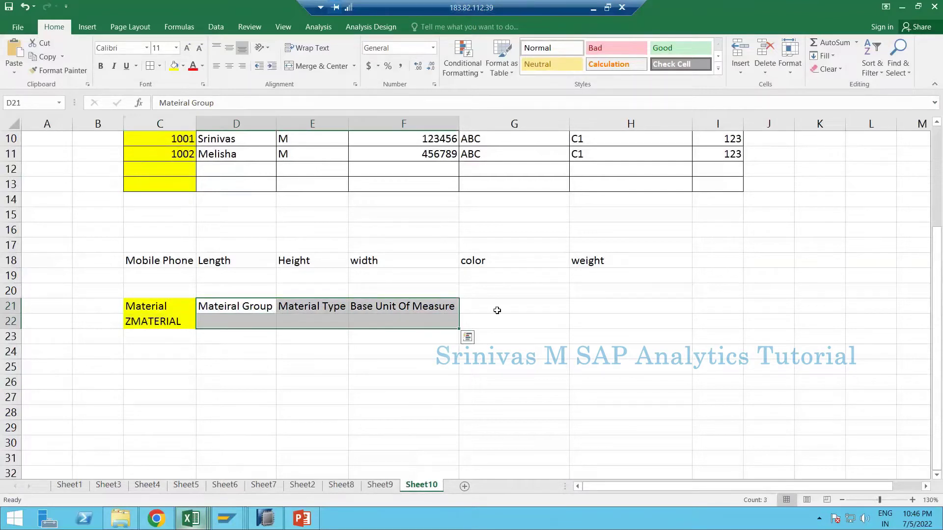
left_click(496, 310)
type("wei")
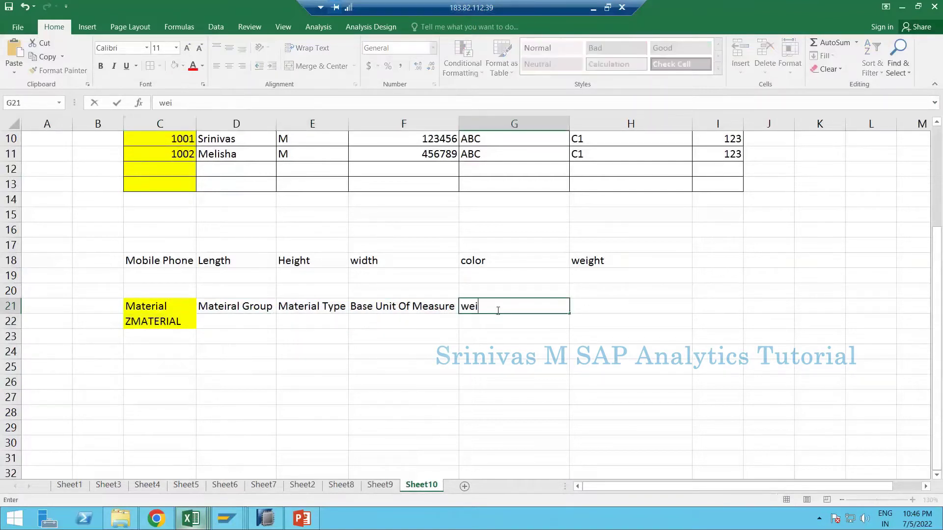
type("ght")
key("Return")
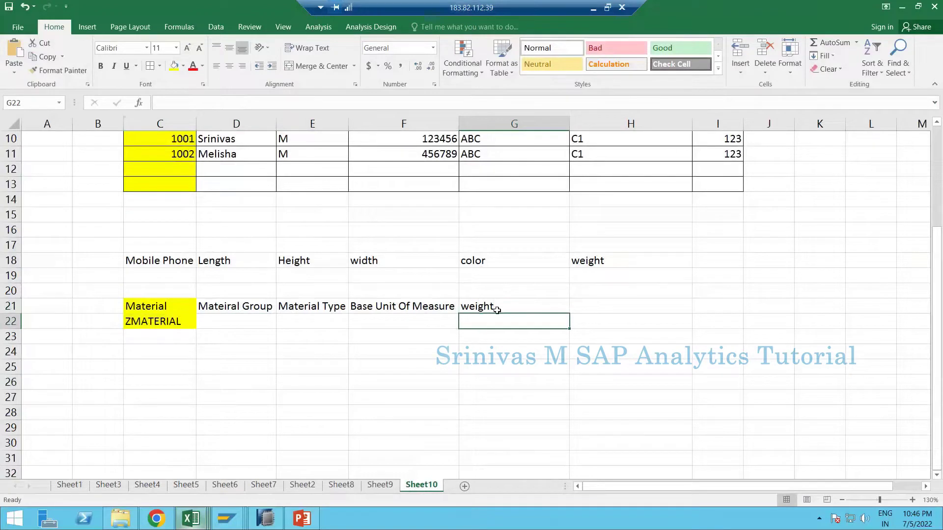
left_click(497, 310)
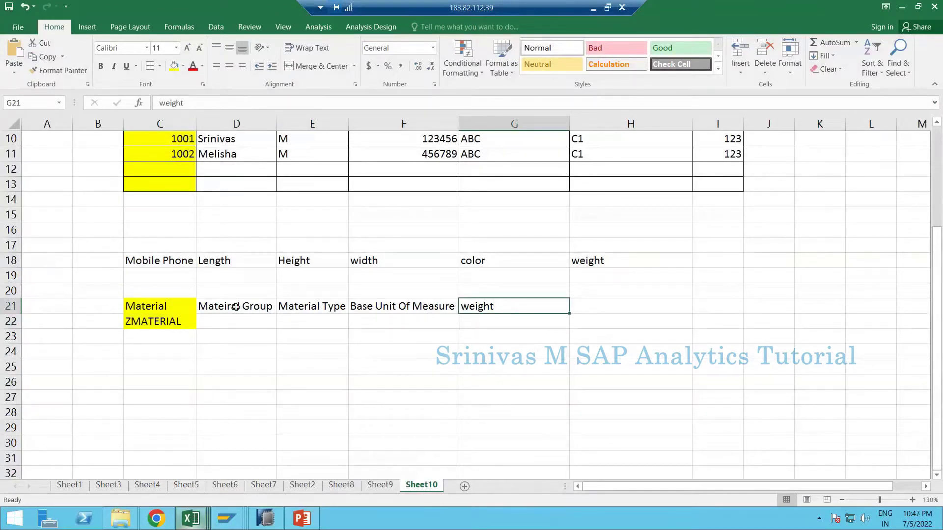
left_click(177, 308)
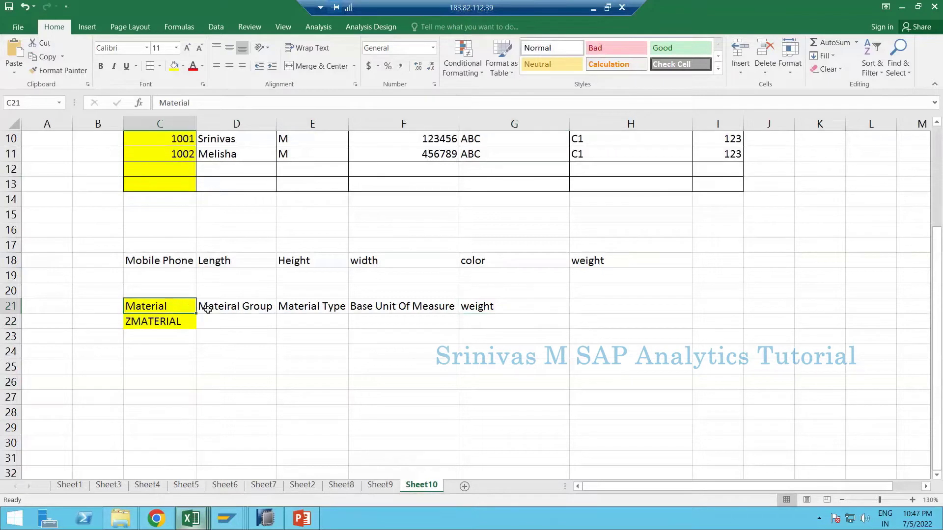
left_click_drag(236, 306, 493, 306)
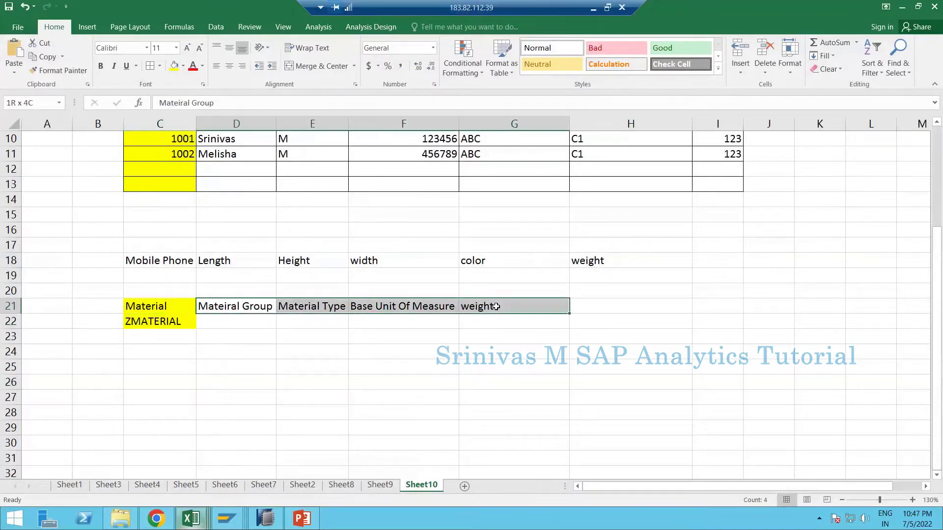
left_click(296, 309)
left_click(377, 308)
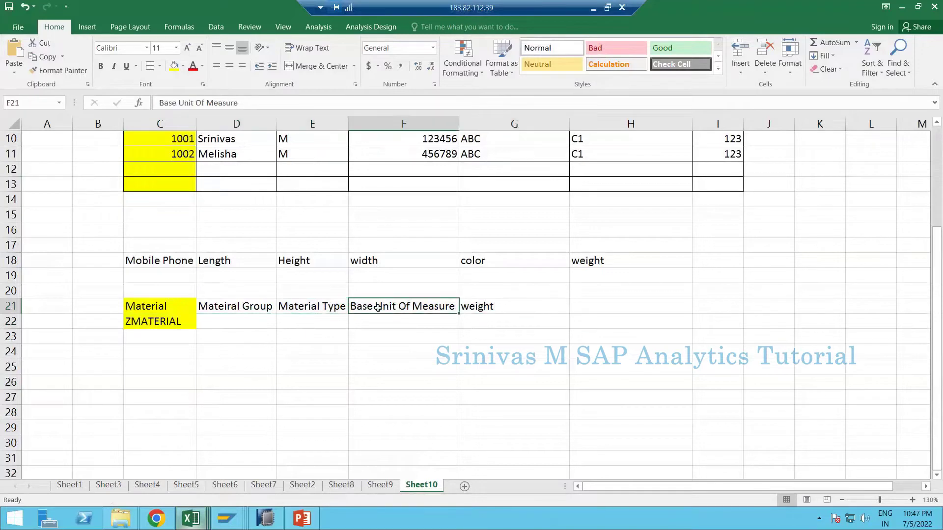
left_click(475, 305)
left_click(168, 323)
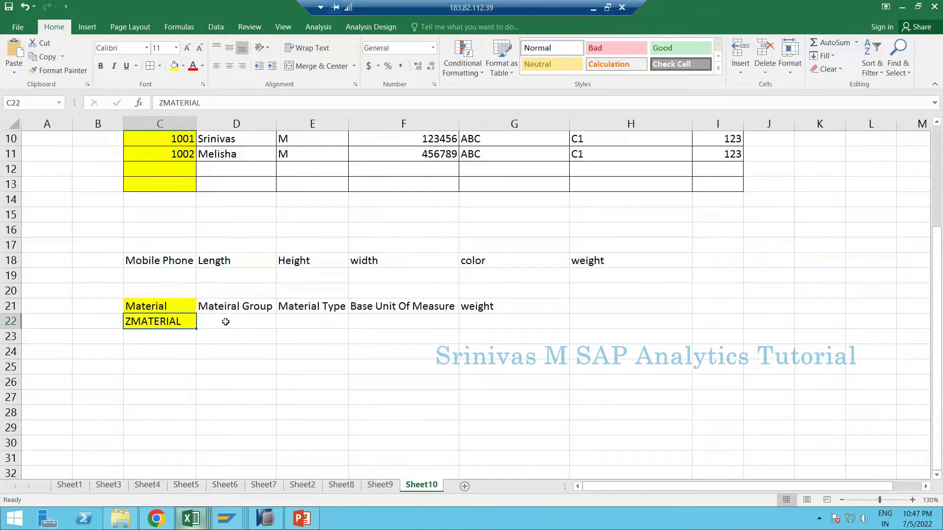
left_click_drag(248, 299, 415, 328)
left_click_drag(236, 306, 474, 314)
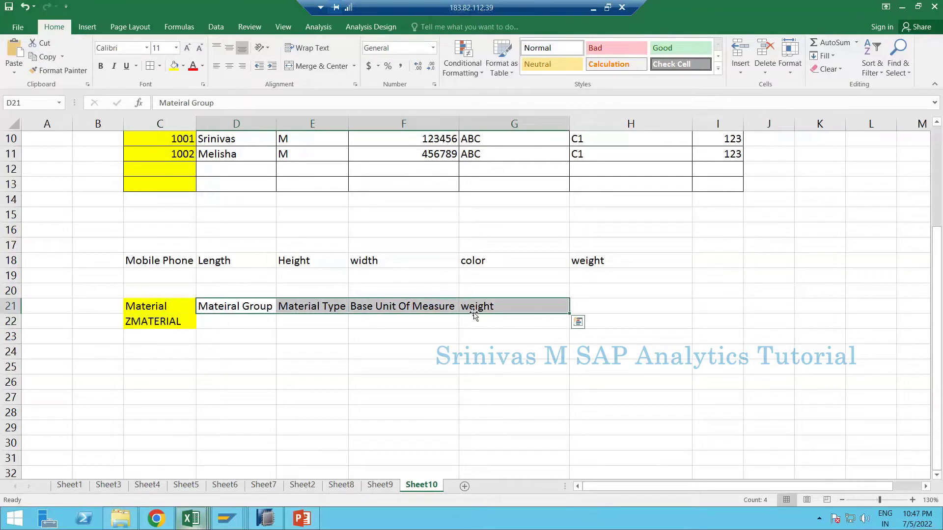
left_click(235, 324)
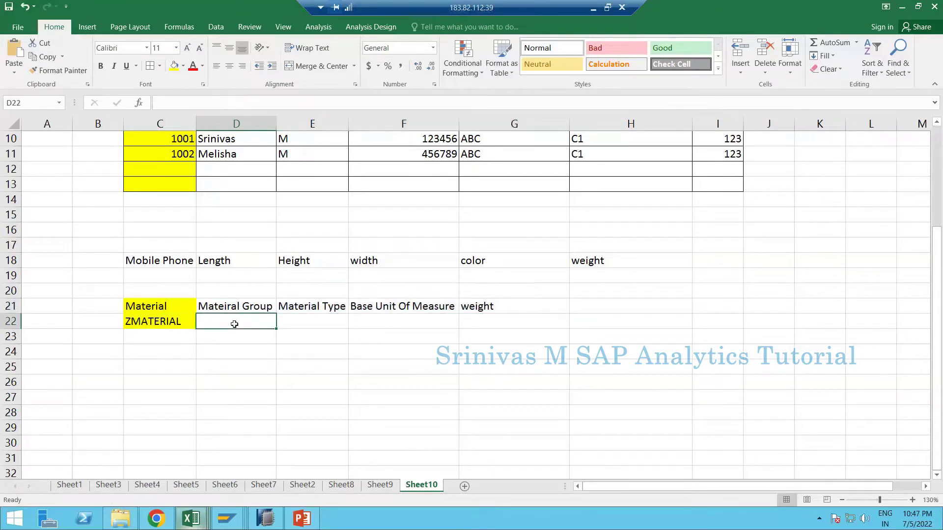
- Enter ZMAT_GRP and zMAT_TYP in D22:E22, with =LEN(D22) in D23
type("ZMAT")
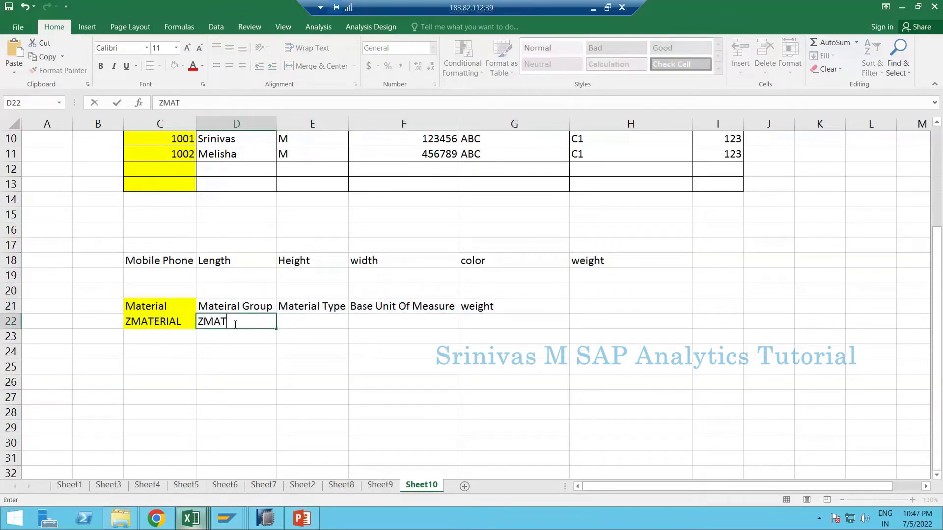
type("_GRP")
key("Return")
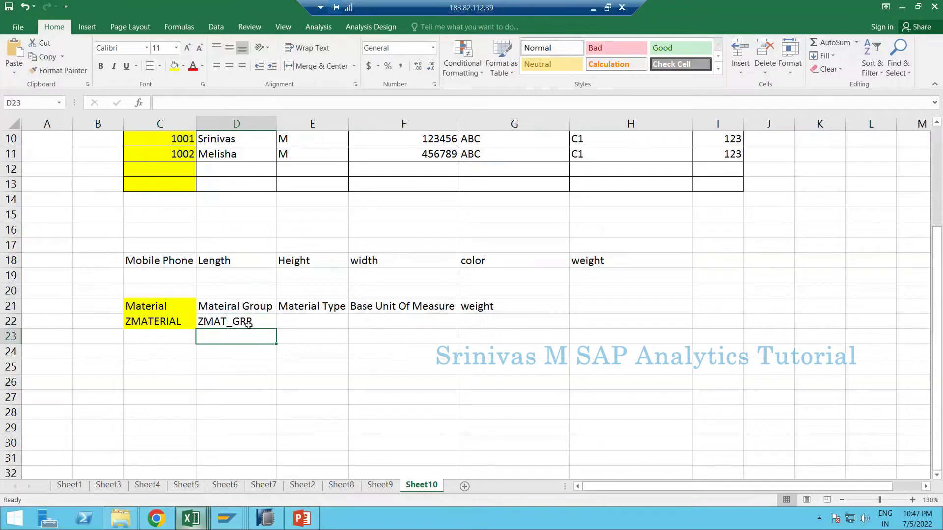
type("=len")
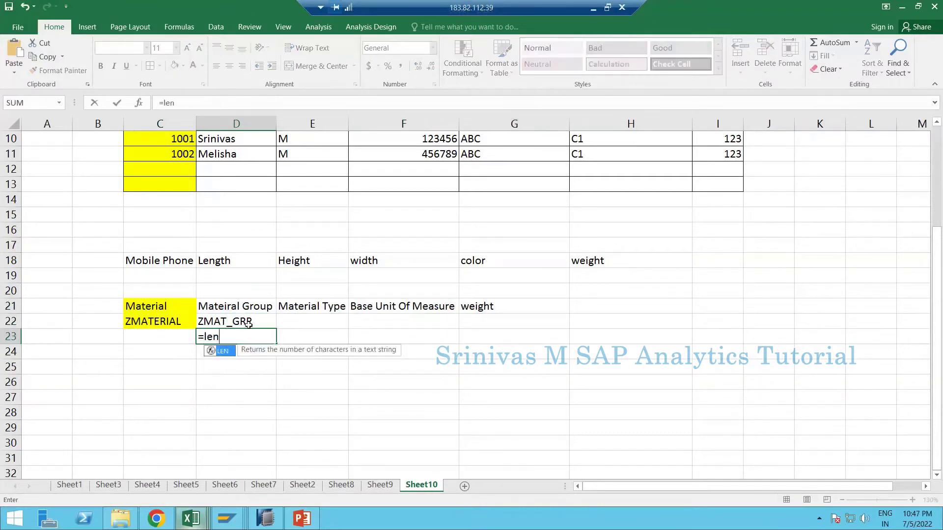
type("(")
left_click(249, 322)
type(")")
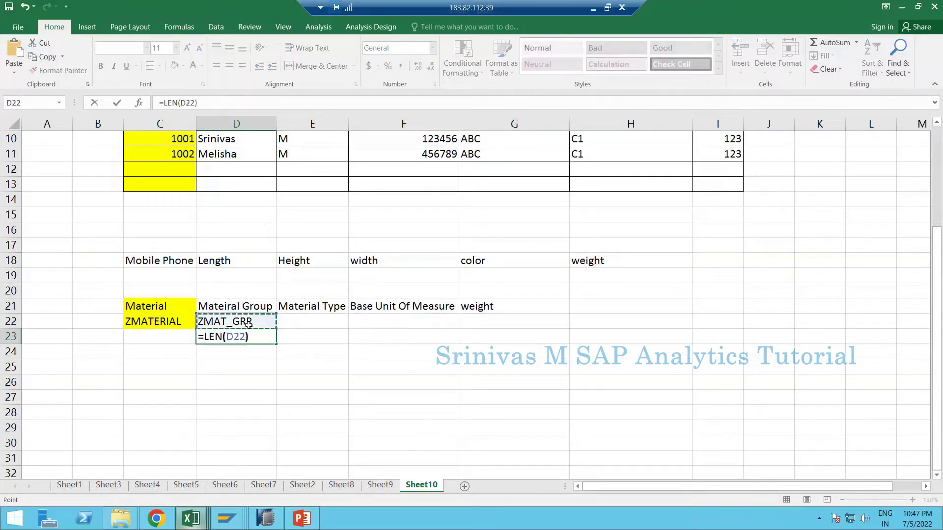
key("Return")
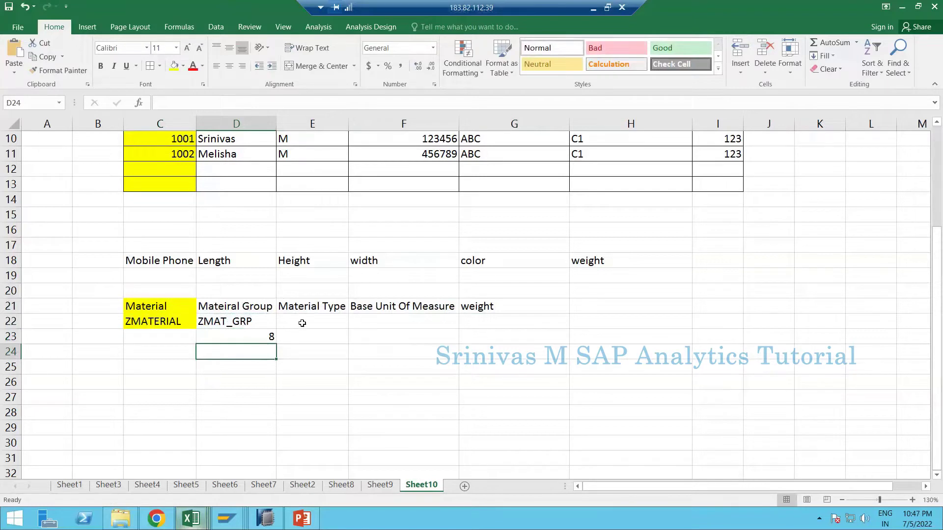
left_click(302, 323)
type("zMAT_TYP")
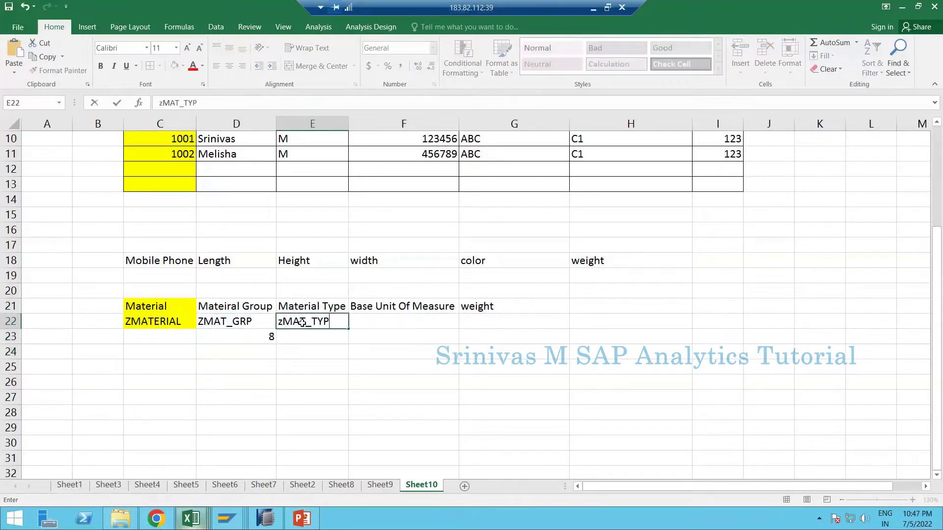
key("Return")
- Copy the D23 length formula into E23:G23
key("Down")
key("Left")
key("Up")
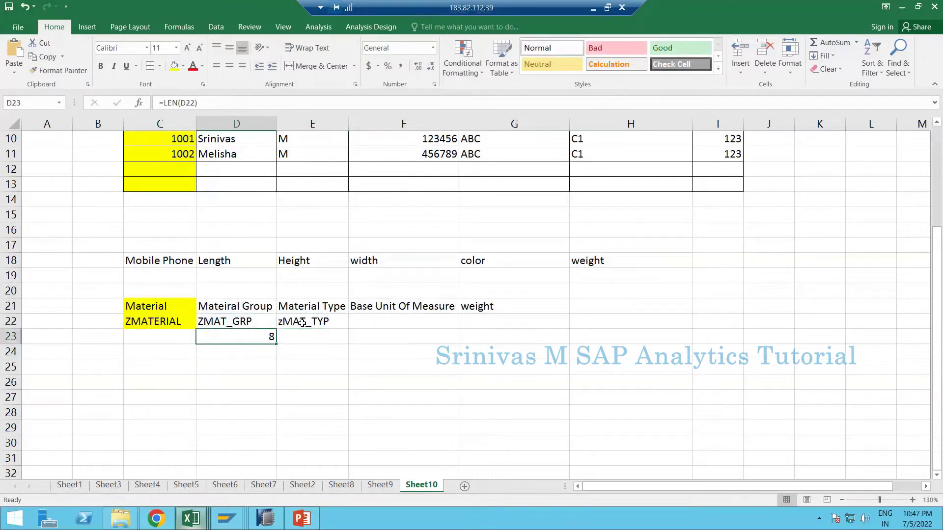
key("ctrl+c")
key("ctrl+Right")
key("ctrl+Left")
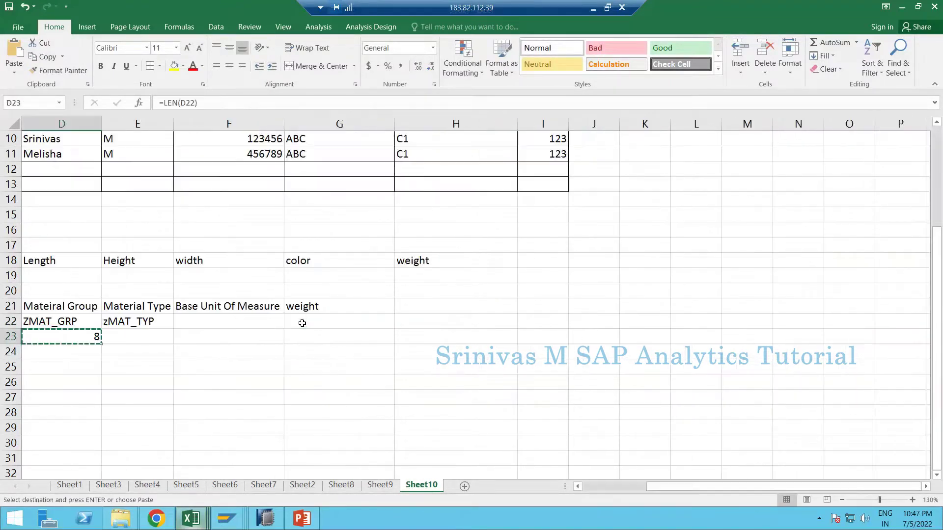
key("Up")
key("Up")
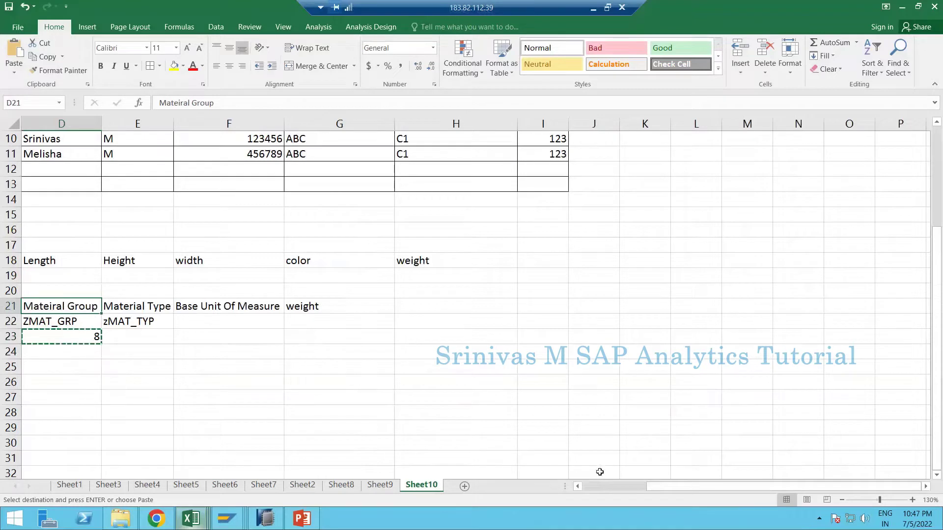
left_click(591, 487)
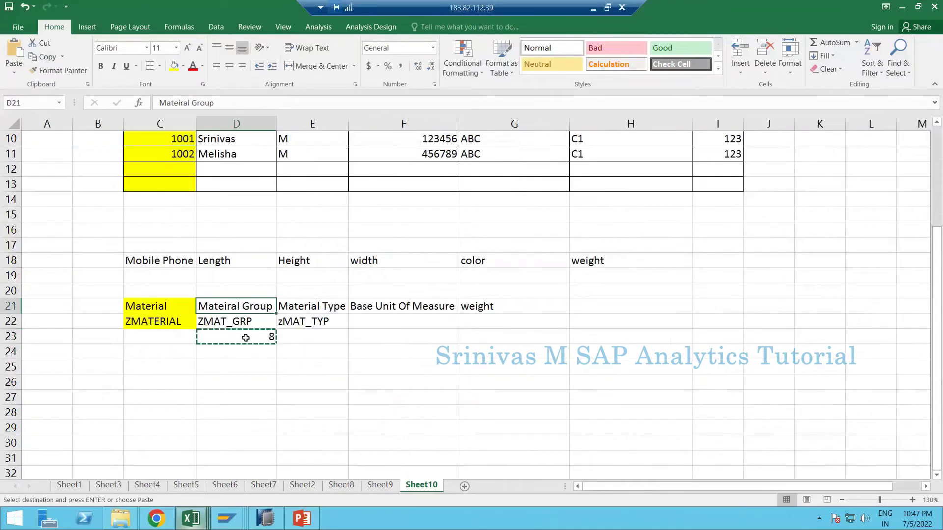
left_click(245, 338)
left_click_drag(339, 337, 469, 337)
key("ctrl+v")
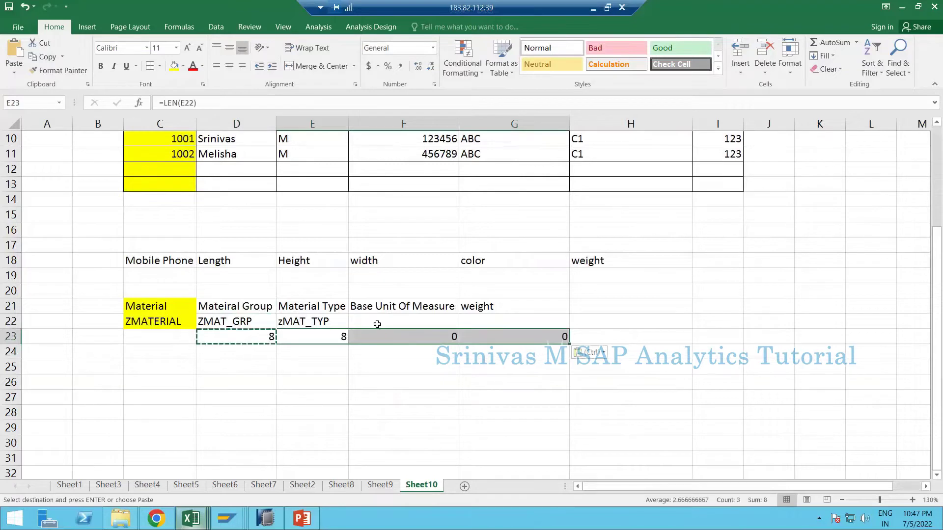
- Enter 0BASE_UNIT in F22 and ZMAT_WEIGHT in G22, correcting the misspelled weight name
left_click(386, 327)
type("0-")
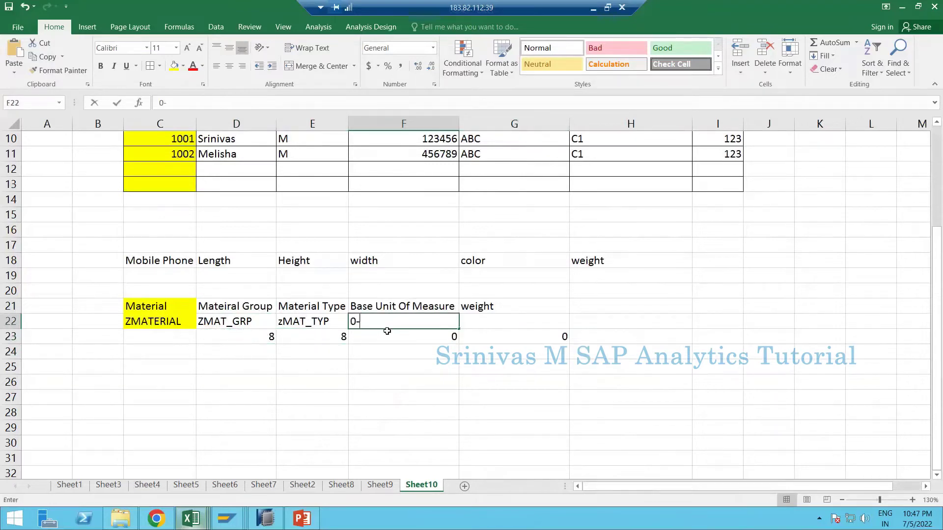
type("B")
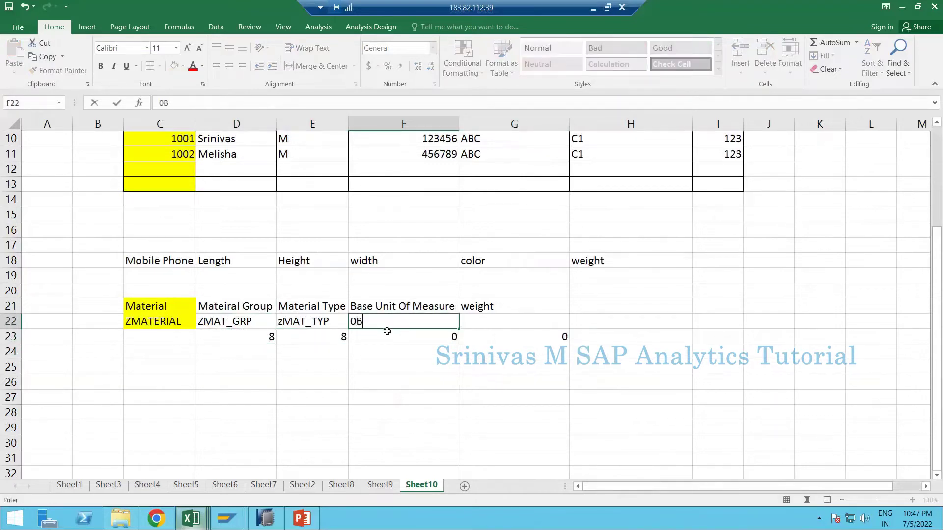
type("ASE_UNIT")
key("Tab")
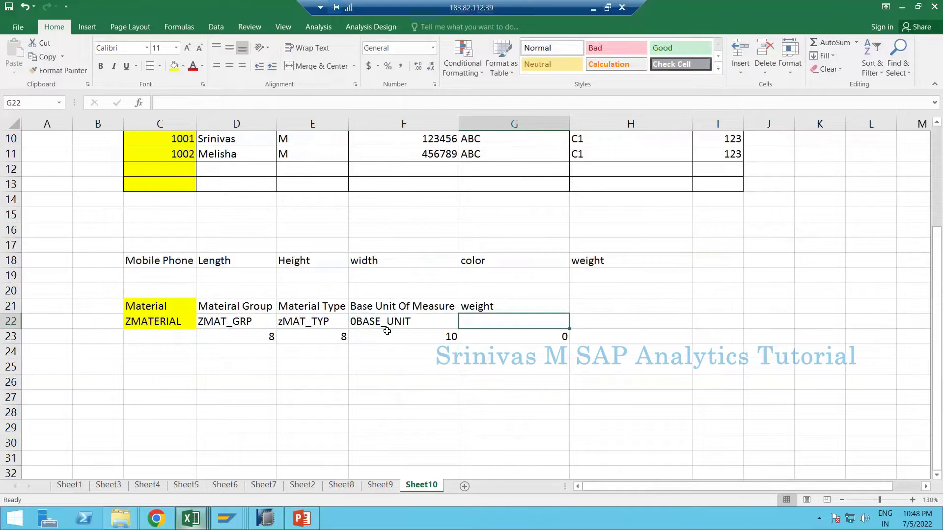
type("Z")
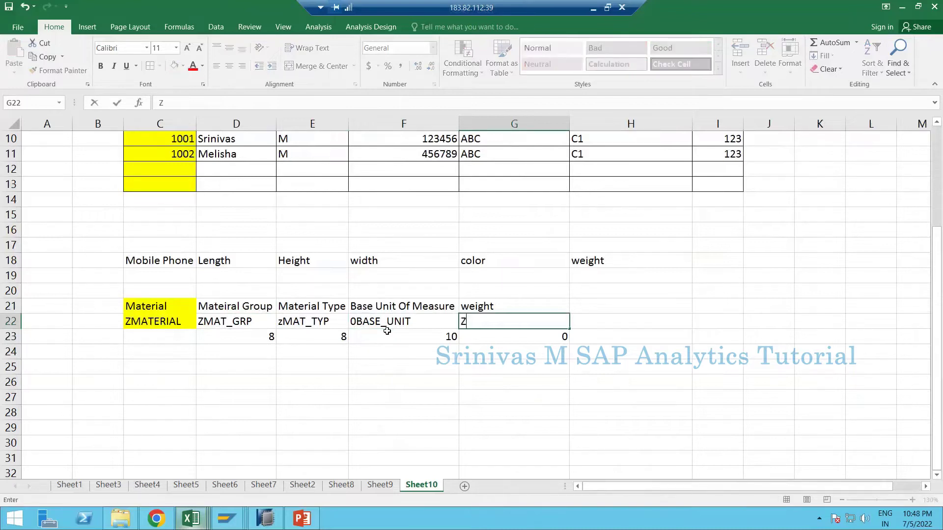
type("MAT_WEIRHT")
left_click(387, 331)
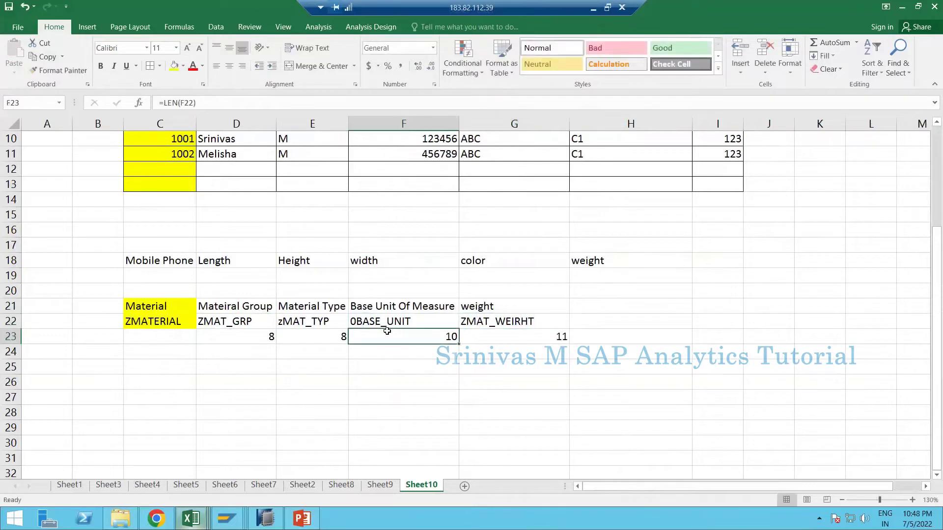
key("Up")
key("Right")
key("F2")
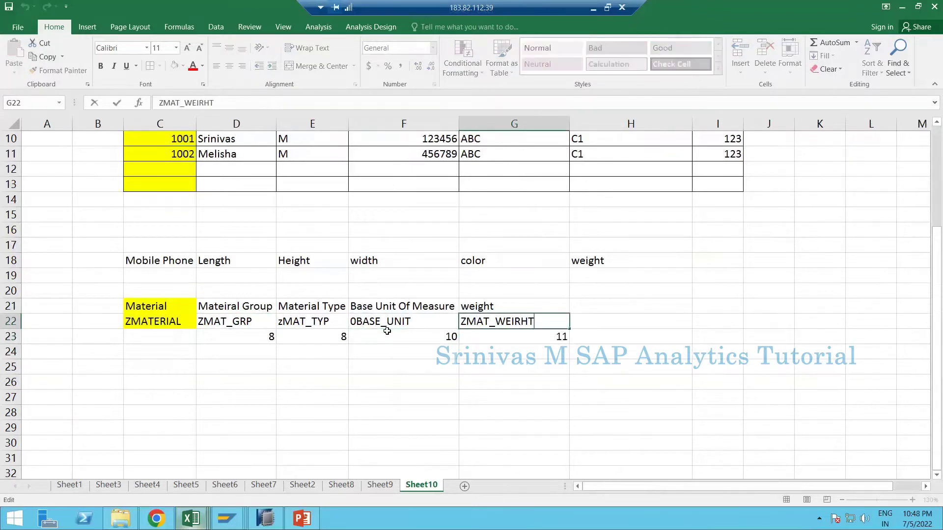
key("BackSpace")
key("BackSpace")
type("GHT")
key("Return")
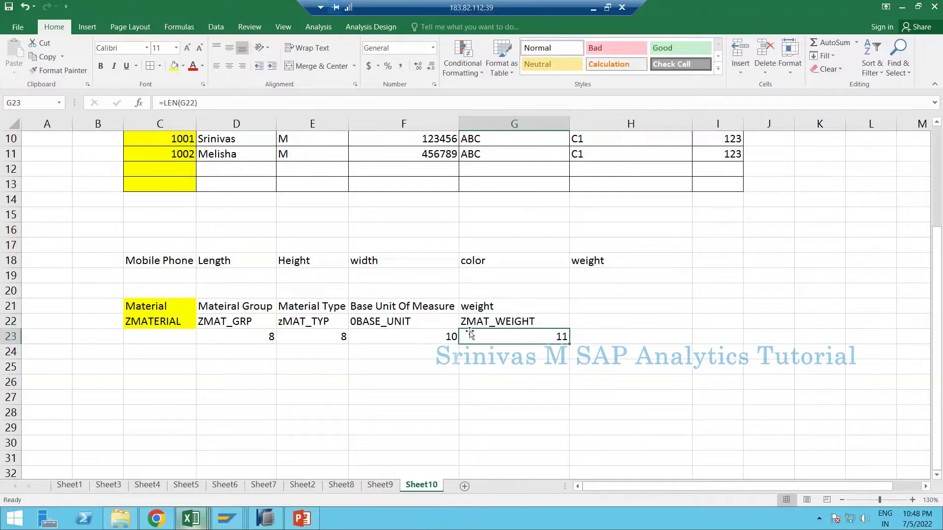
- Shorten the G22 weight name to ZMATWEGHT (9 characters)
double_click(495, 322)
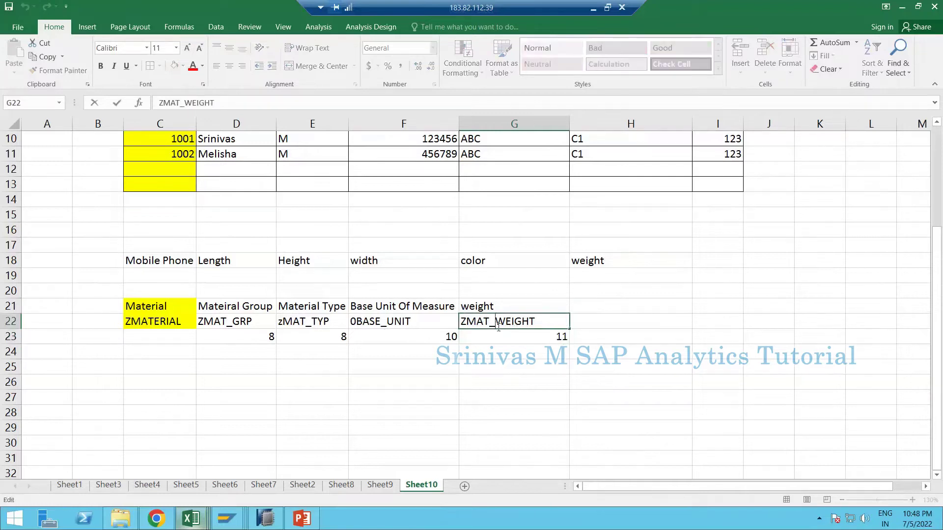
key("BackSpace")
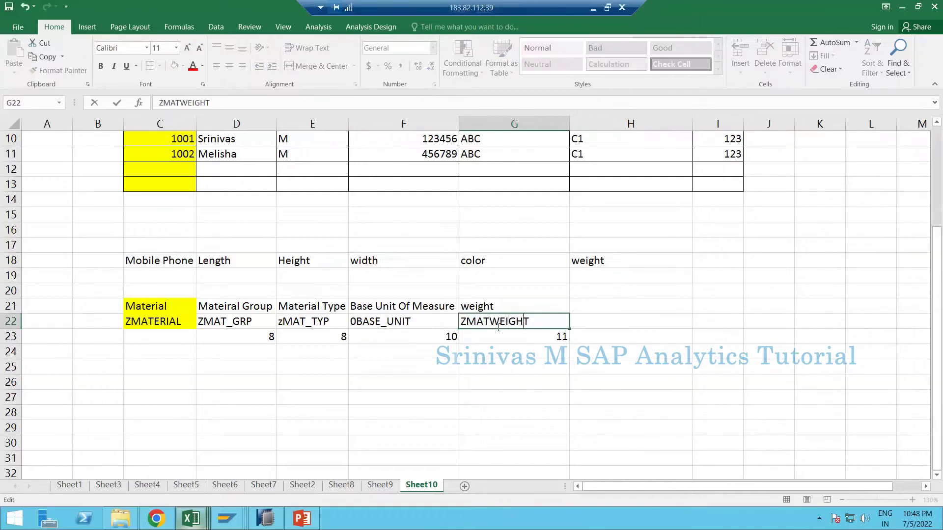
key("BackSpace")
key("Return")
left_click(497, 325)
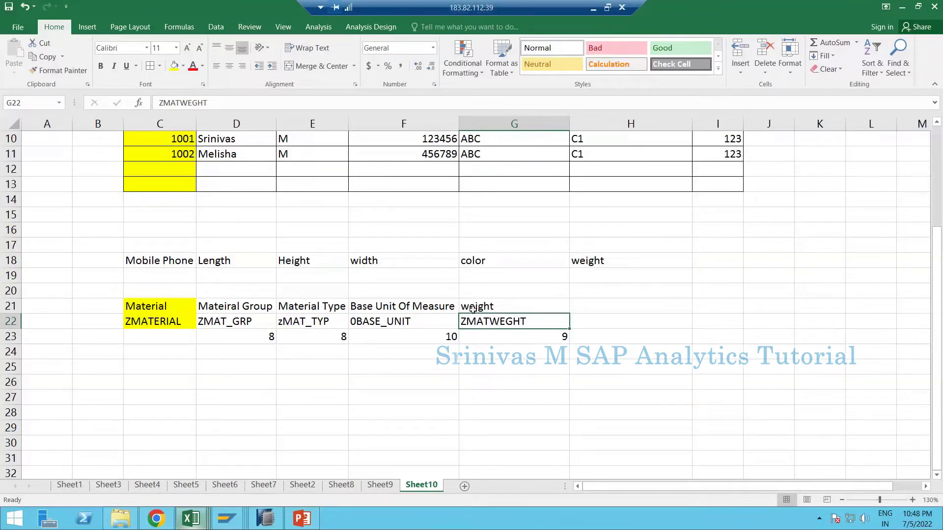
- Capitalise the G21 heading to Weight
double_click(469, 307)
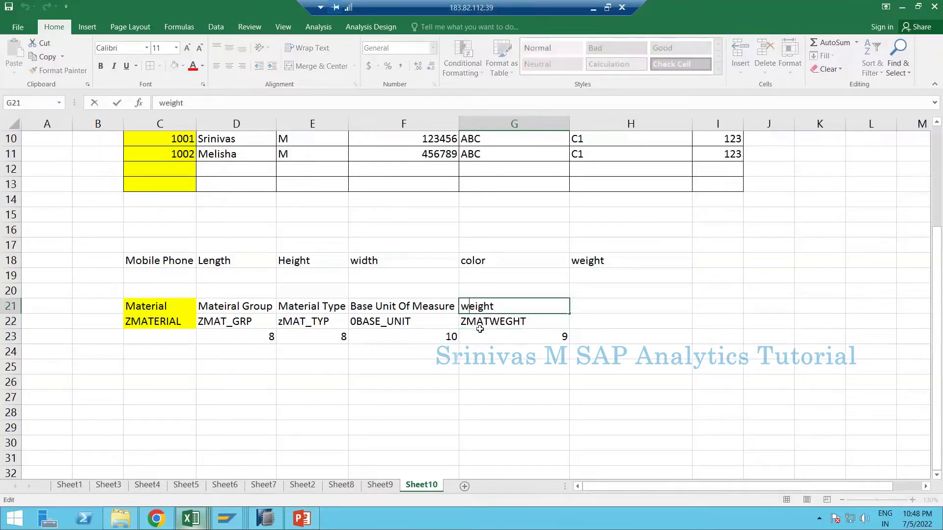
key("BackSpace")
type("W")
key("Return")
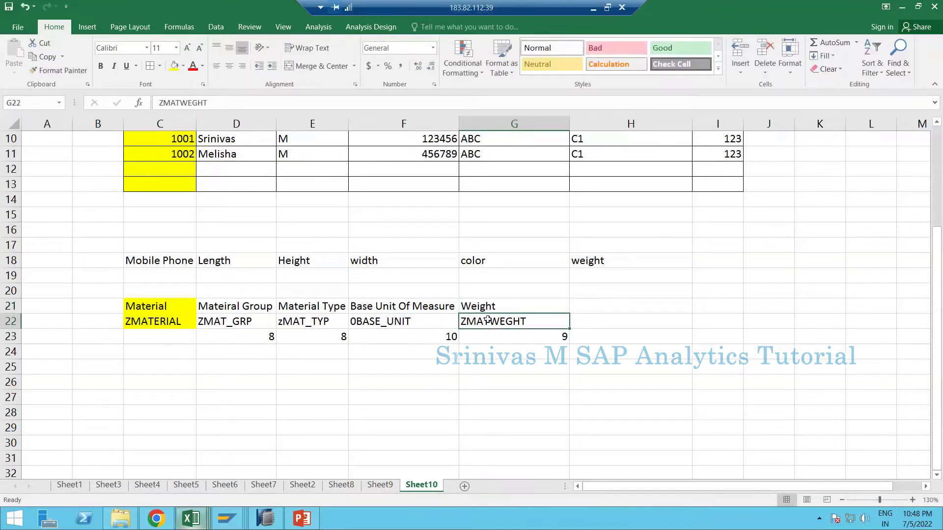
- Change zMAT_TYP in E22 to uppercase ZMAT_TYP and review the row 22 names
double_click(280, 322)
key("BackSpace")
type("Z")
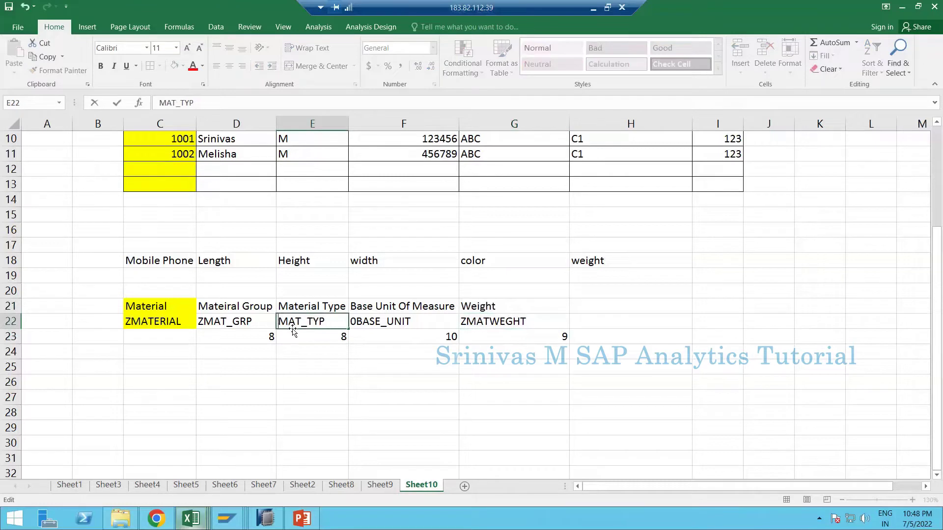
key("Return")
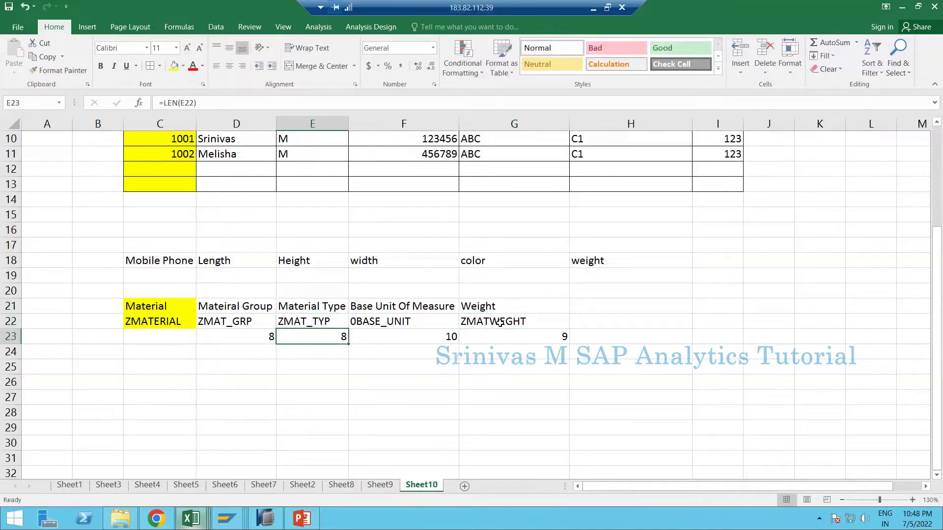
left_click(499, 322)
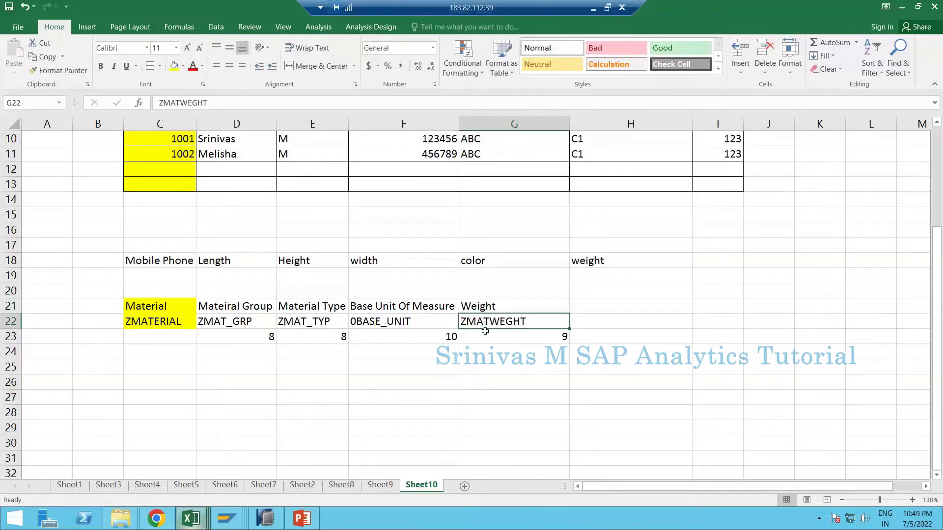
left_click(482, 308)
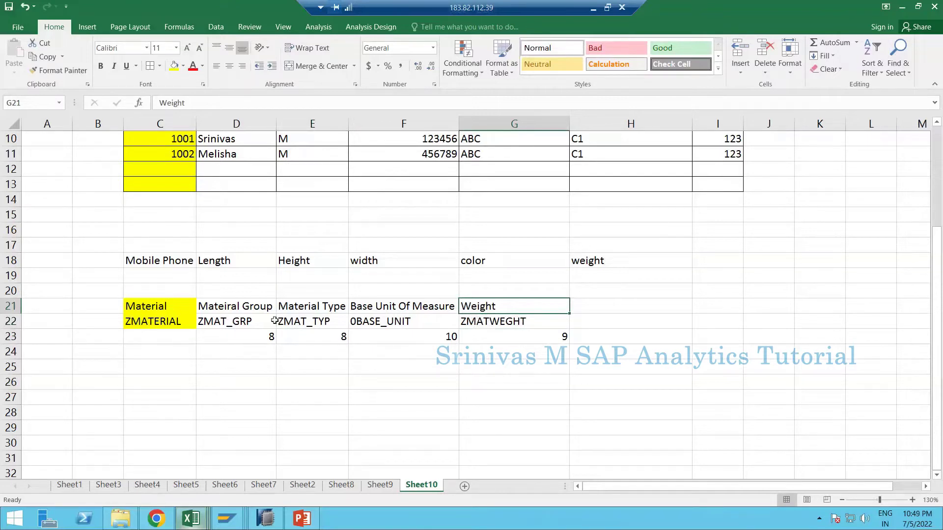
left_click_drag(274, 321, 491, 321)
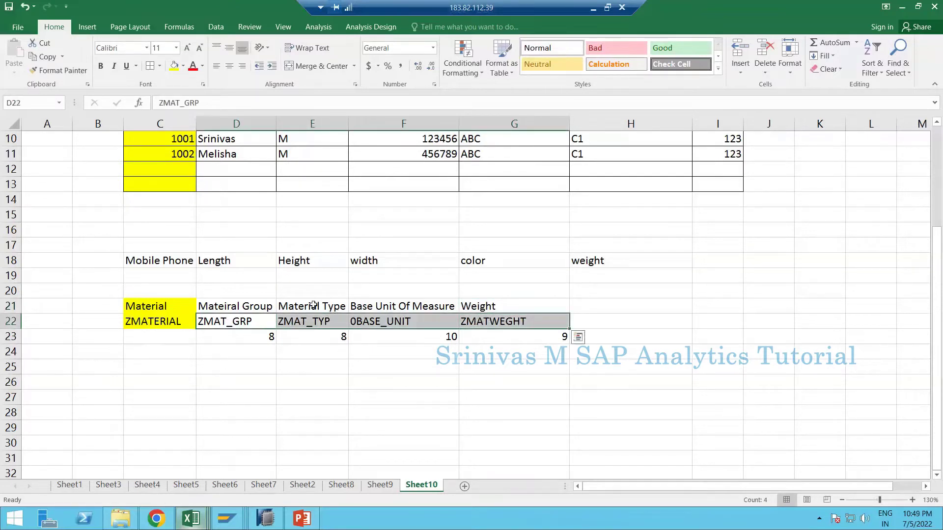
- Clear the calculated length formulas from D23:G23
left_click(246, 351)
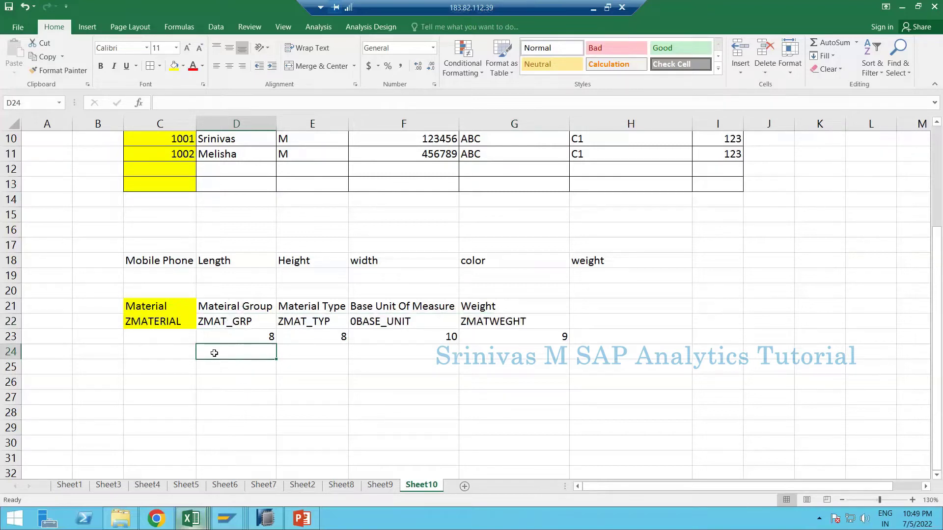
left_click(237, 322)
left_click(231, 354)
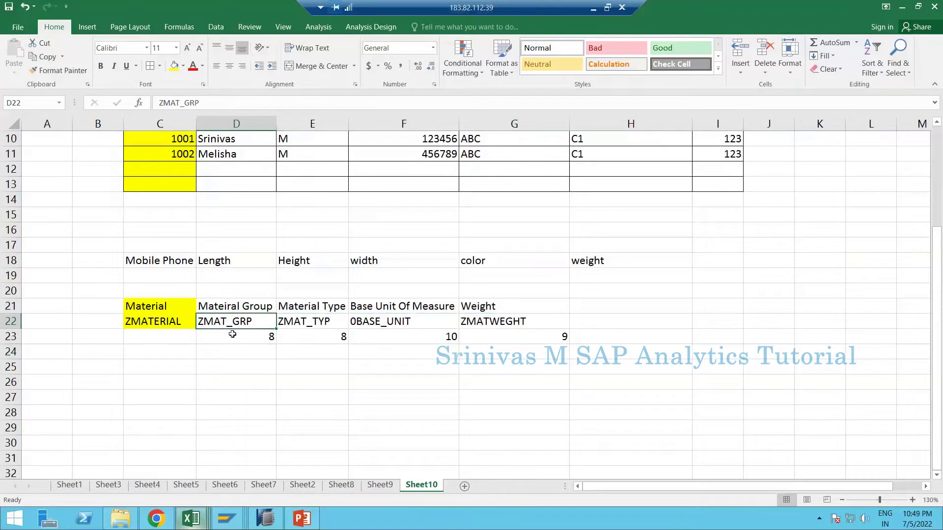
left_click(237, 307)
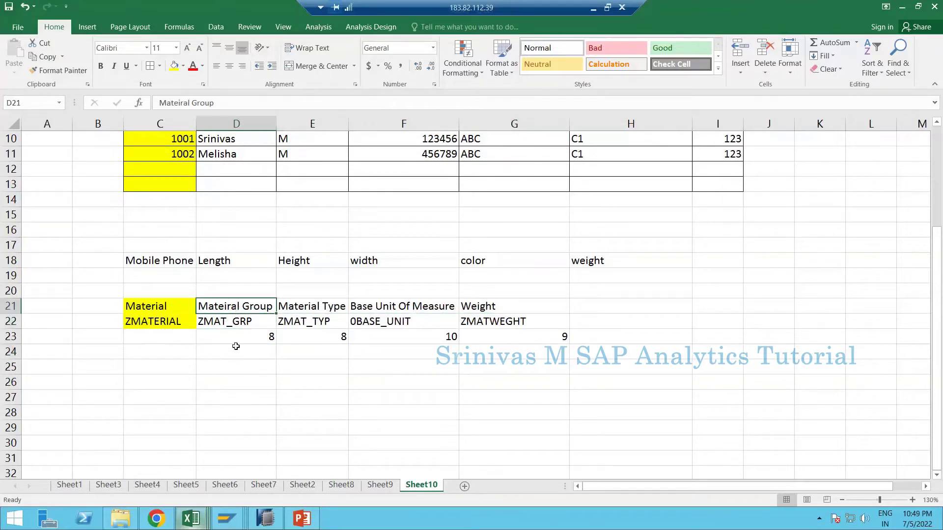
left_click_drag(236, 338, 479, 336)
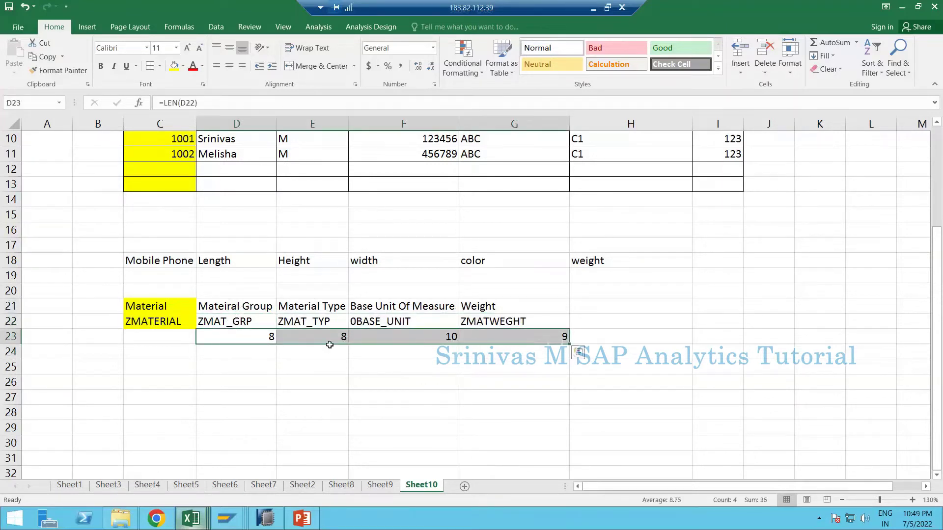
key("Delete")
- Enter 4 for Material Group, 3 for Material Type and DECIMAL for Weight in row 23
left_click(246, 341)
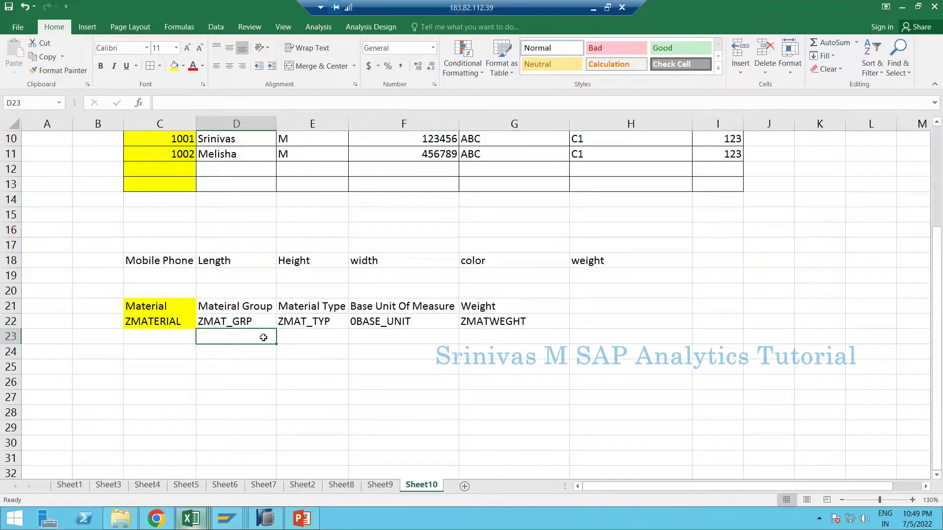
type("$")
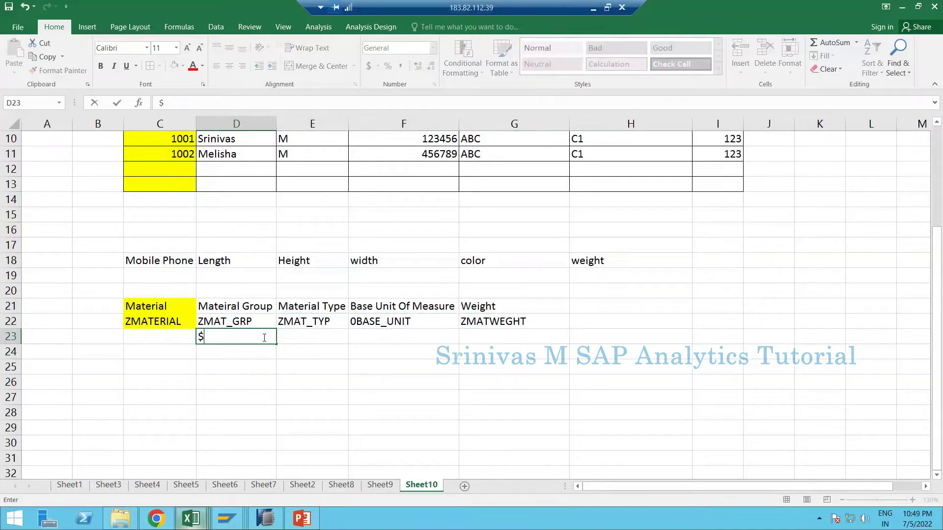
type("4")
key("Tab")
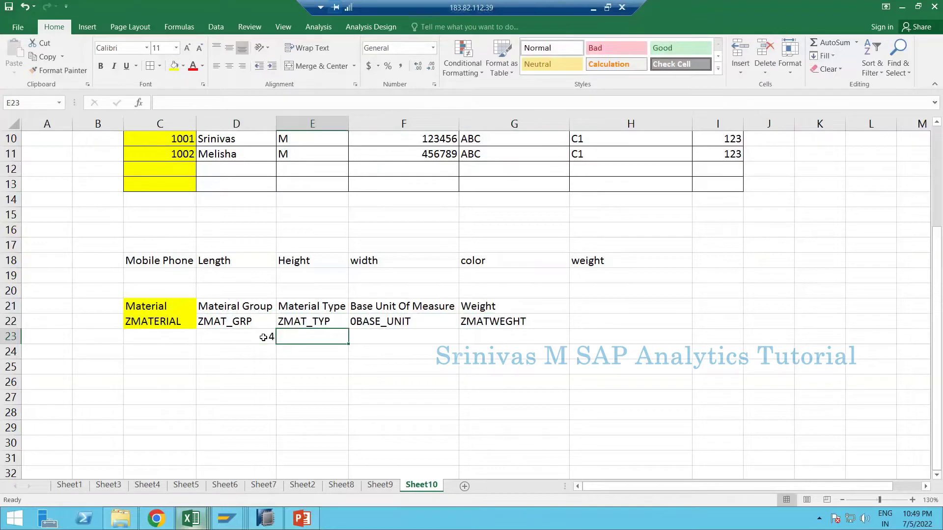
type("3")
key("Tab")
key("Tab")
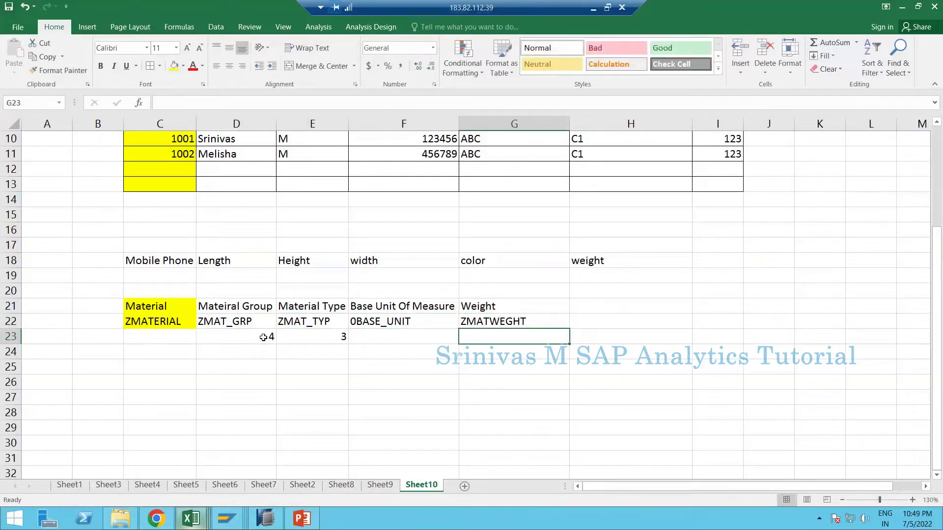
type("DECIM")
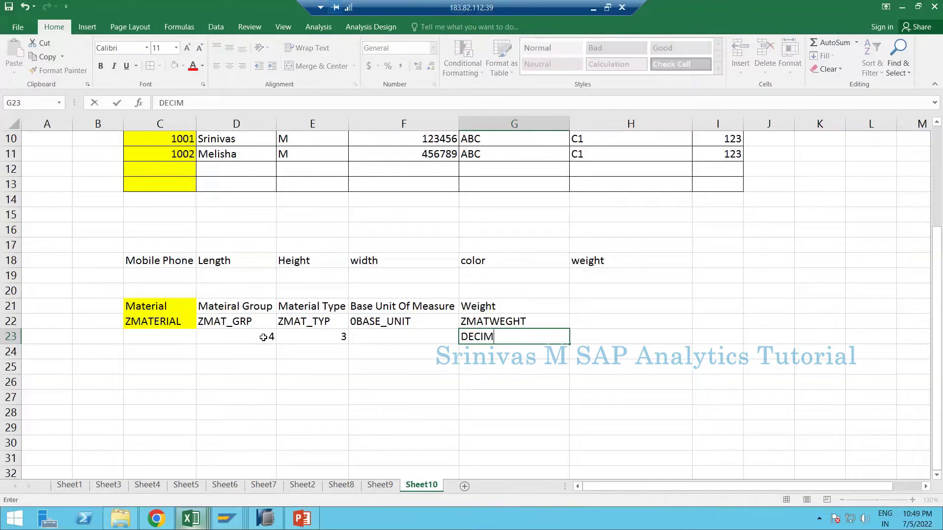
type("AL")
key("Return")
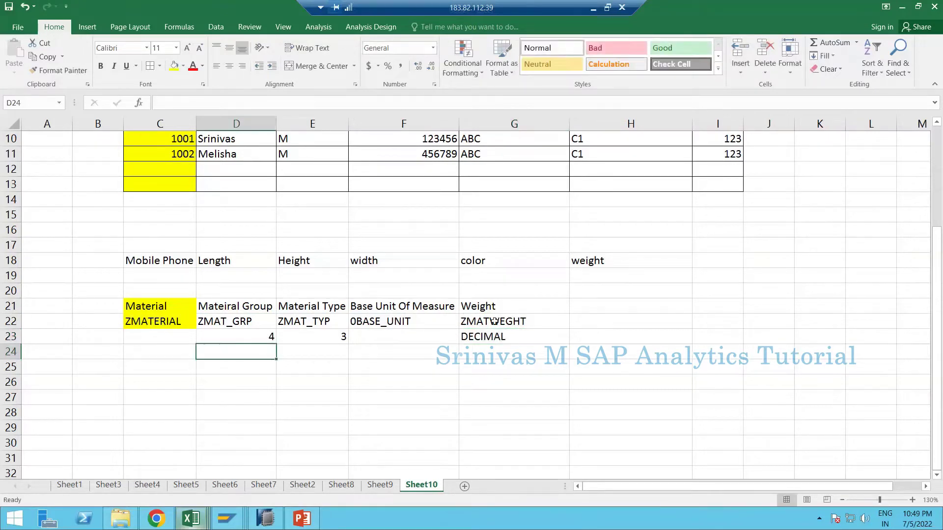
left_click(485, 320)
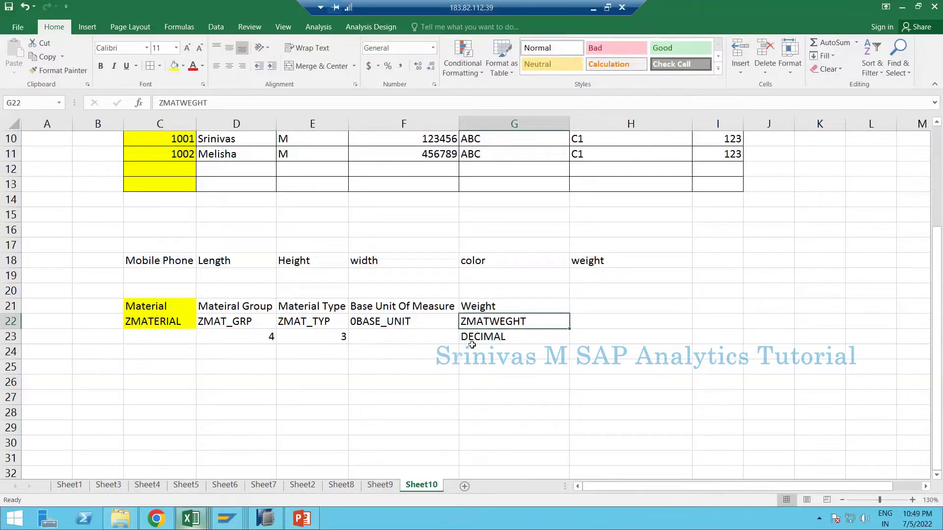
left_click(602, 302)
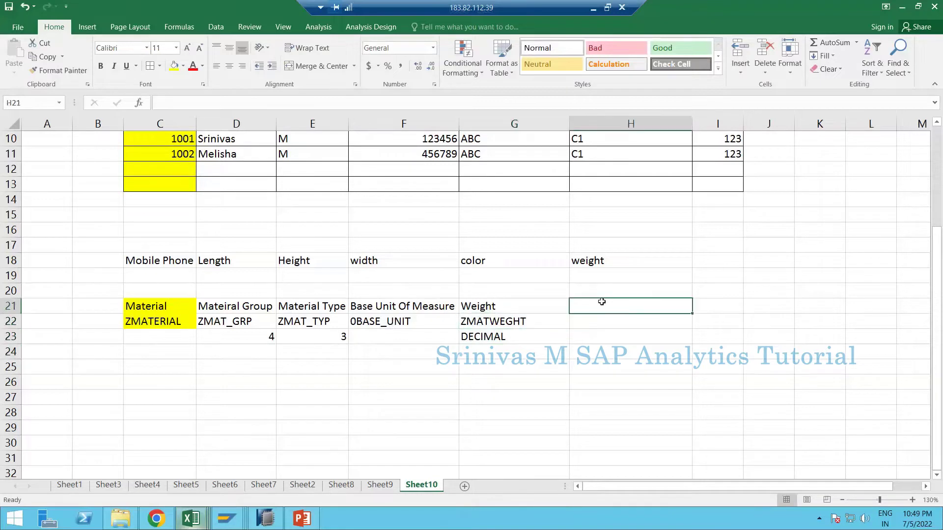
type("0unit")
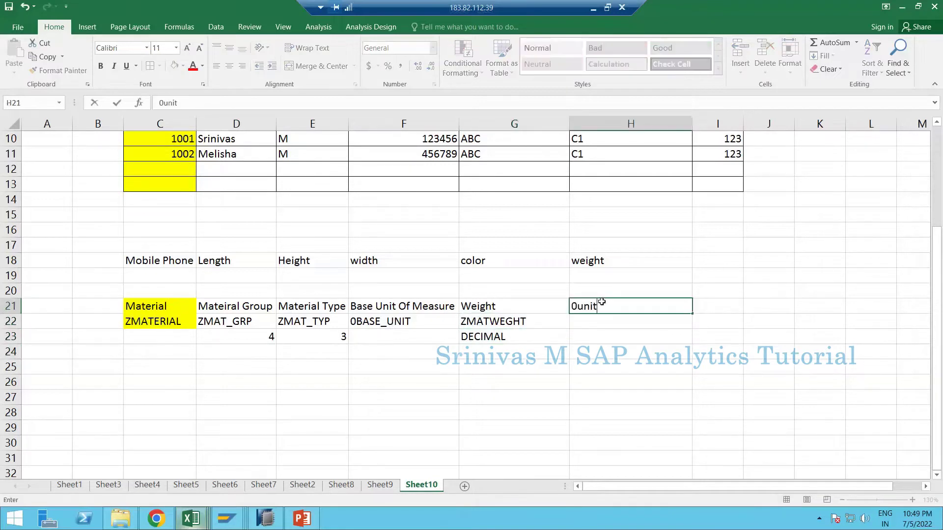
key("Return")
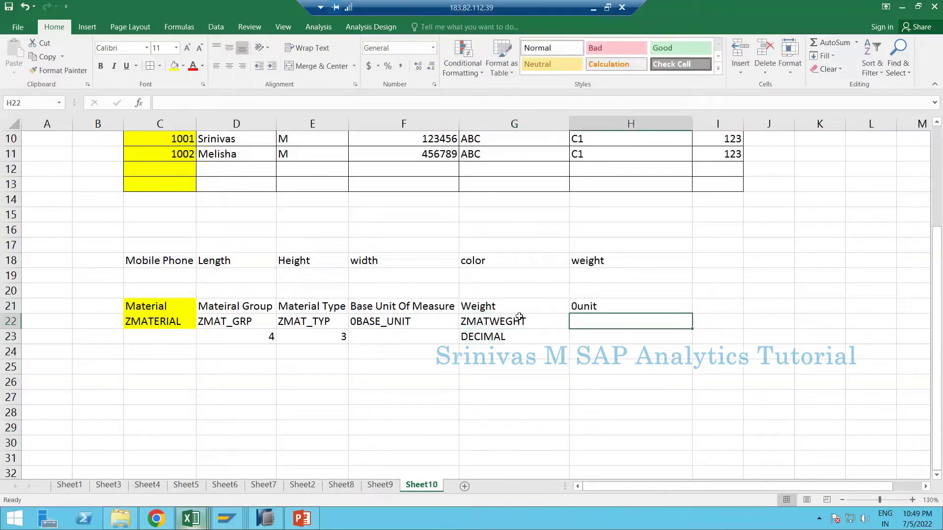
left_click(508, 293)
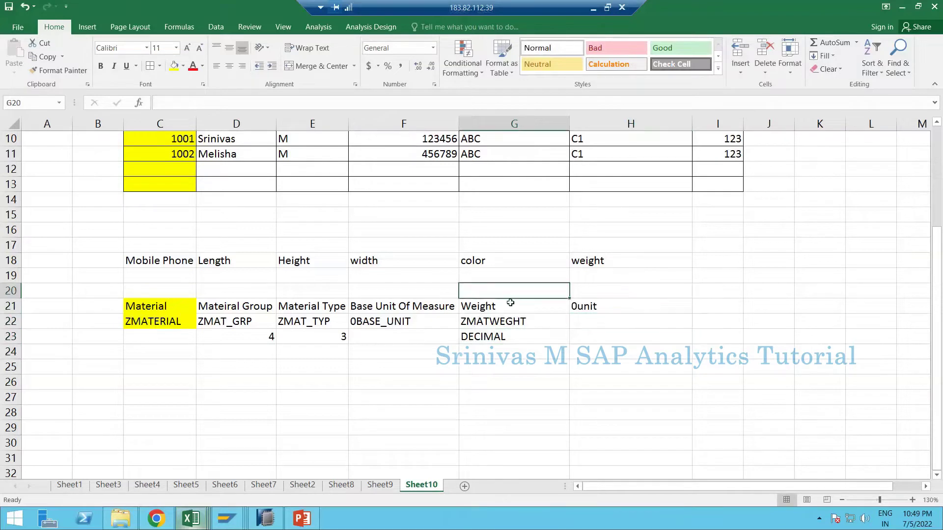
left_click(537, 307)
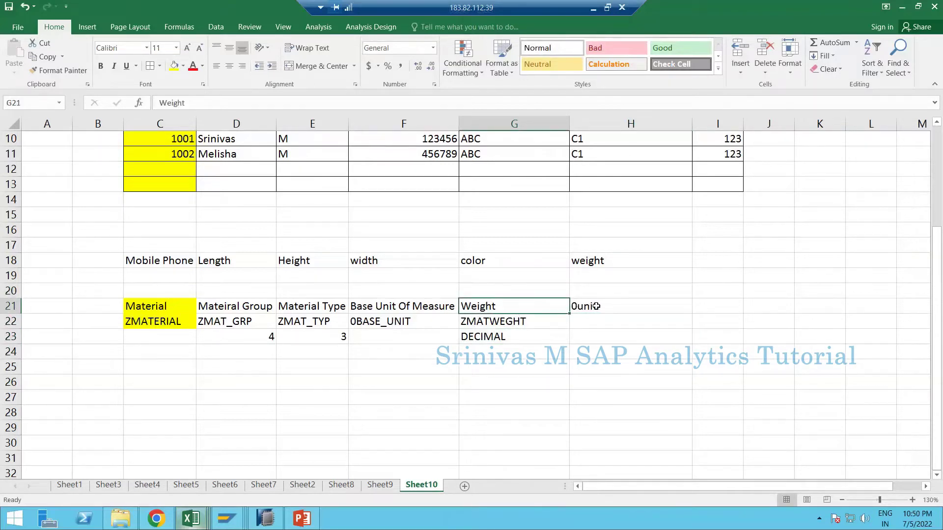
left_click(590, 309)
key("Delete")
left_click(571, 339)
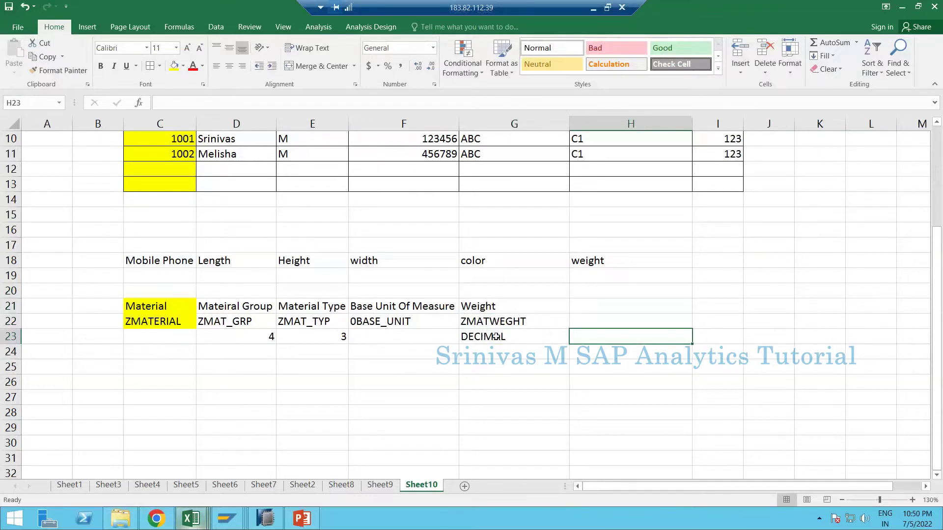
key("Left")
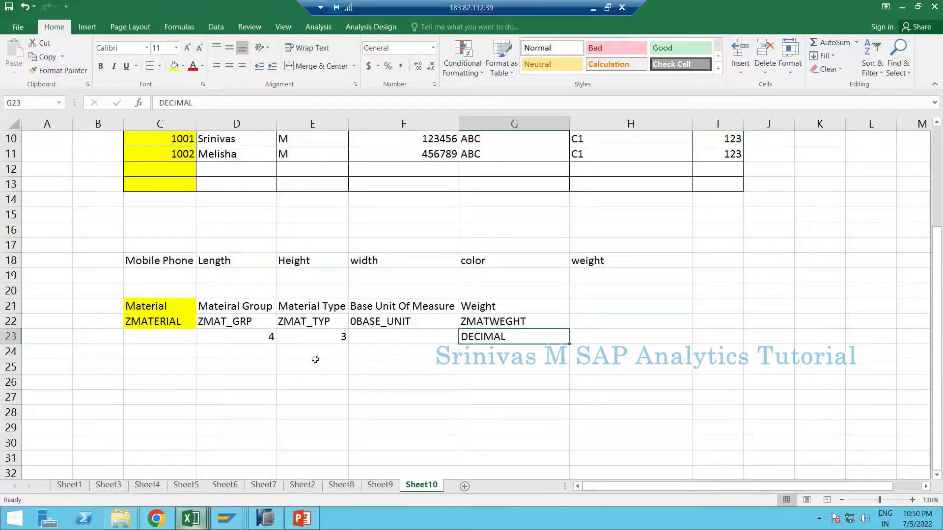
- Enter CHAR under Material Group and Material Type and KYF under Weight in row 24
left_click(240, 352)
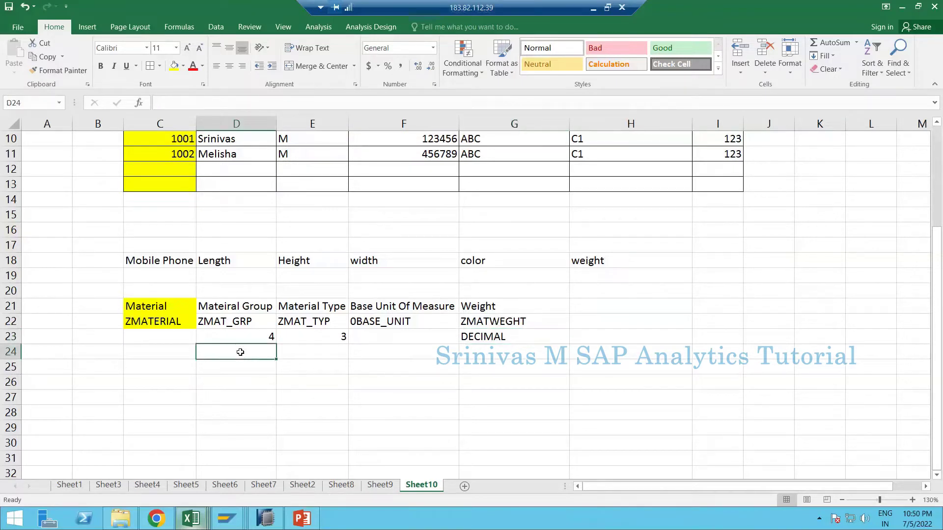
type("CHAR")
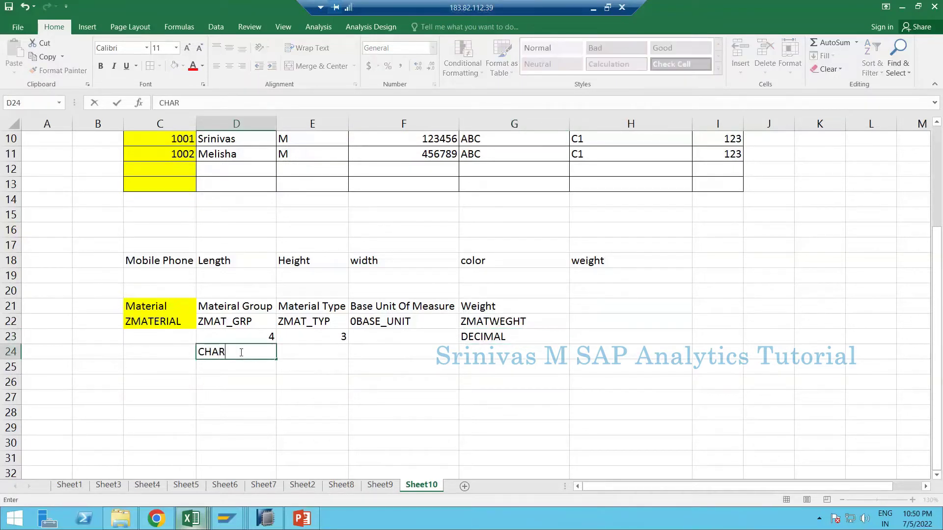
key("Tab")
type("CHAR")
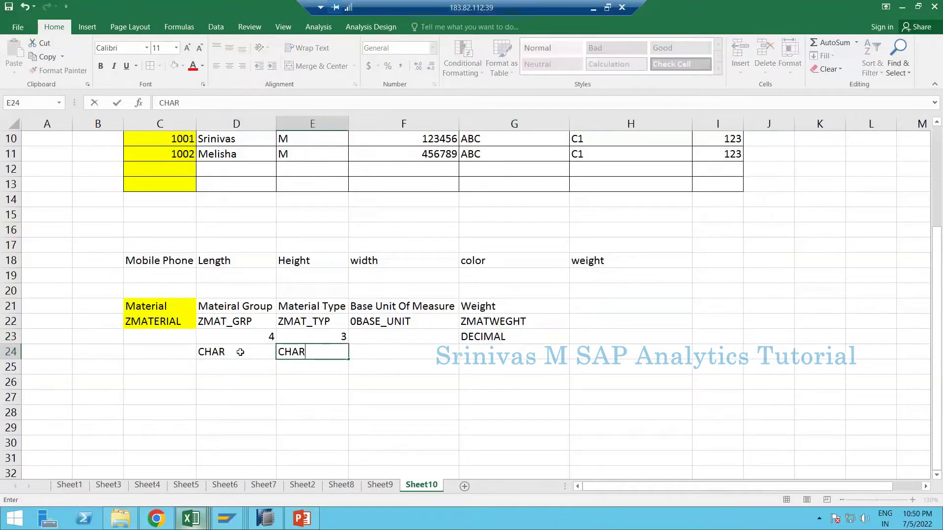
key("Tab")
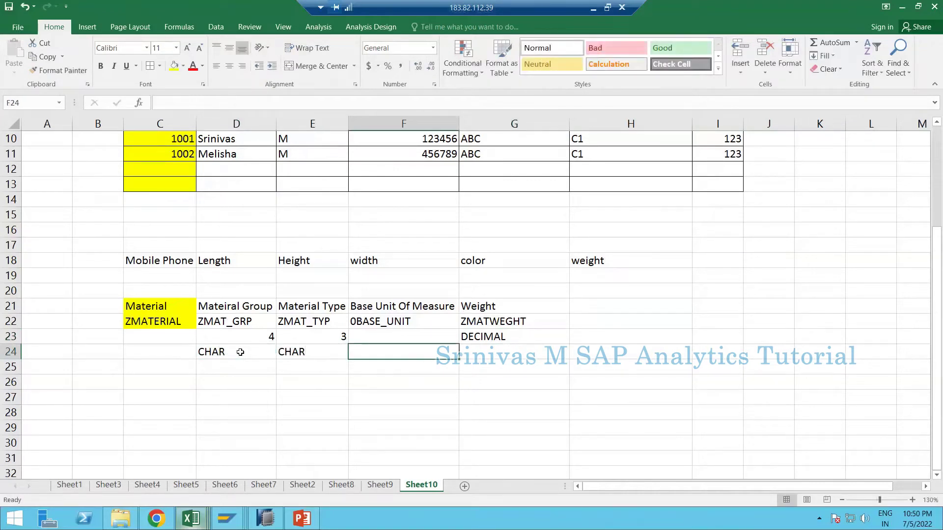
key("Tab")
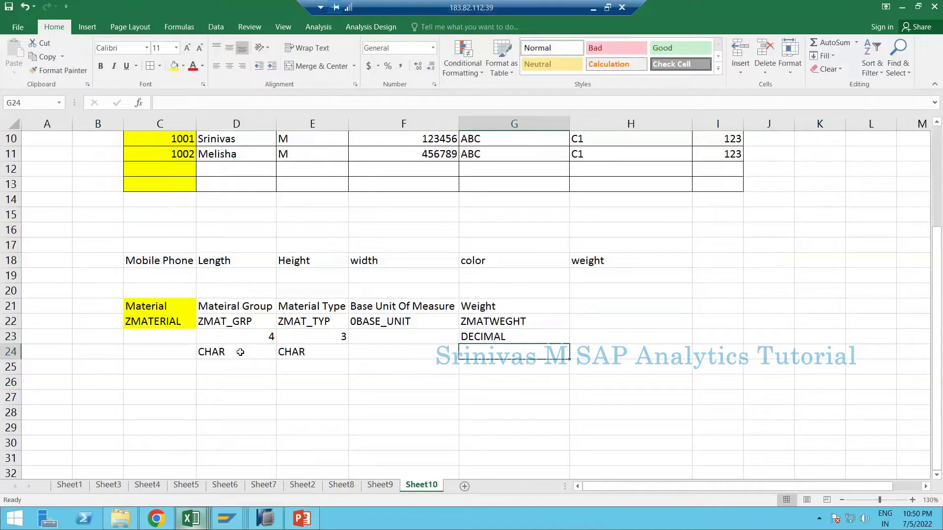
type("KYF")
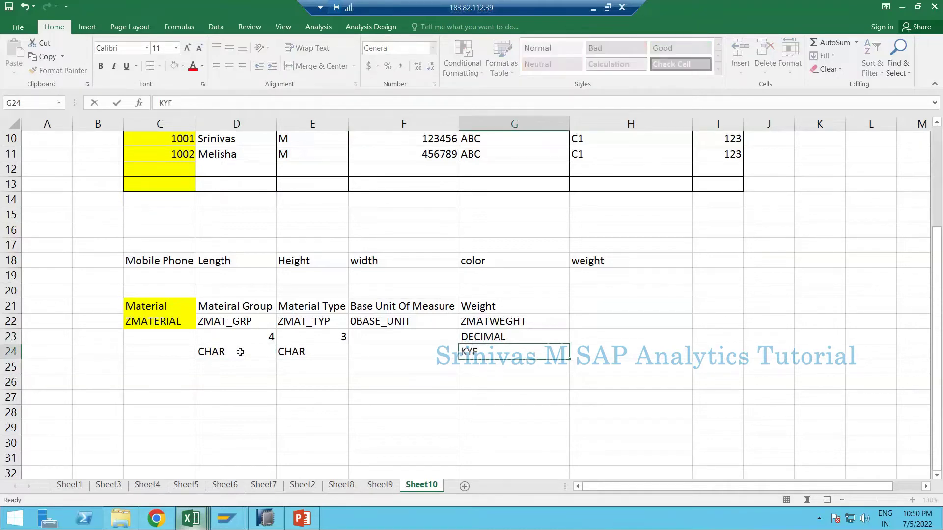
key("Return")
- Select the Material planning block, then copy ZMAT_GRP from D22
left_click_drag(231, 306, 493, 346)
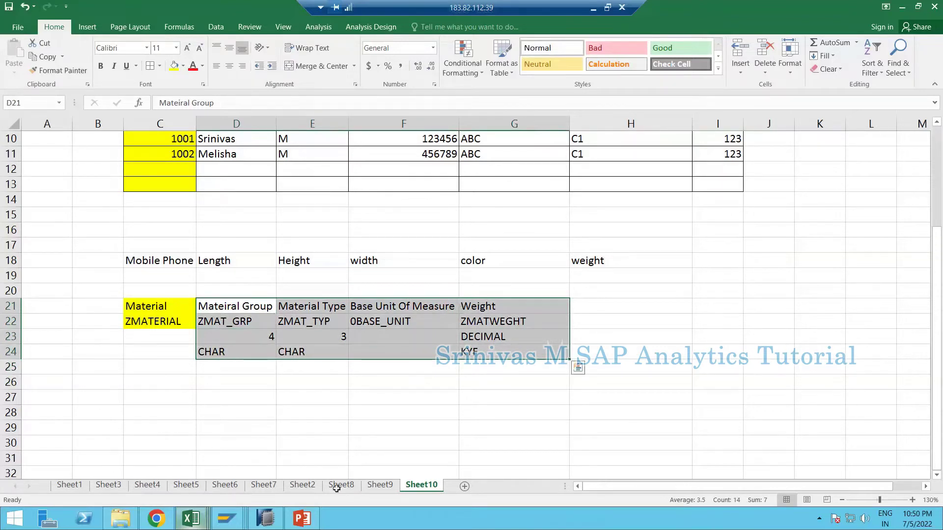
left_click(243, 312)
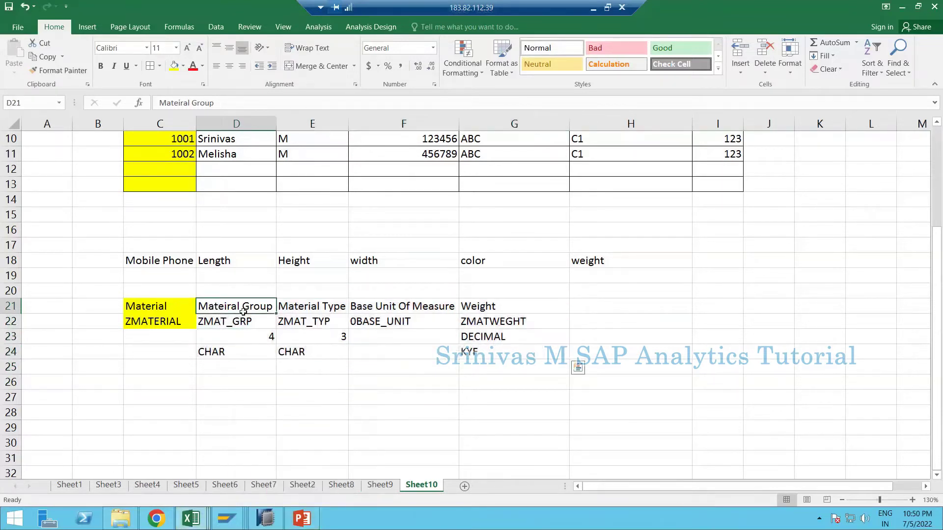
left_click_drag(236, 310, 511, 352)
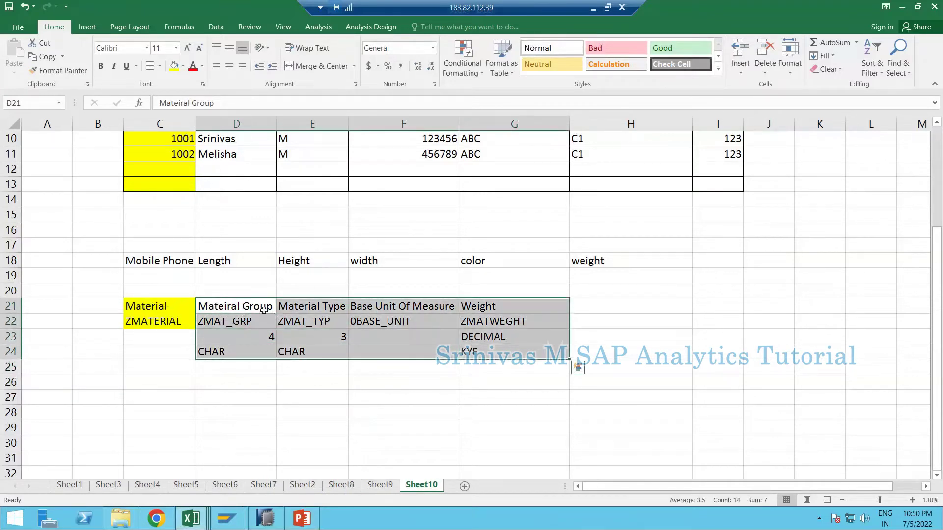
left_click(144, 305)
left_click_drag(227, 322, 491, 322)
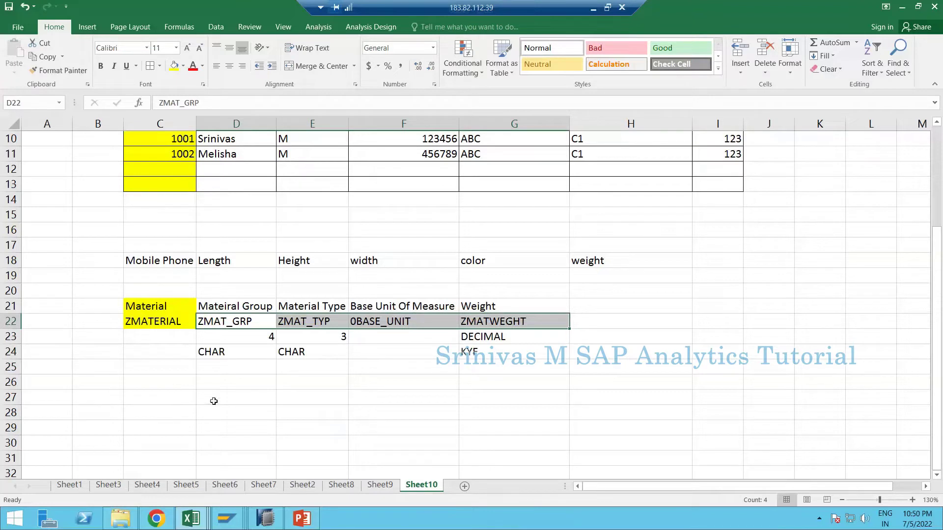
left_click(224, 321)
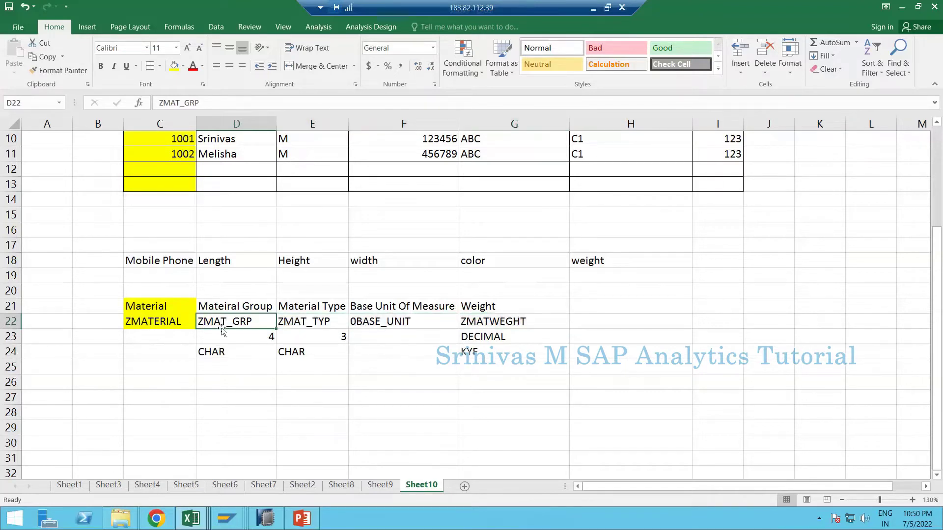
key("ctrl+c")
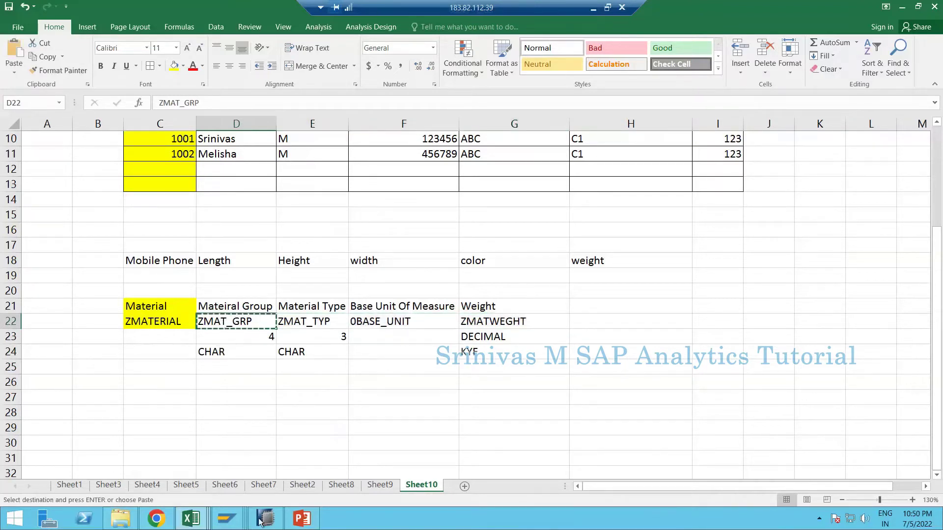
- Start a new characteristic in the Characteristic folder named ZMAT_GRP
mouse_move(265, 519)
left_click(259, 491)
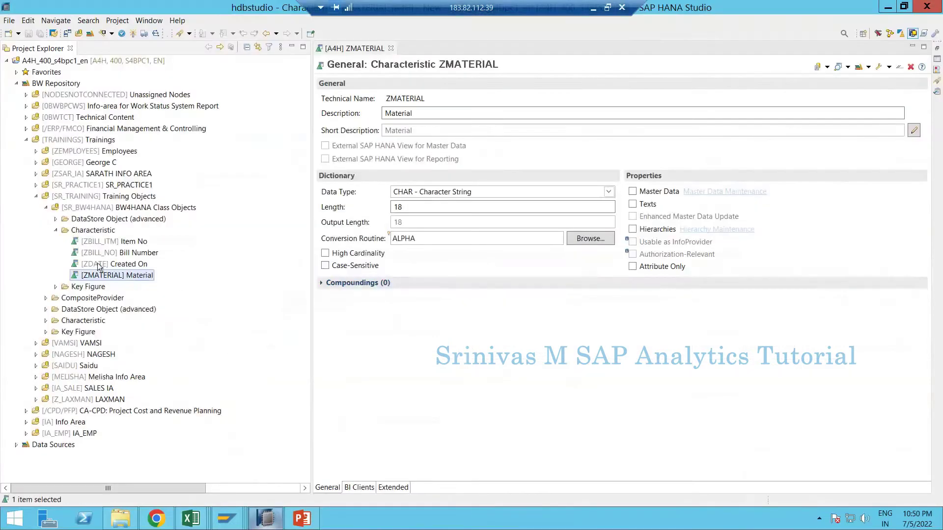
right_click(98, 231)
mouse_move(123, 239)
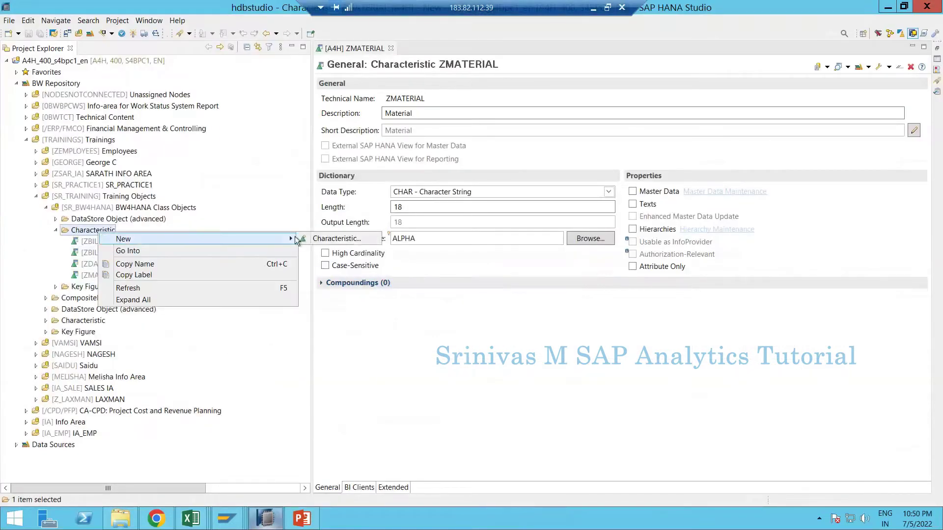
left_click(331, 239)
key("ctrl+v")
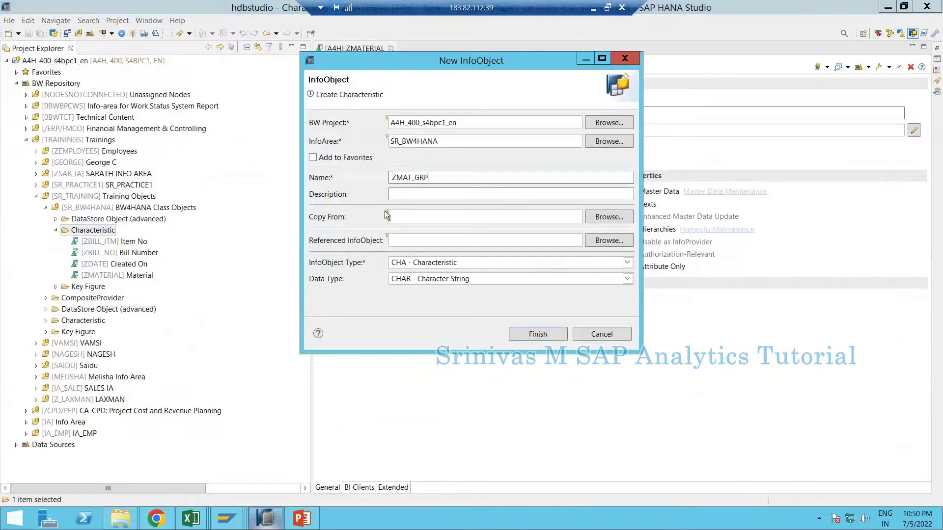
- Give the characteristic the description Material Group, copied from Excel cell D21
key("alt+Tab")
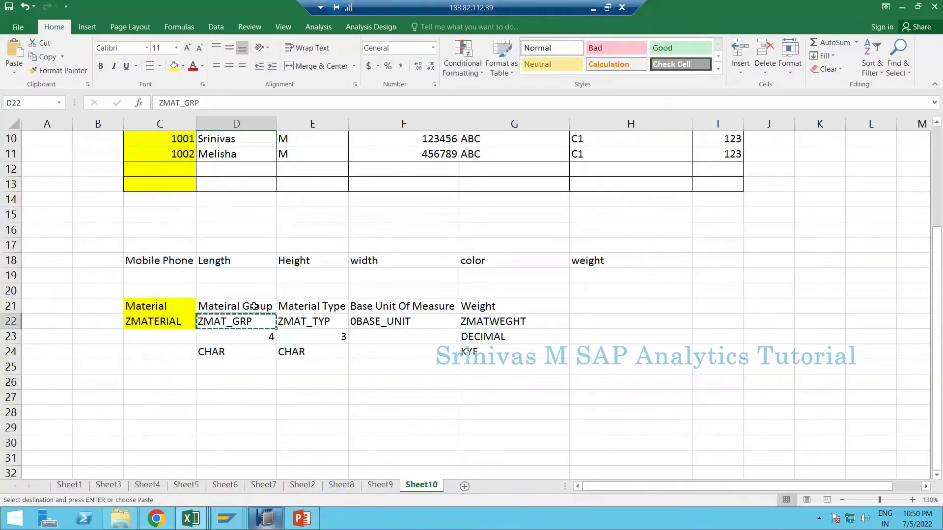
left_click(254, 306)
key("ctrl+c")
key("alt+Tab")
left_click(421, 195)
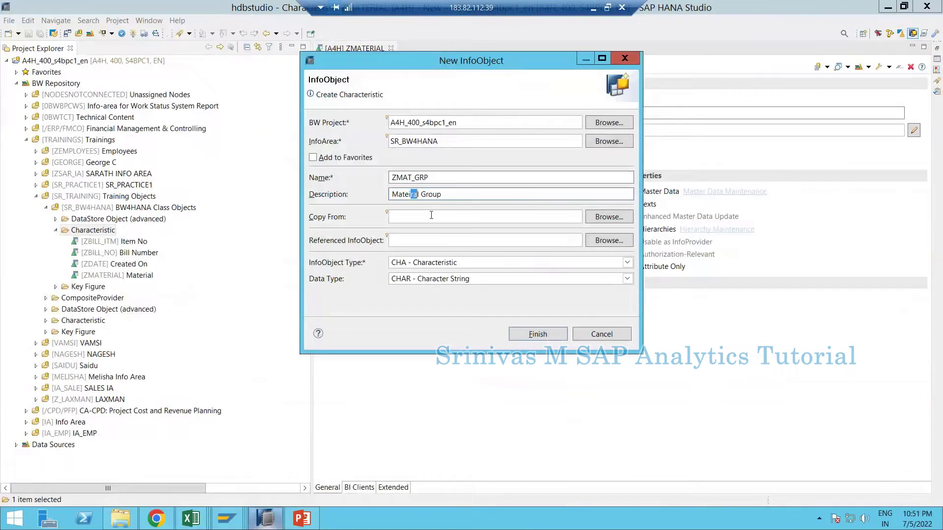
key("BackSpace")
type("ri")
key("BackSpace")
- Create ZMAT_GRP with length 4 and activate it
left_click(514, 336)
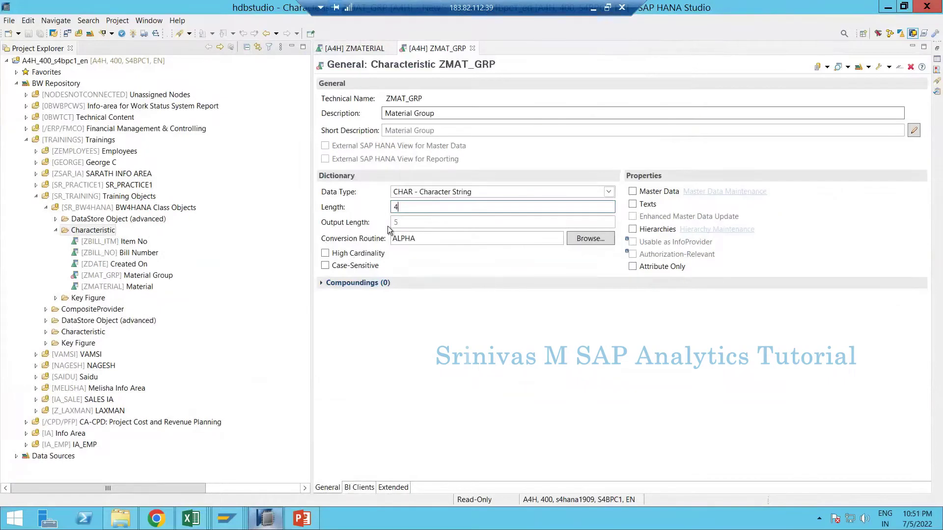
type("4")
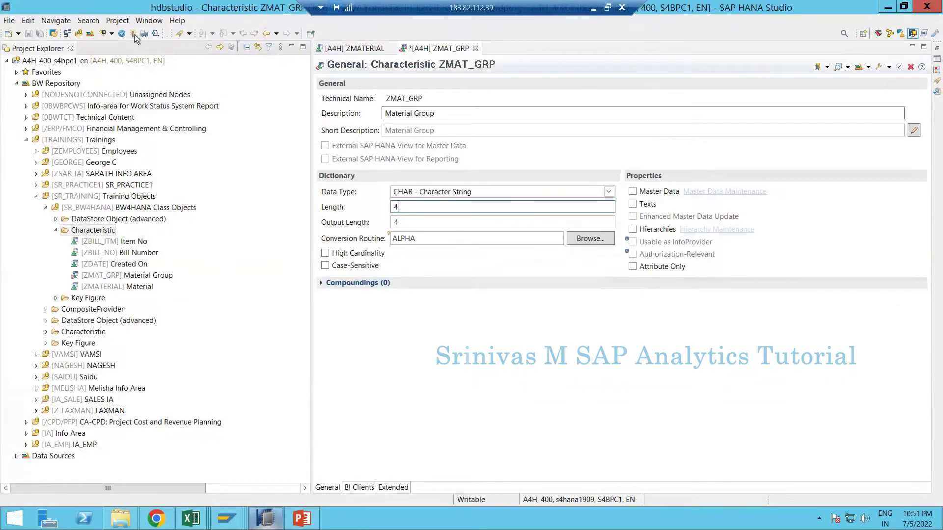
left_click(133, 34)
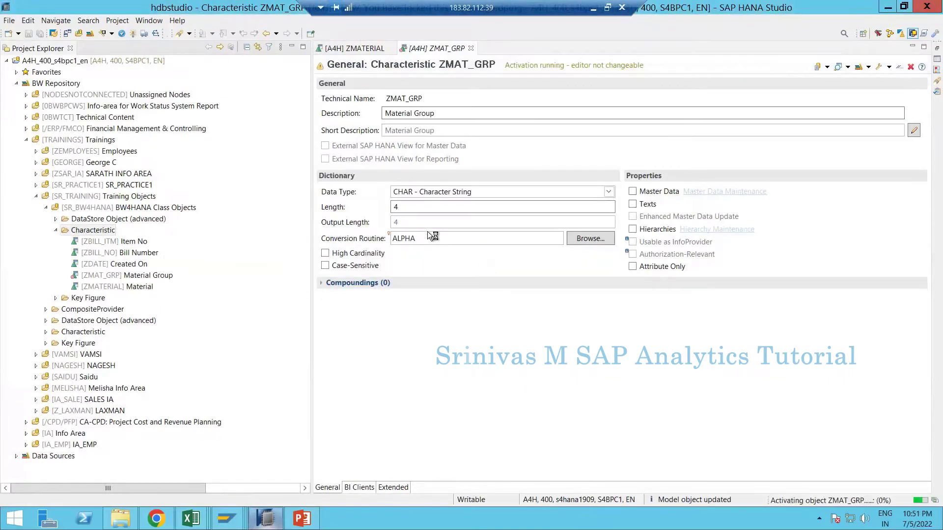
- Start a new characteristic described as Material Type, copied from Excel cell E21
right_click(99, 235)
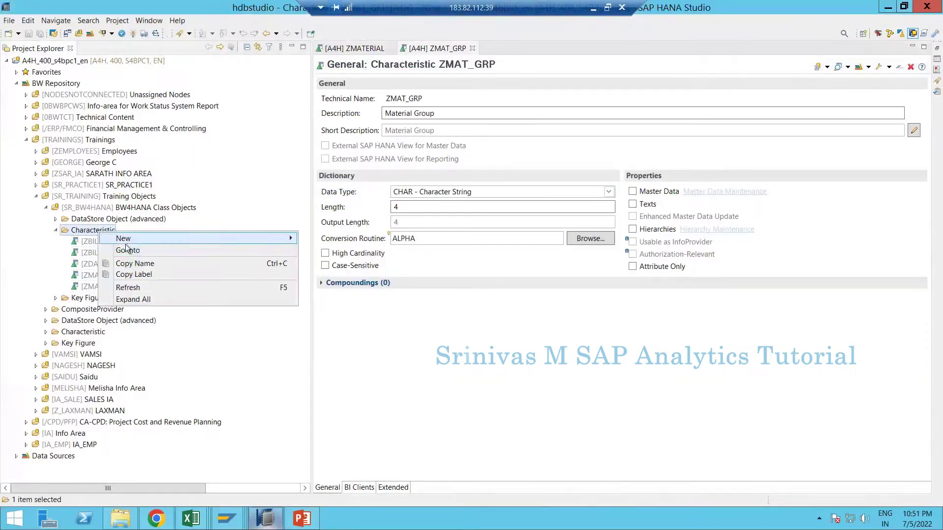
mouse_move(266, 238)
left_click(331, 238)
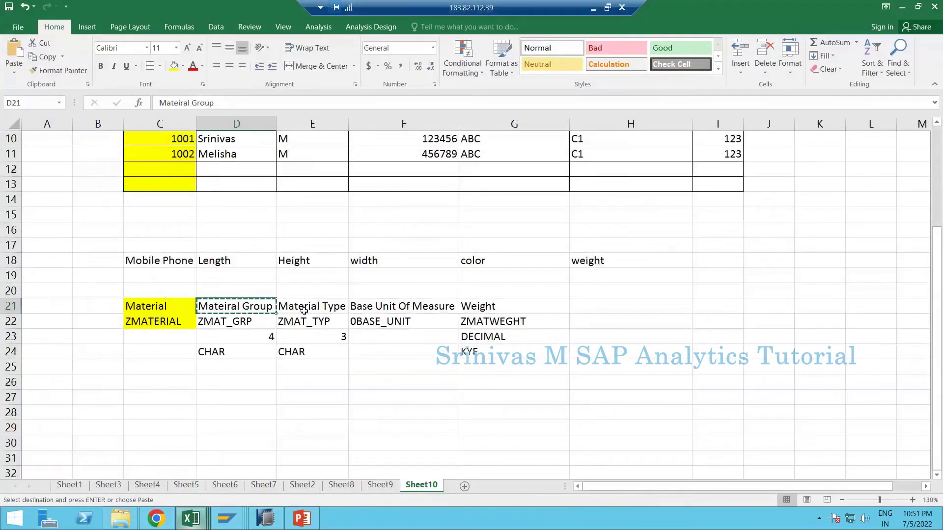
left_click(304, 310)
key("ctrl+c")
key("alt+Tab")
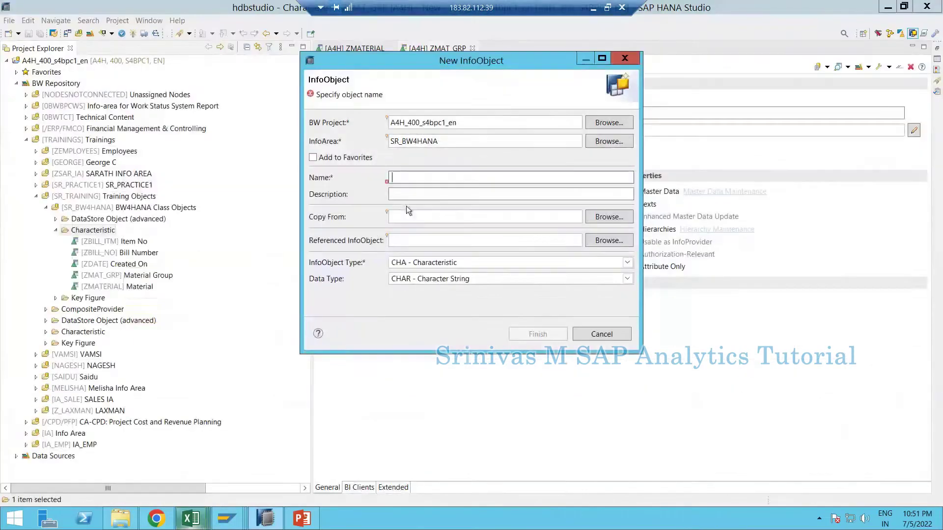
left_click(414, 194)
key("ctrl+v")
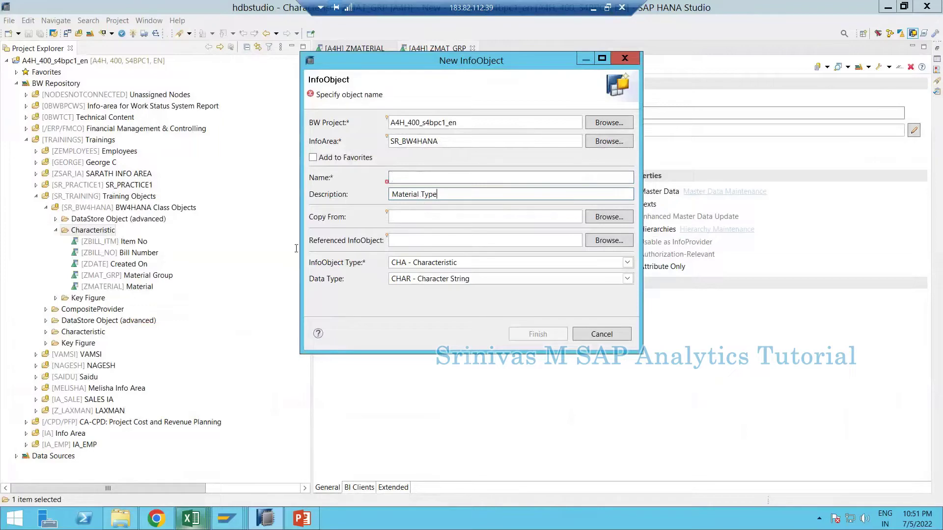
- Paste ZMAT_TYP from Excel cell E22 as the technical name
key("alt+Tab")
left_click(290, 323)
key("ctrl+c")
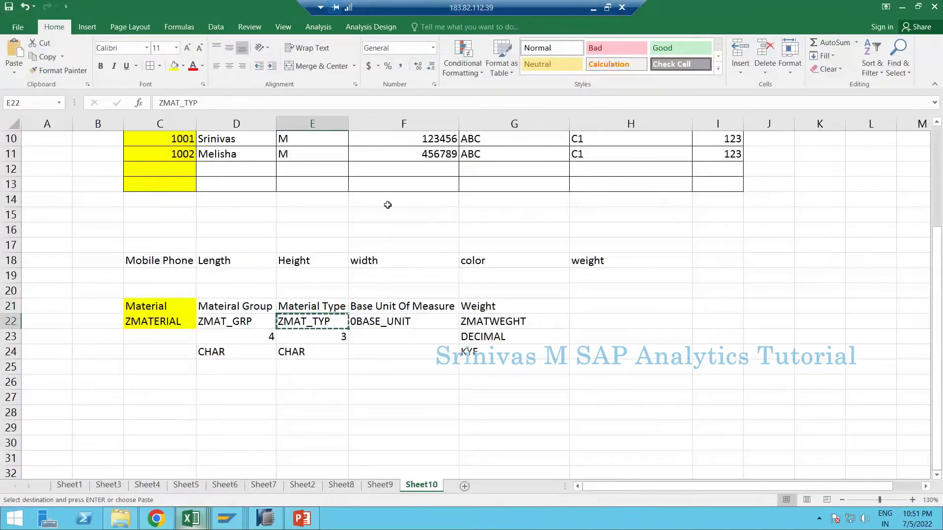
key("alt+Tab")
left_click(441, 180)
key("ctrl+v")
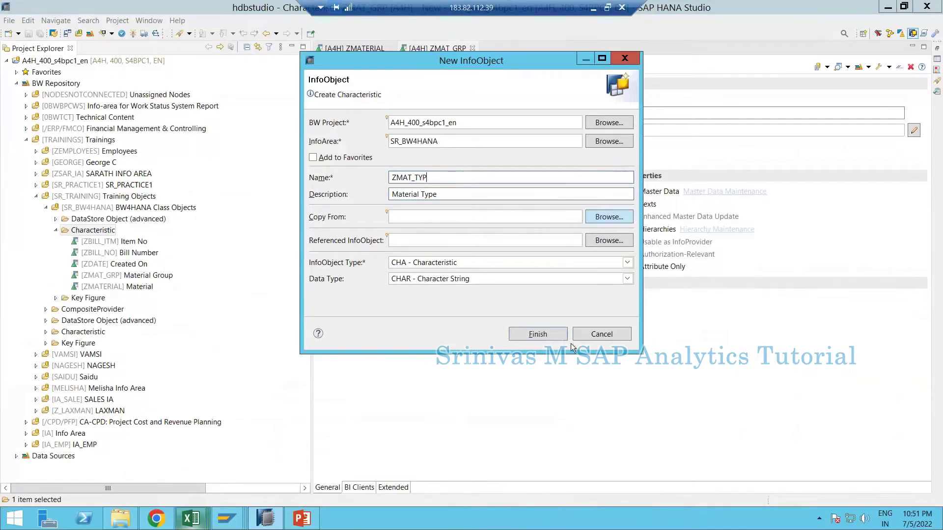
- Create ZMAT_TYP with length 3 instead of 5 and activate it
left_click(549, 335)
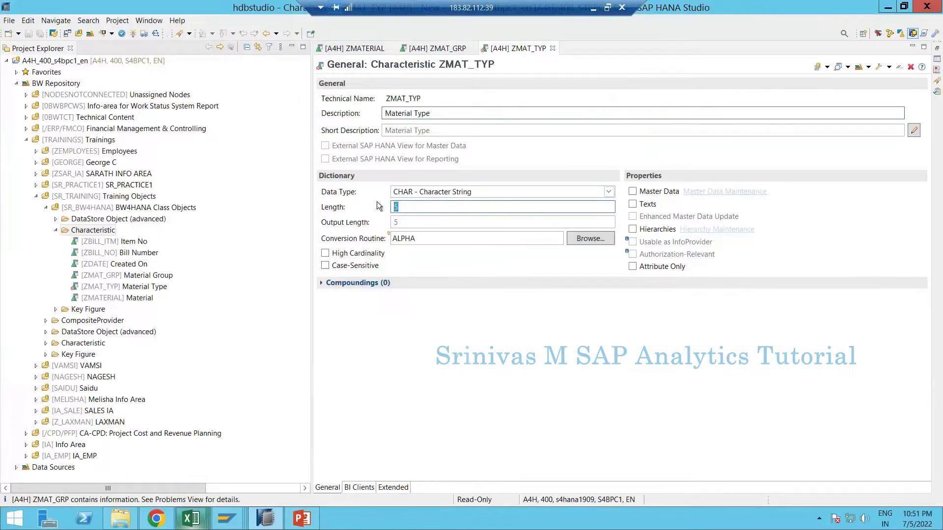
key("BackSpace")
type("3")
left_click(133, 33)
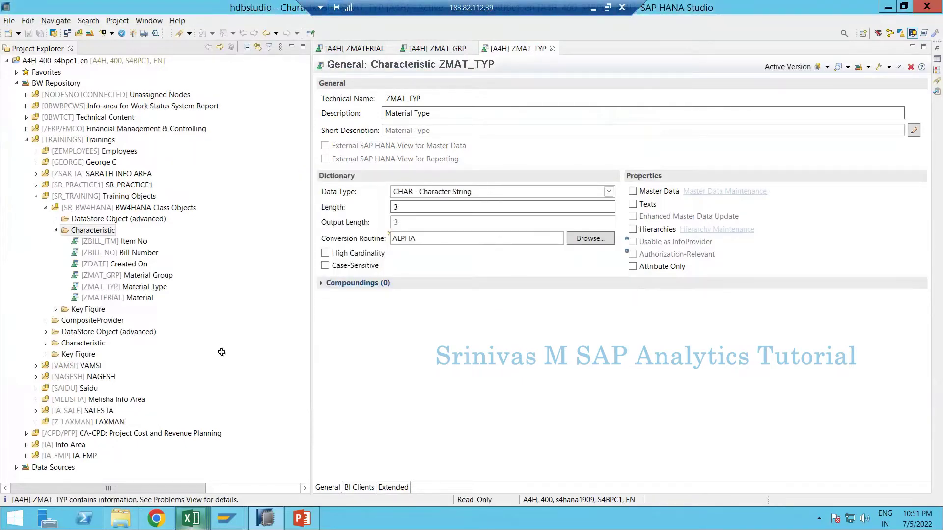
- Copy ZMATWEGHT from Excel cell G22
key("alt+Tab")
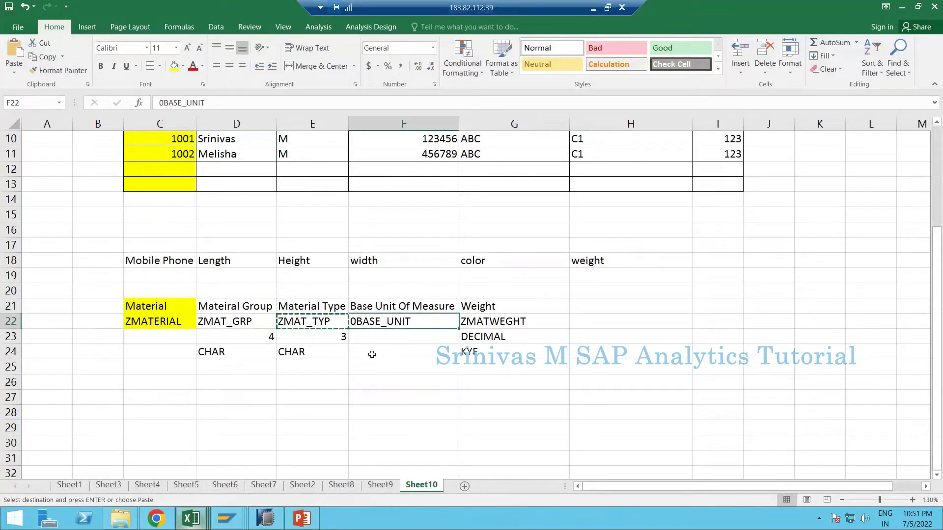
left_click(484, 321)
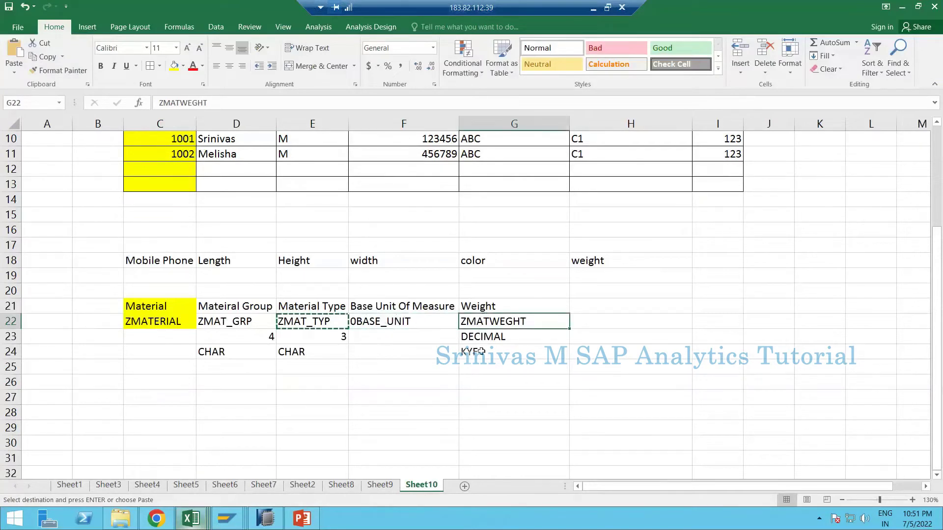
key("alt+Tab")
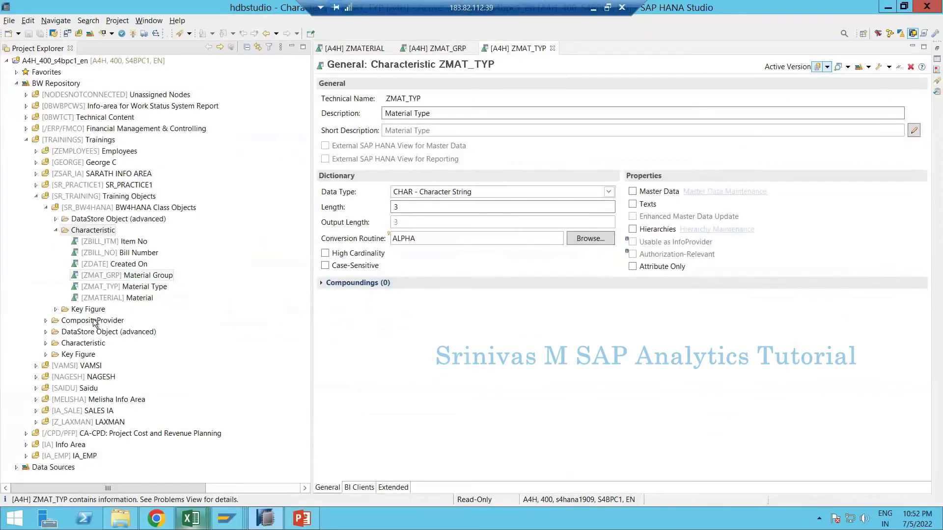
- Start a new key figure named ZMATWEGHT with the description Weight from Excel G21
left_click(77, 314)
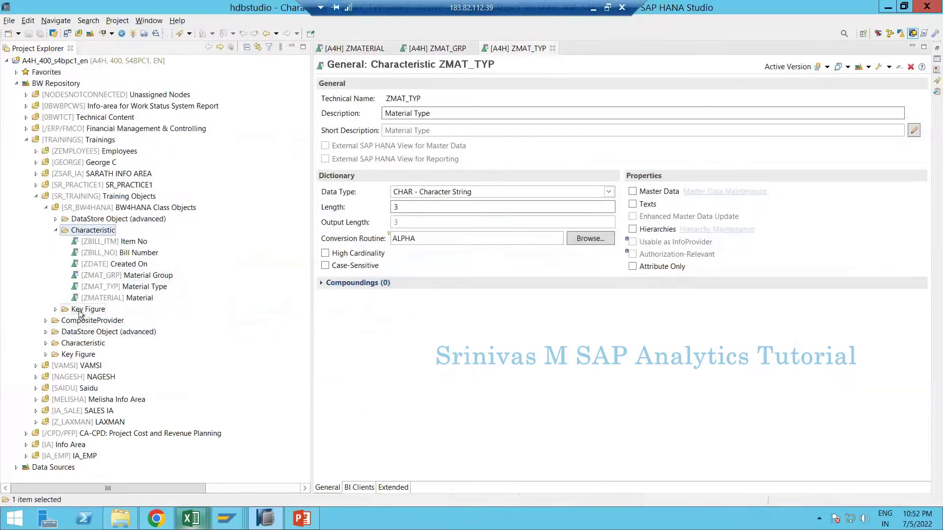
right_click(80, 312)
mouse_move(223, 319)
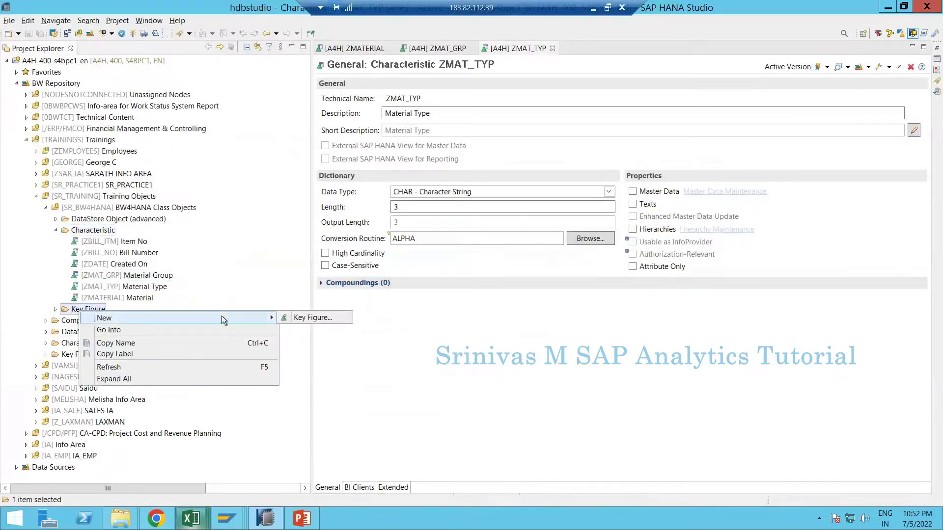
left_click(298, 317)
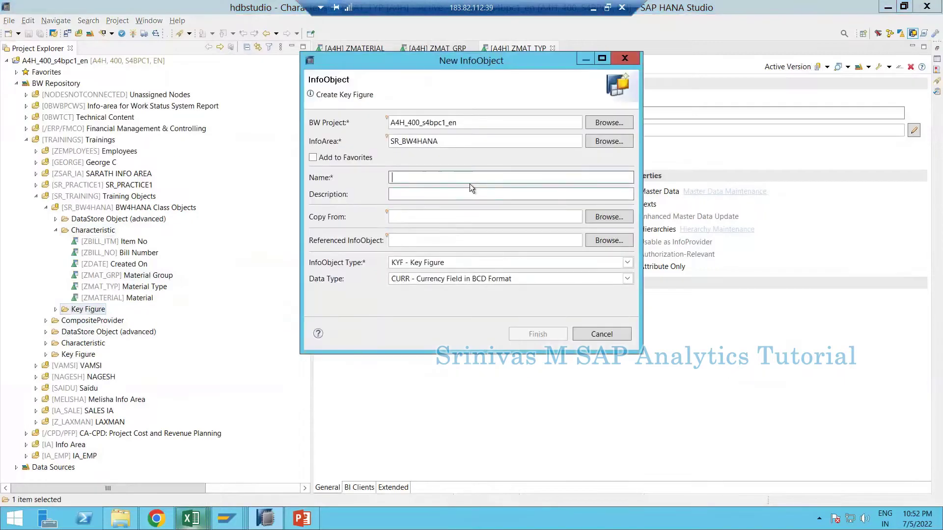
key("ctrl+v")
key("alt+Tab")
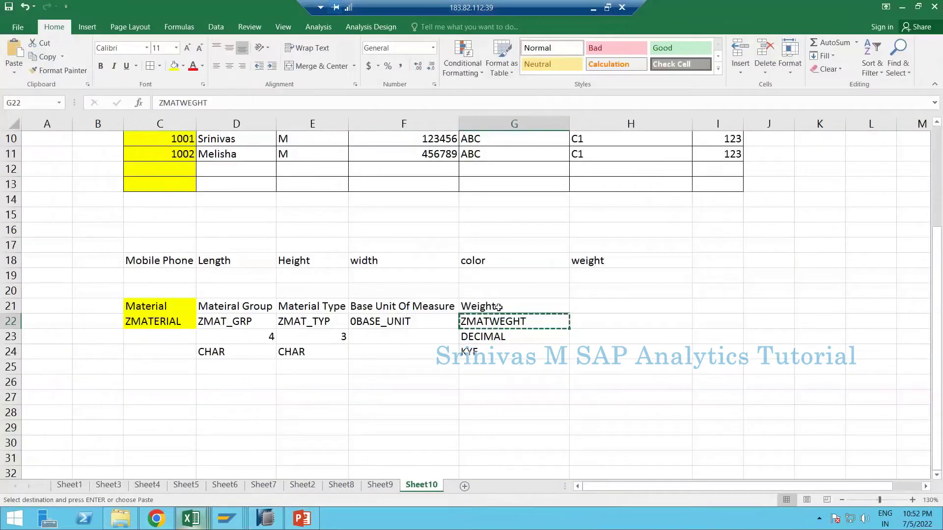
left_click(499, 307)
key("ctrl+c")
key("alt+Tab")
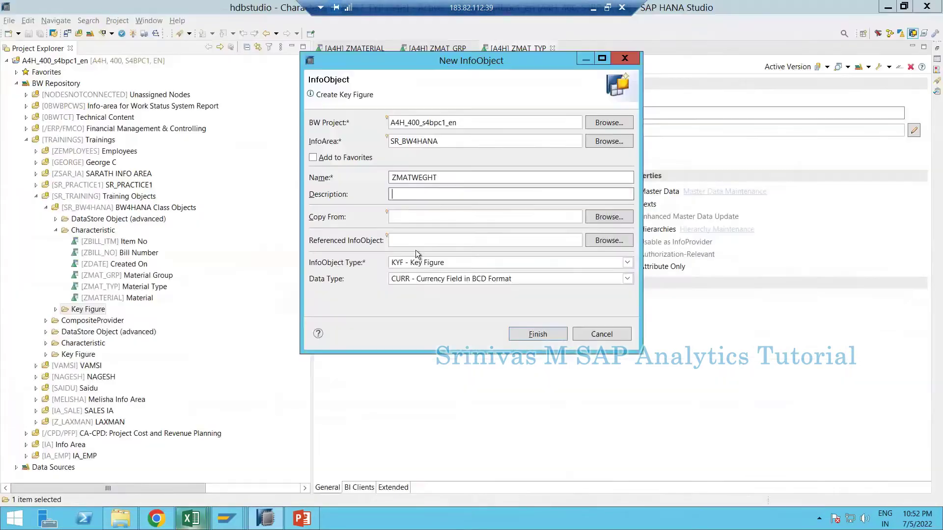
key("ctrl+v")
key("Tab")
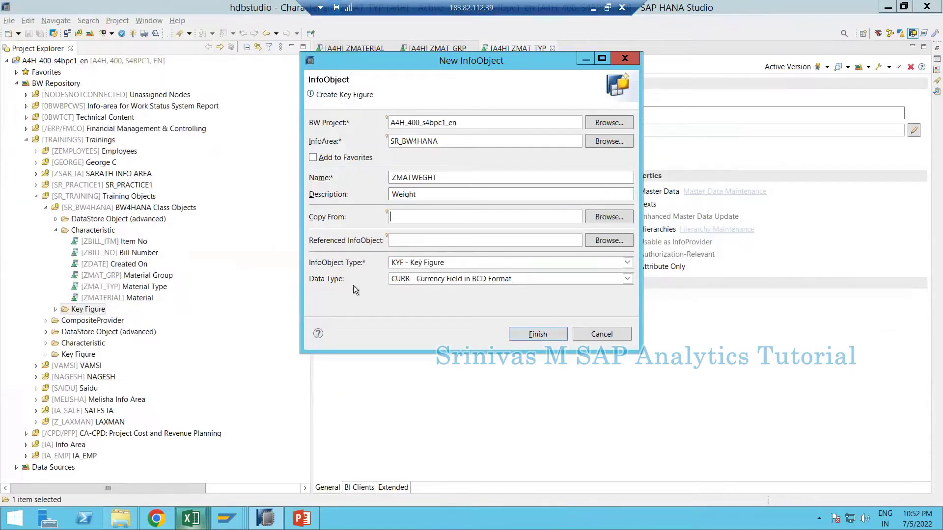
- Set the key figure's data type to DEC packed number and create it
left_click(435, 279)
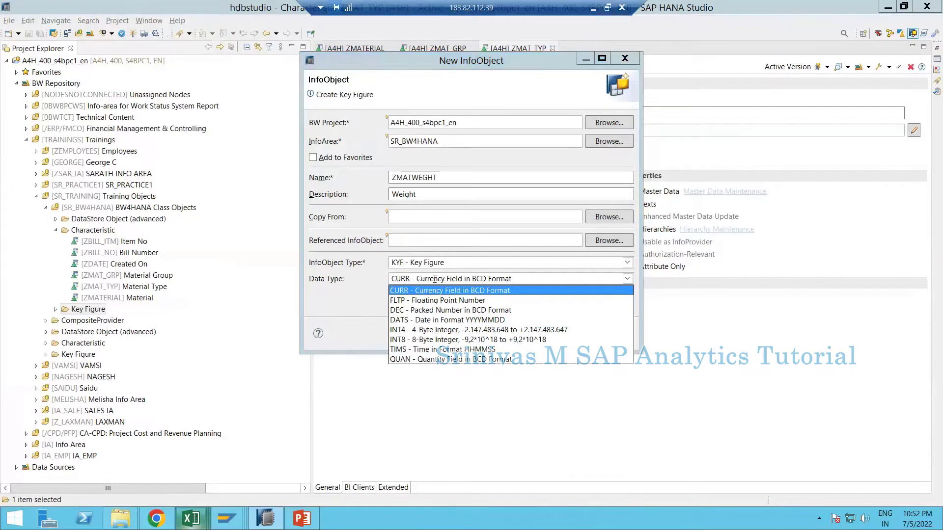
left_click(412, 312)
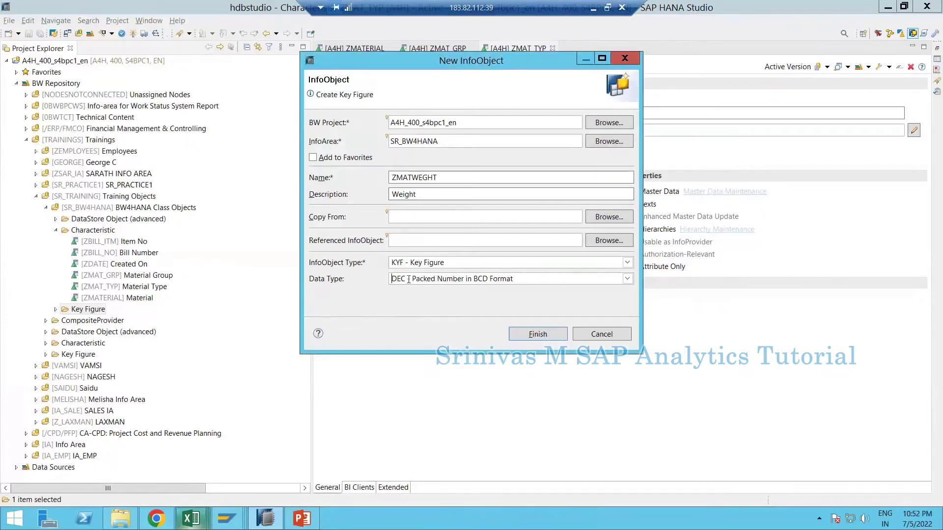
left_click(412, 279)
left_click(416, 311)
left_click(531, 333)
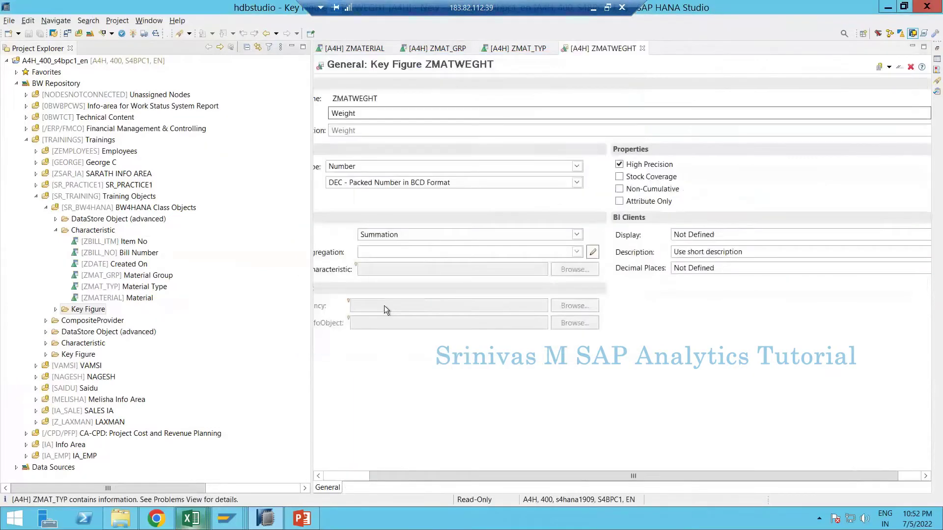
left_click(354, 476)
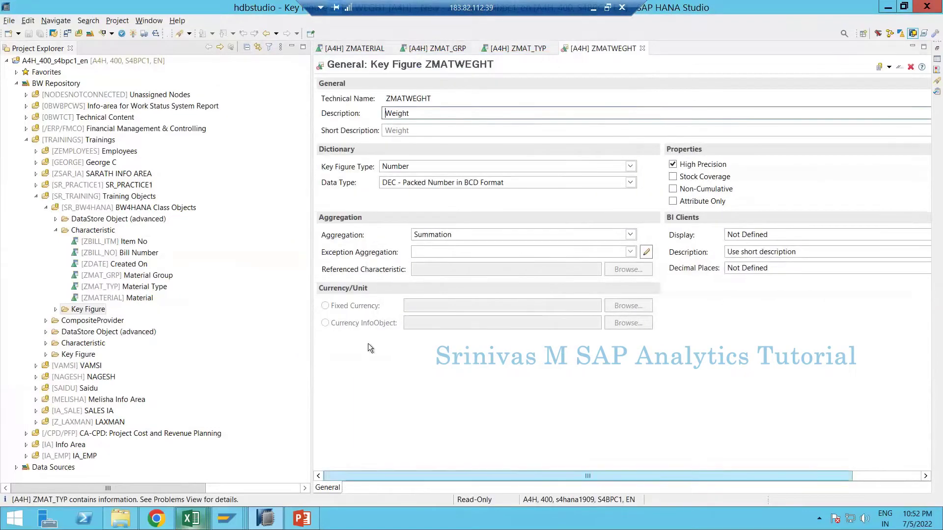
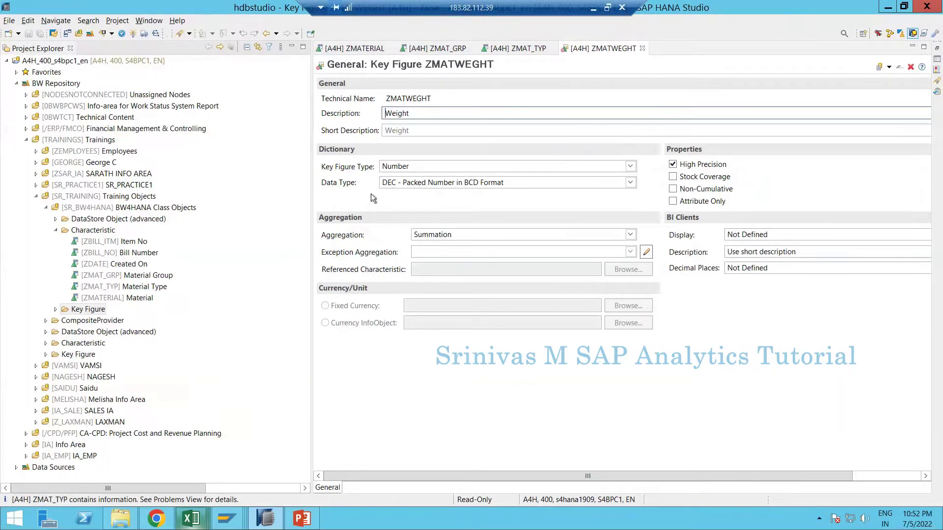
- Activate the ZMATWEGHT key figure and bring up the Book1 workbook
left_click(132, 35)
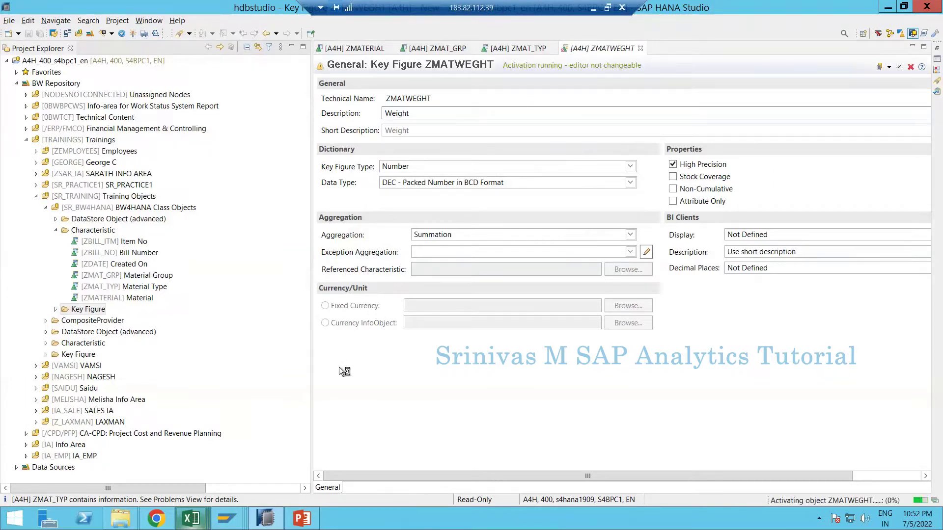
mouse_move(198, 523)
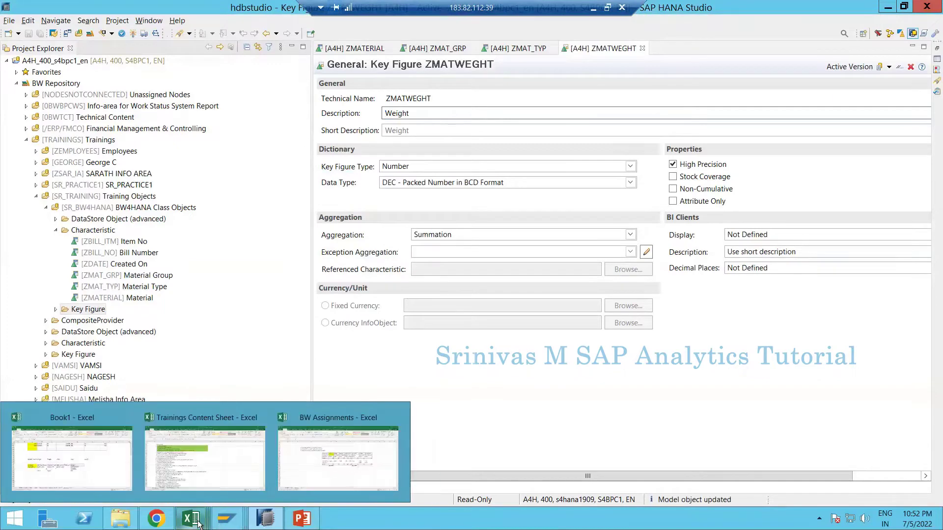
left_click(72, 458)
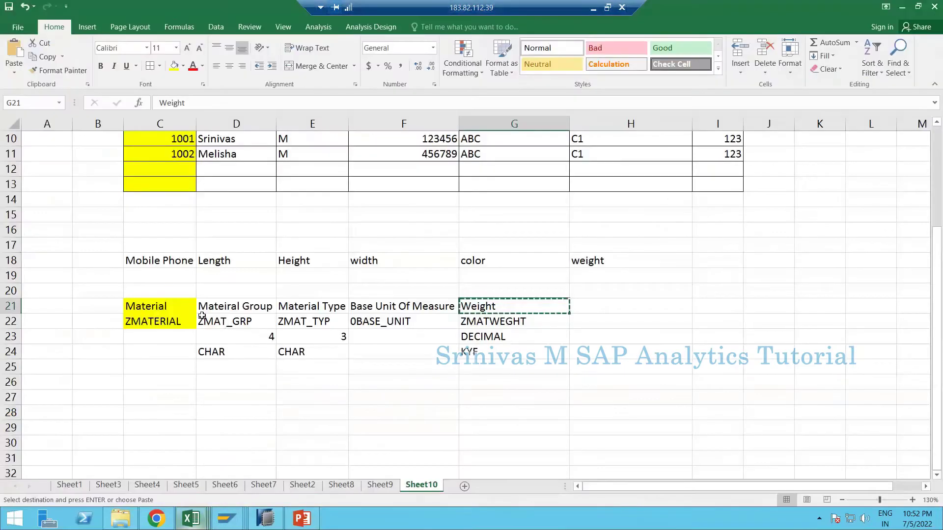
- Check the attribute names in Excel rows 21–22, then open the ZMATERIAL Material characteristic
left_click_drag(210, 308, 531, 336)
left_click(145, 319)
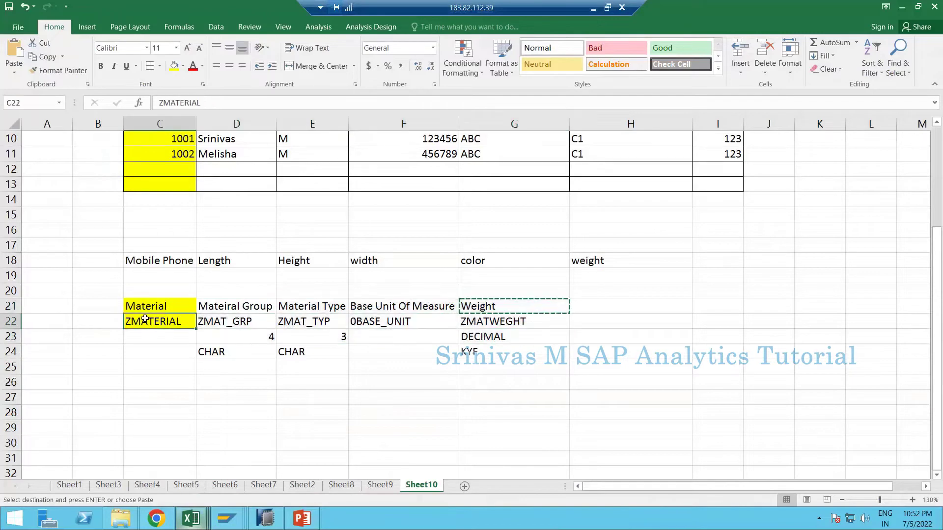
key("Escape")
key("alt+Tab")
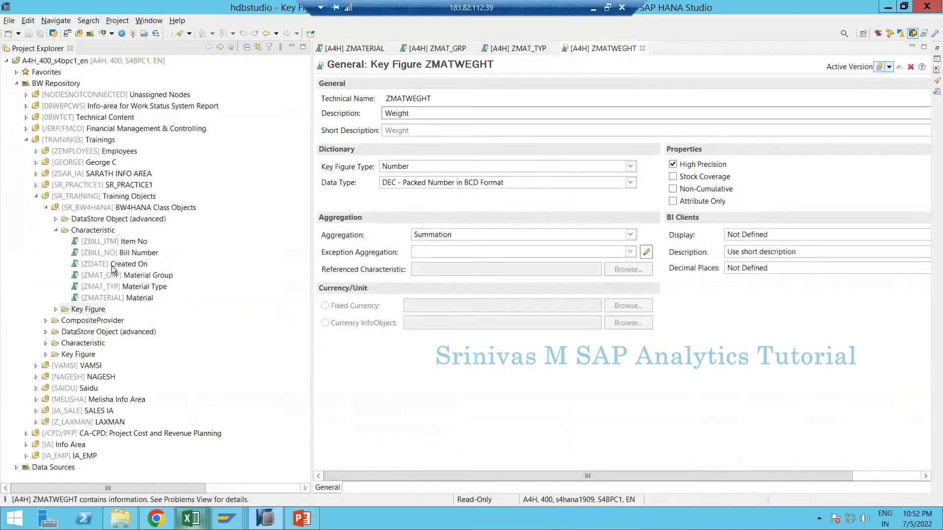
double_click(97, 299)
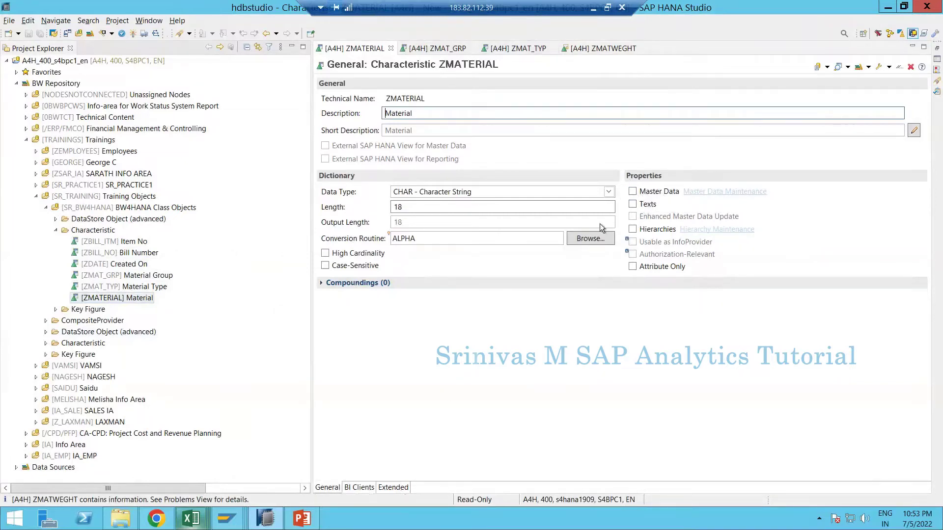
- Tick Master Data on ZMATERIAL and show its still-empty Attributes page
left_click(632, 193)
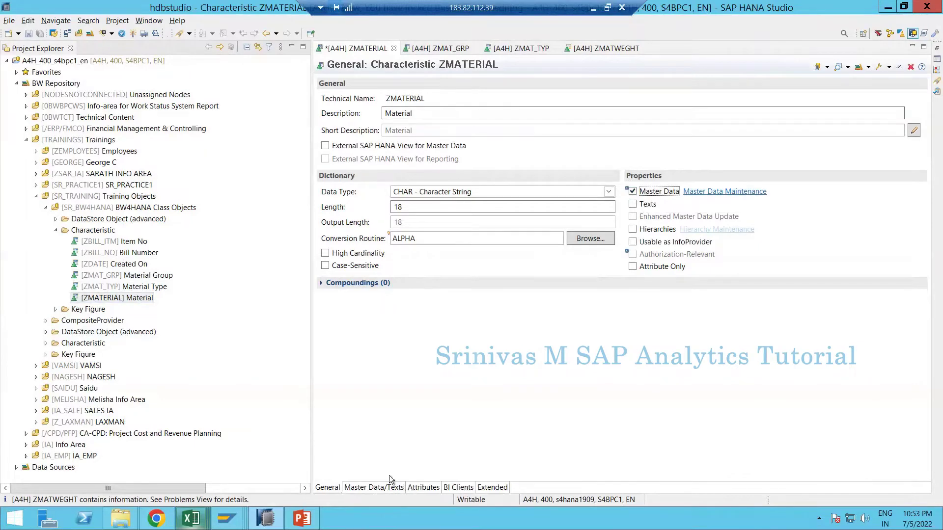
left_click(424, 487)
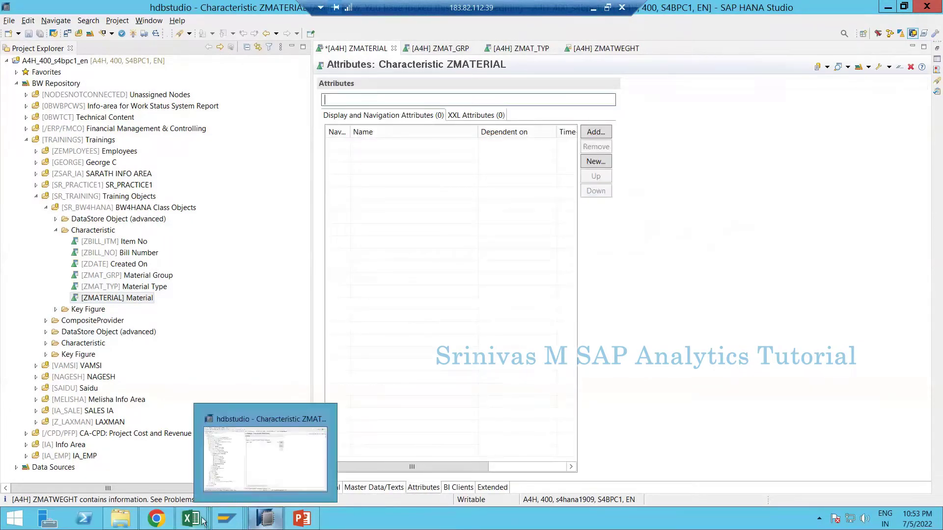
mouse_move(195, 510)
left_click(85, 464)
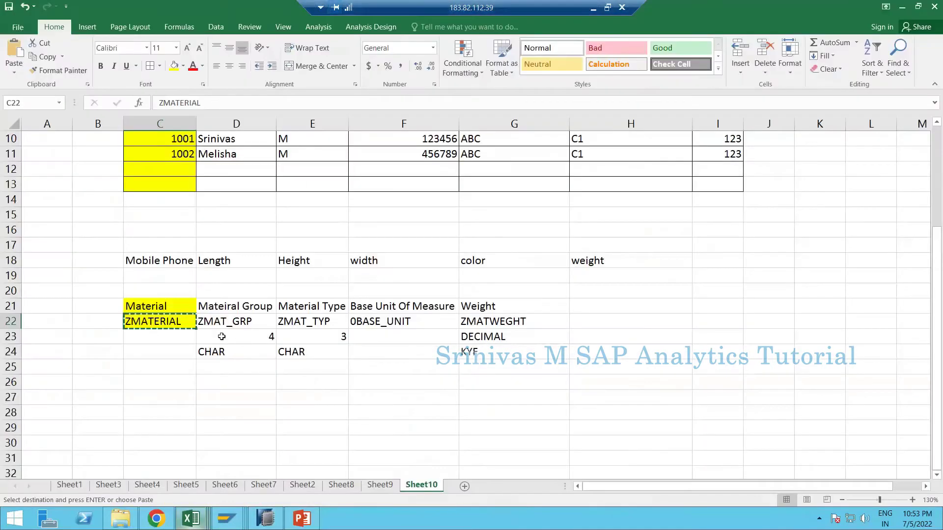
left_click_drag(219, 322, 491, 324)
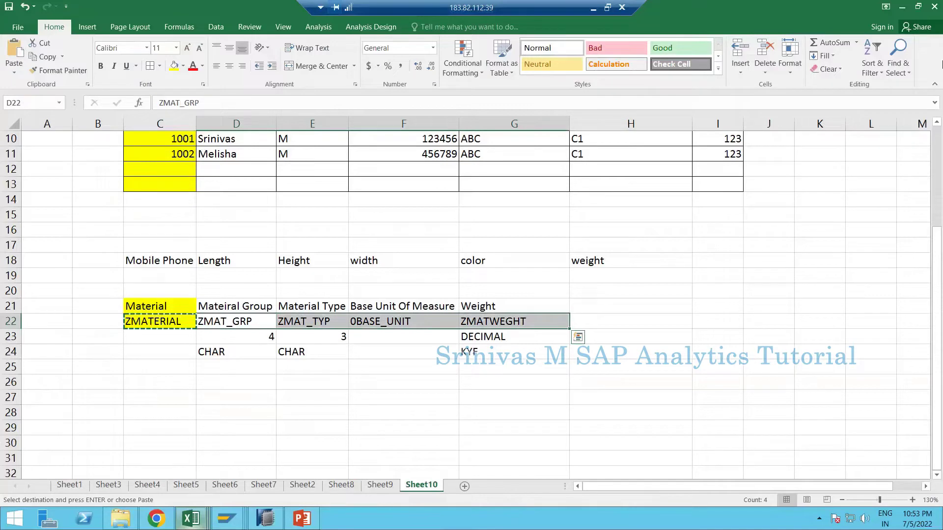
left_click(265, 518)
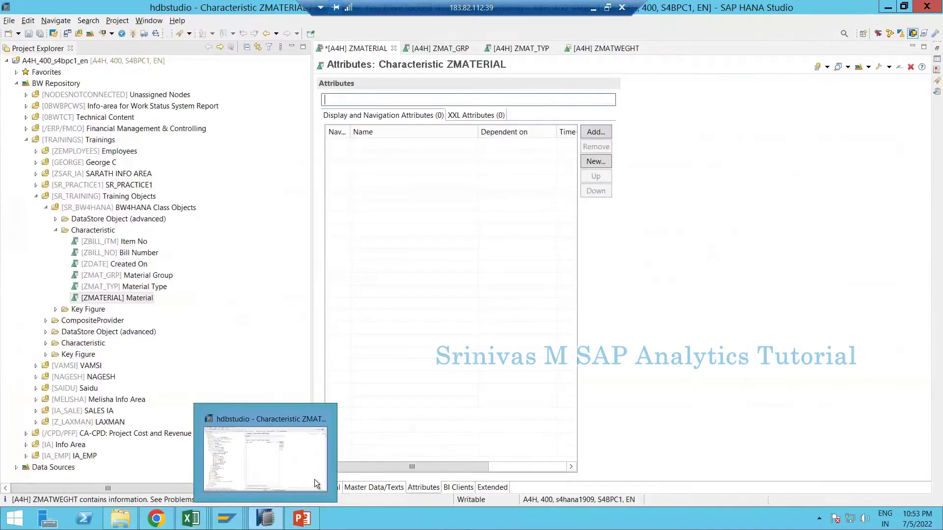
left_click(371, 486)
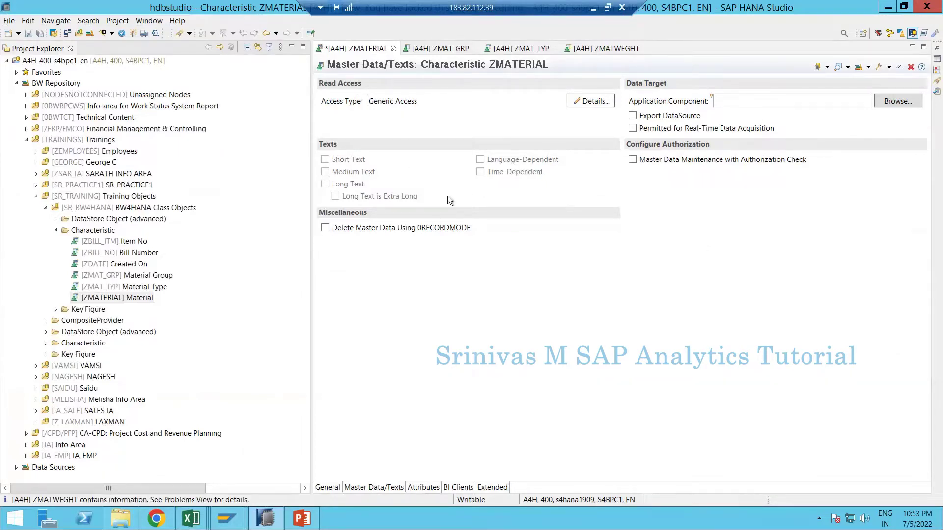
left_click(424, 488)
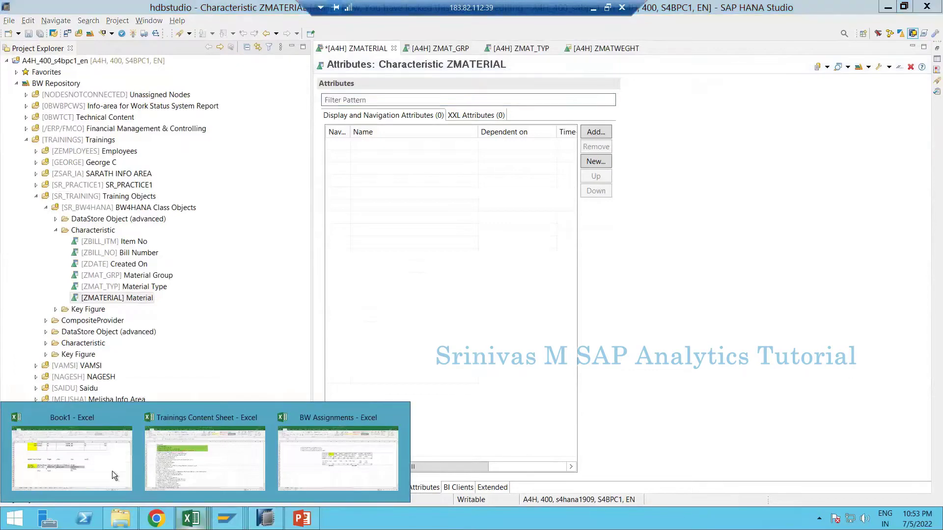
left_click(112, 474)
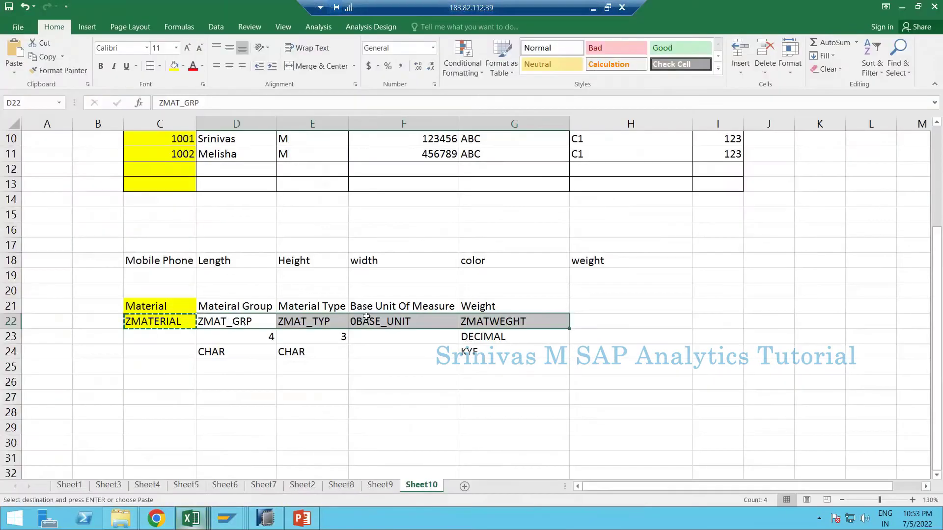
left_click(267, 318)
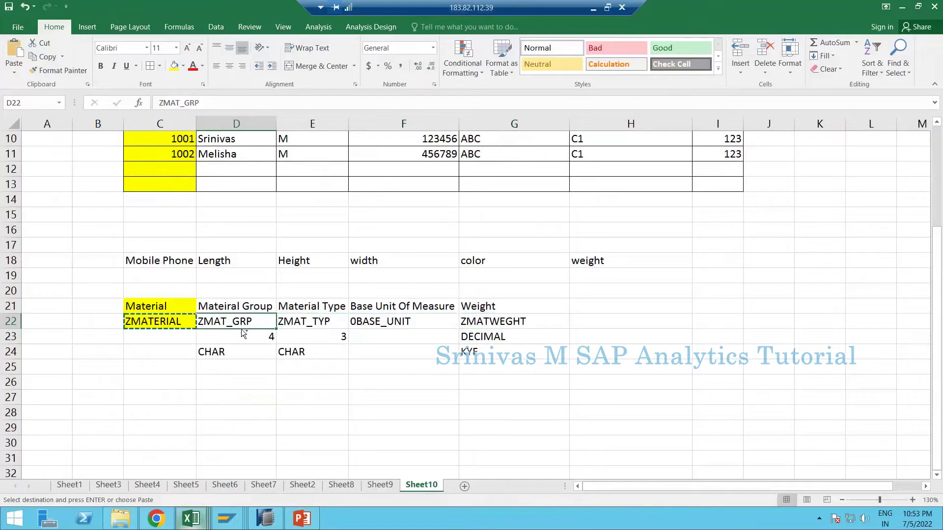
key("ctrl+c")
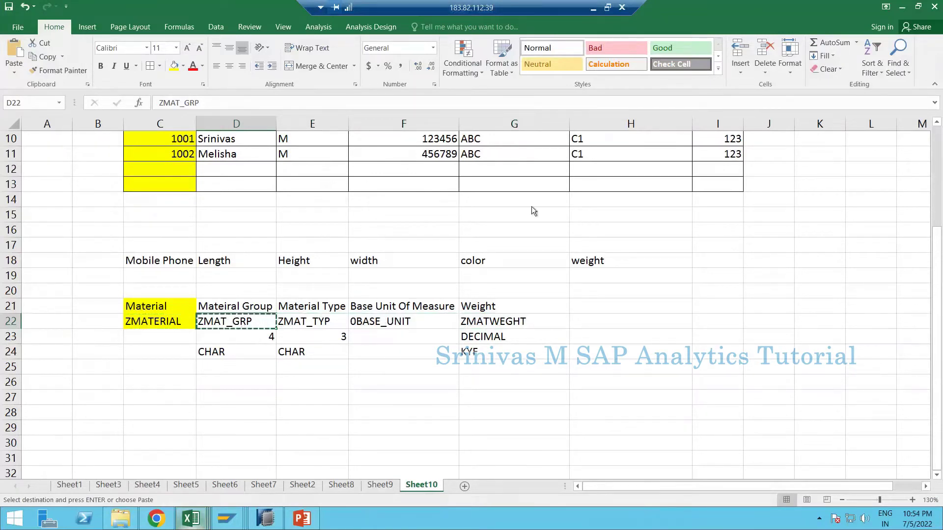
key("alt+Tab")
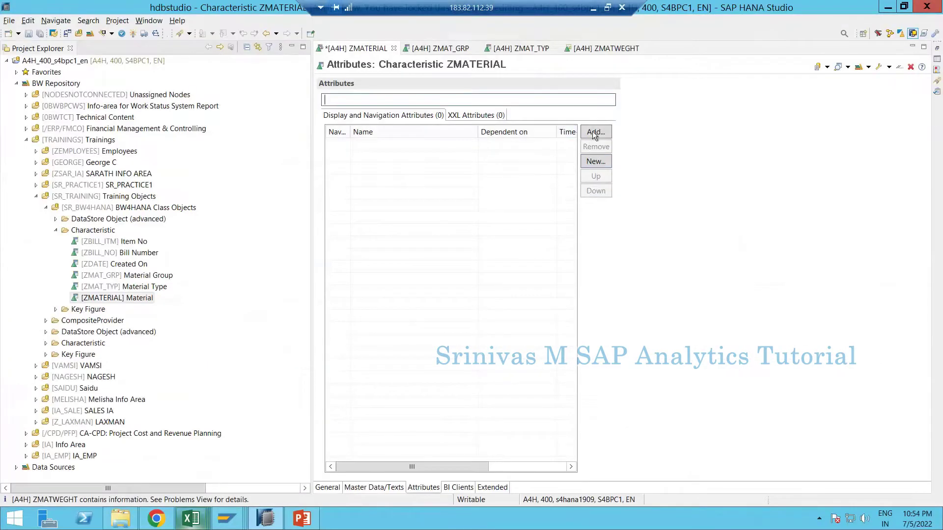
- Add ZMAT_GRP by pasted name, copy ZMAT_TYP from Excel, then remove ZMAT_GRP again
left_click(595, 134)
key("ctrl+v")
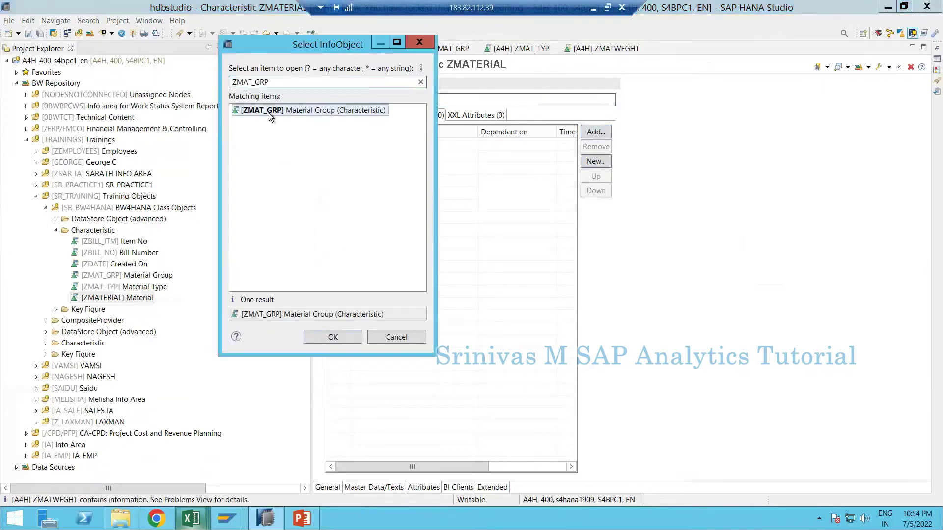
double_click(269, 113)
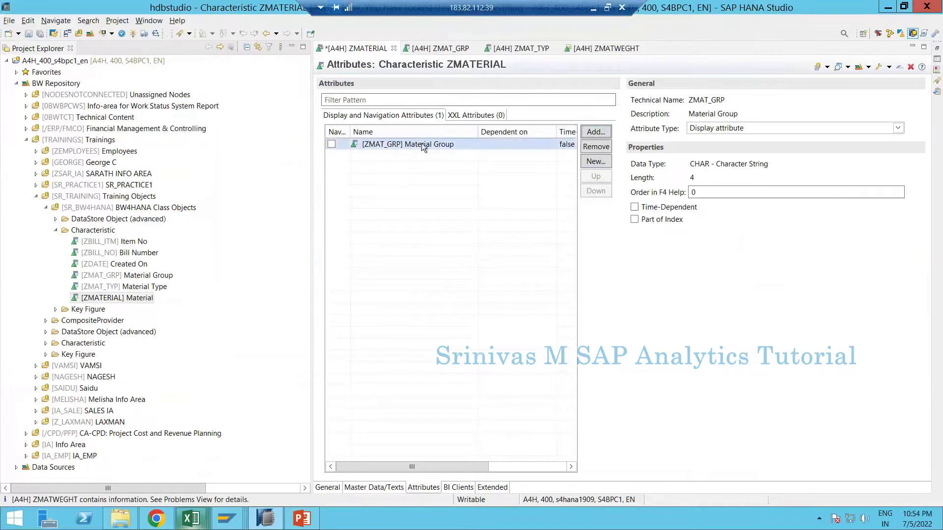
key("alt+Tab")
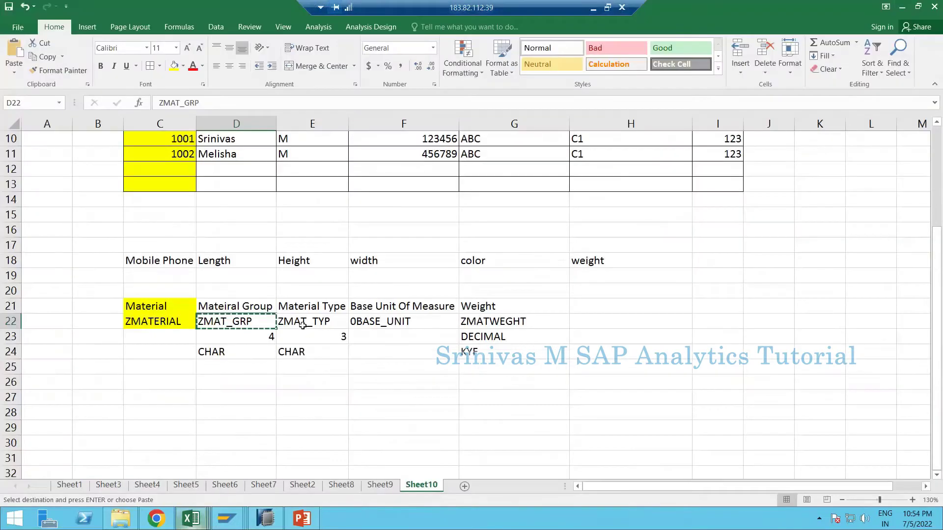
left_click(303, 325)
key("ctrl+c")
key("alt+Tab")
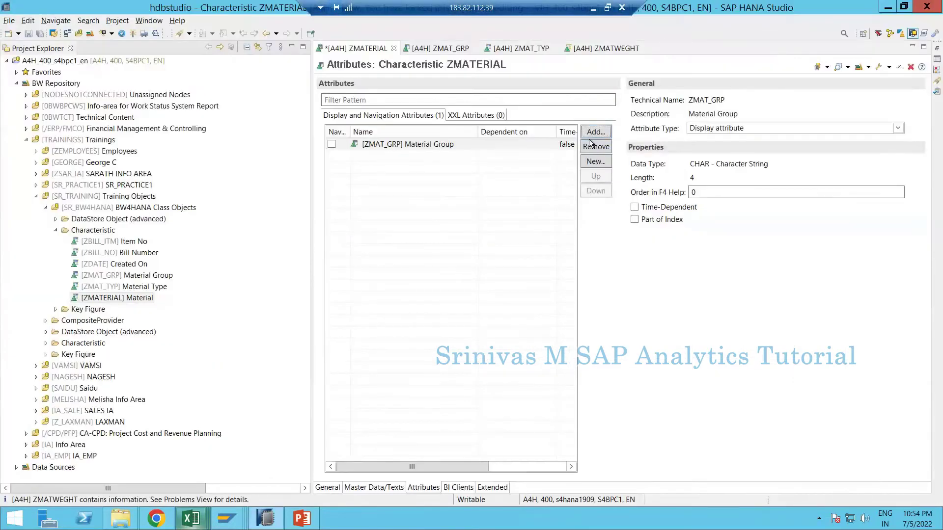
left_click(588, 146)
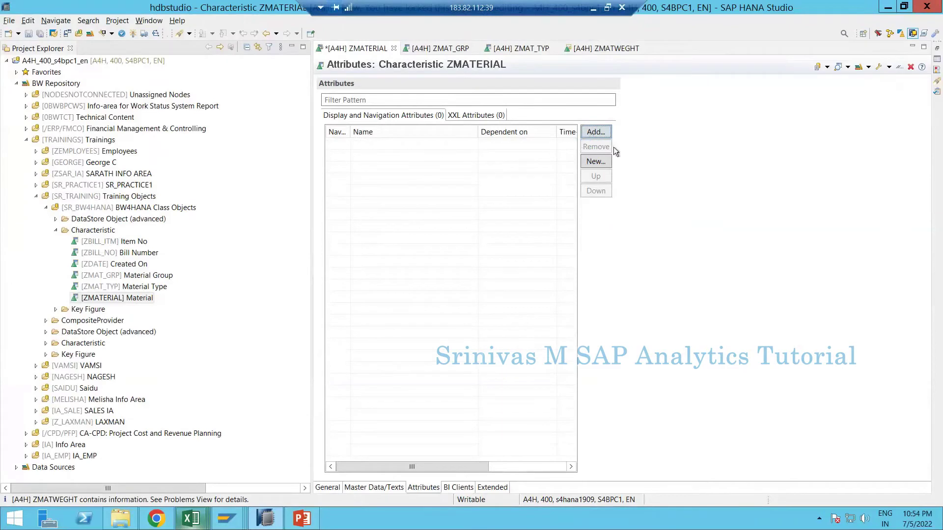
- Add ZMAT_GRP Material Group and ZMAT_TYP Material Type as attributes of ZMATERIAL
left_click(594, 132)
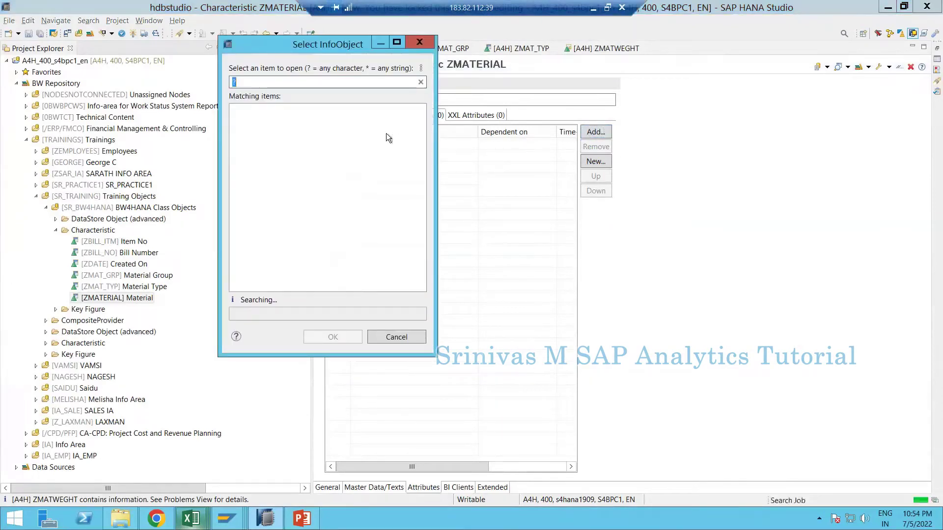
type("zmat_gr")
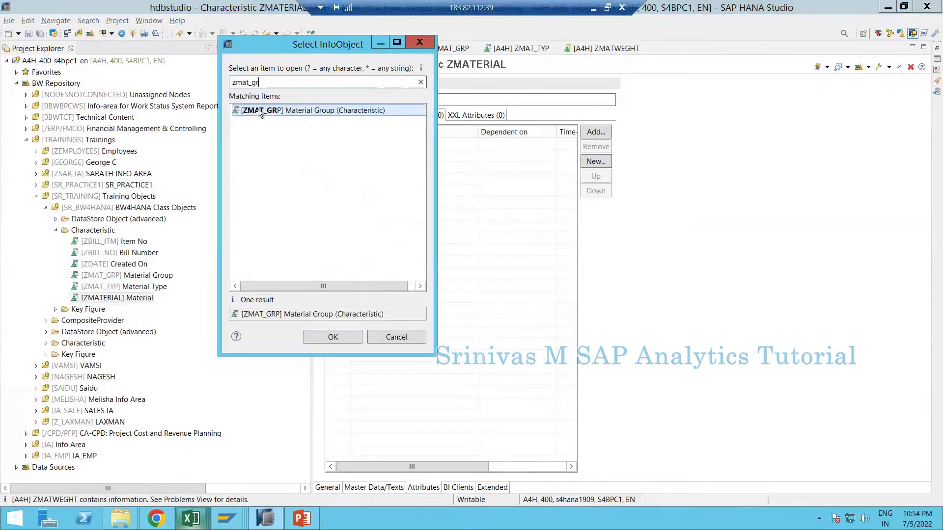
double_click(257, 108)
left_click(595, 131)
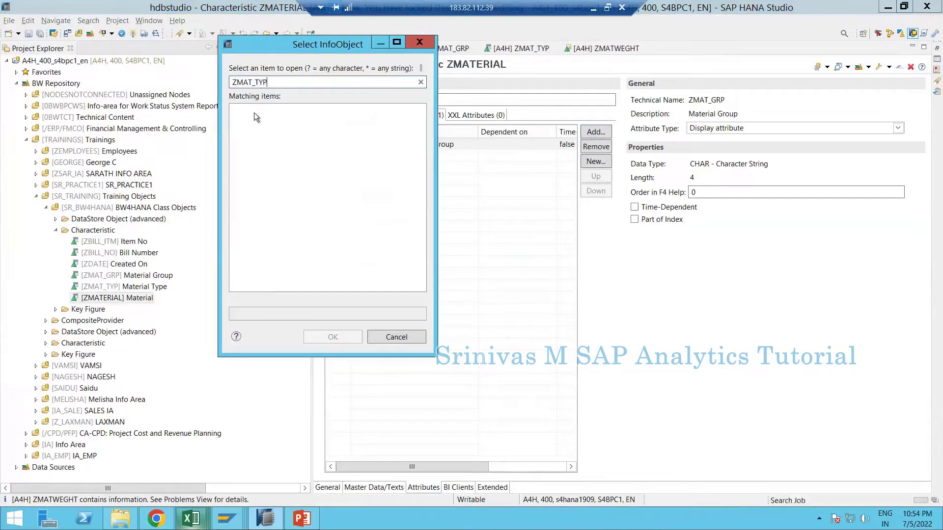
double_click(255, 108)
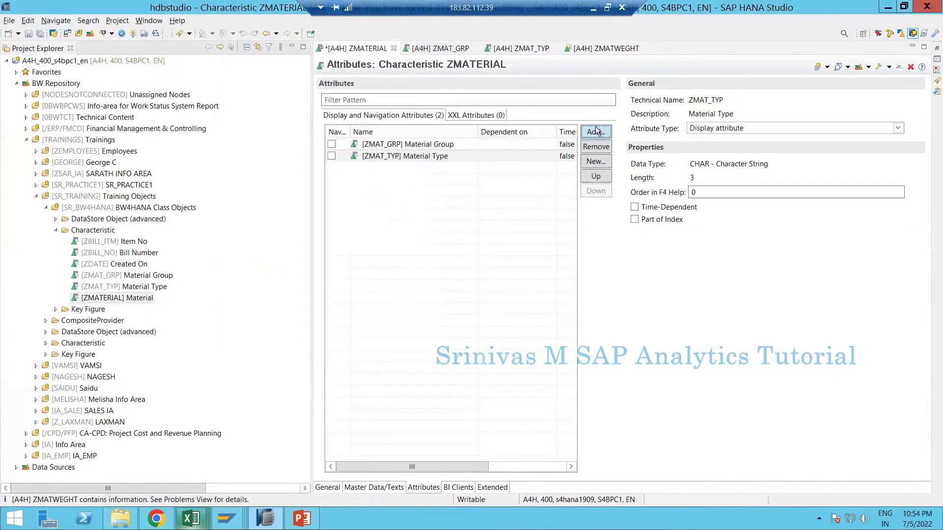
- Search for the unit InfoObject and add 0UNIT Unit of Measure as an attribute
left_click(596, 132)
type("0base")
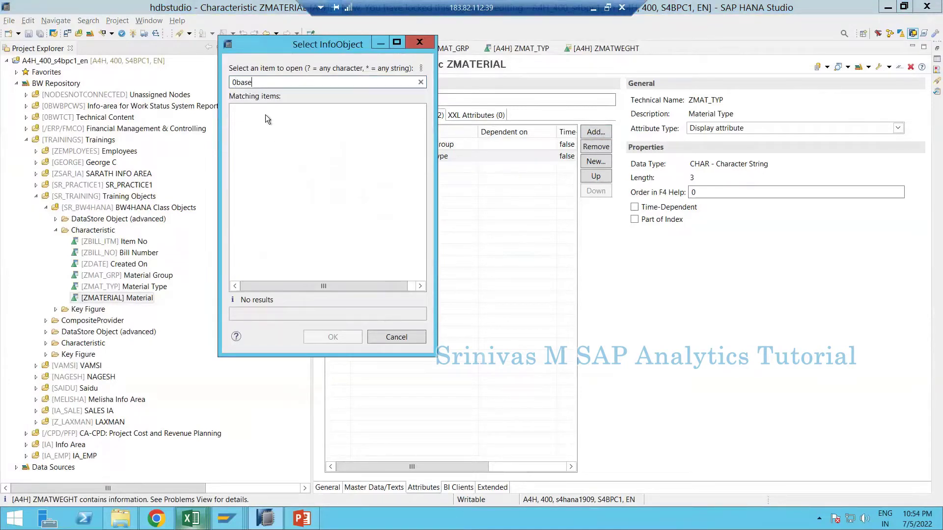
type("_unit")
key("BackSpace")
key("BackSpace")
key("BackSpace")
key("BackSpace")
key("BackSpace")
key("BackSpace")
key("BackSpace")
type("nit")
key("Return")
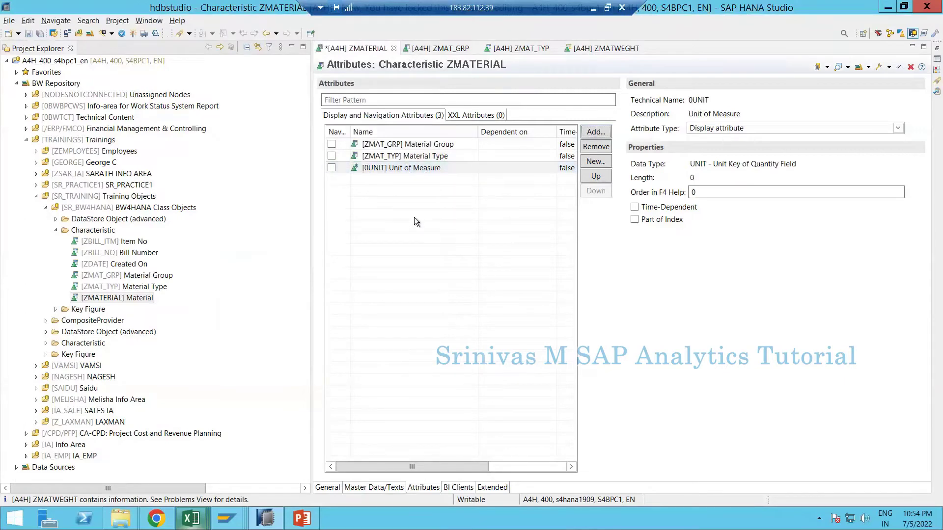
- Copy ZMATWEGHT from Excel and add the ZMATWEGHT Weight InfoObject as the fourth attribute
key("alt+Tab")
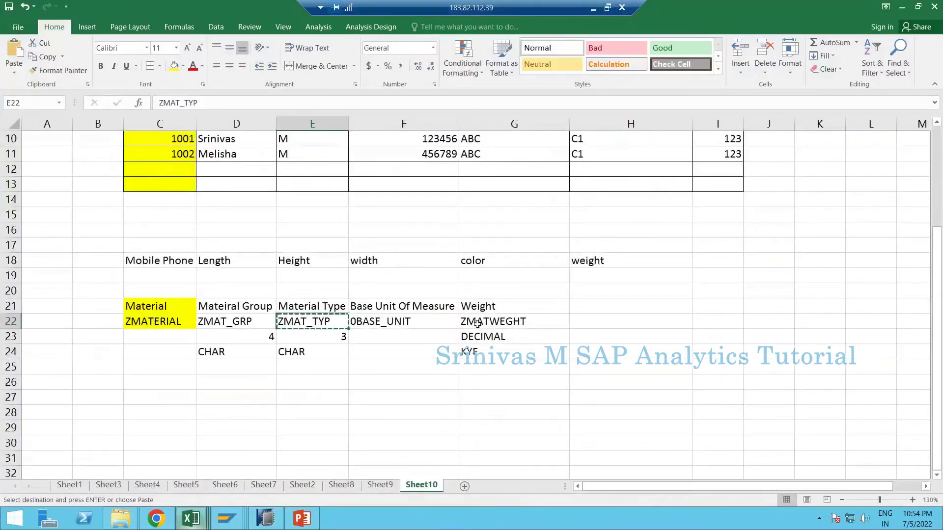
left_click(477, 323)
key("ctrl+c")
key("alt+Tab")
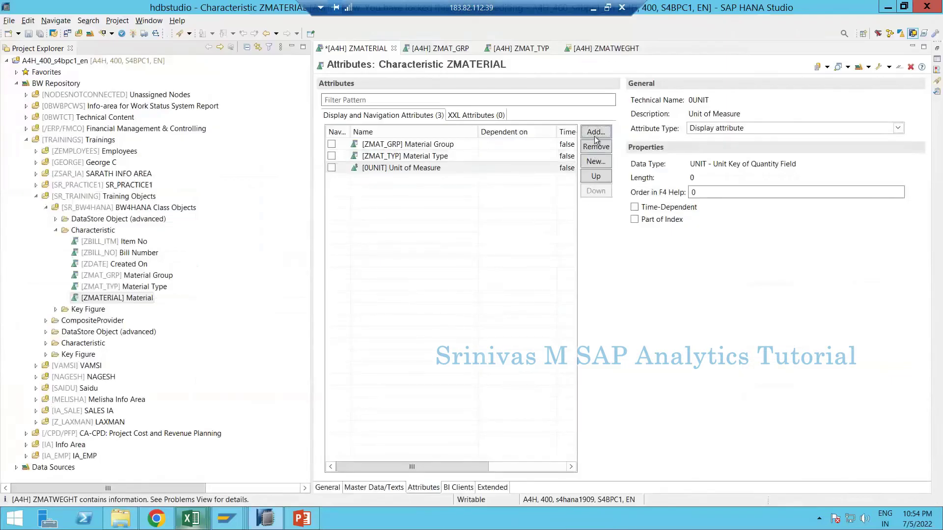
left_click(595, 137)
key("ctrl+v")
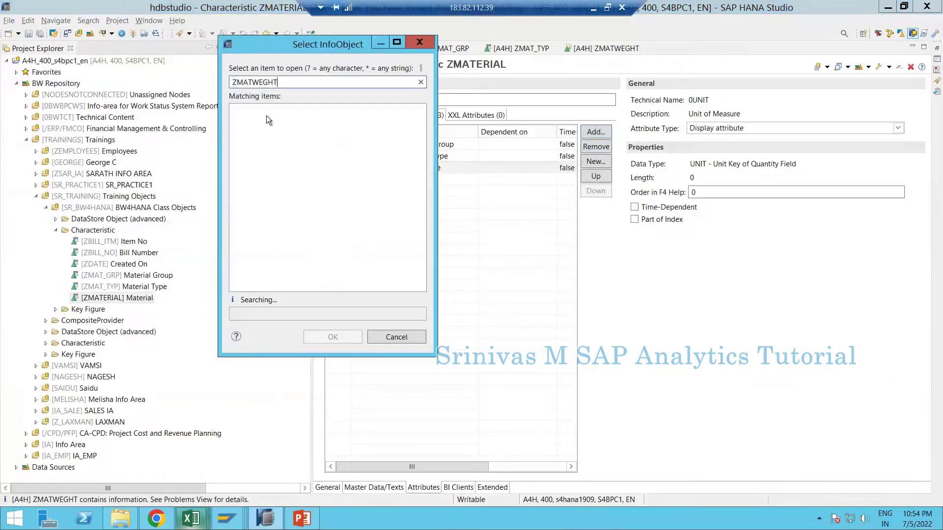
double_click(266, 111)
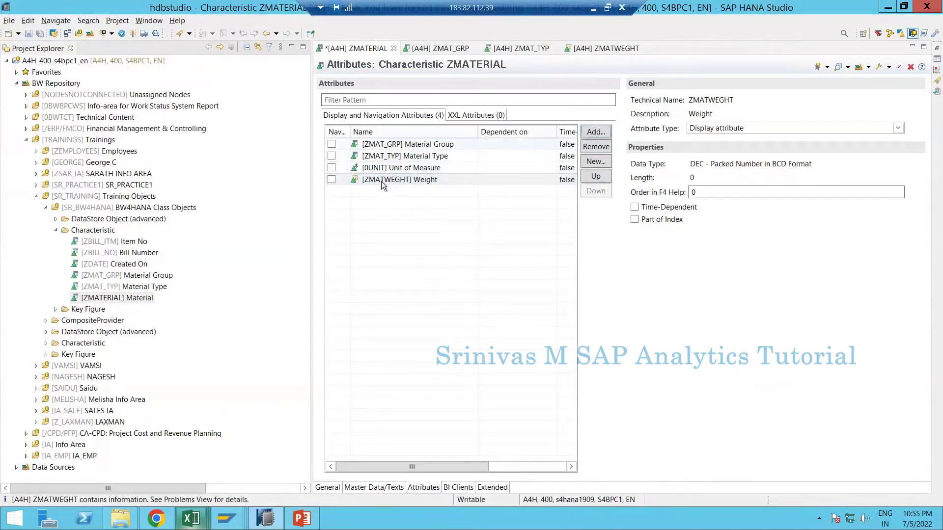
left_click(358, 440)
- Return to ZMATERIAL's General page and activate the characteristic
left_click(329, 488)
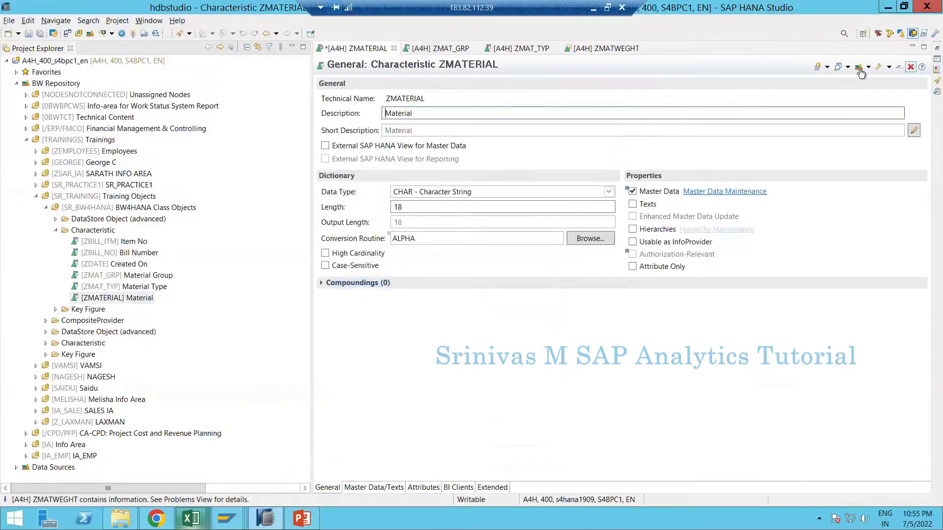
left_click(132, 36)
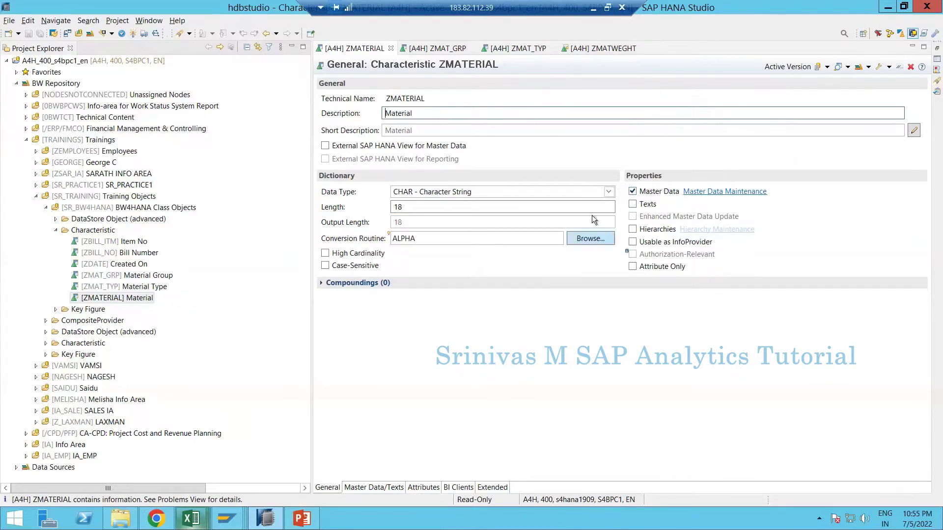
- Restore the Properties view showing ZMATERIAL's active version and enlarge the editor above it
left_click(936, 49)
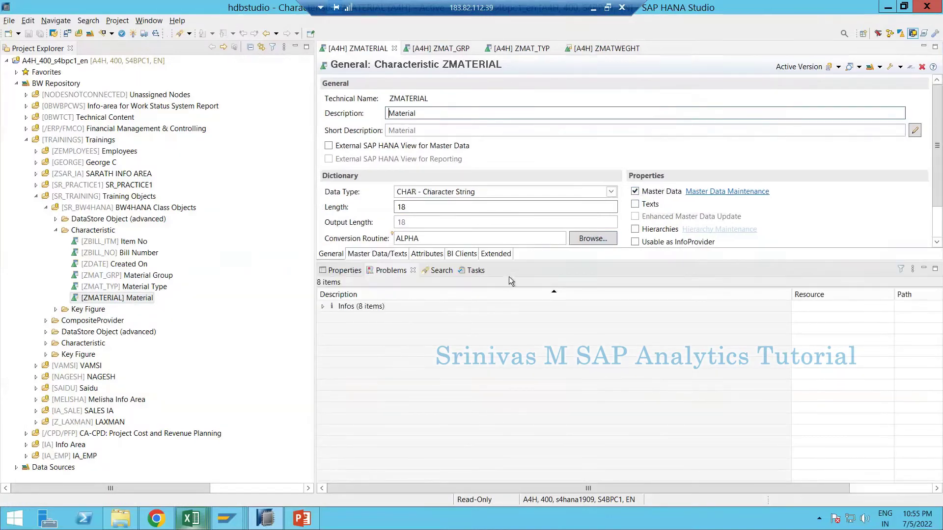
left_click(343, 272)
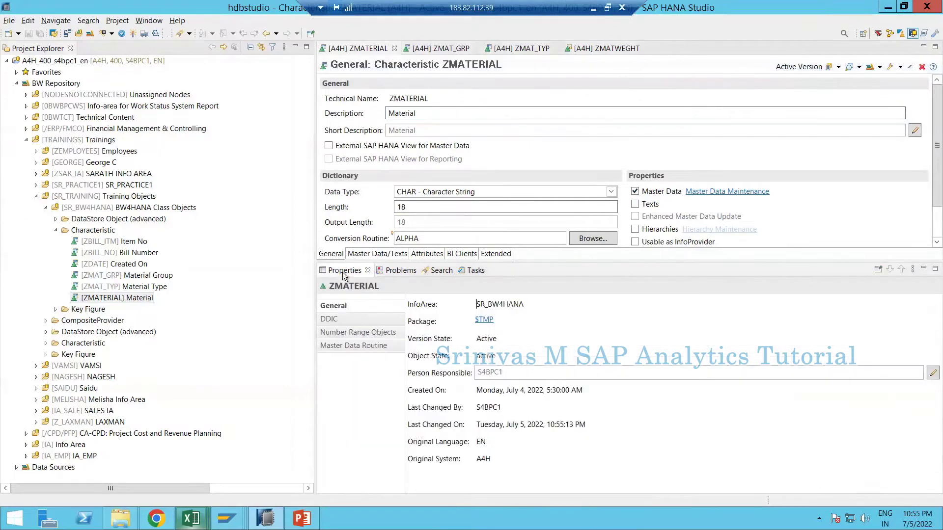
left_click_drag(571, 260, 581, 308)
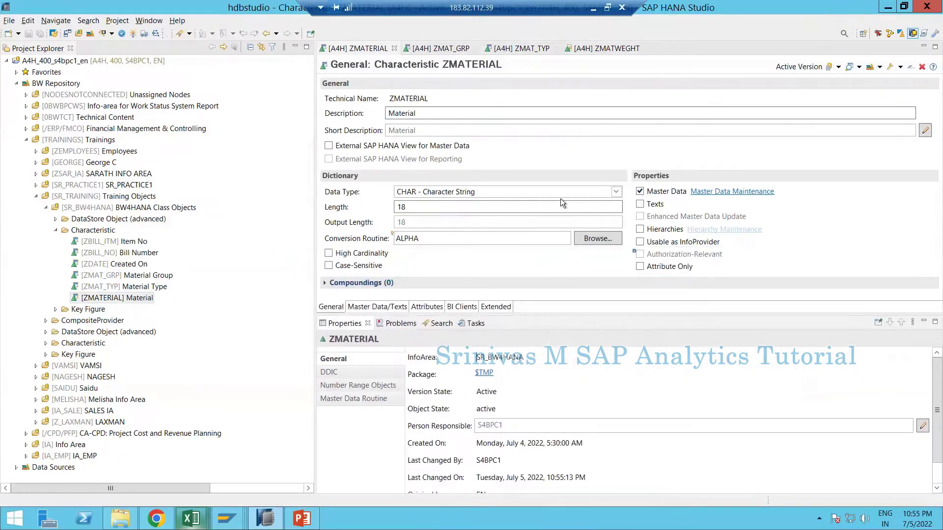
double_click(403, 98)
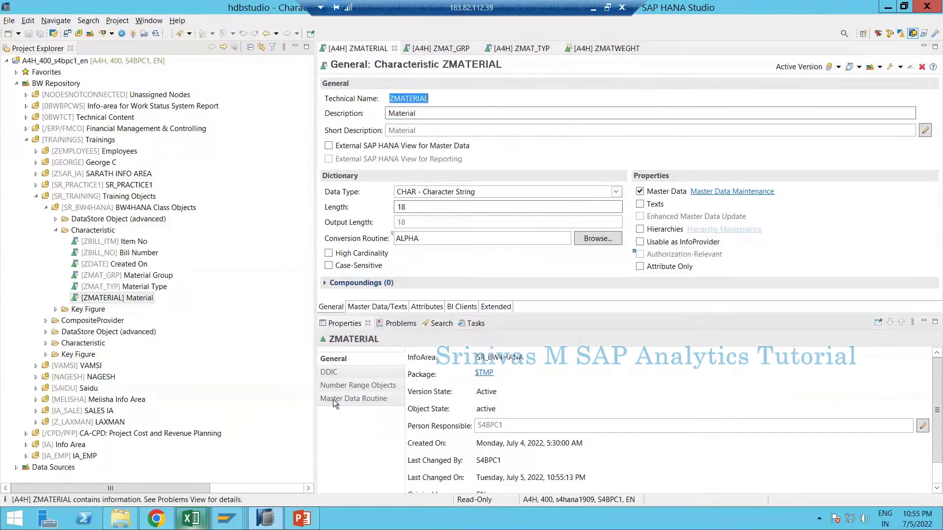
- Show ZMATERIAL's DDIC objects: /BIC/SZMATERIAL, /BIC/MZMATERIAL and /BIC/PZMATERIAL
left_click(338, 373)
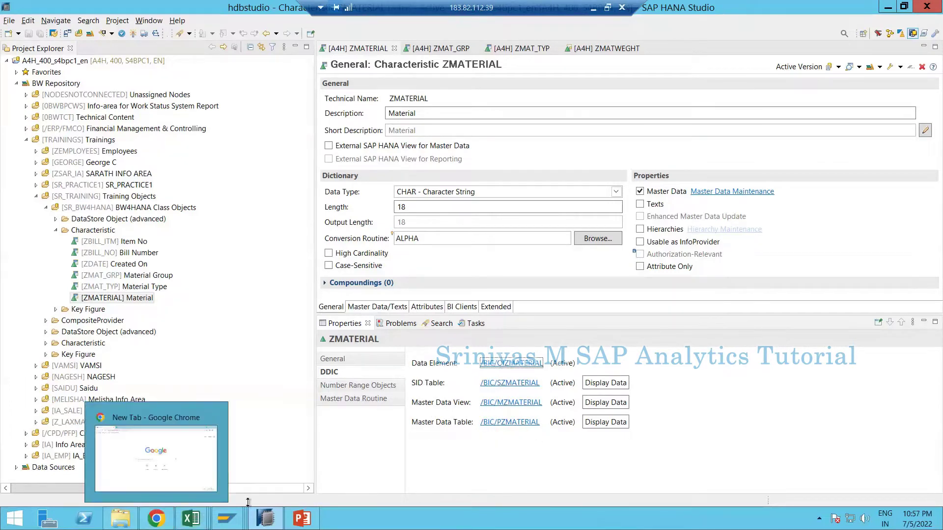
- In SAP GUI, use SE11 to display the /BIC/PZMATERIAL database table definition
mouse_move(227, 518)
mouse_move(208, 469)
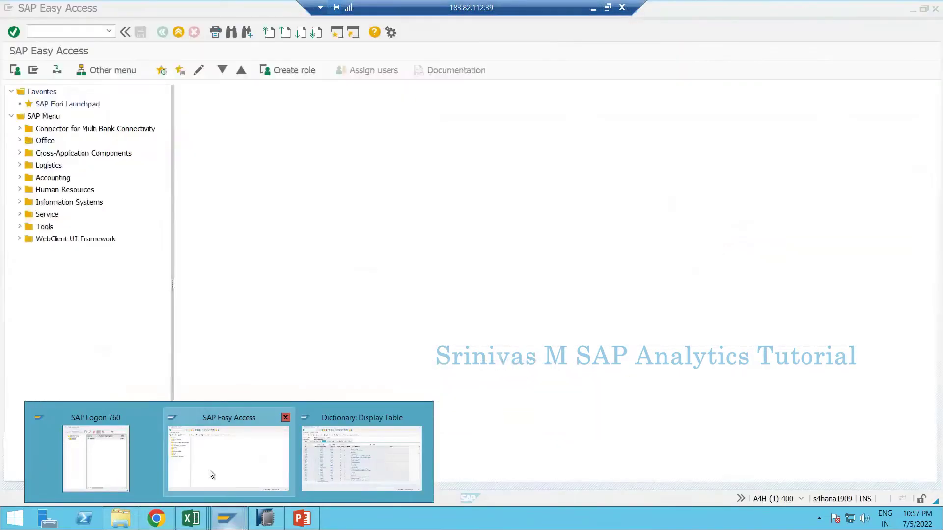
type("se11")
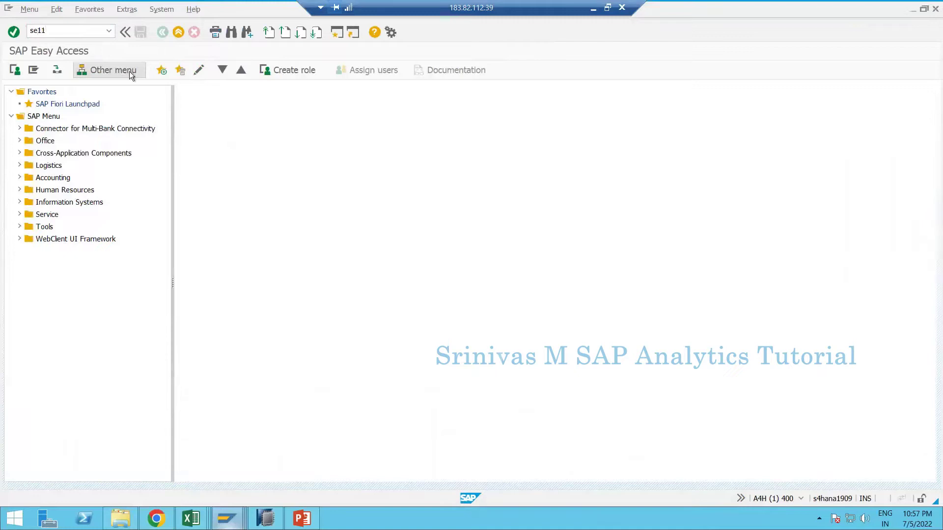
key("Return")
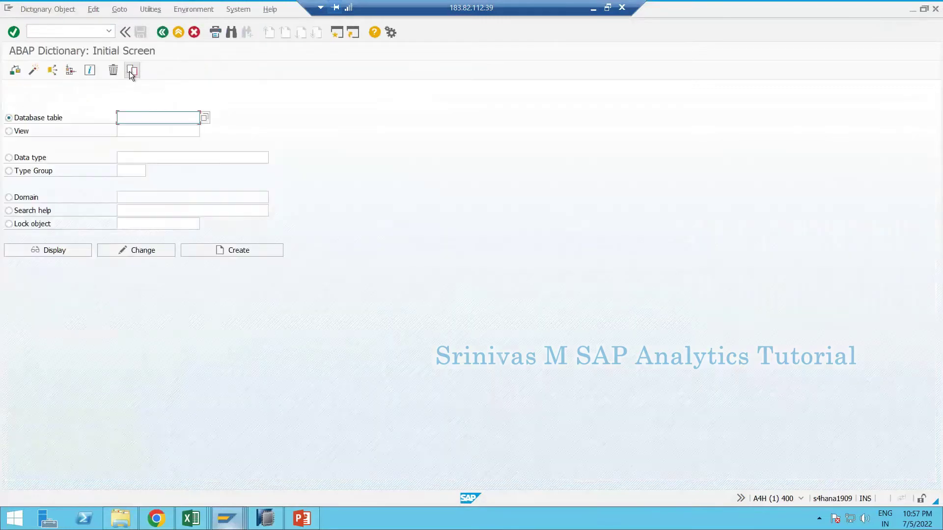
type("/bic/")
type("pm")
type("mat")
type("erial")
key("Return")
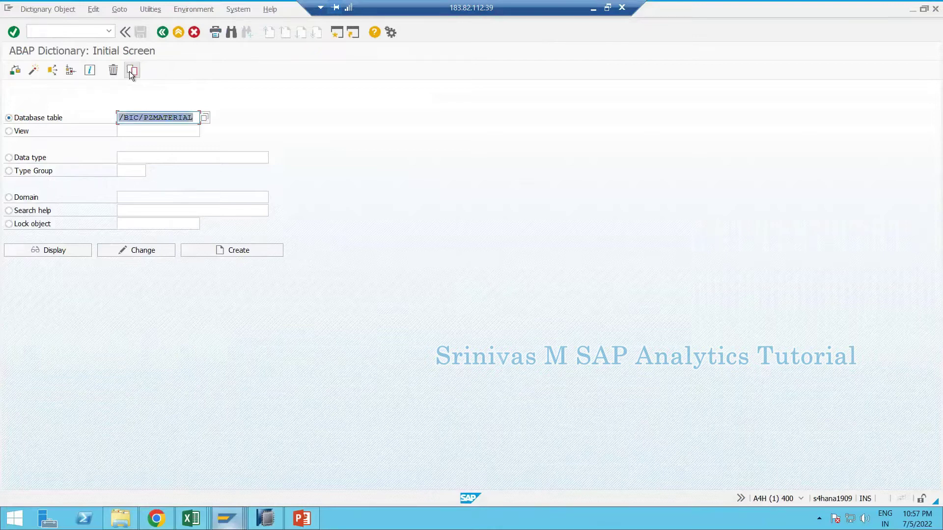
left_click(55, 251)
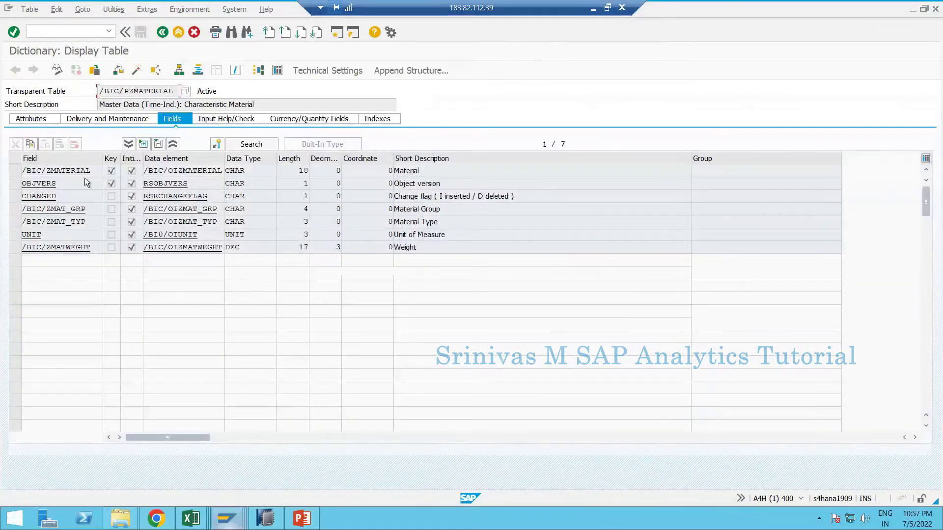
- Select the key and system rows /BIC/ZMATERIAL, OBJVERS, CHANGED plus group and type, then clear them
left_click(12, 171)
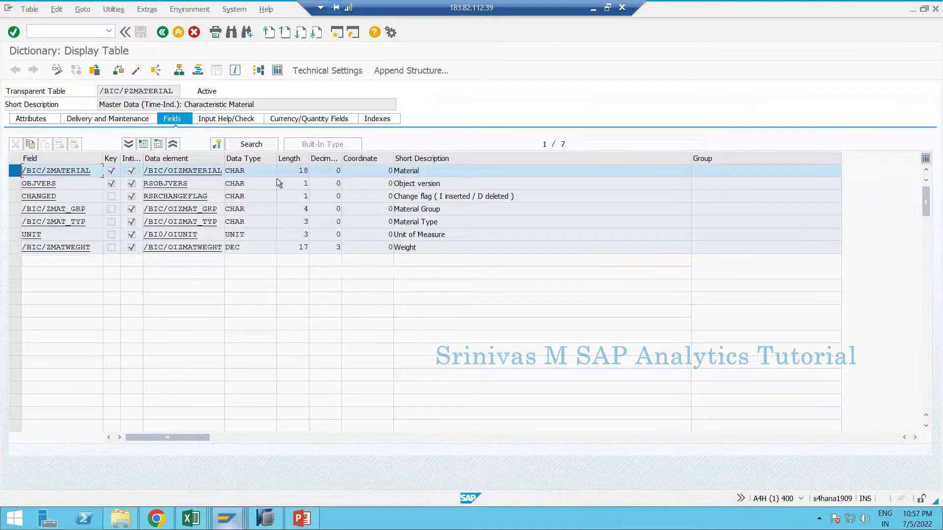
left_click(15, 184)
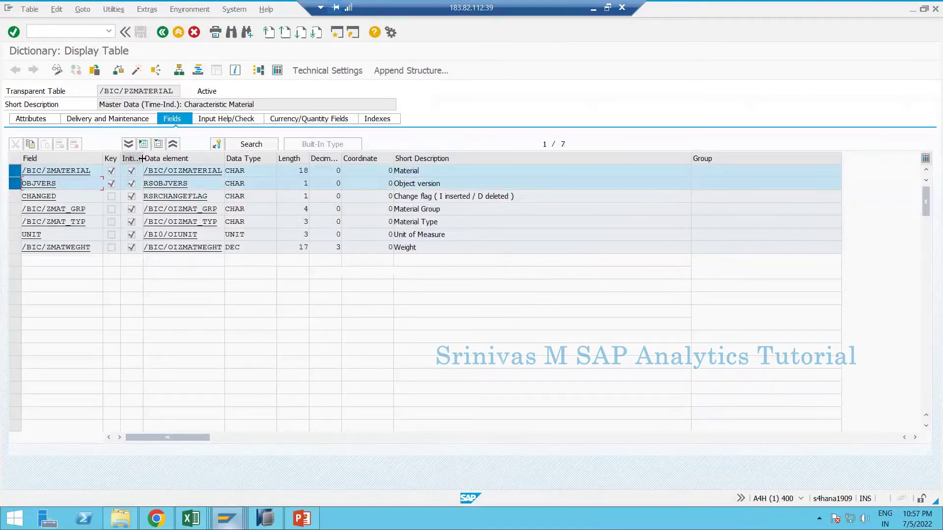
left_click(15, 196)
left_click(18, 210)
left_click(17, 220)
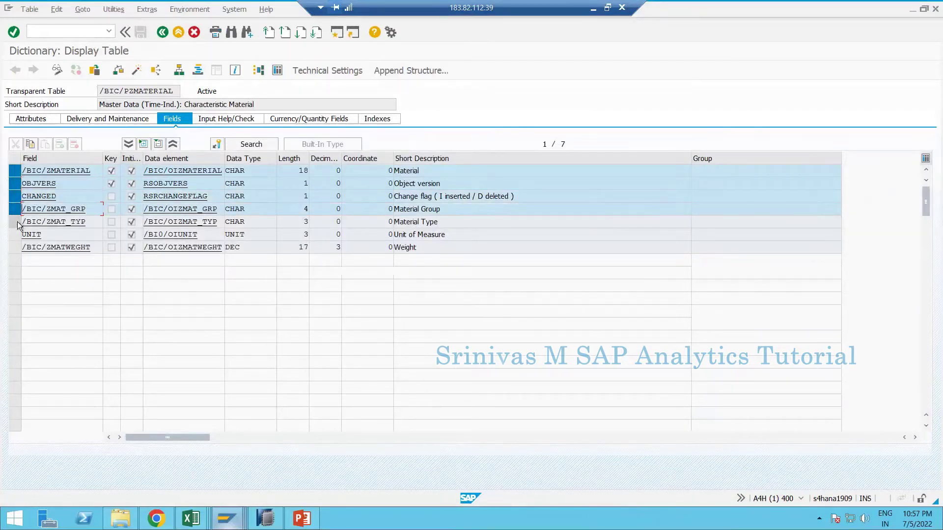
left_click(15, 221)
left_click(15, 209)
left_click(14, 196)
left_click(15, 183)
left_click(15, 171)
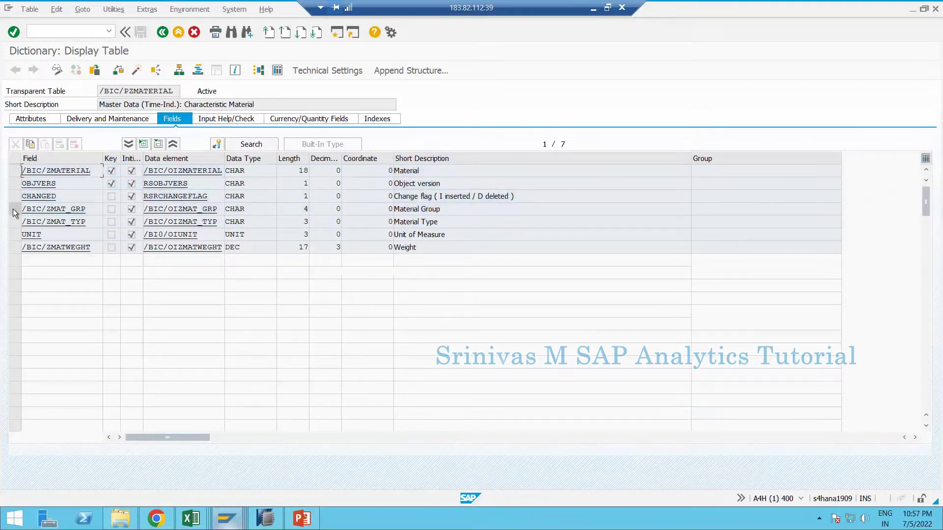
- Select the attribute rows /BIC/ZMAT_GRP, /BIC/ZMAT_TYP, UNIT and /BIC/ZMATWEGHT
left_click(15, 208)
left_click(15, 221)
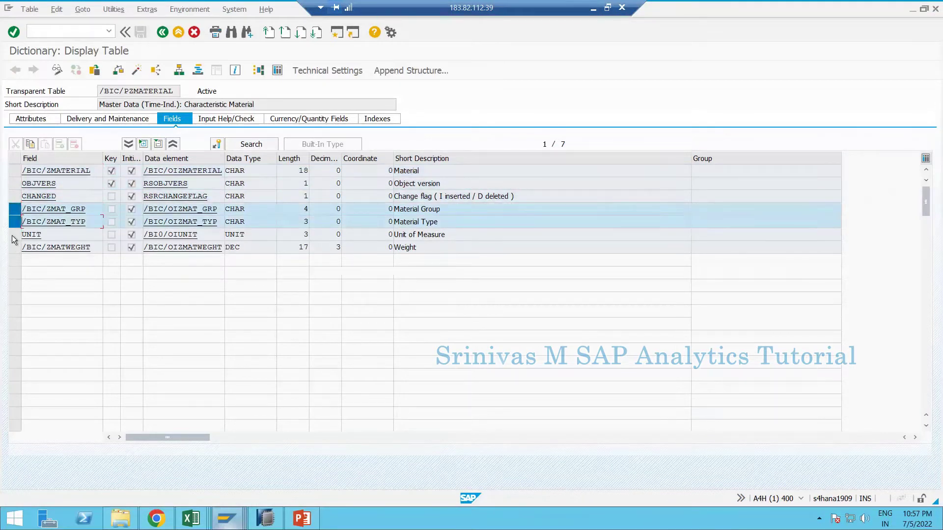
left_click(15, 234)
left_click(14, 247)
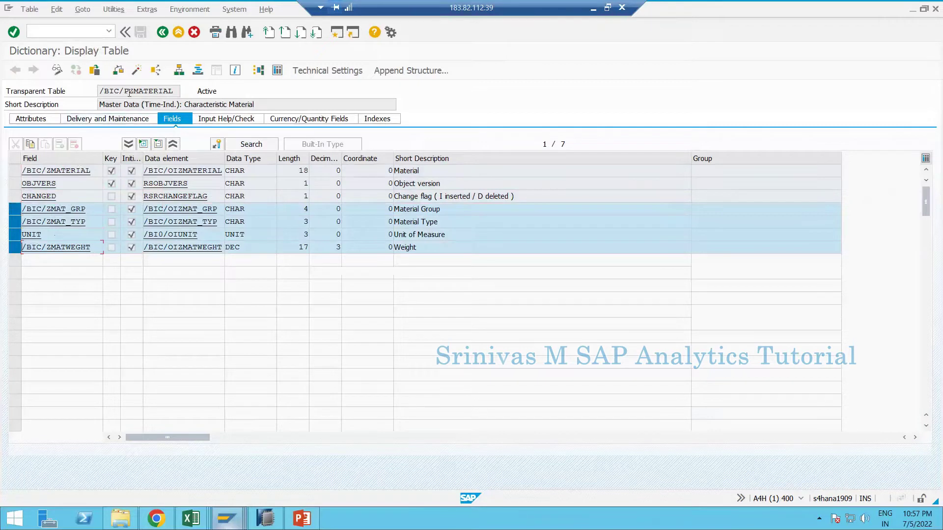
- Highlight ZMATERIAL in the table name and the OBJVERS field, then clear the attribute row selection
left_click_drag(129, 92, 173, 92)
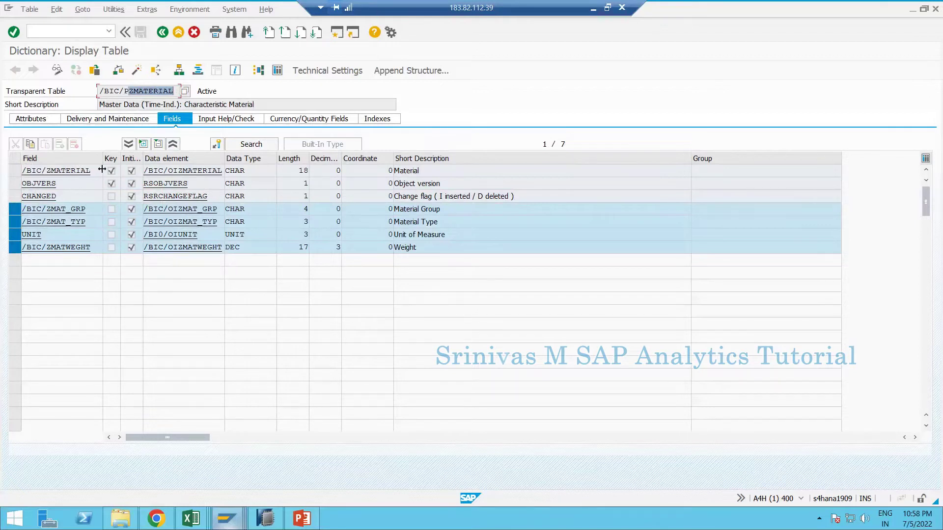
double_click(66, 182)
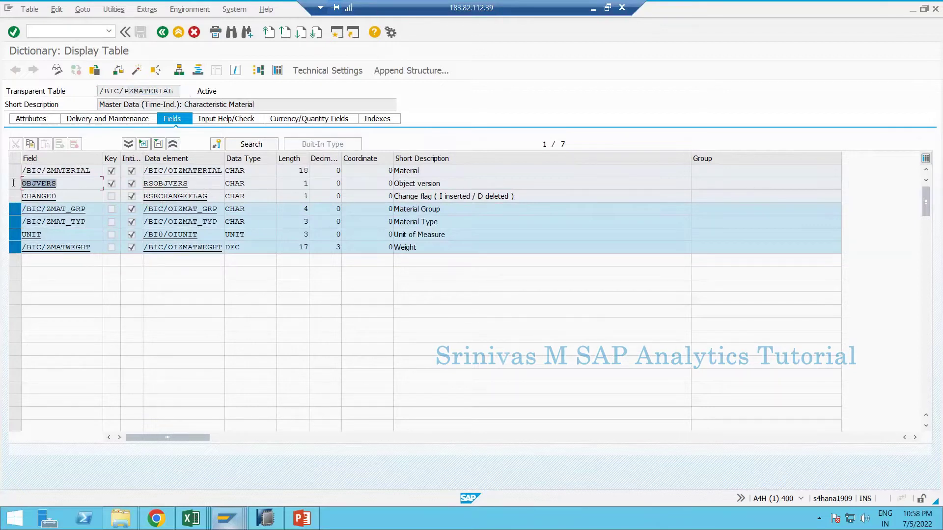
left_click(62, 188)
left_click_drag(57, 183, 6, 184)
left_click(15, 209)
left_click(13, 222)
left_click(14, 234)
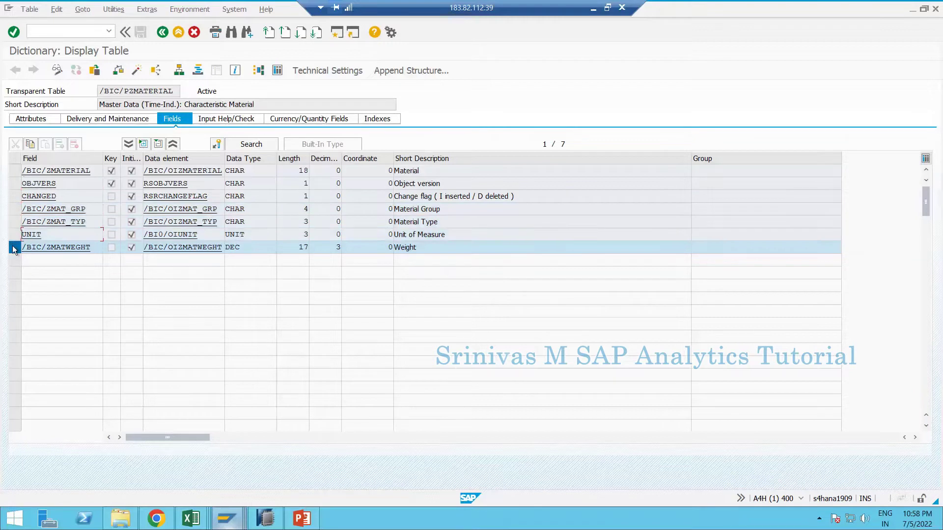
left_click(13, 247)
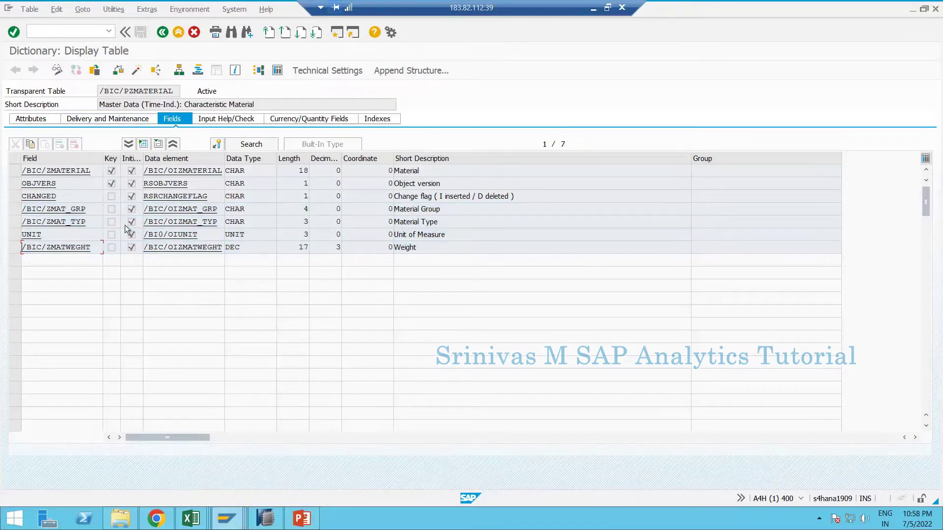
mouse_move(187, 517)
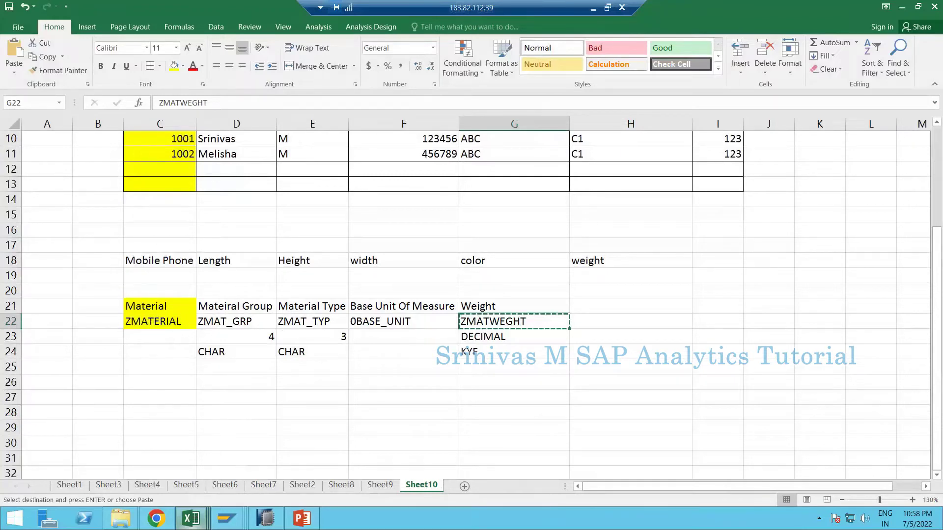
- Select the attribute names ZMAT_GRP through ZMATWEGHT in Book1, then return to ZMATERIAL in HANA Studio
left_click(275, 525)
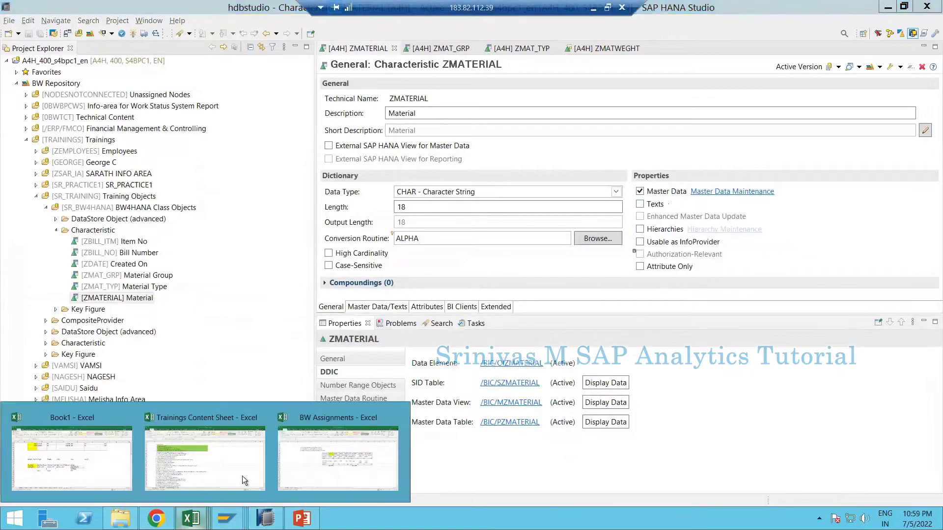
left_click(110, 472)
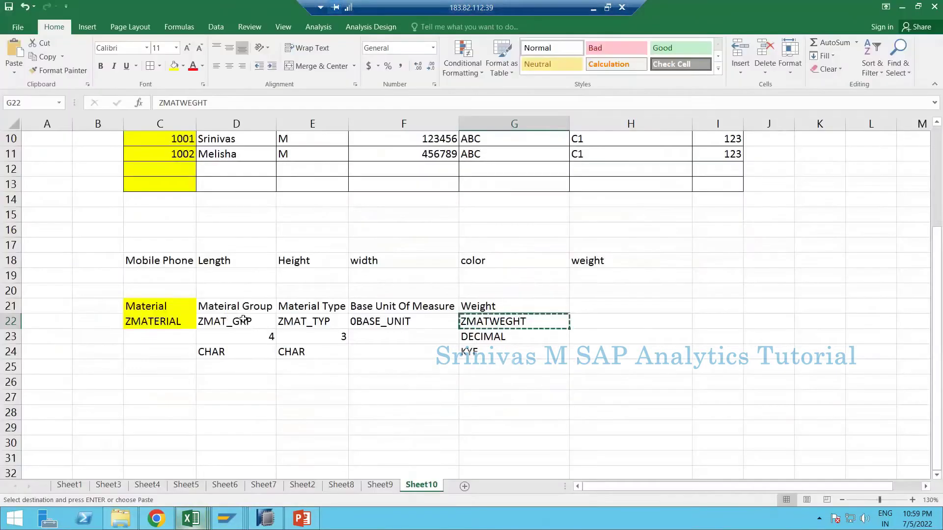
left_click_drag(243, 319, 470, 323)
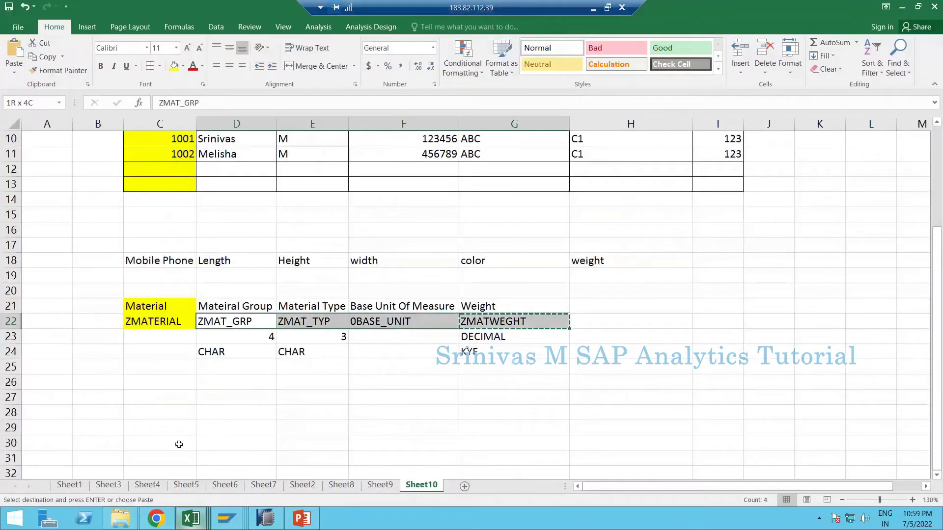
left_click(265, 518)
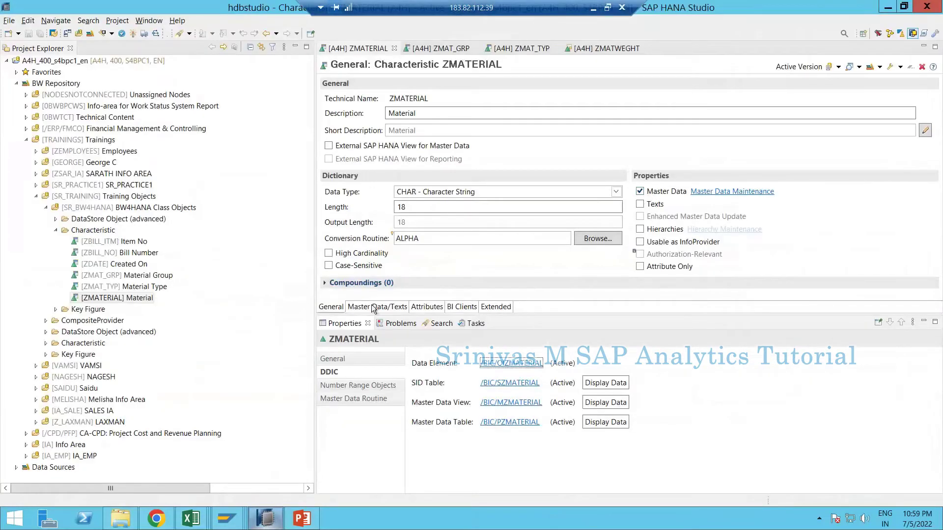
- Review ZMATERIAL's four attributes, then switch to the /BIC/PZMATERIAL table definition in SAP GUI
left_click(423, 307)
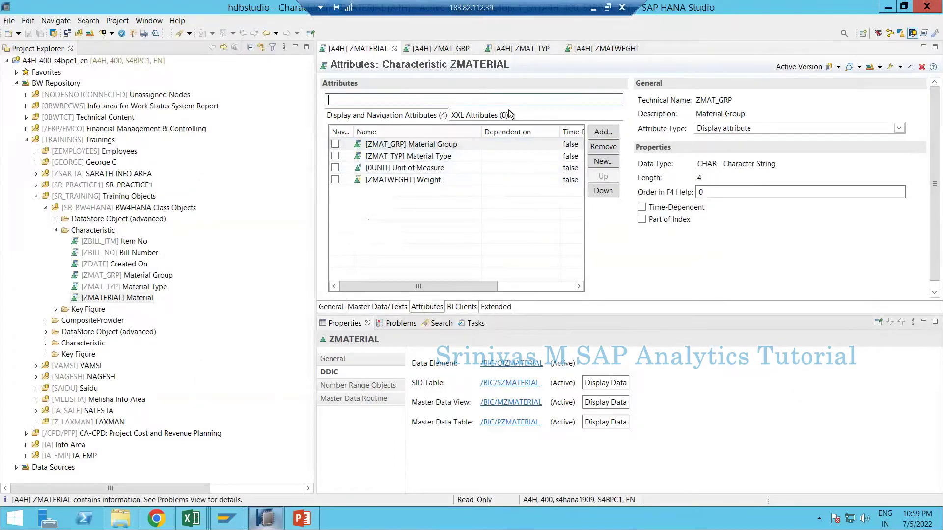
left_click(226, 518)
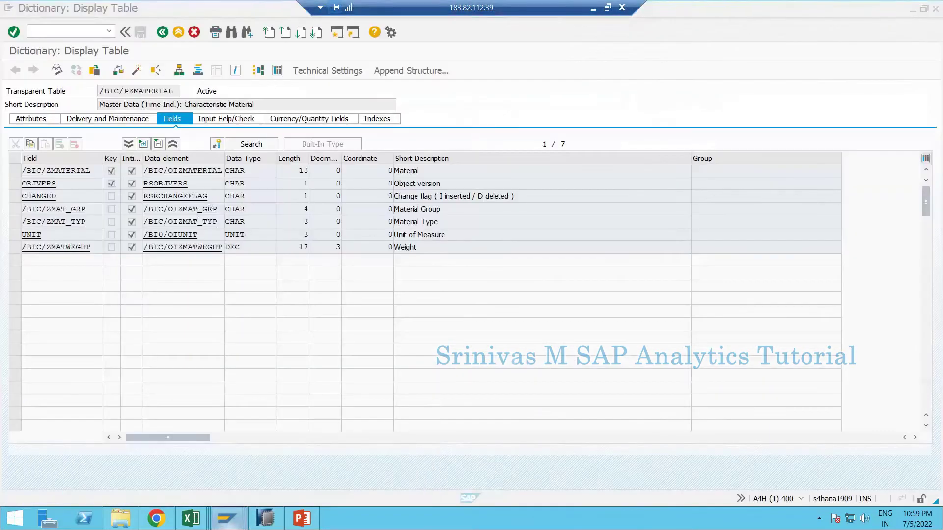
left_click(245, 468)
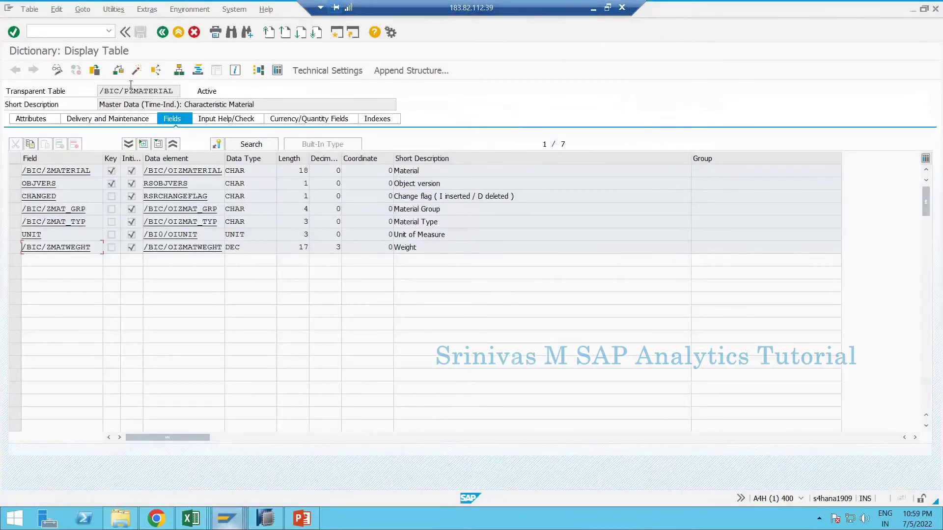
- Mark and unmark the /BIC/PZMATERIAL field rows, then open its Data Browser selection screen
left_click(13, 171)
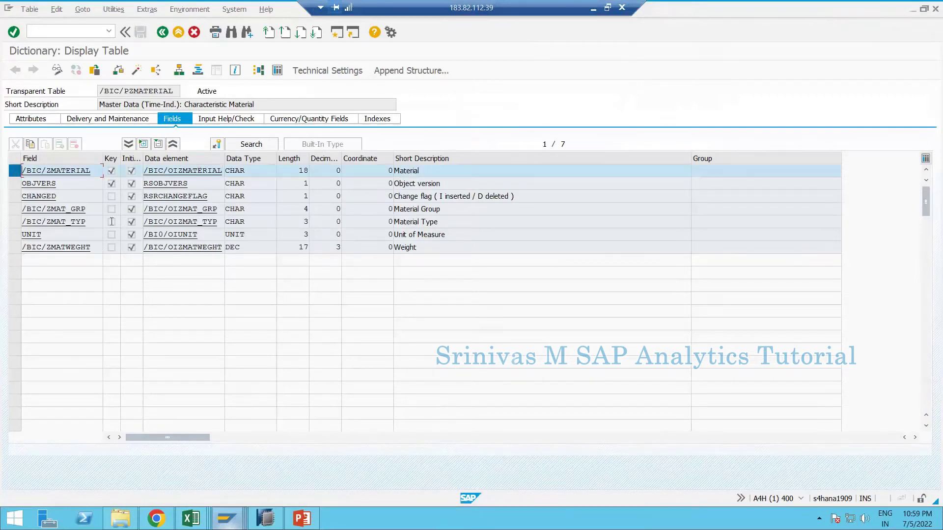
left_click(15, 209)
left_click_drag(15, 221, 14, 234)
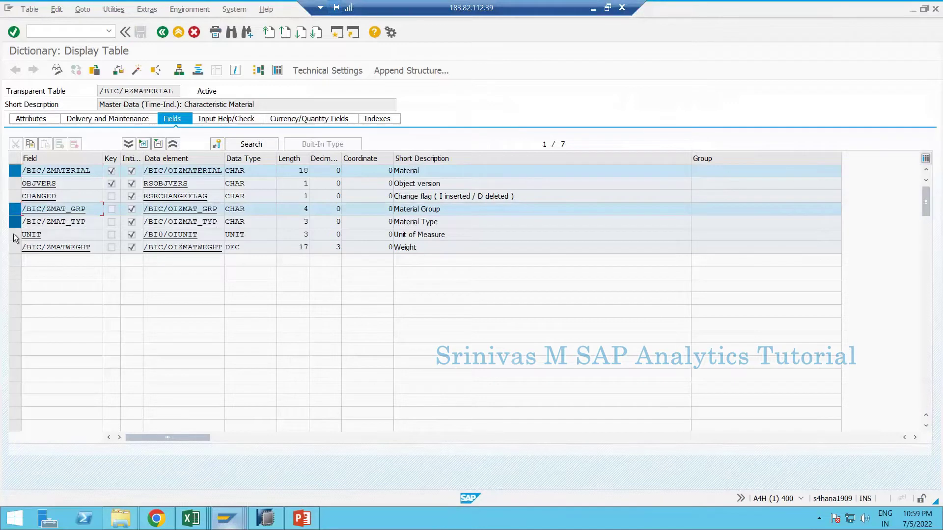
left_click(15, 247)
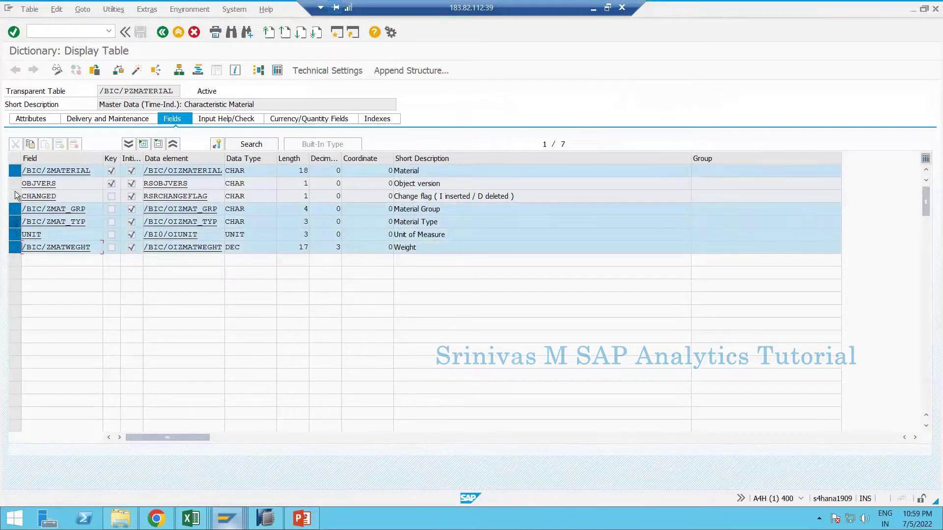
left_click(14, 171)
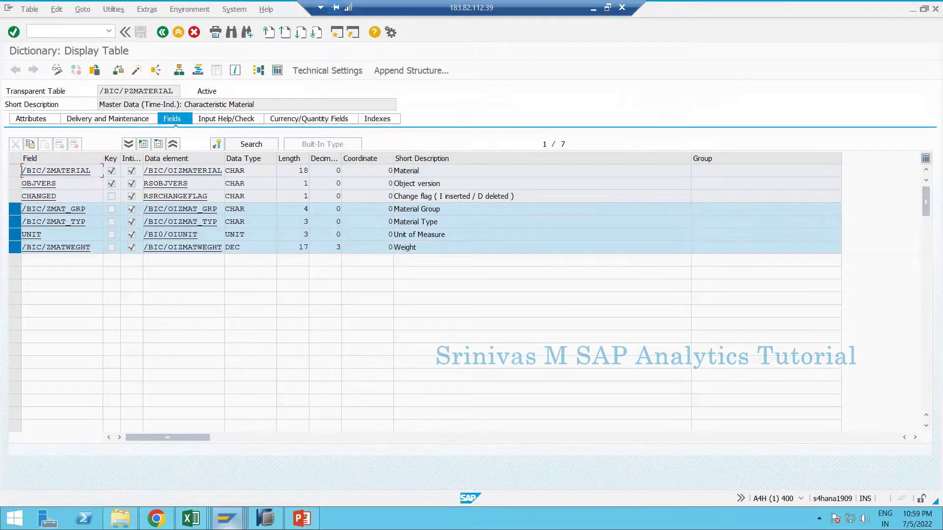
left_click(15, 208)
left_click(15, 222)
left_click(14, 248)
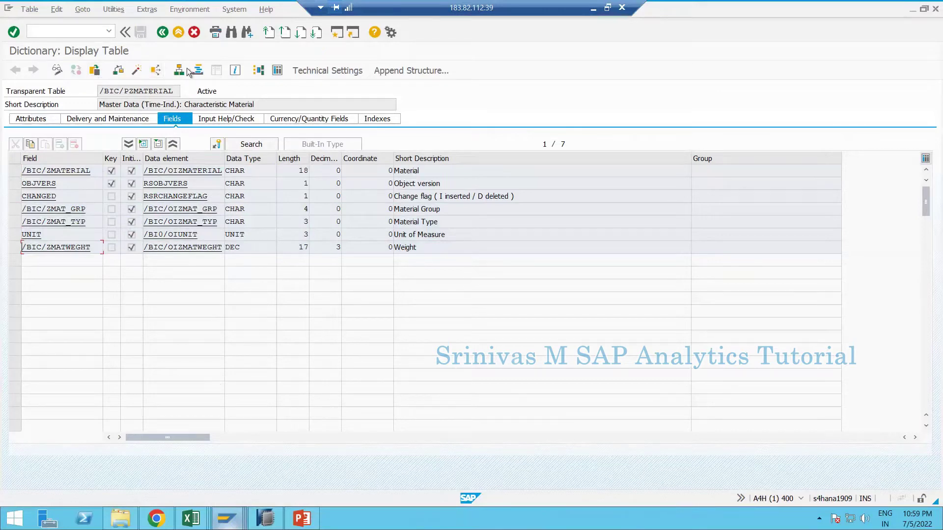
left_click(276, 72)
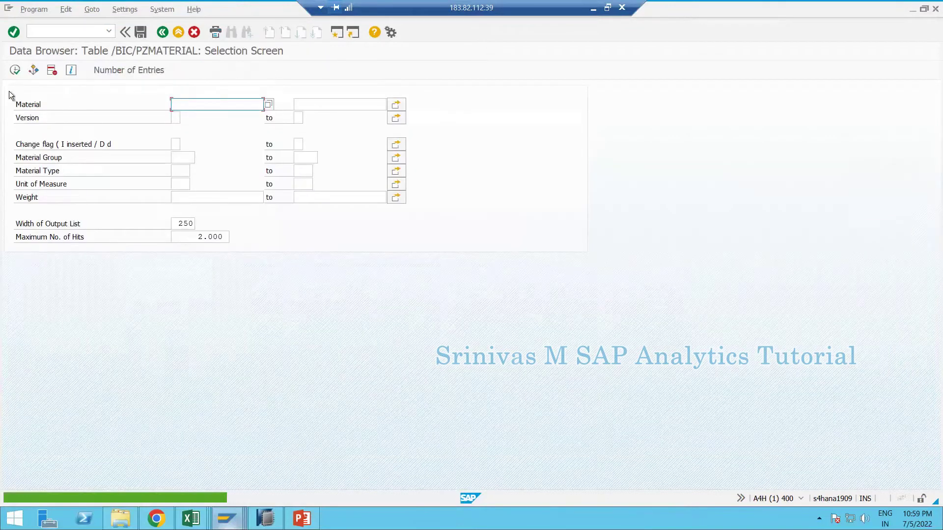
- List the single /BIC/PZMATERIAL entry and inspect its row and Unit of Measure value
left_click(14, 69)
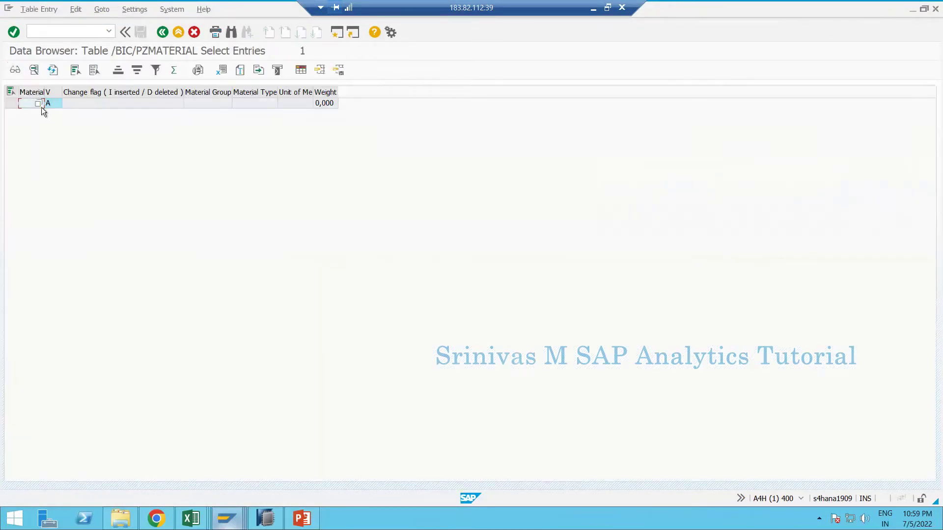
left_click(10, 103)
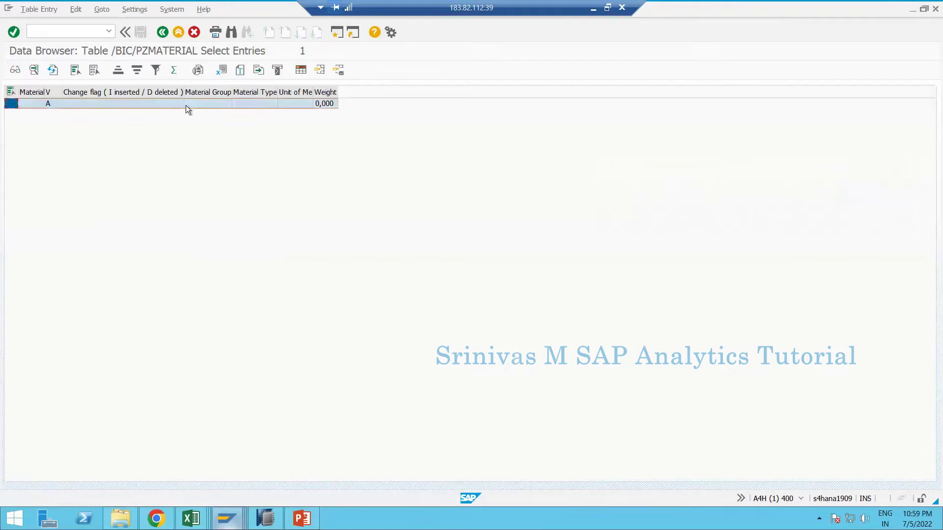
left_click(158, 100)
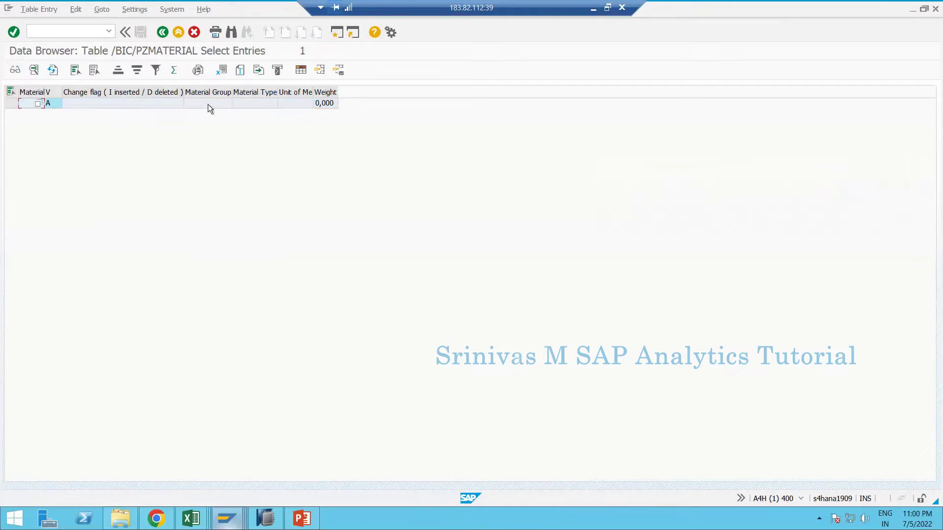
left_click(291, 105)
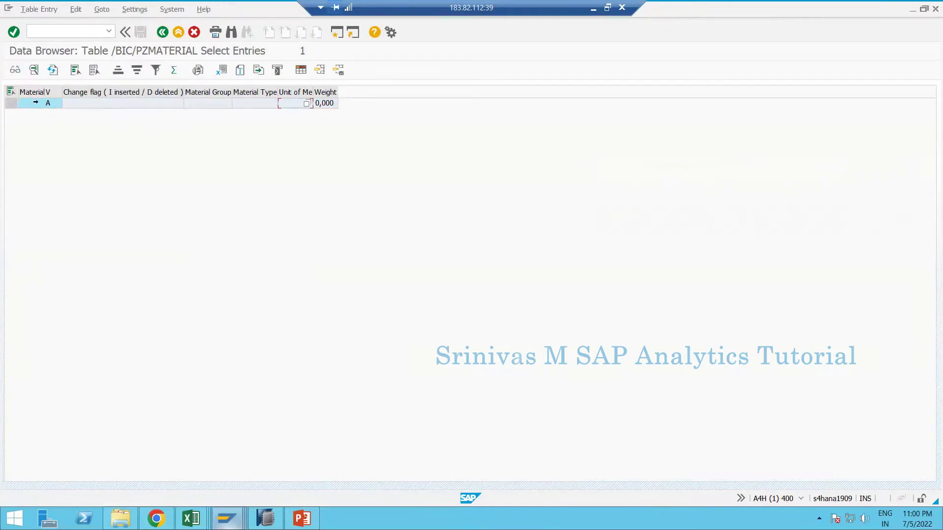
left_click(11, 103)
left_click(136, 105)
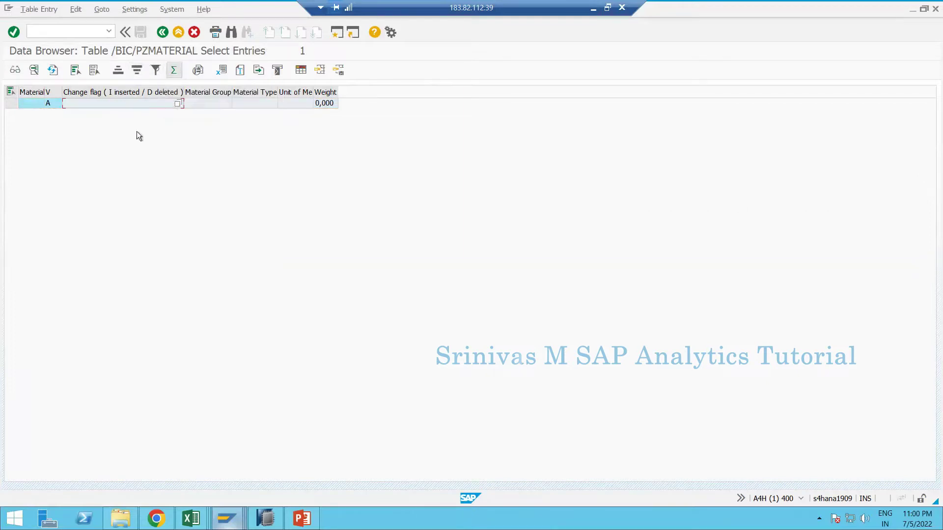
left_click(11, 103)
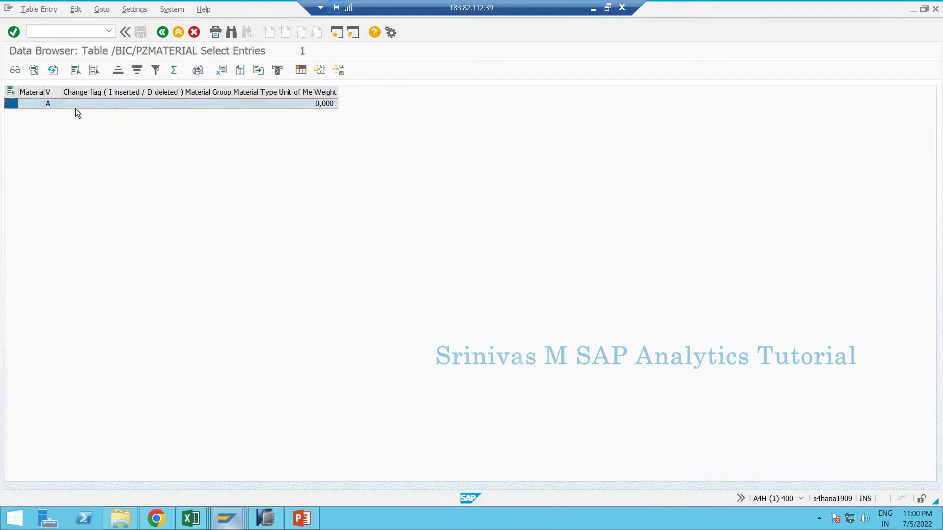
left_click(64, 103)
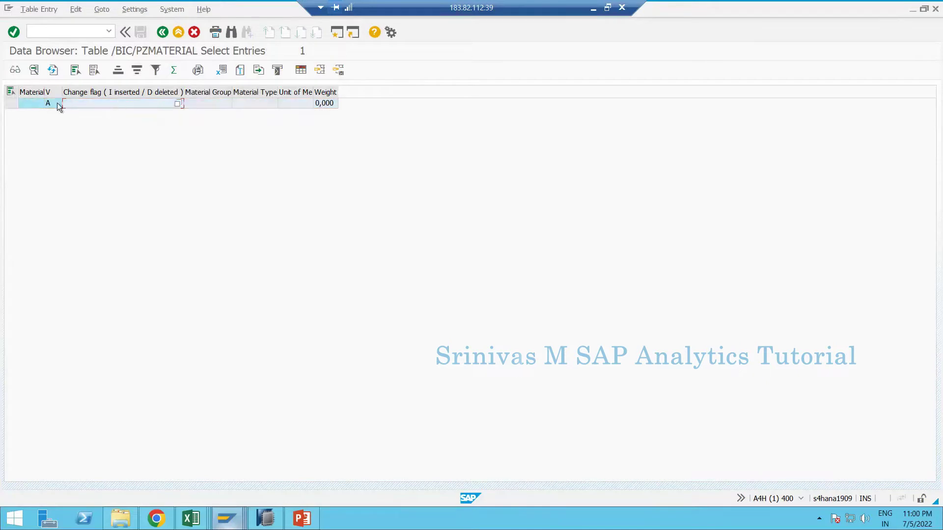
- Widen the V version column and review the possible object version values without choosing one
left_click(55, 94)
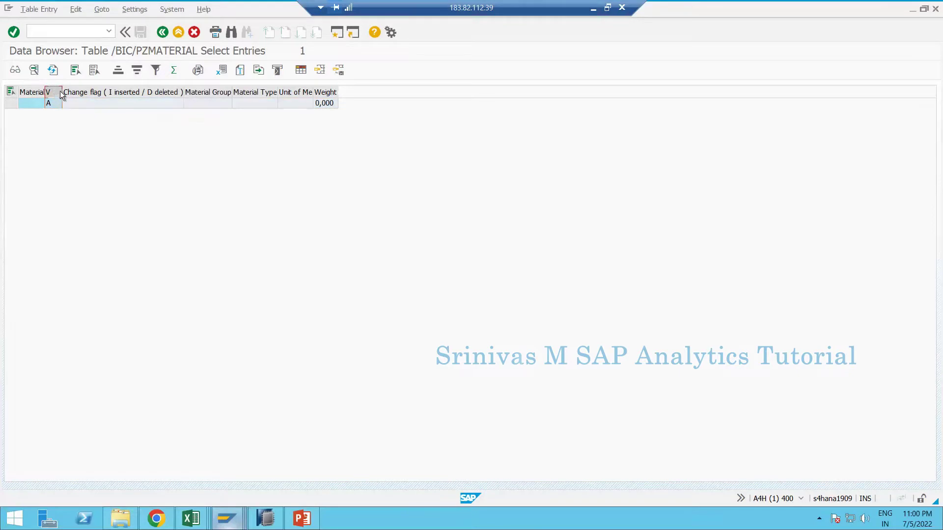
left_click_drag(62, 94, 93, 95)
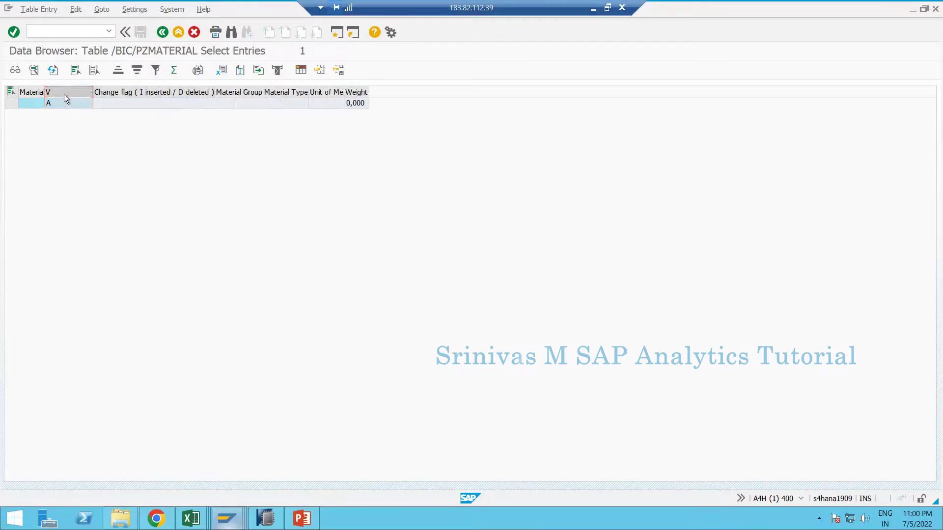
double_click(78, 102)
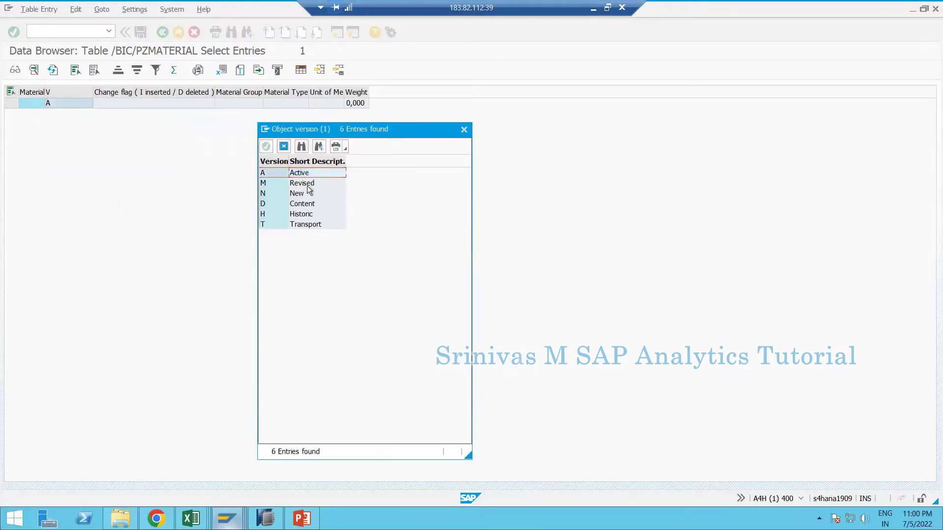
left_click(308, 185)
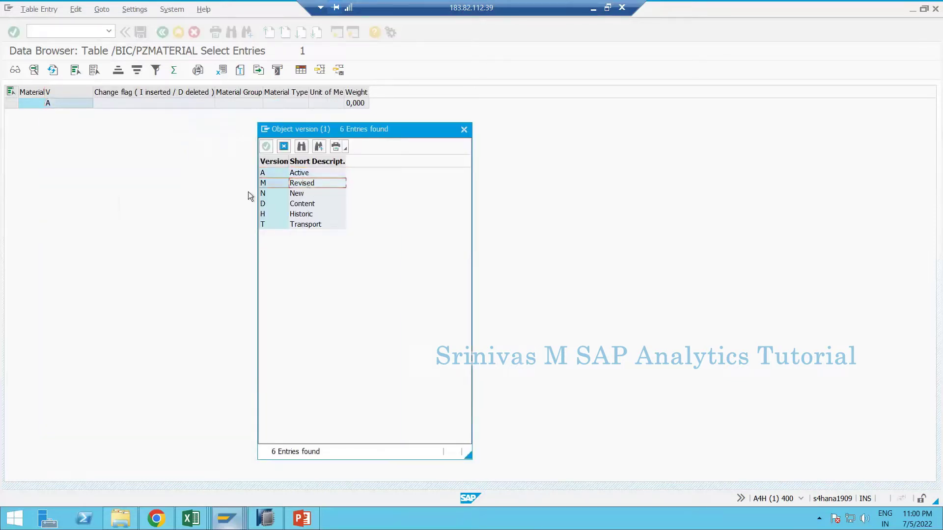
left_click(273, 202)
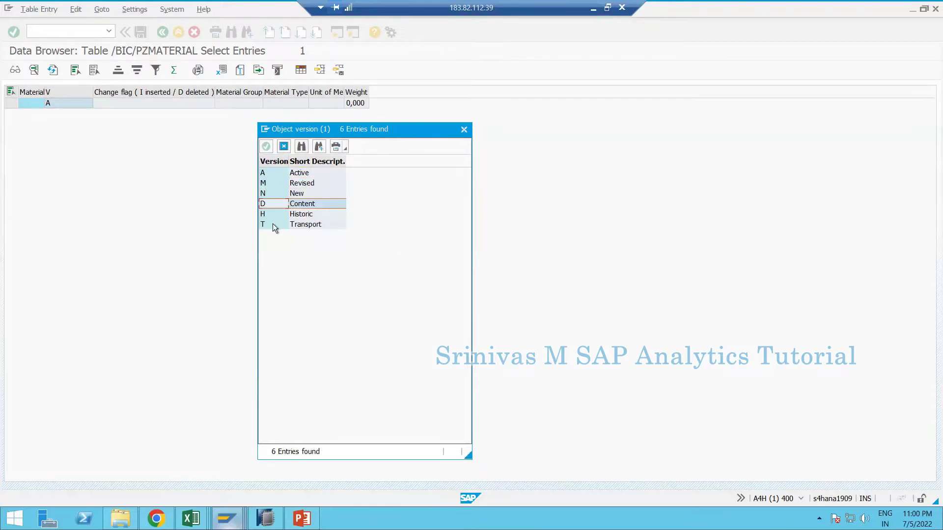
left_click(464, 130)
left_click(12, 104)
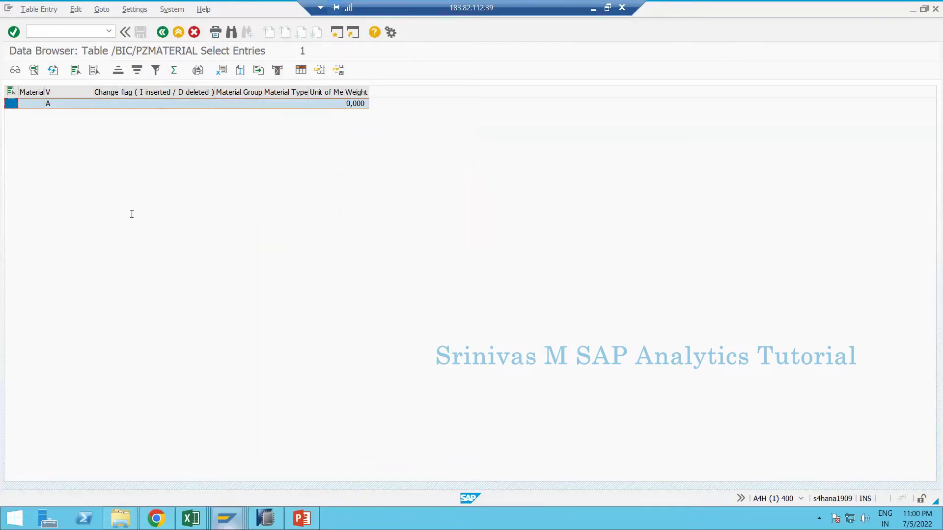
- Back out to the ABAP Dictionary initial screen and return to SAP HANA Studio
key("F3")
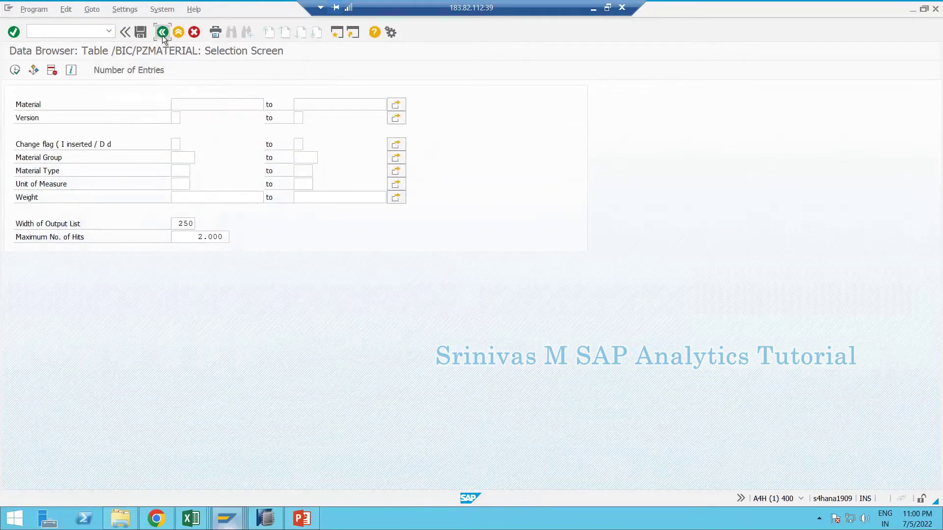
left_click(162, 32)
left_click(162, 32)
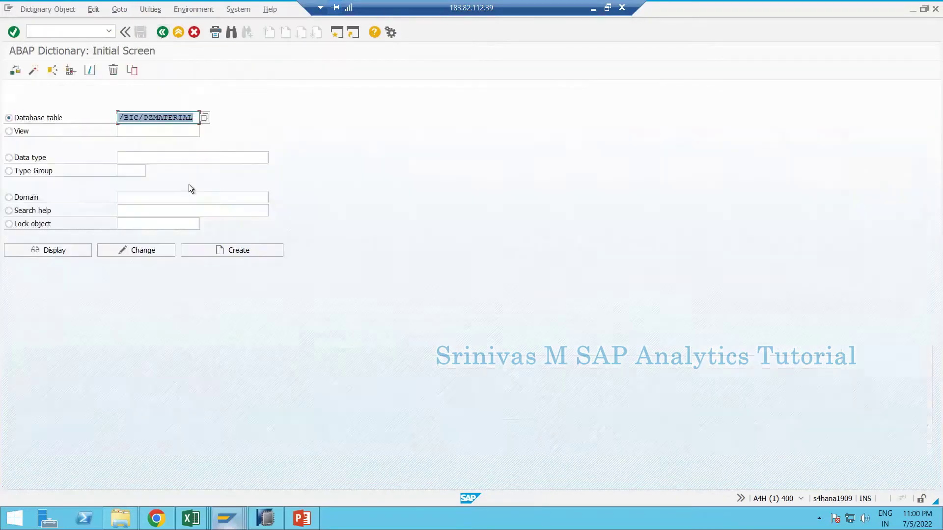
mouse_move(265, 518)
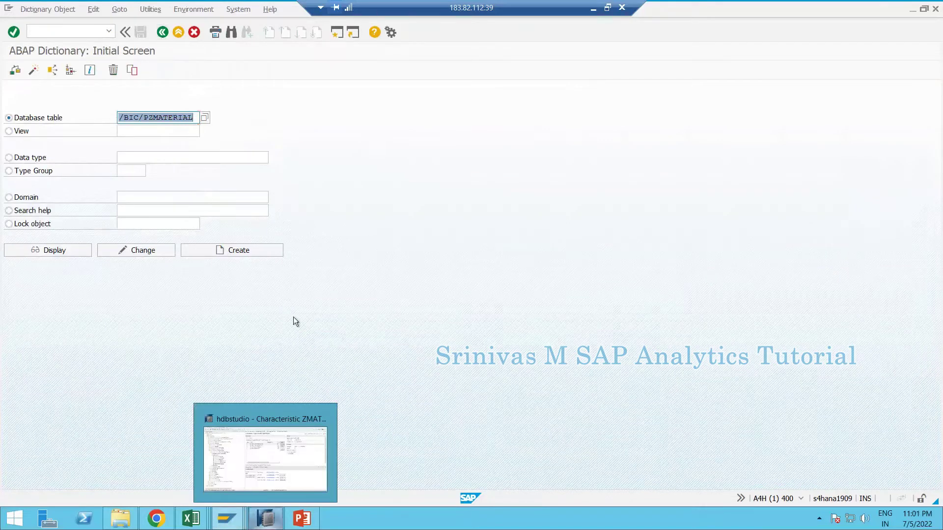
left_click(282, 450)
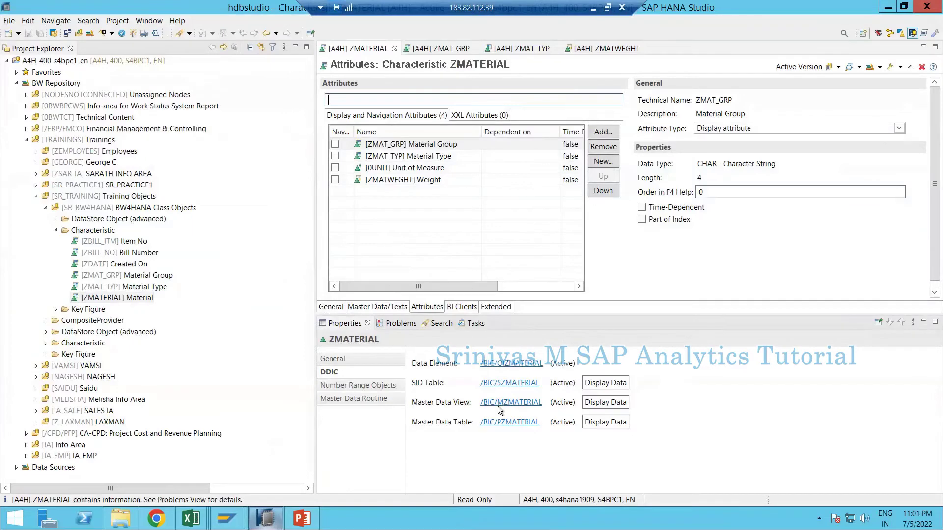
left_click(194, 518)
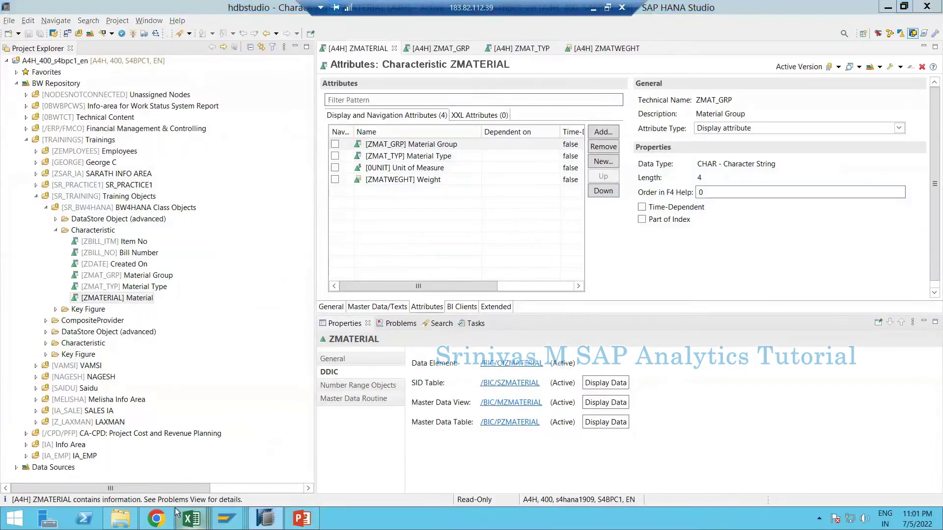
- Review the employee rows and the ZMATERIAL attribute names in row C22:G22 of Sheet10
left_click(73, 476)
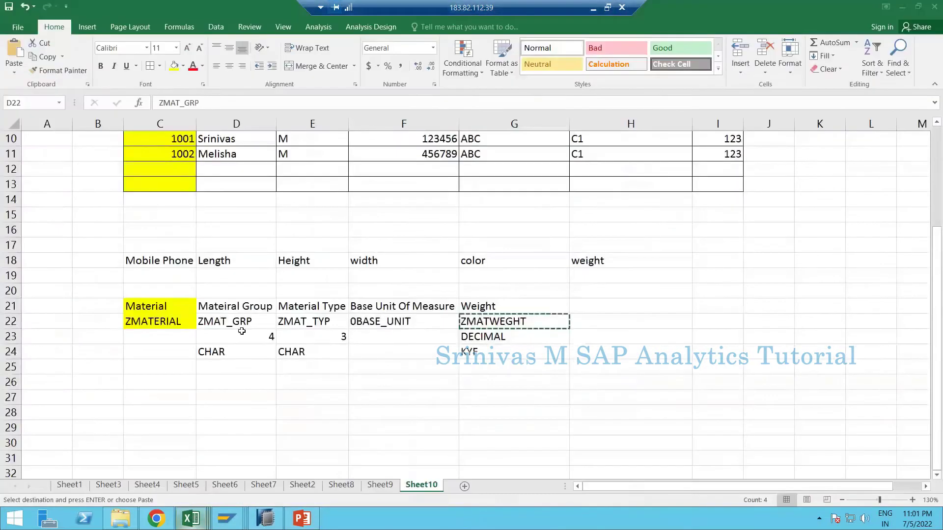
scroll(209, 237, "up", 2)
left_click(146, 212)
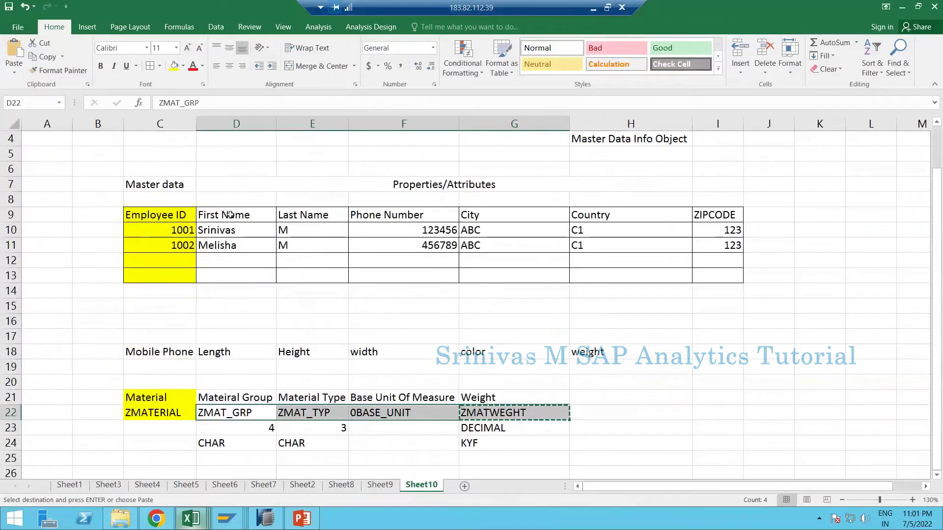
left_click_drag(181, 237, 727, 255)
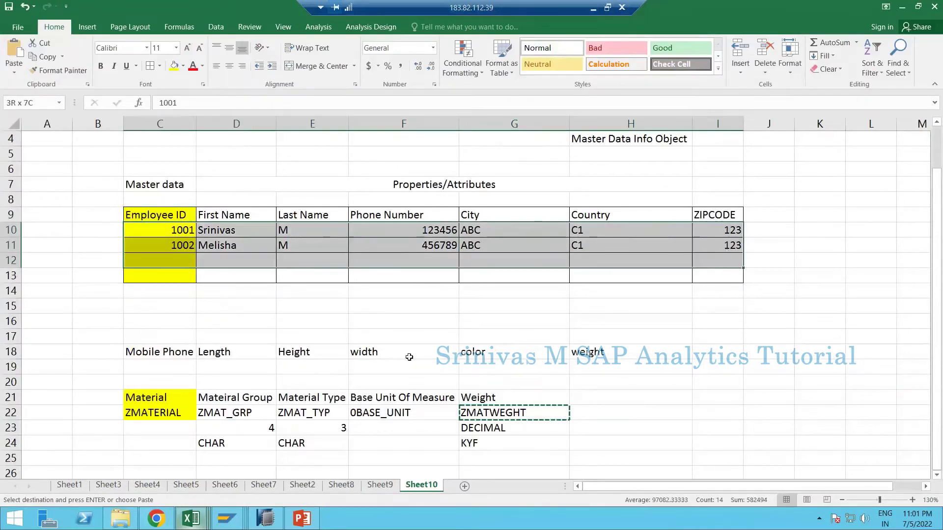
scroll(181, 404, "down", 1)
scroll(181, 404, "down", 1)
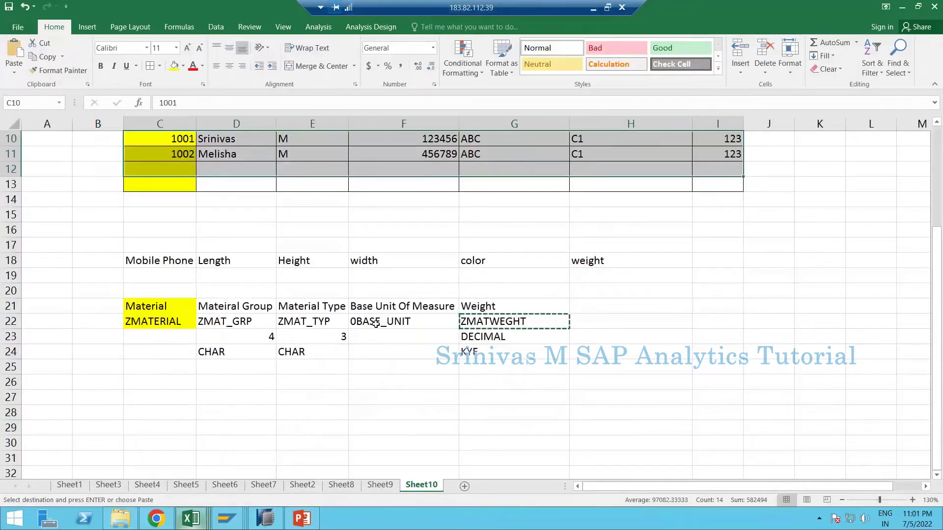
left_click_drag(152, 322, 510, 322)
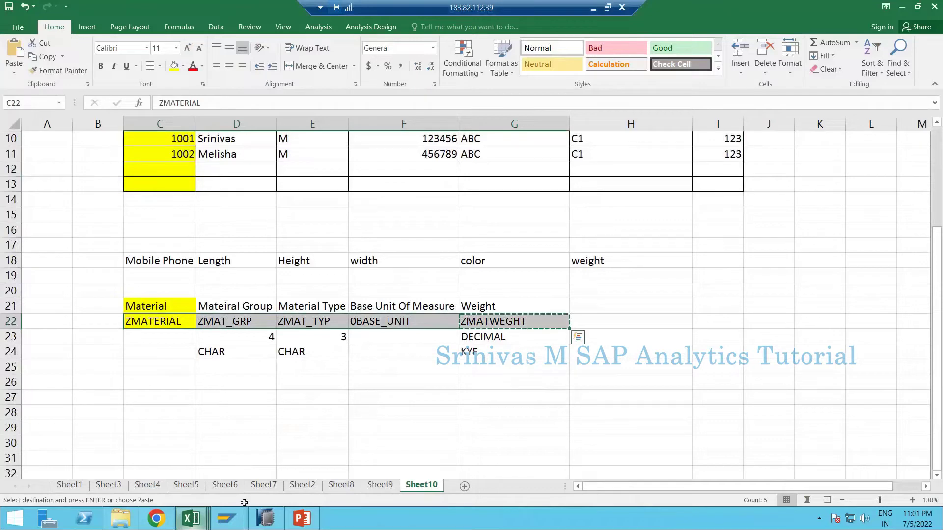
left_click(265, 518)
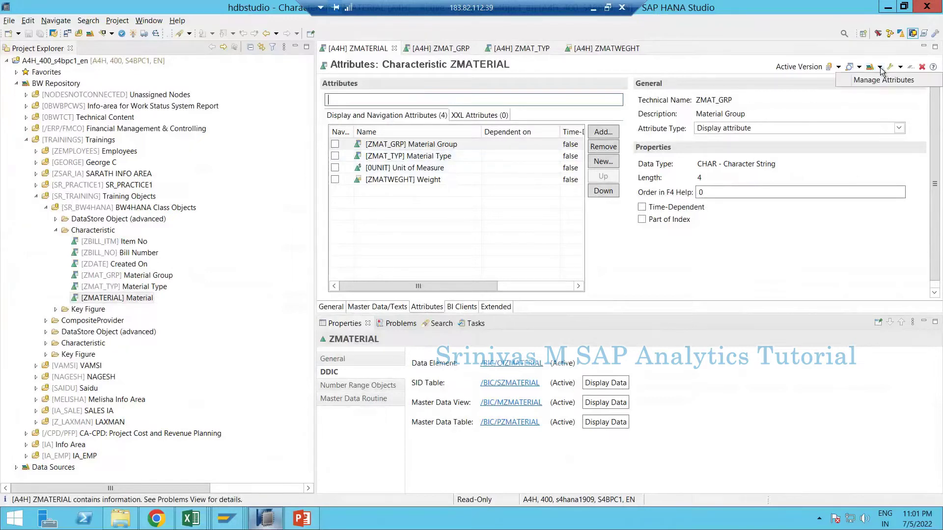
- Launch Master Data Maintenance for ZMATERIAL and keep using Google Chrome to open it
left_click(900, 68)
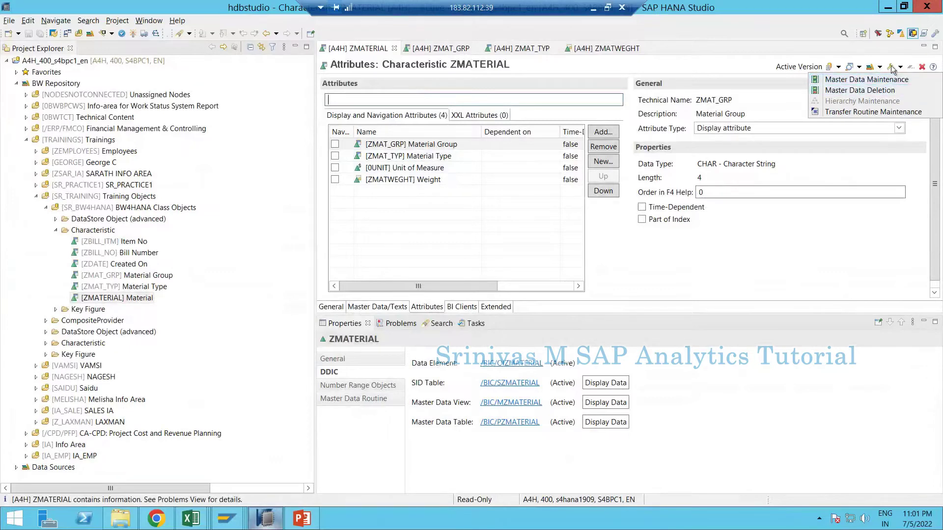
left_click(839, 82)
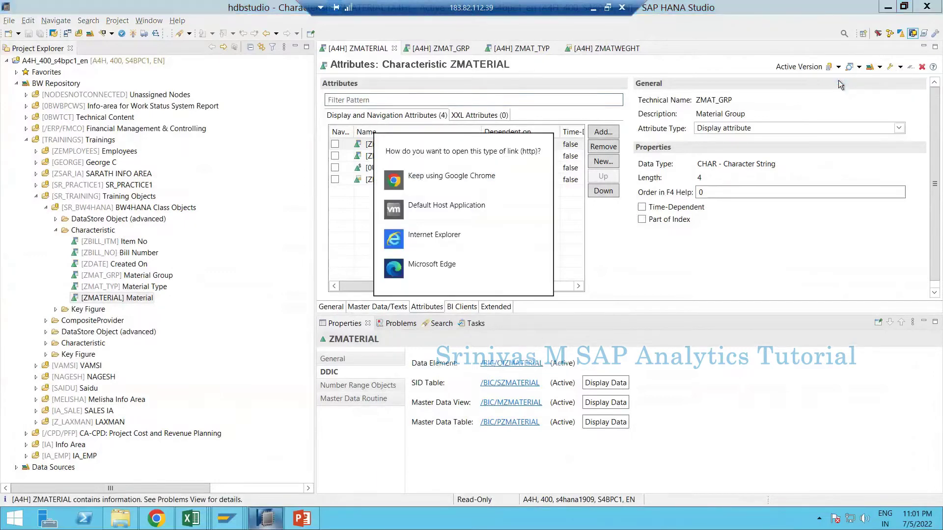
left_click(428, 186)
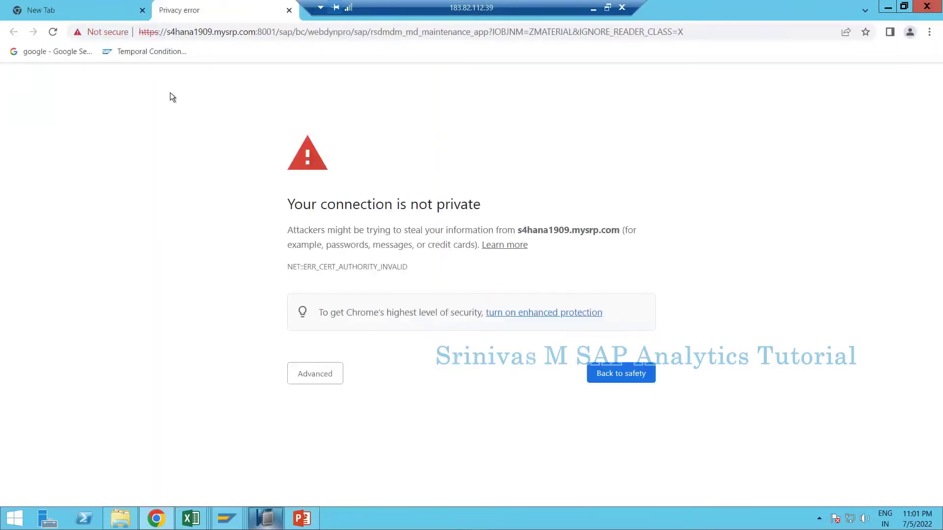
- Proceed past the certificate warning, confirm resubmission, and log on with the user's credentials
left_click(310, 372)
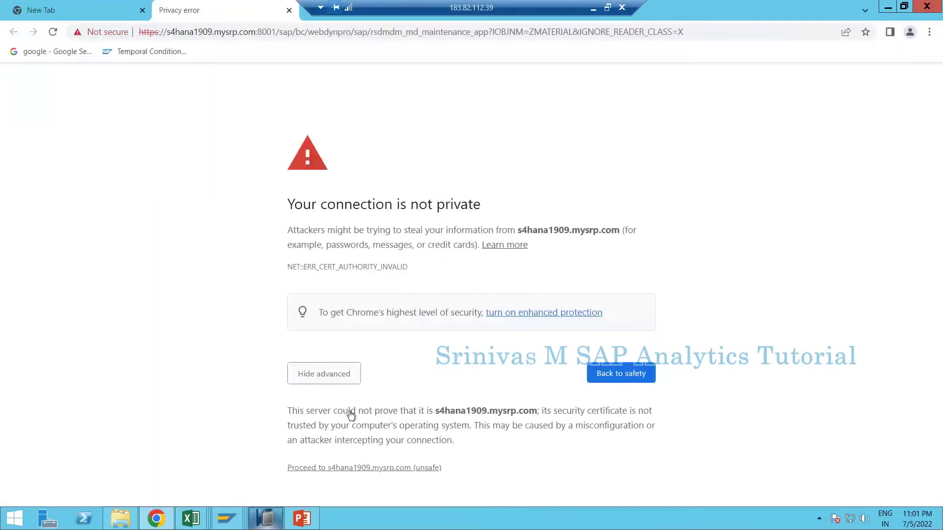
left_click(335, 471)
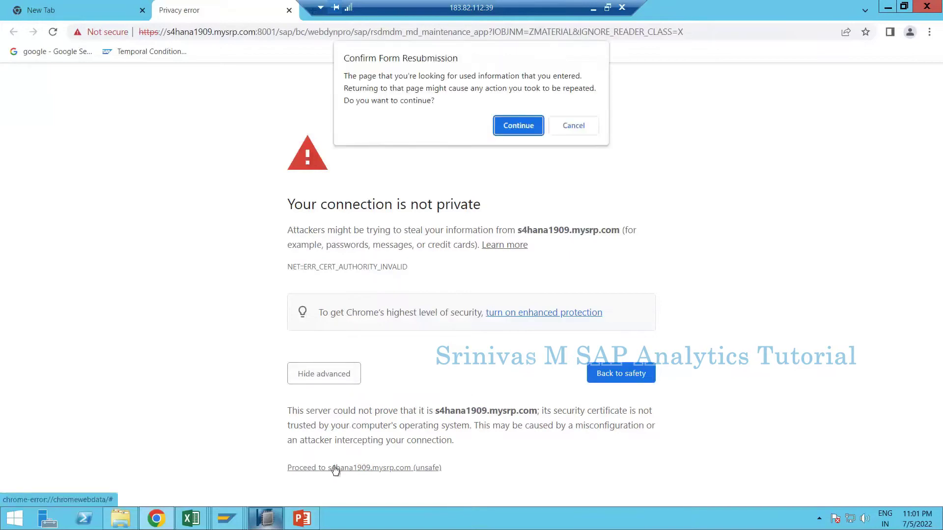
left_click(518, 125)
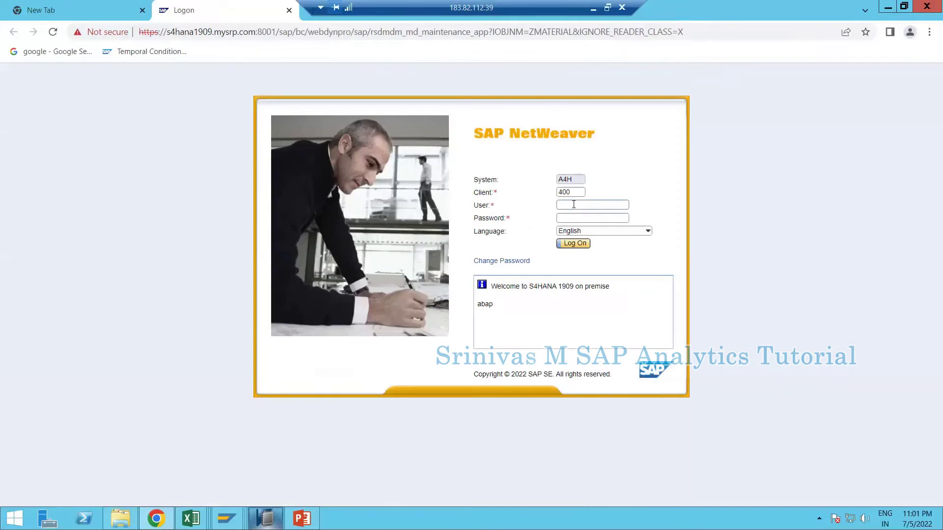
type("s4bpc1********")
key("Return")
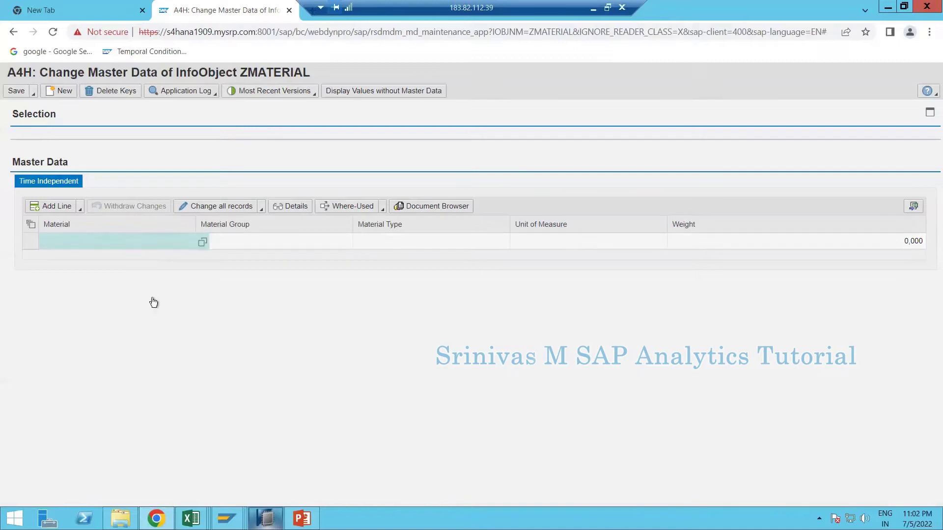
- Add material M1 with Material Group MG01 and Material Type T01
left_click(55, 206)
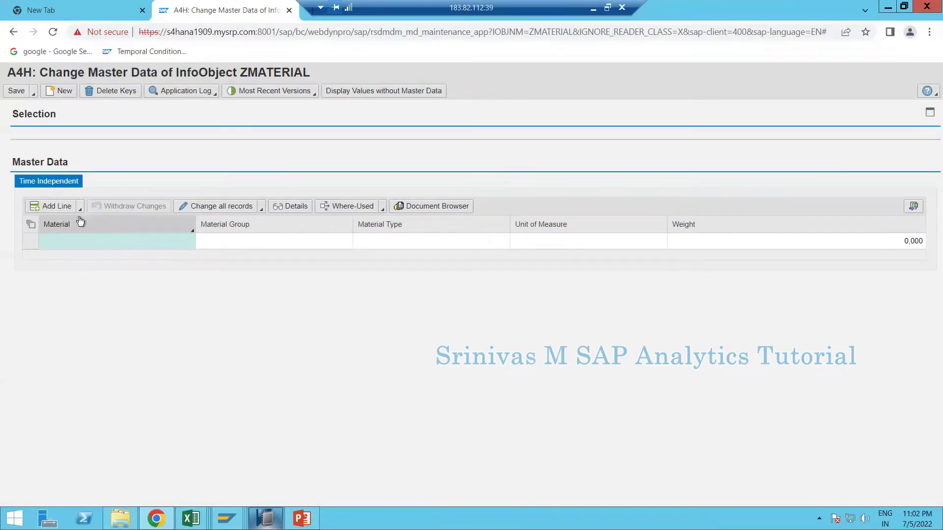
left_click(55, 206)
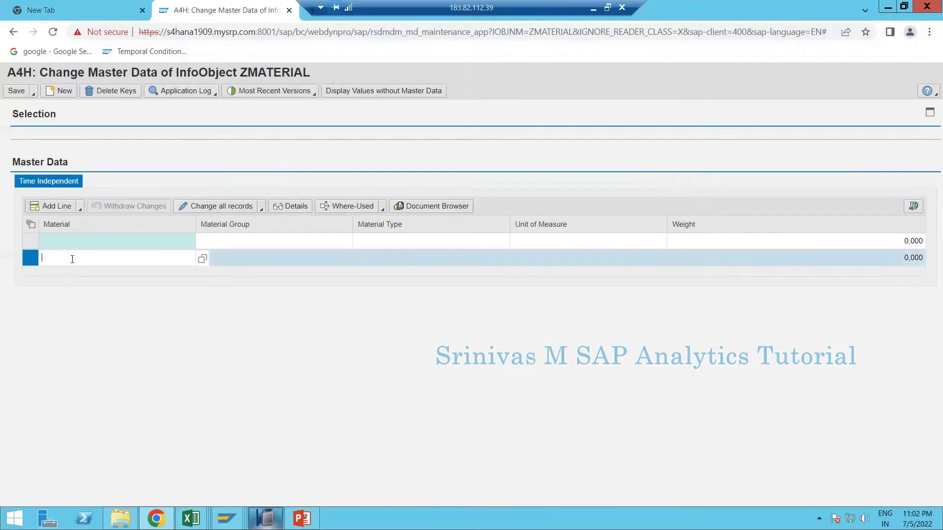
type("M1")
key("Tab")
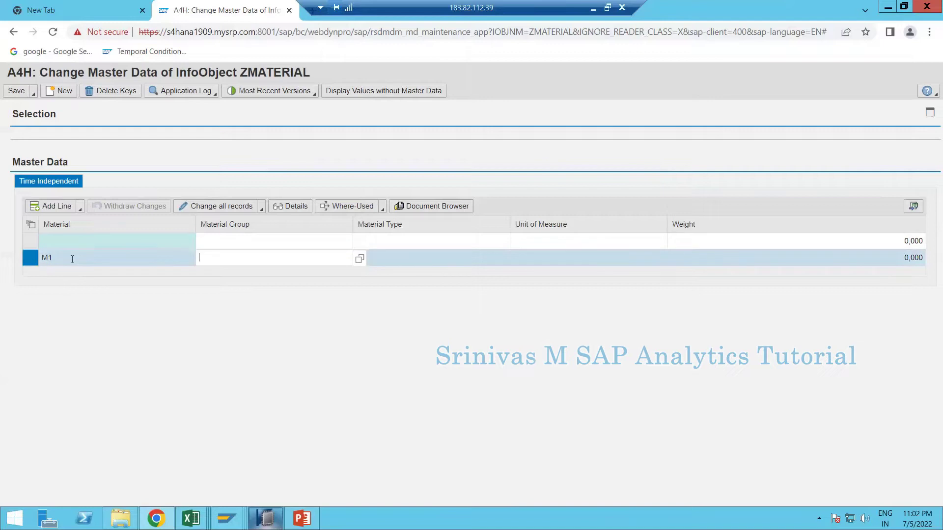
type("MG1")
key("Tab")
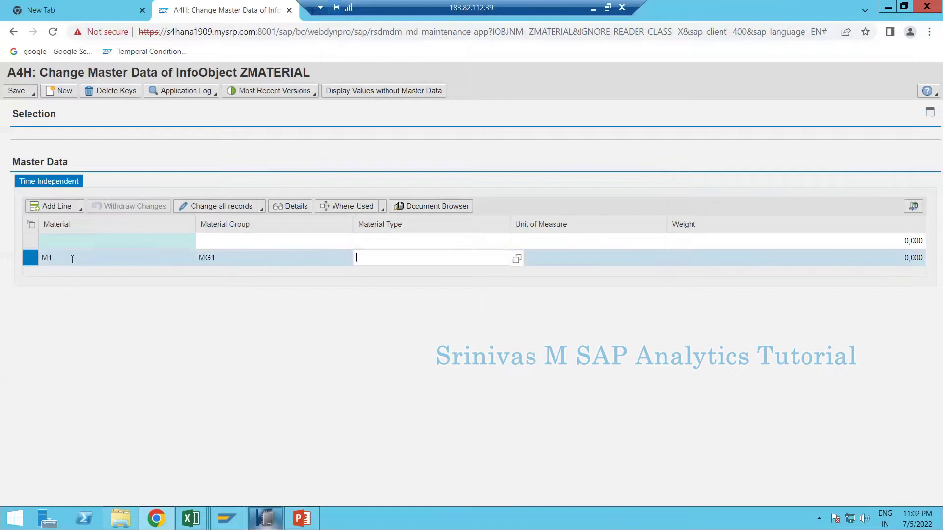
type("M")
left_click(216, 257)
left_click(216, 257)
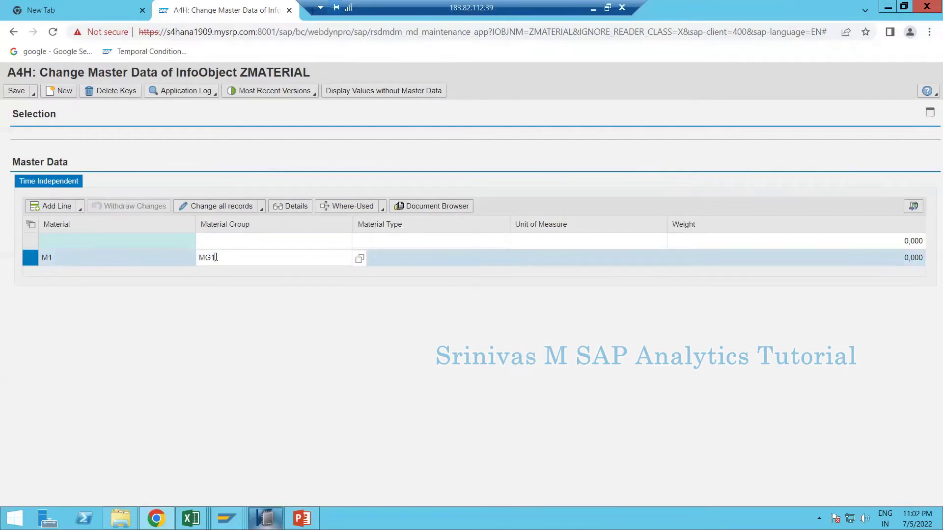
type("0")
left_click(385, 256)
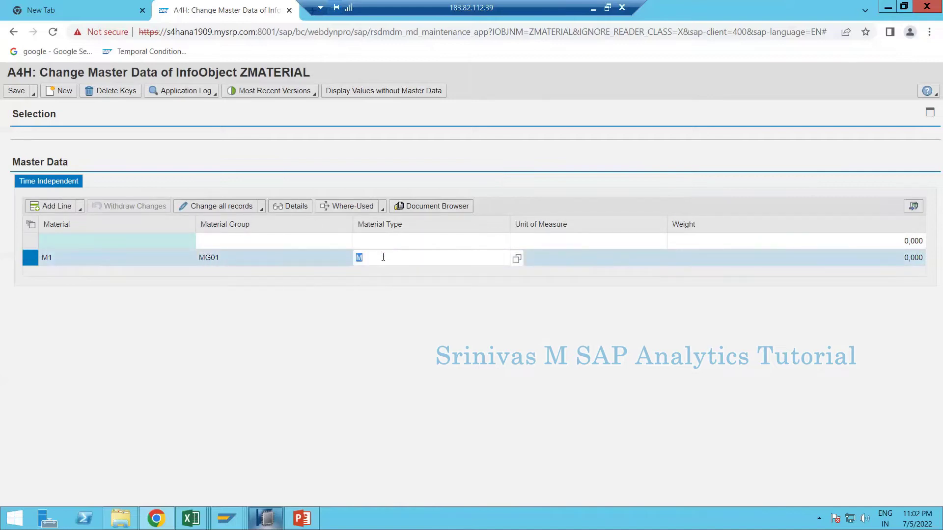
left_click(383, 257)
key("BackSpace")
type("T01")
- Give M1 unit of measure ST and weight 1
left_click(556, 261)
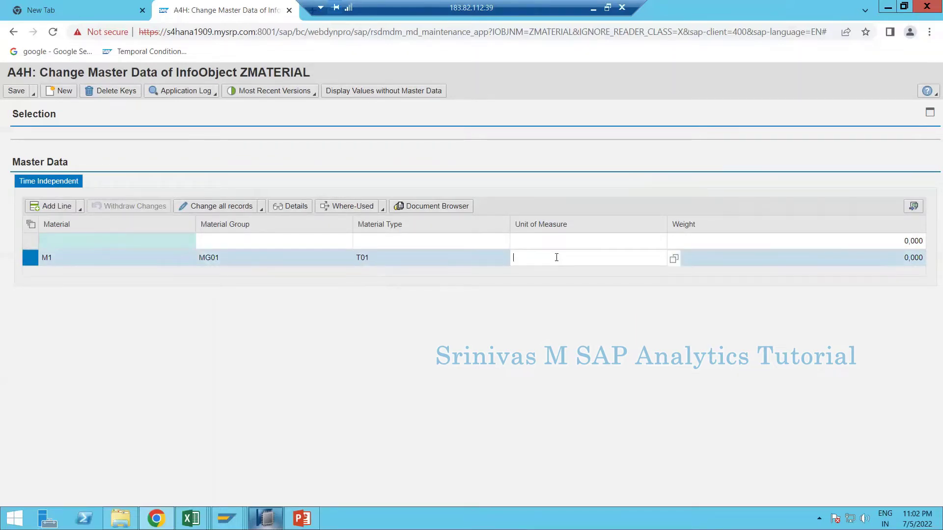
type("P")
key("BackSpace")
type("ST")
key("Tab")
key("shift+Tab")
key("Tab")
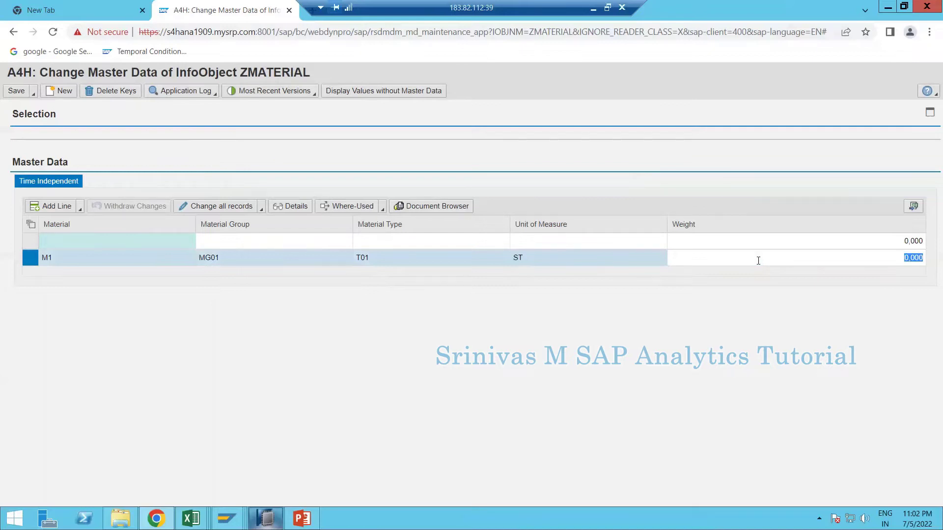
type("1")
key("Tab")
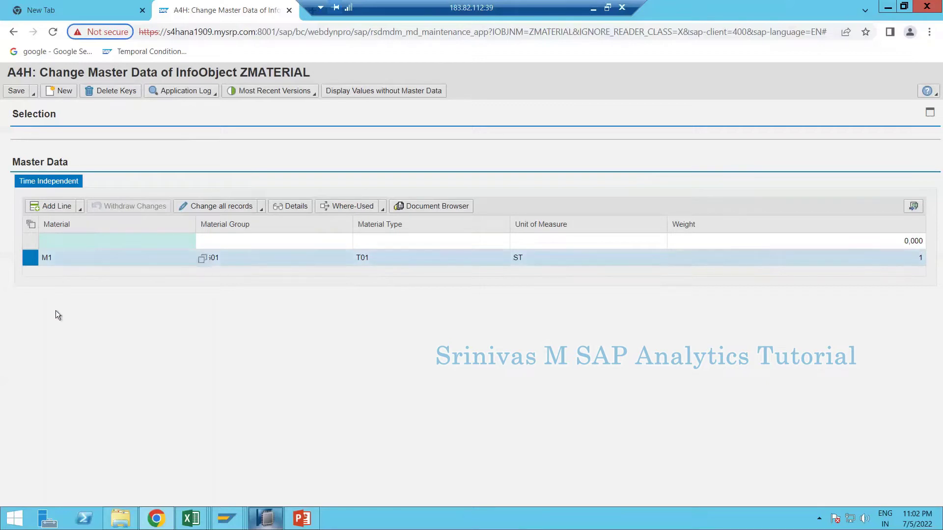
- Add material M2 with group MG01, type T01, unit PC and weight 1
left_click(50, 206)
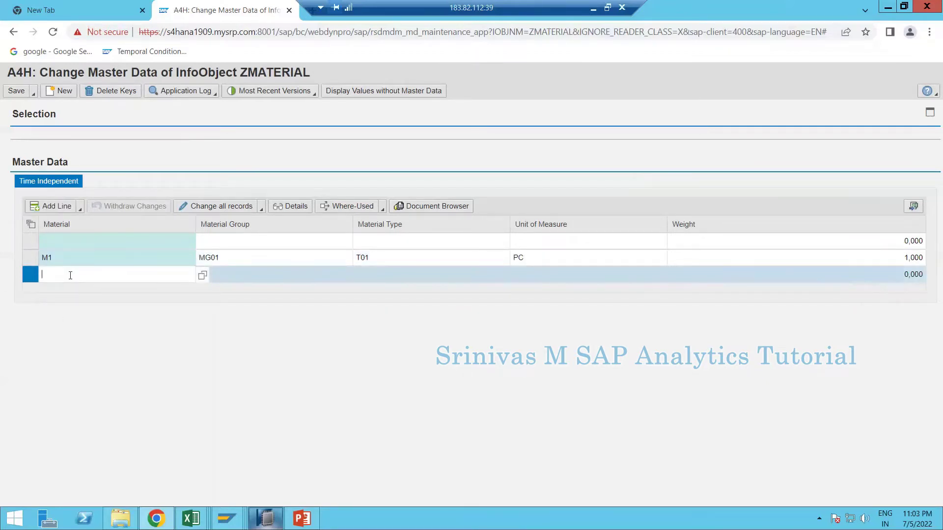
type("M2")
key("Tab")
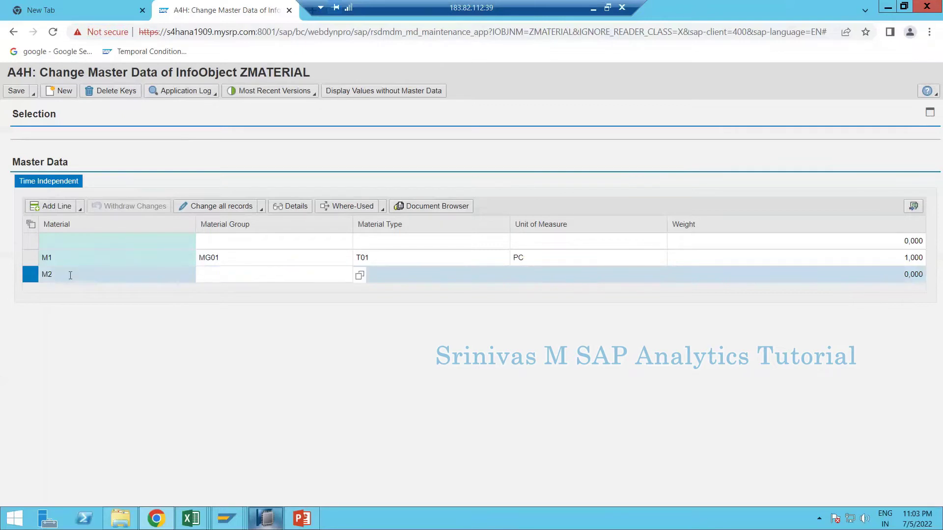
type("MG01")
key("Tab")
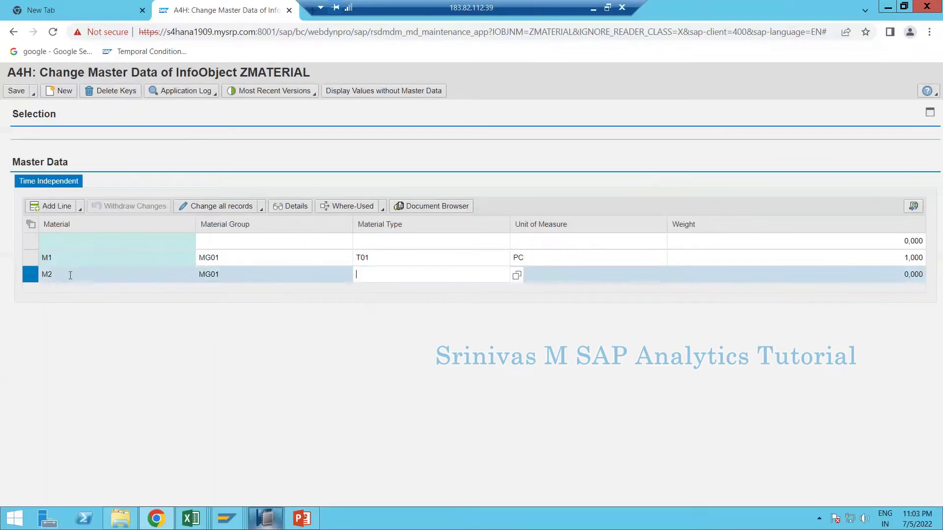
type("T01")
key("Tab")
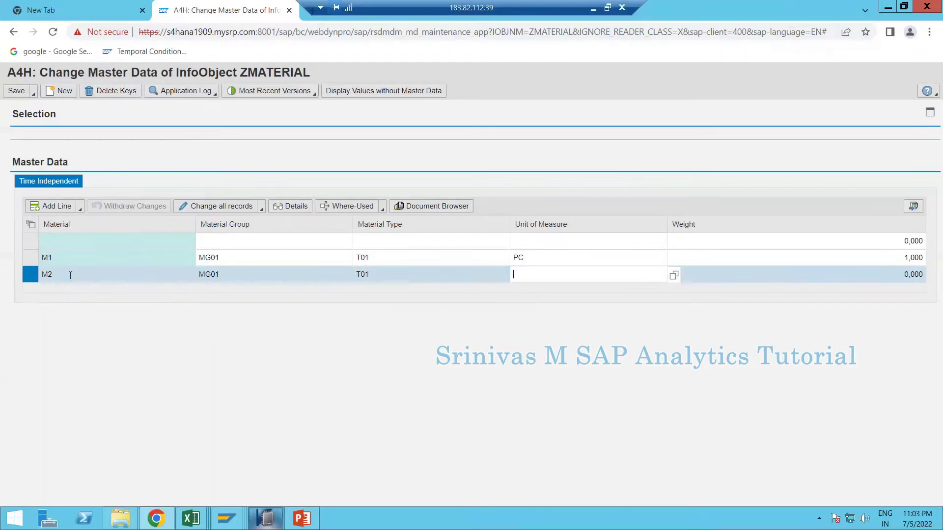
type("PC")
key("Tab")
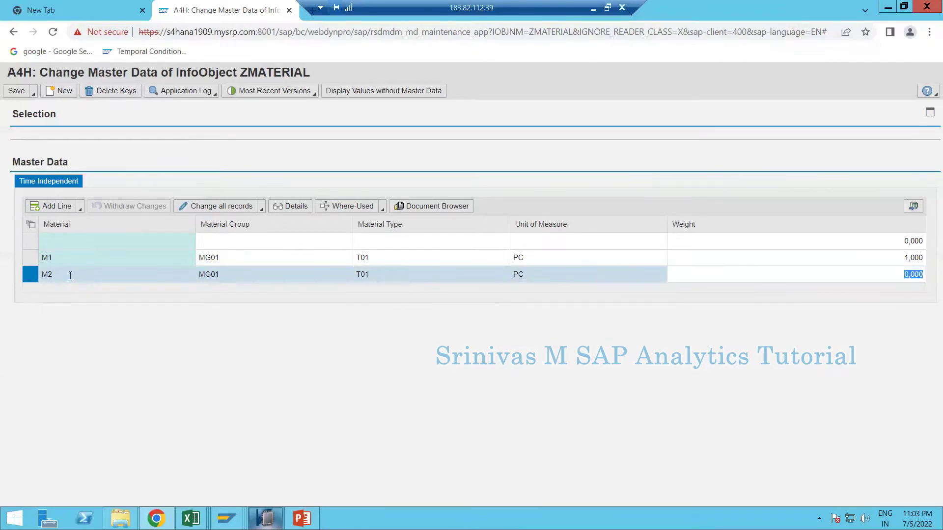
type("1")
key("Tab")
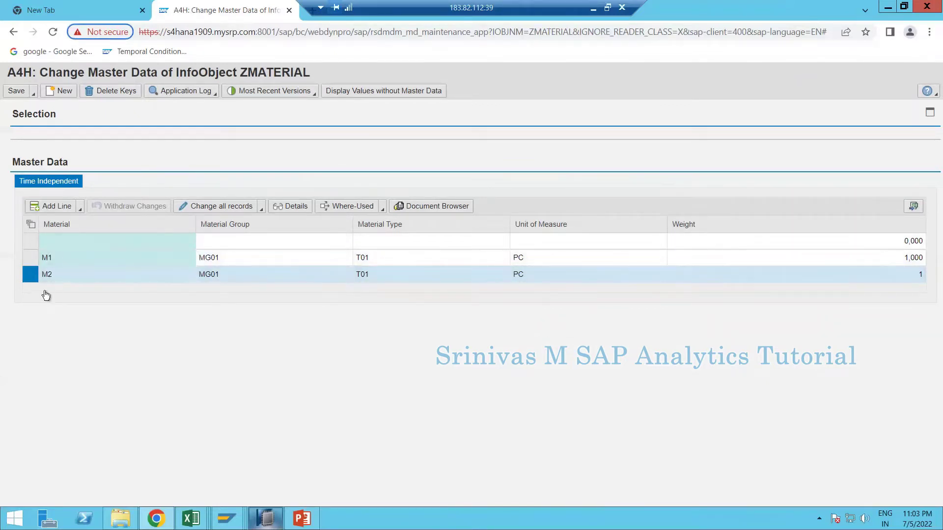
- Save the ZMATERIAL master data holding M1 and M2
left_click(34, 93)
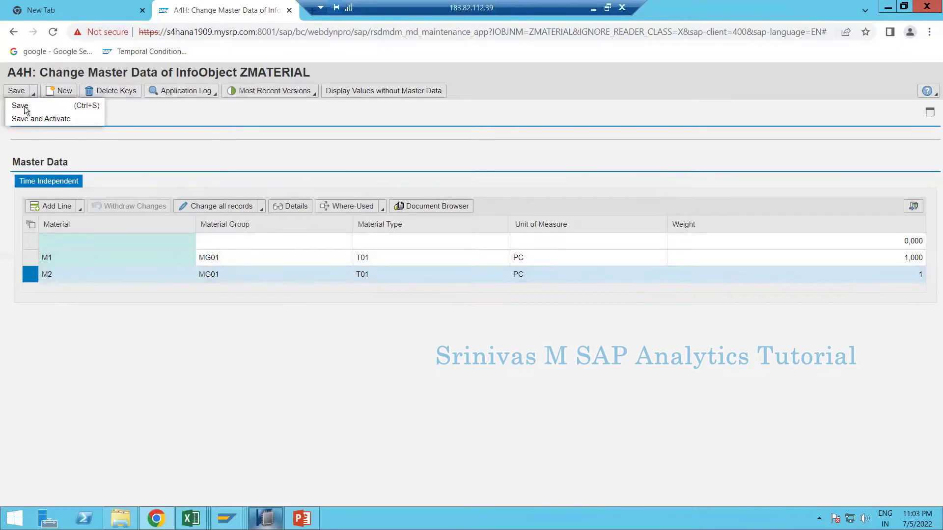
left_click(34, 119)
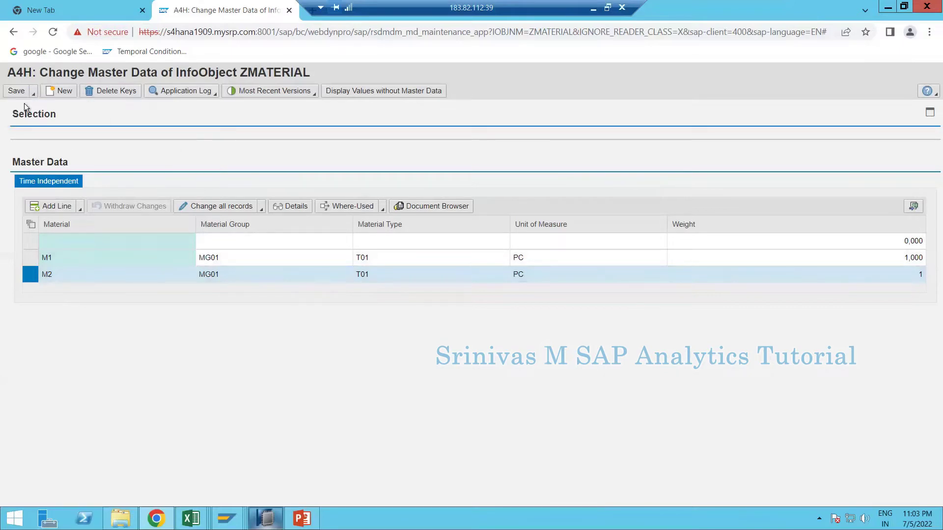
left_click(33, 96)
left_click(47, 118)
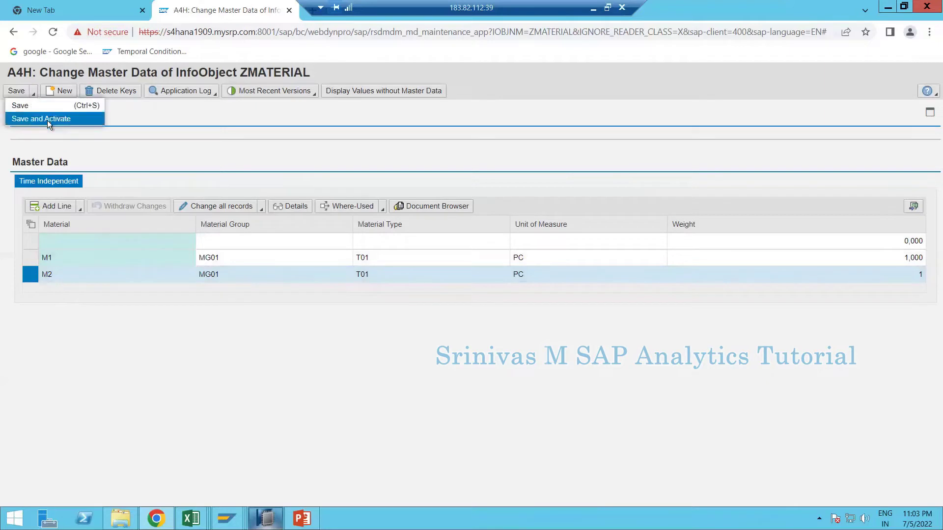
left_click(15, 91)
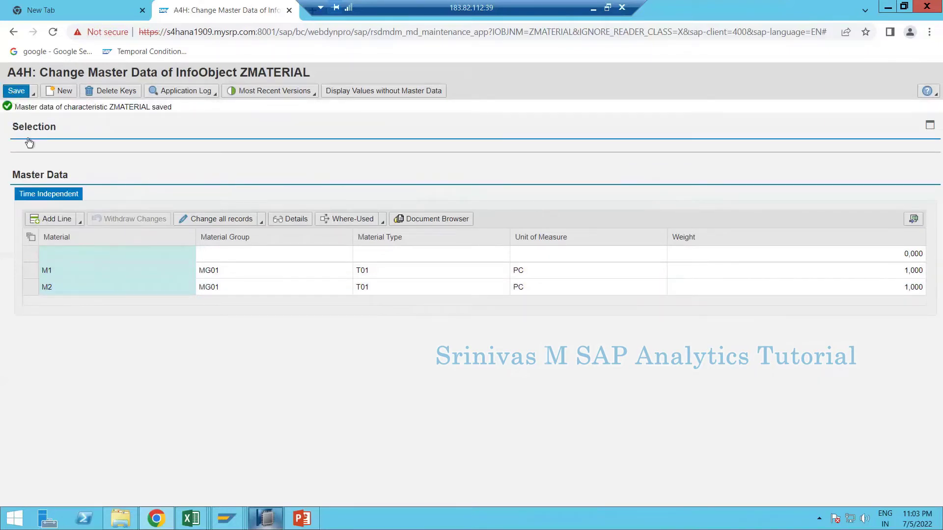
- Display the /BIC/PZMATERIAL contents, showing three entries including M1 and M2
left_click(227, 518)
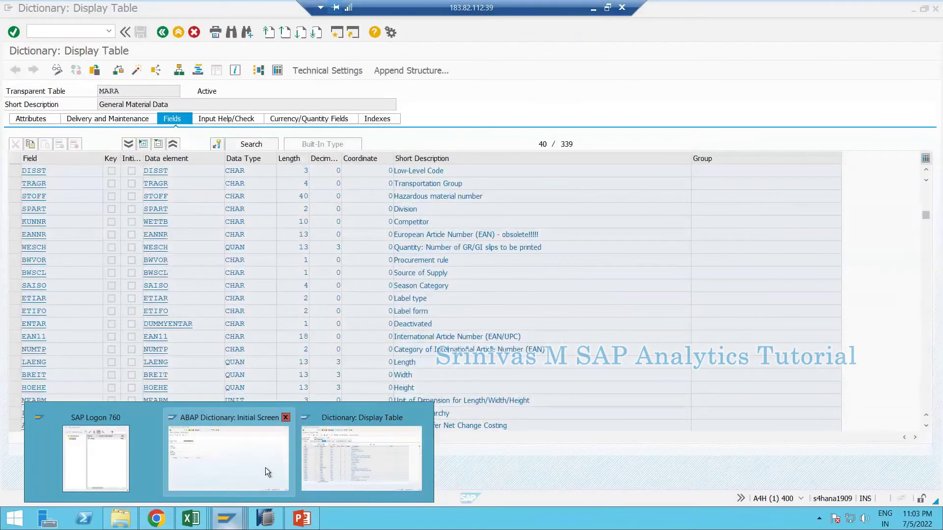
left_click(265, 467)
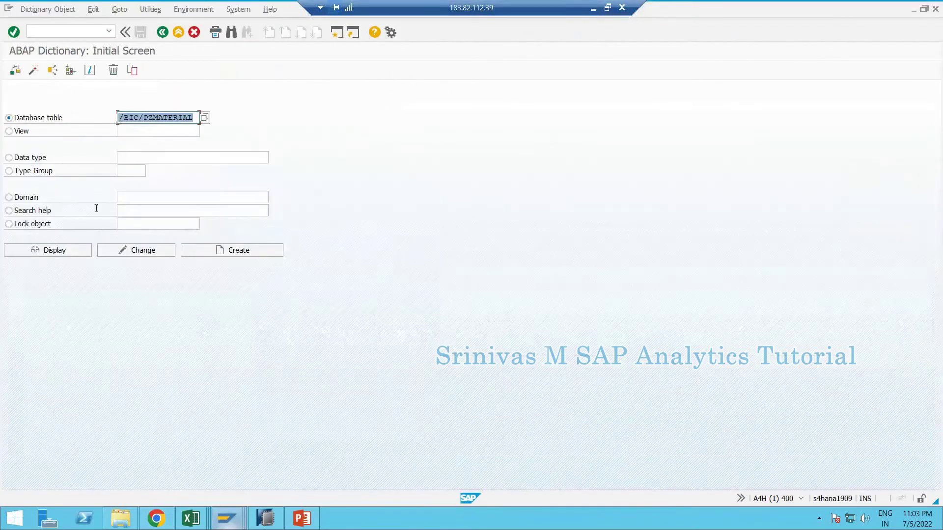
left_click(67, 251)
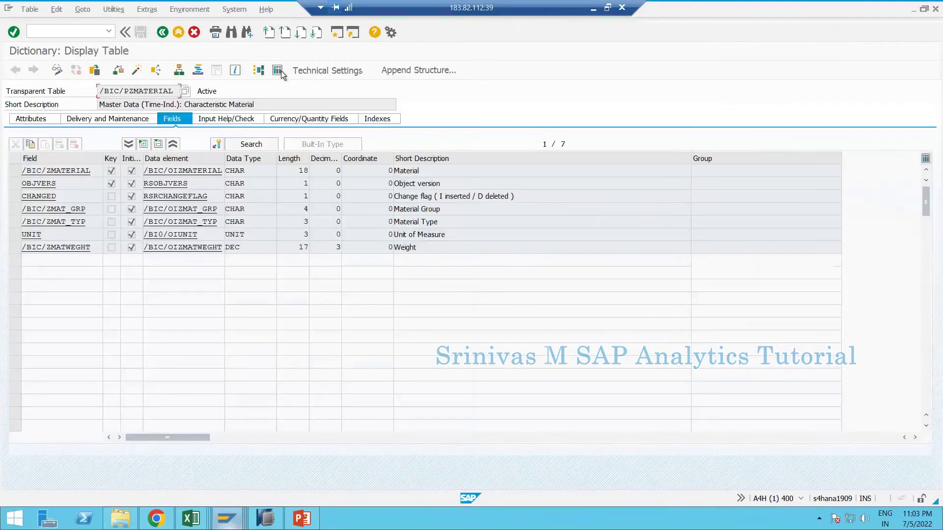
key("ctrl+shift+F10")
left_click(22, 73)
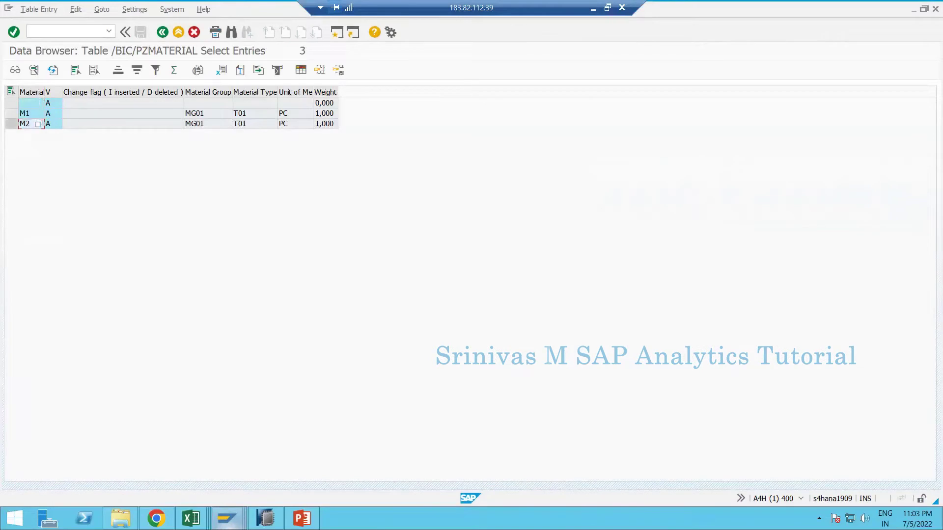
left_click_drag(11, 114, 14, 130)
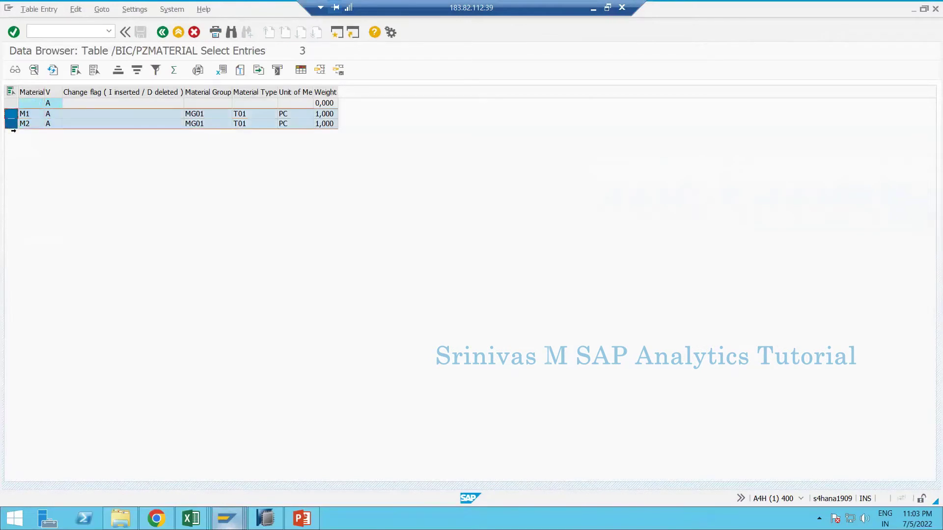
left_click(114, 123)
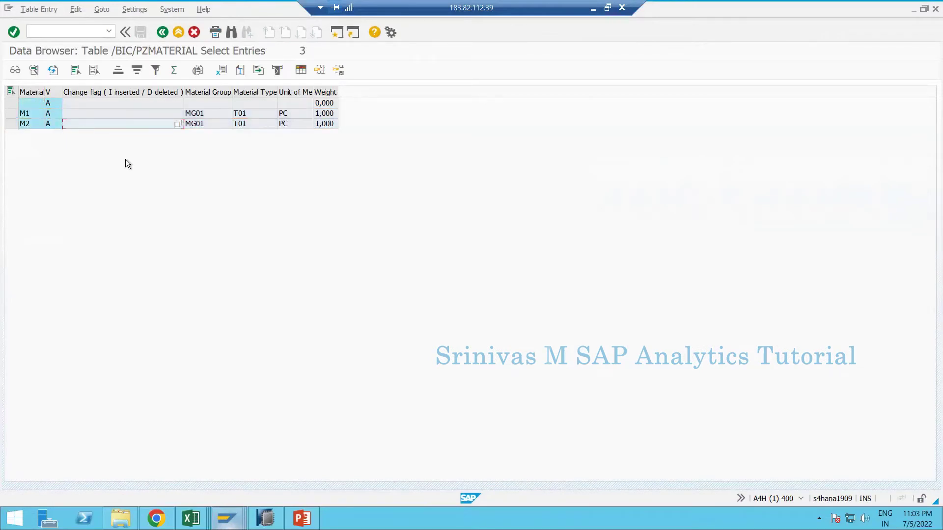
key("alt+Tab")
- Change M2's Material Type to T02, save, and reload the table contents
double_click(385, 289)
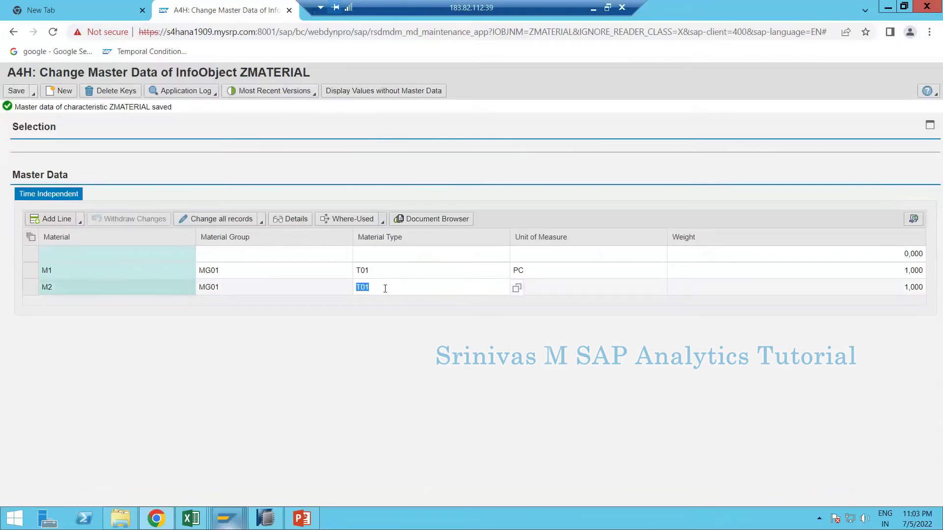
left_click(385, 288)
key("Return")
left_click(17, 91)
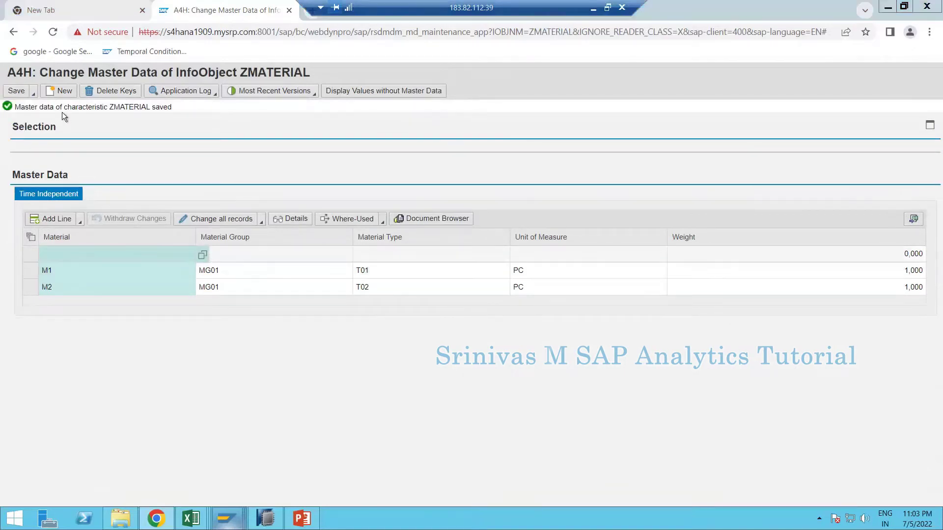
key("alt+Tab")
left_click(54, 69)
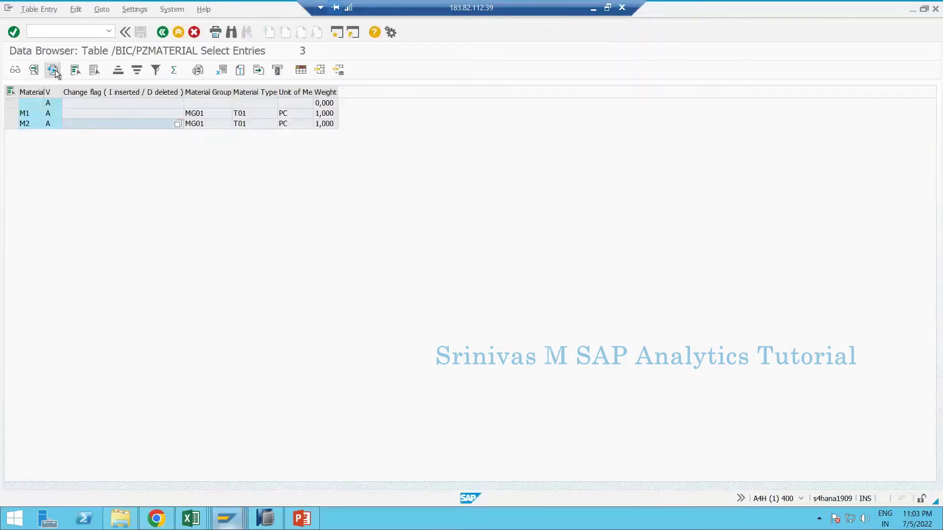
- Compare the active and revised M2 rows and view the possible object version values
key("alt+Tab")
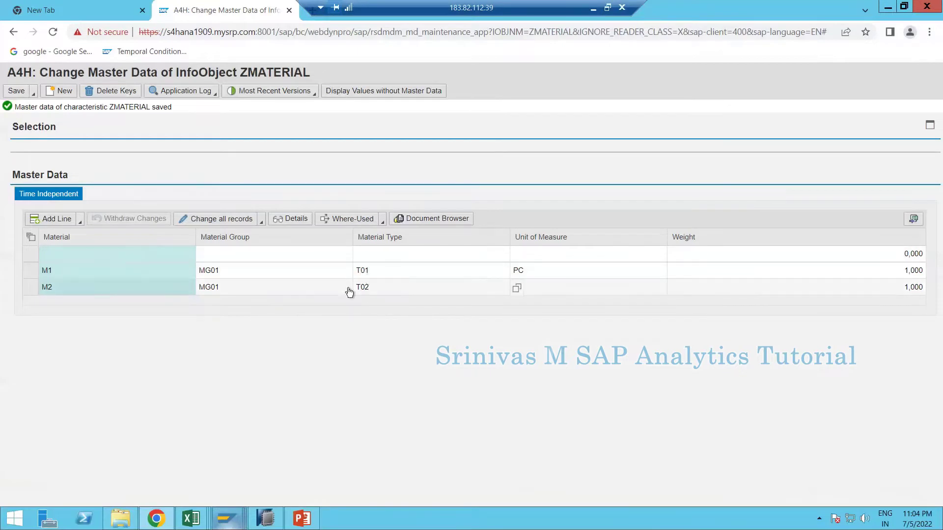
key("alt+Tab")
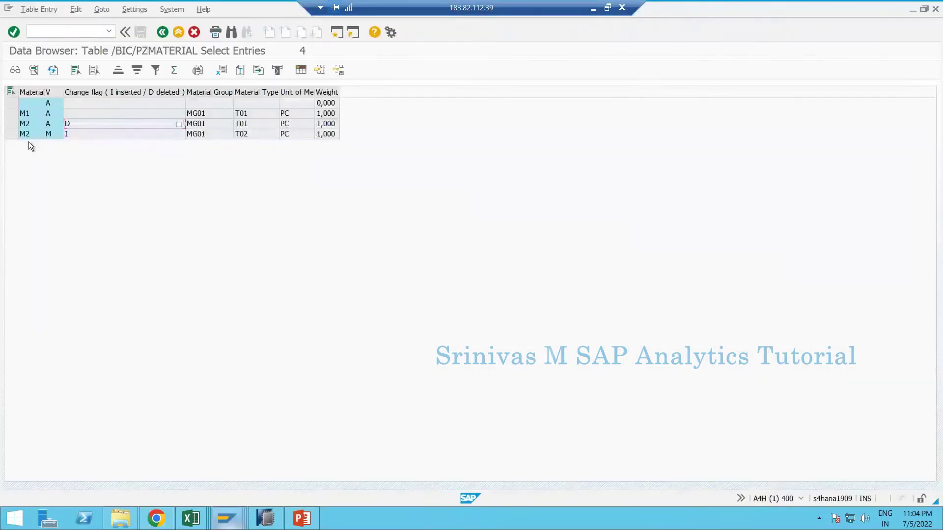
left_click(11, 114)
left_click(11, 123, "shift")
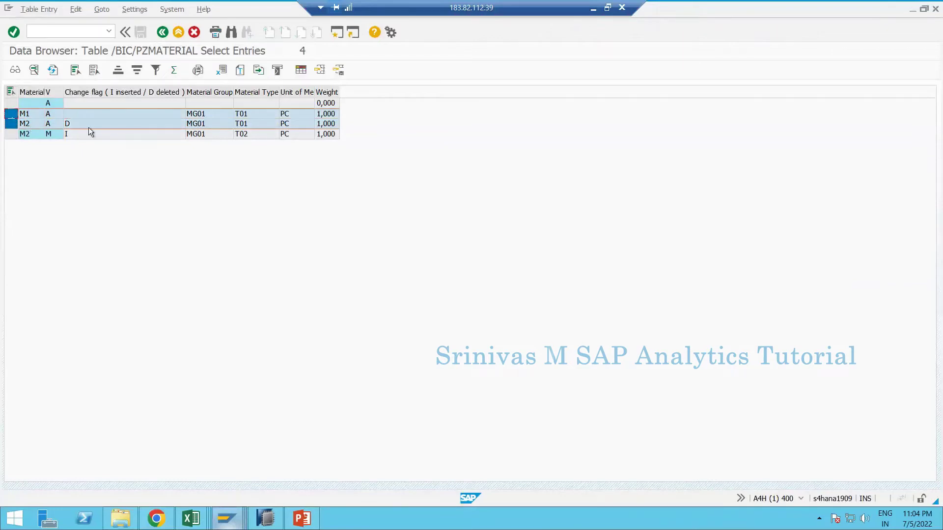
key("alt+Tab")
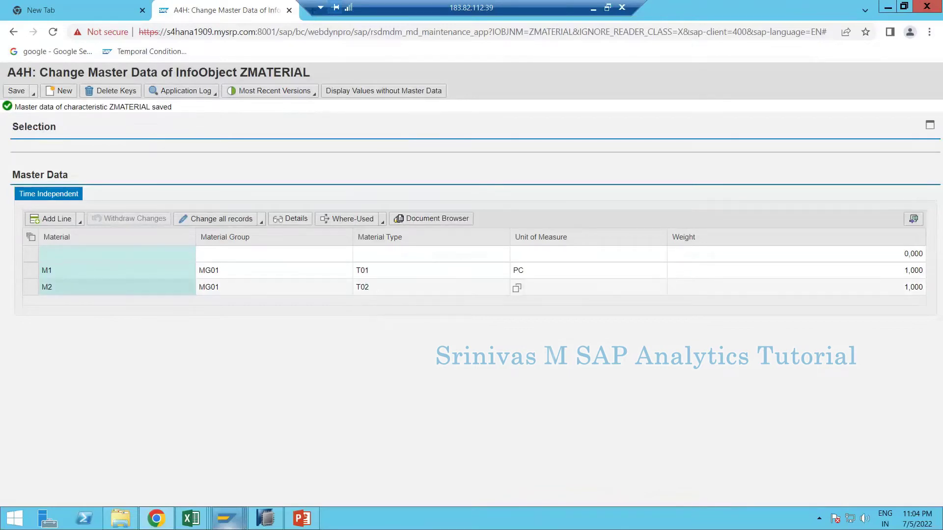
key("alt+Tab")
left_click(10, 124)
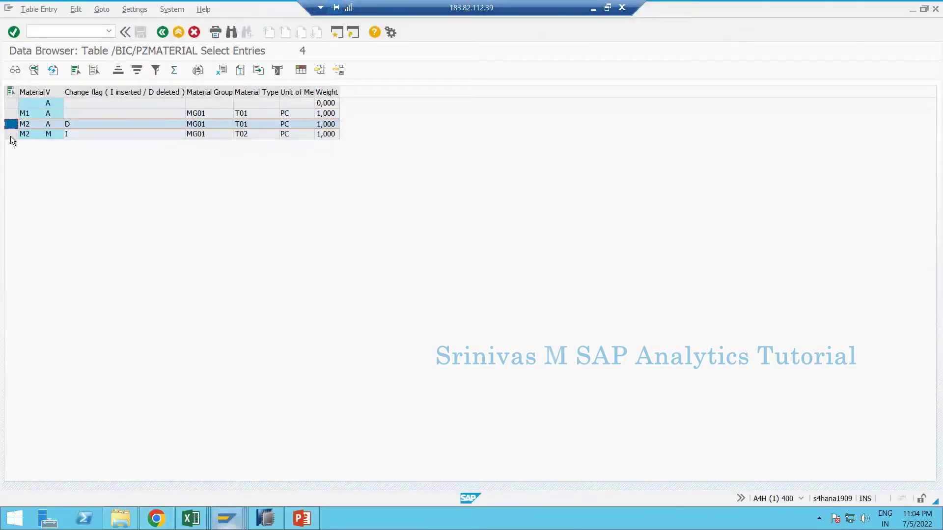
left_click(10, 134, "ctrl")
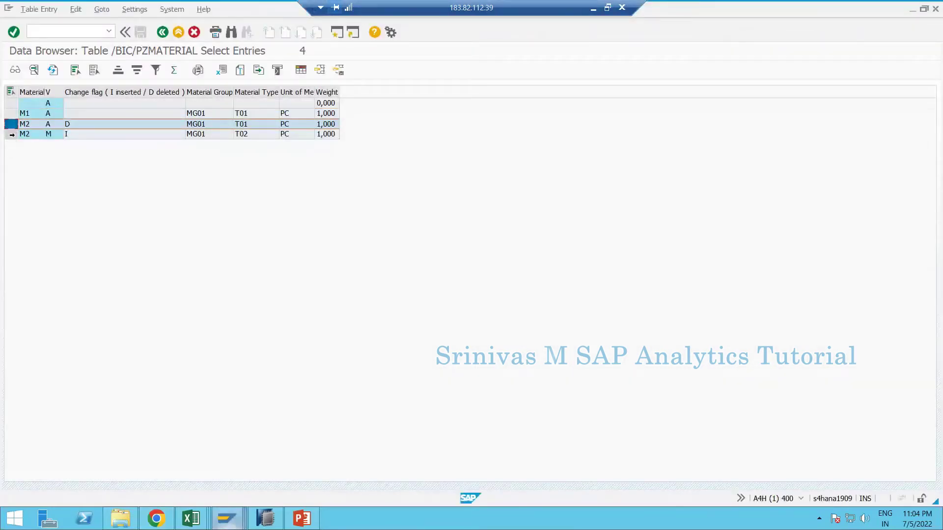
left_click(51, 136)
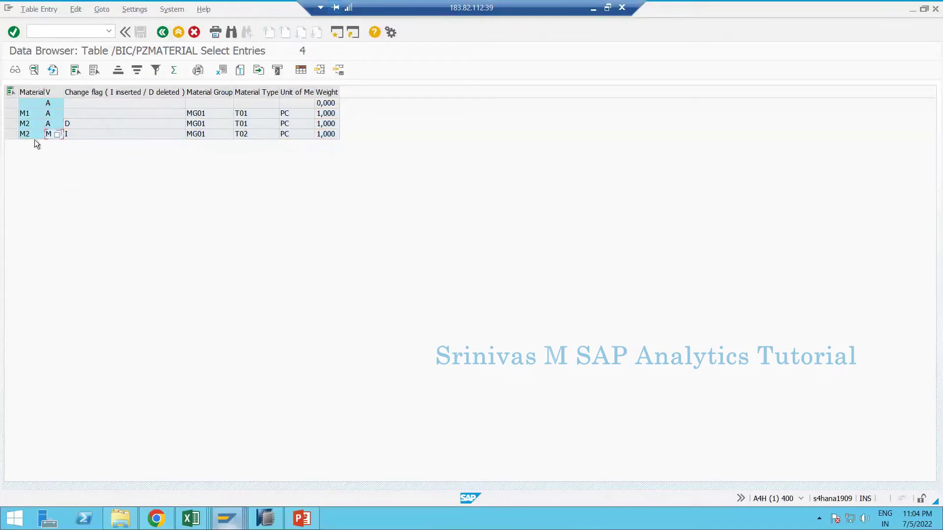
left_click(10, 134)
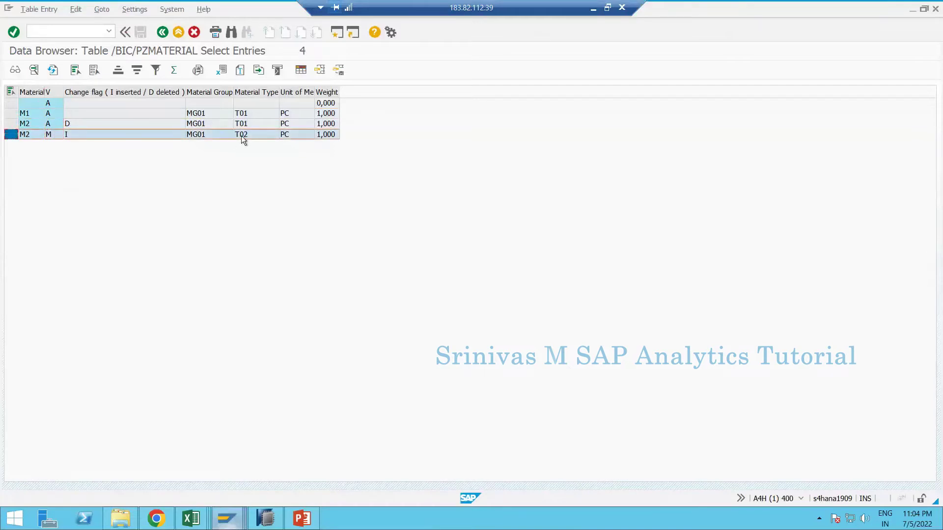
left_click(54, 137)
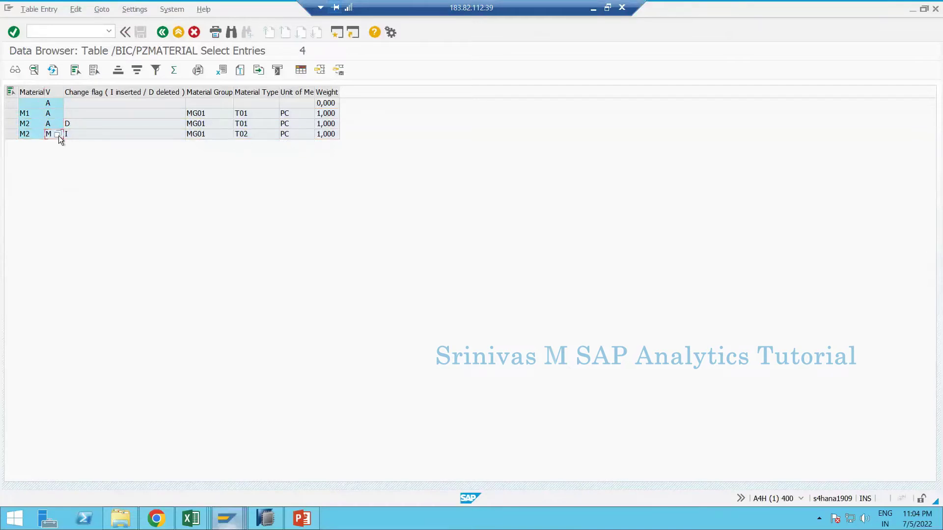
left_click(59, 134)
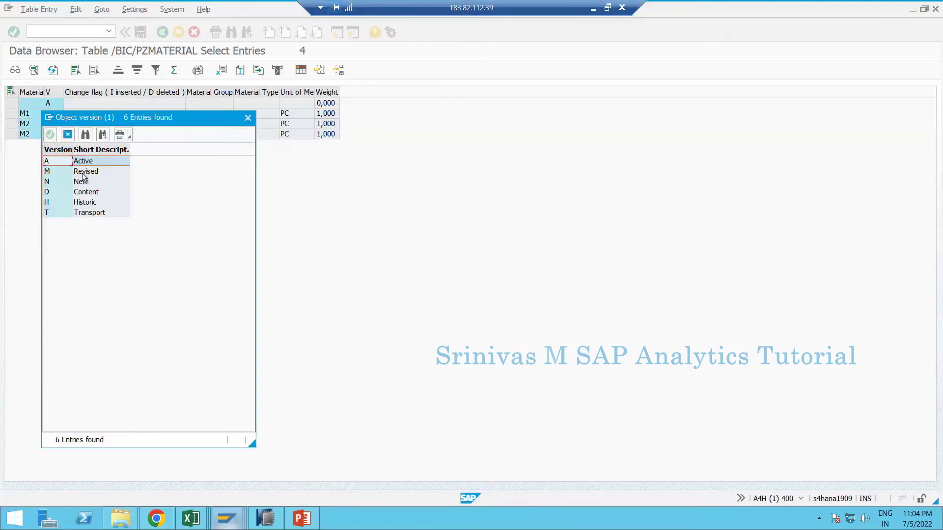
left_click(248, 118)
- Check the change-flag values for the active M2 row (D) and revised M2 row (I)
left_click(84, 124)
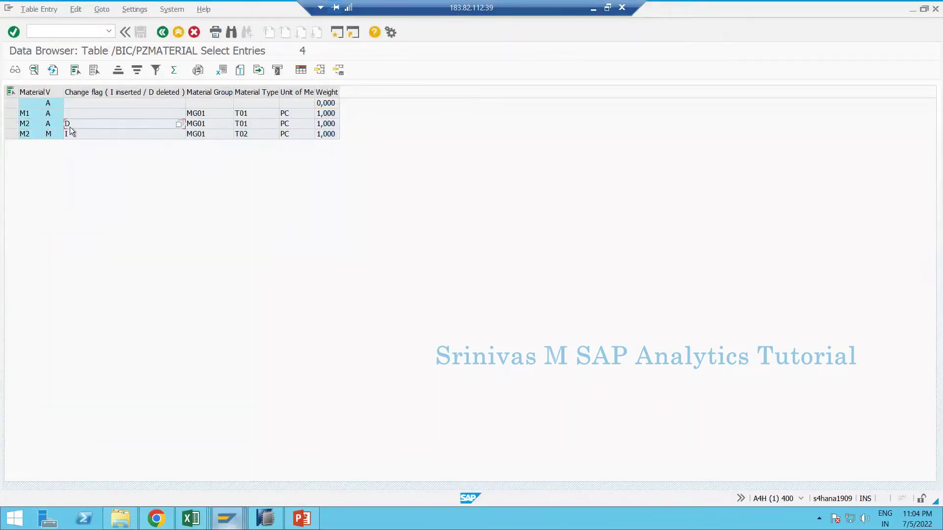
left_click(179, 124)
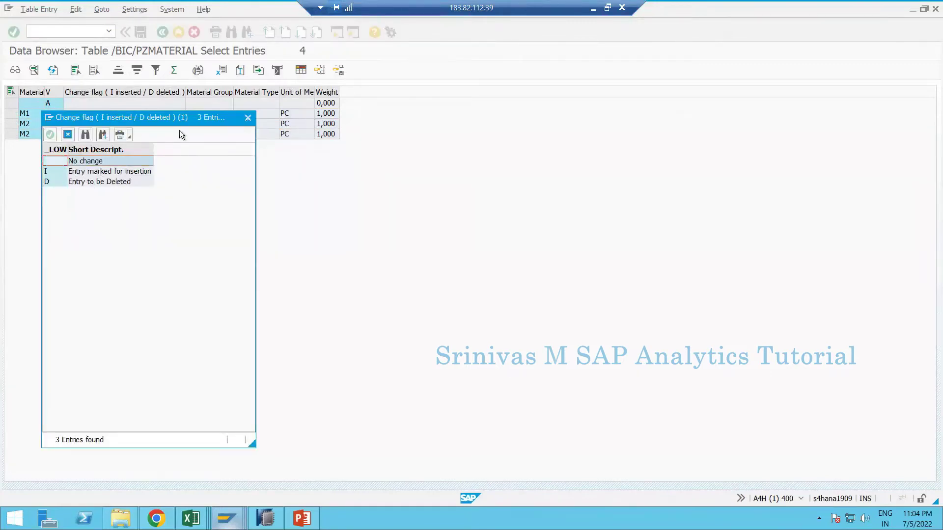
left_click_drag(179, 118, 254, 127)
key("Down")
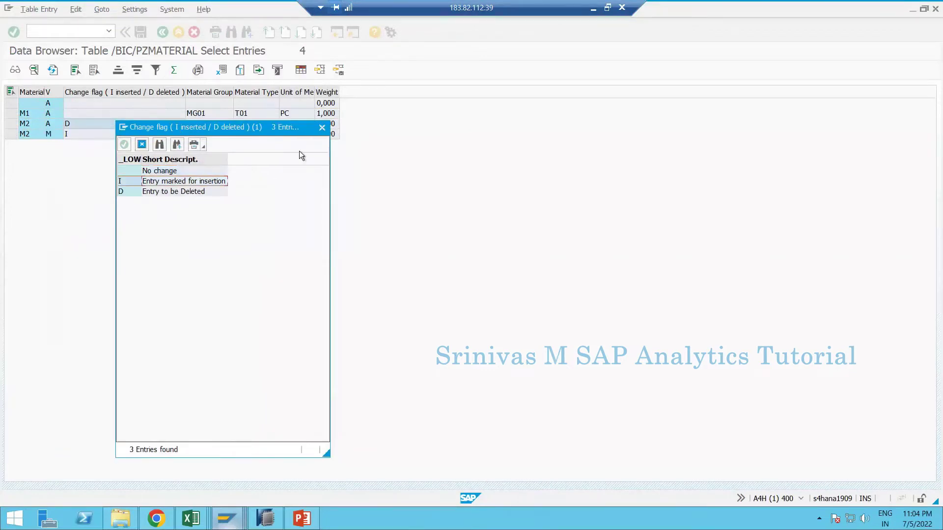
left_click(322, 128)
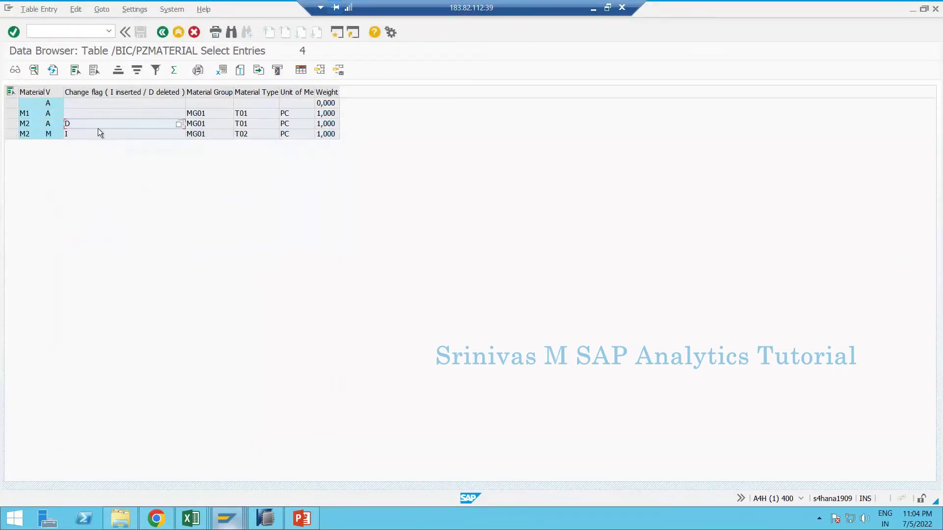
left_click(10, 124)
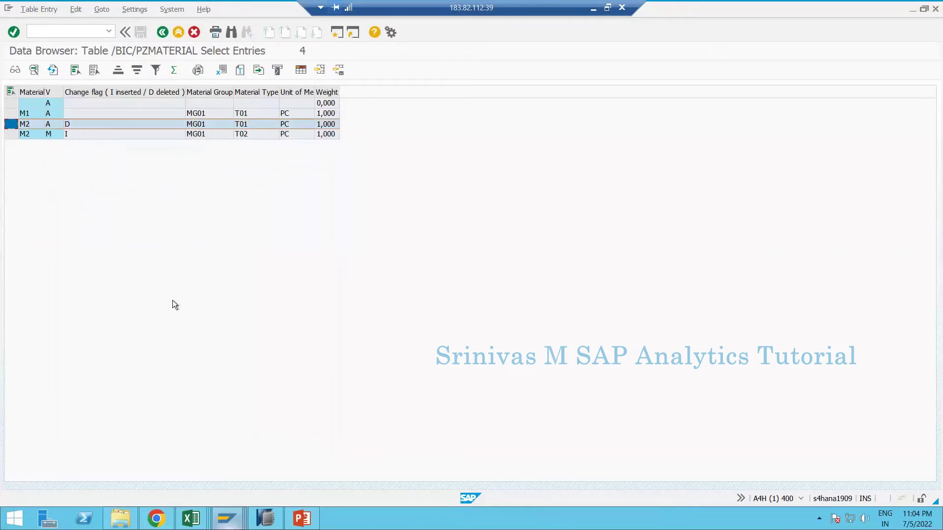
key("alt+Tab")
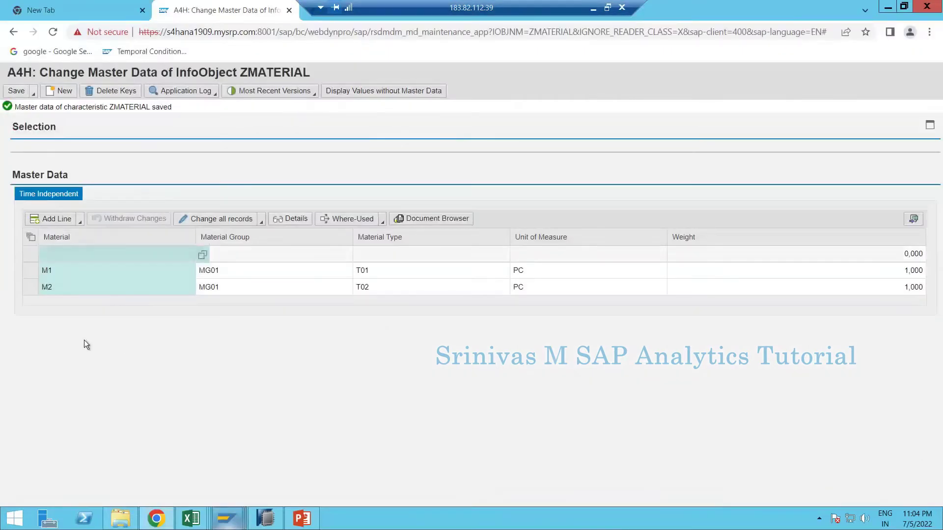
left_click(31, 290)
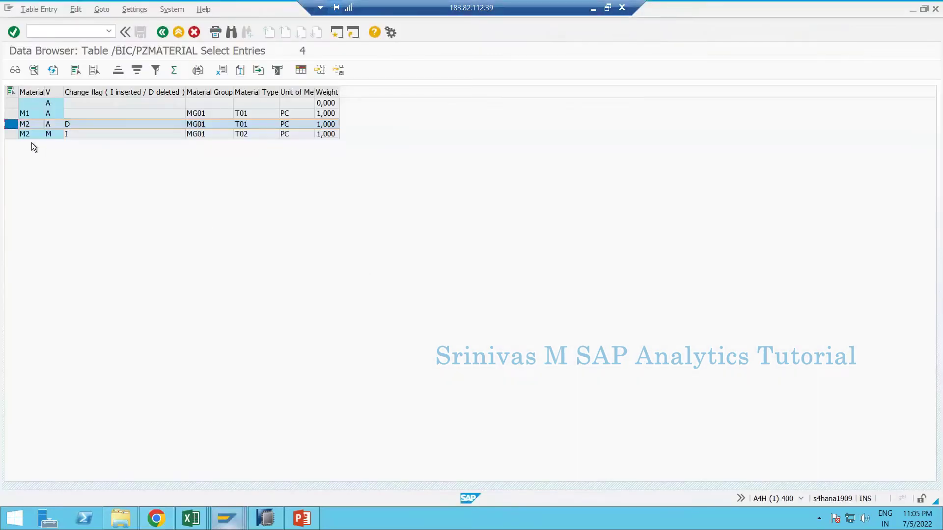
left_click(10, 134)
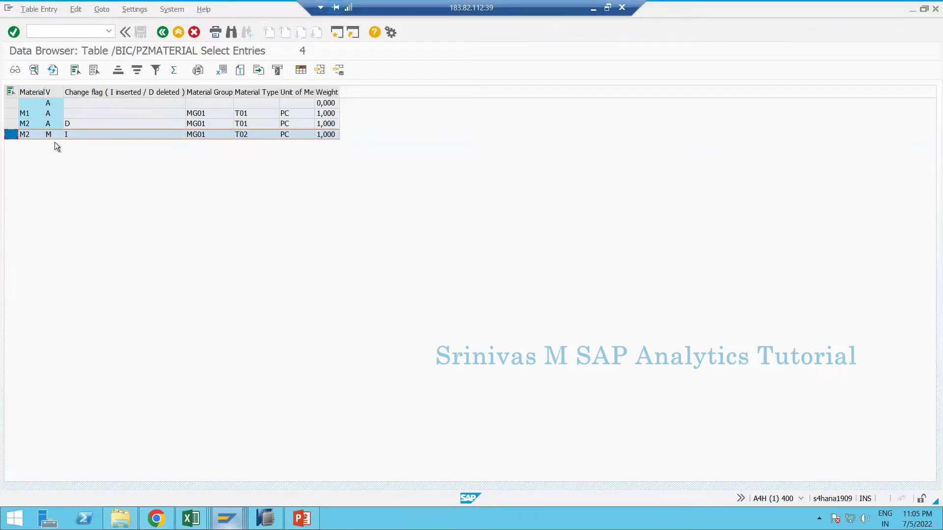
left_click(54, 134)
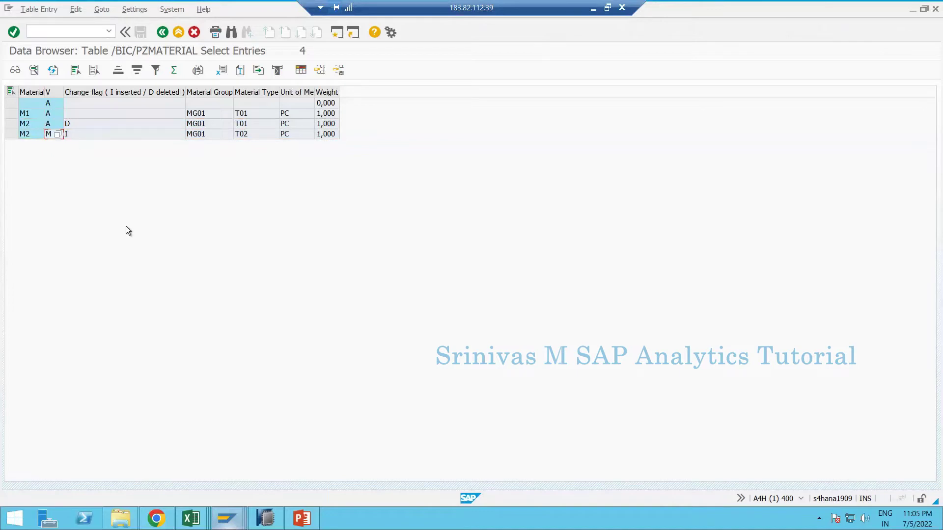
key("alt+Tab")
left_click(33, 94)
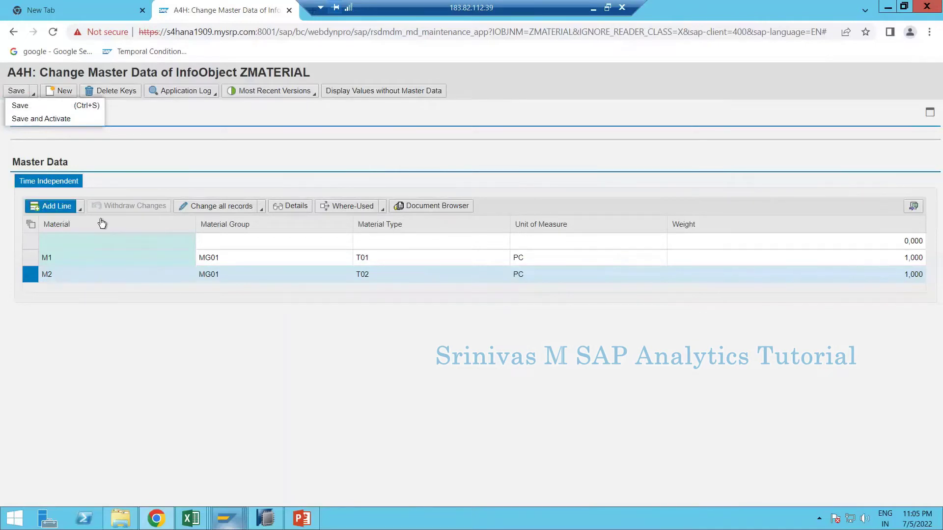
- Save and activate the ZMATERIAL master data
key("alt+Tab")
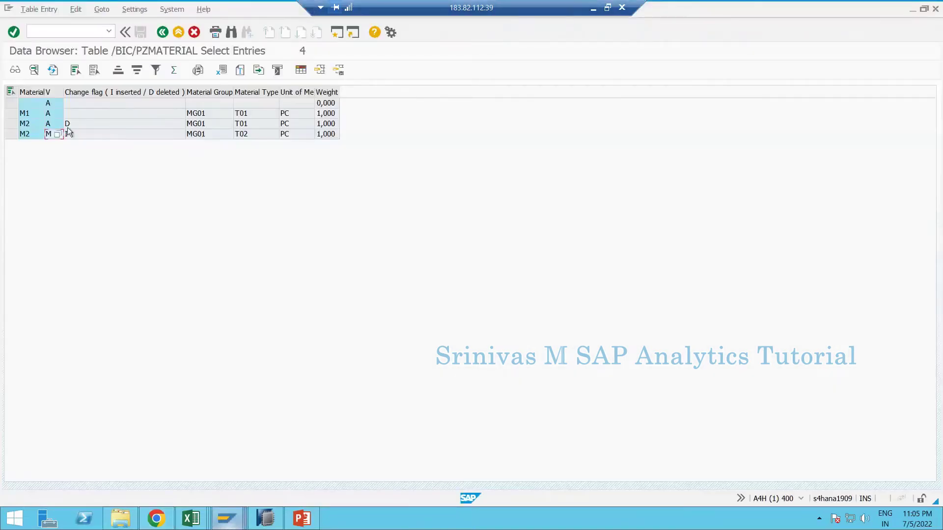
left_click(11, 123)
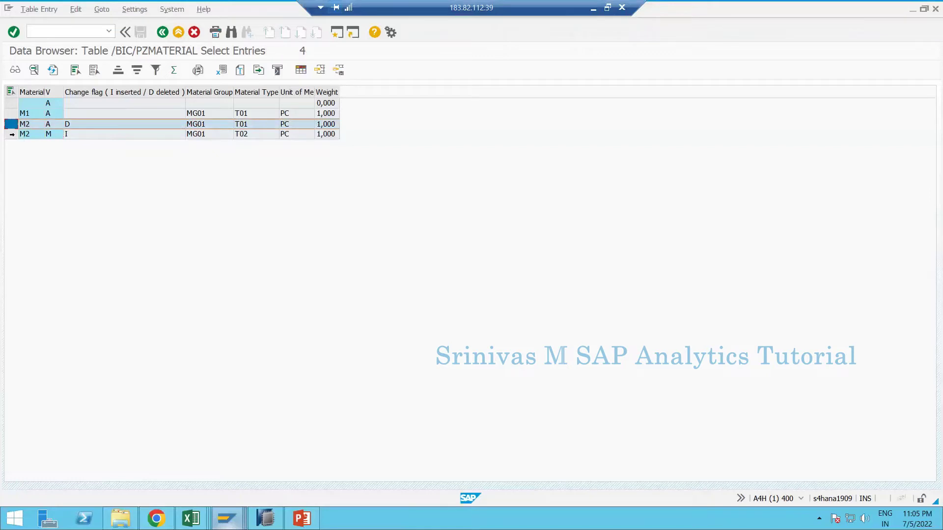
left_click(11, 134)
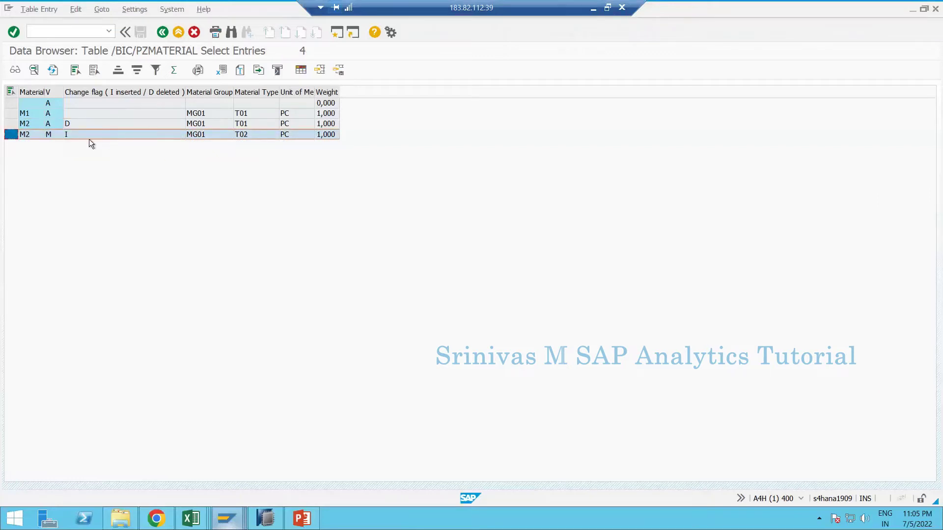
key("alt+Tab")
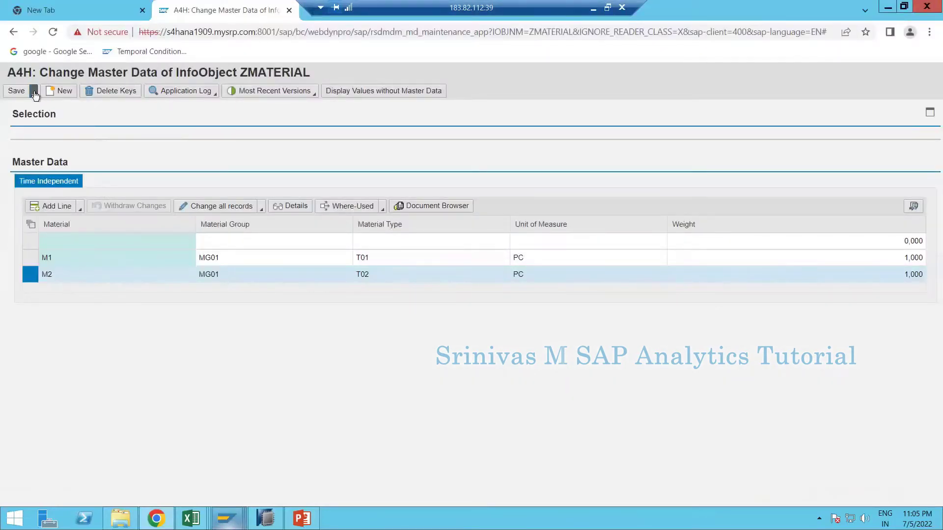
left_click(35, 93)
left_click(47, 116)
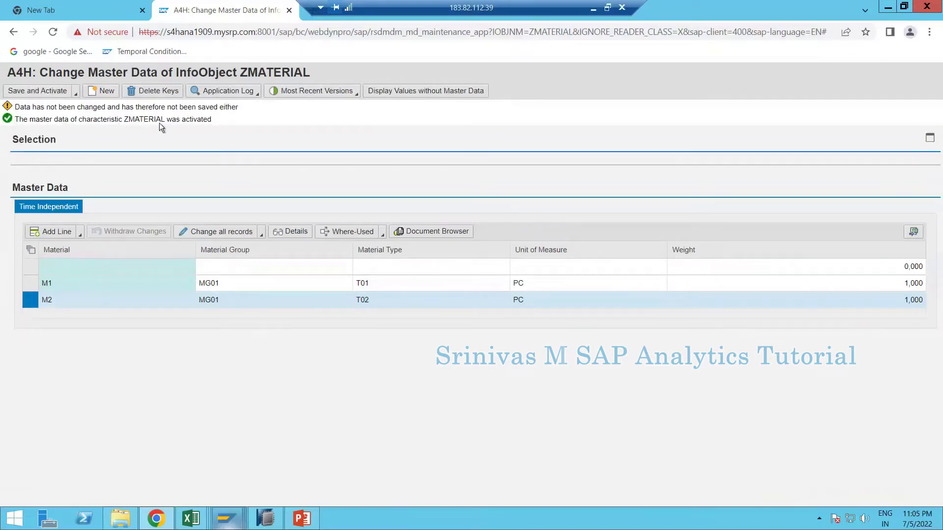
- Refresh /BIC/PZMATERIAL to confirm 3 entries, with M2 active at Material Type T02
key("alt+Tab")
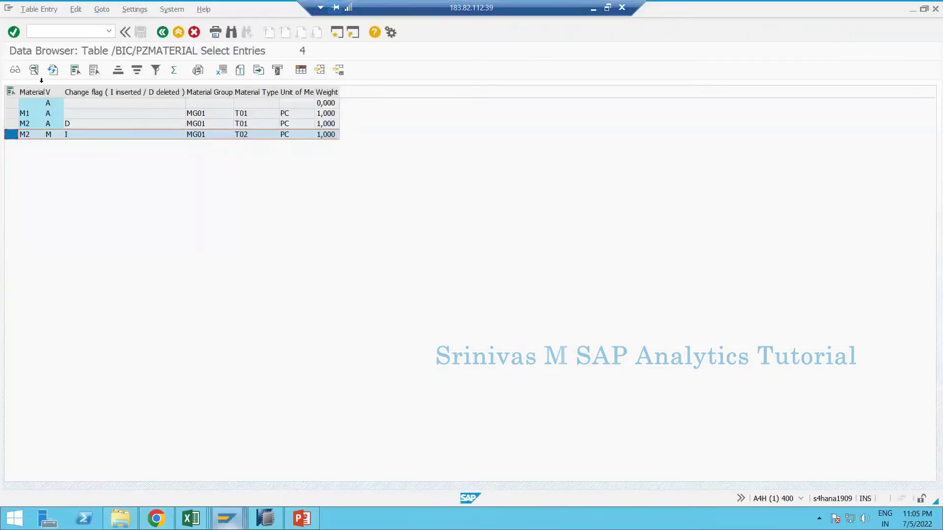
left_click(55, 72)
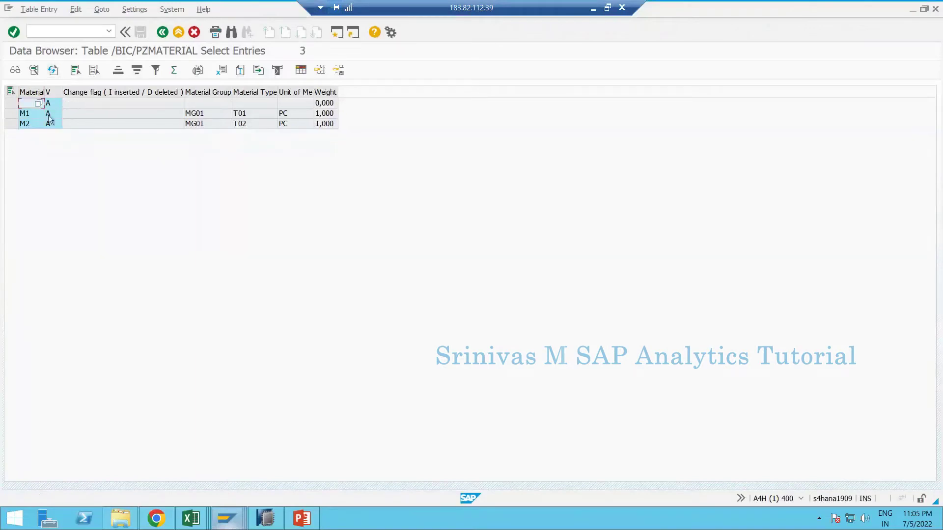
left_click(119, 122)
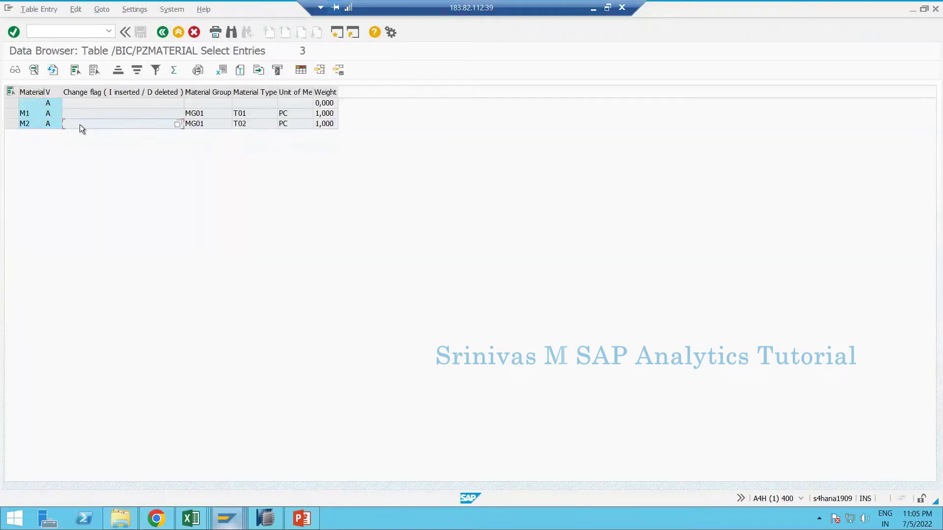
left_click(14, 127)
left_click(260, 122)
left_click_drag(12, 114, 13, 124)
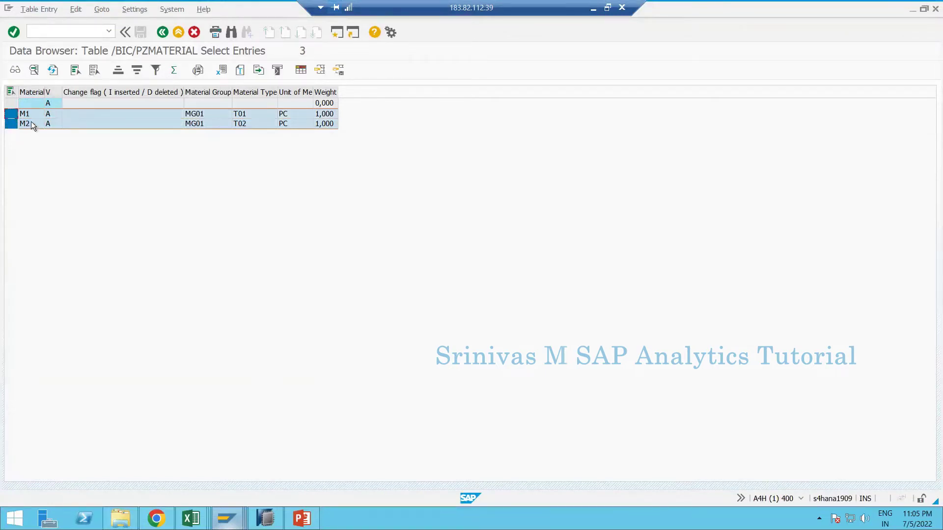
left_click(52, 92)
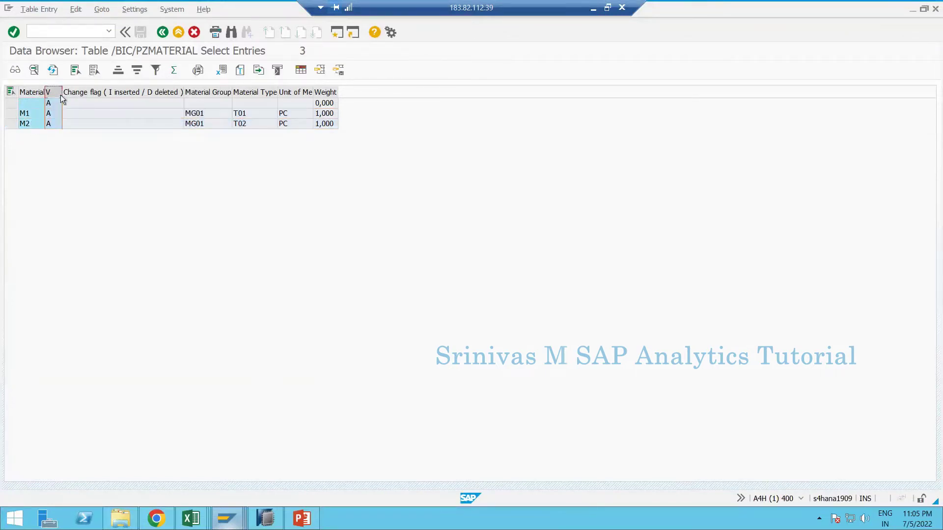
double_click(63, 96)
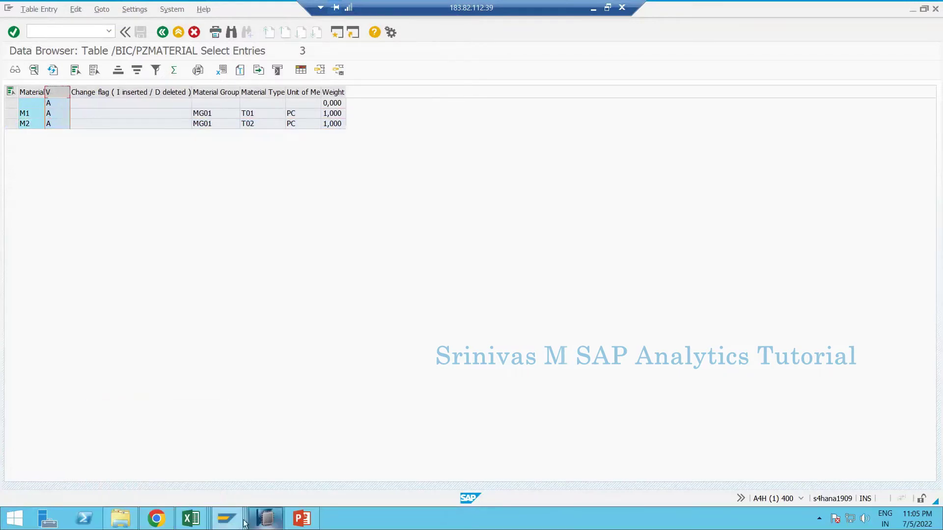
- Check ZMATERIAL's general settings in HANA Studio, then return to the web master data page
left_click(157, 520)
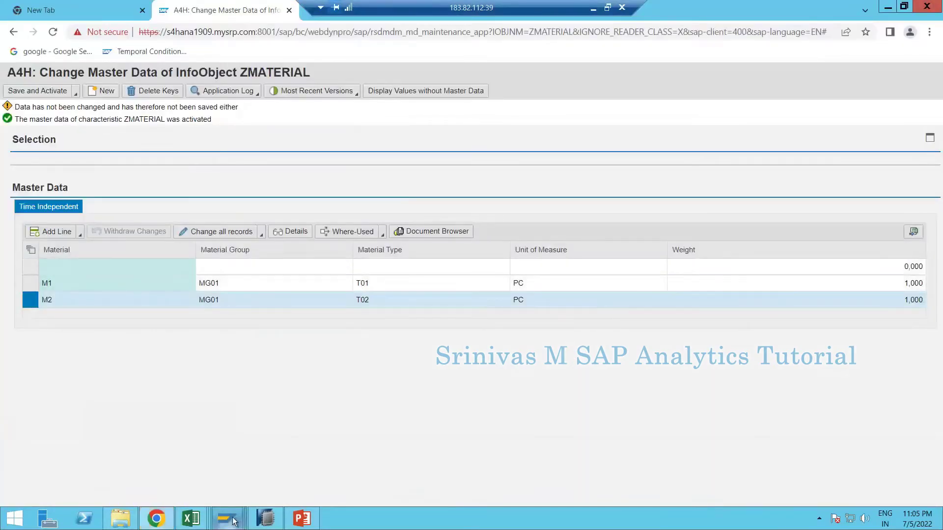
left_click(255, 519)
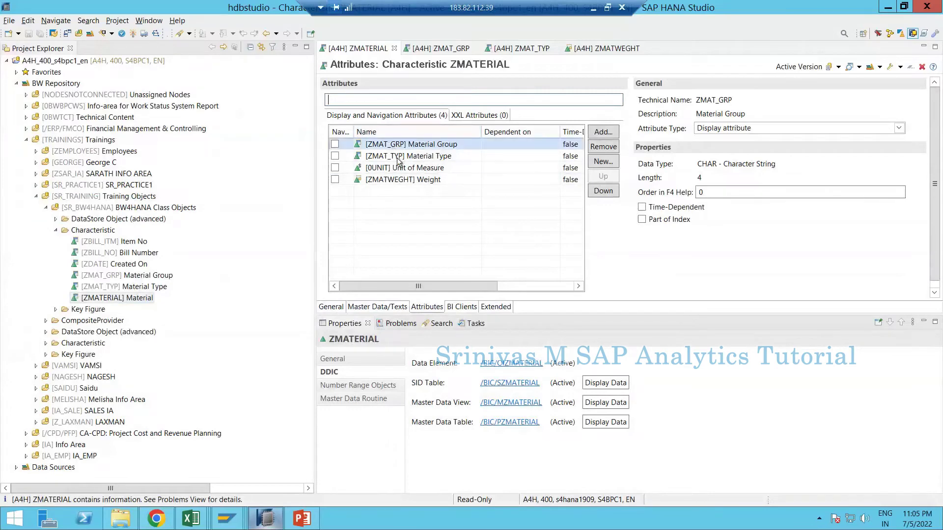
left_click(331, 306)
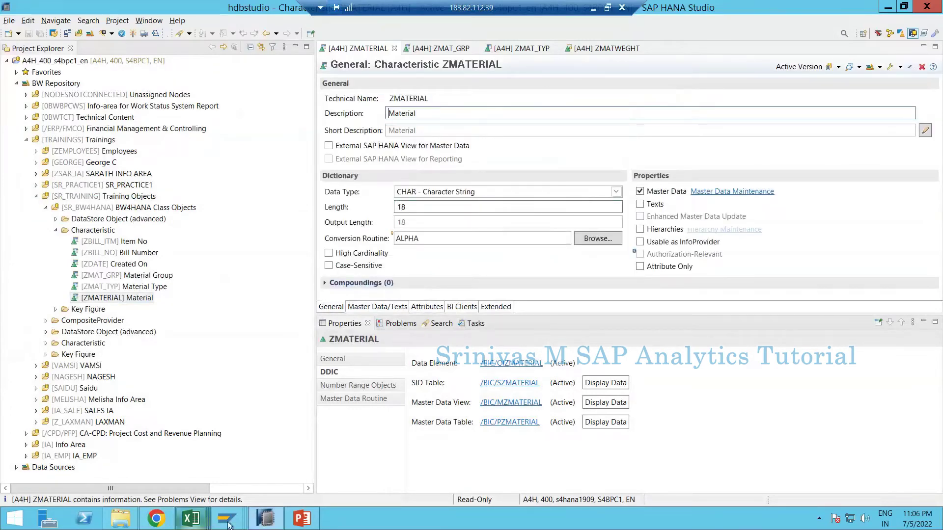
mouse_move(227, 518)
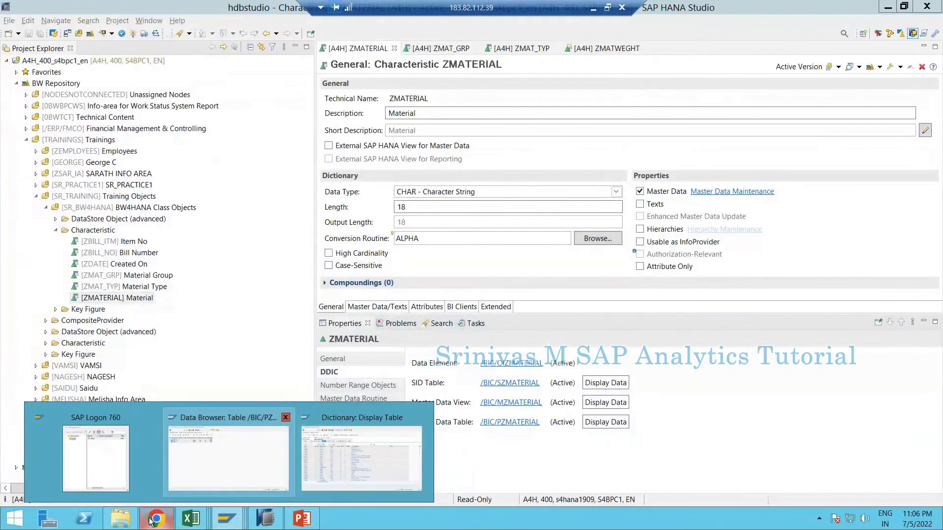
left_click(152, 519)
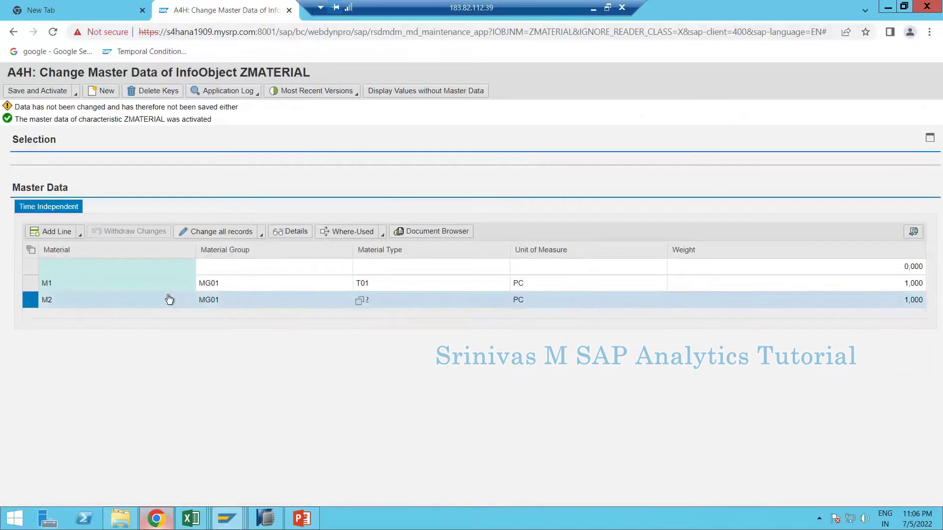
left_click(462, 231)
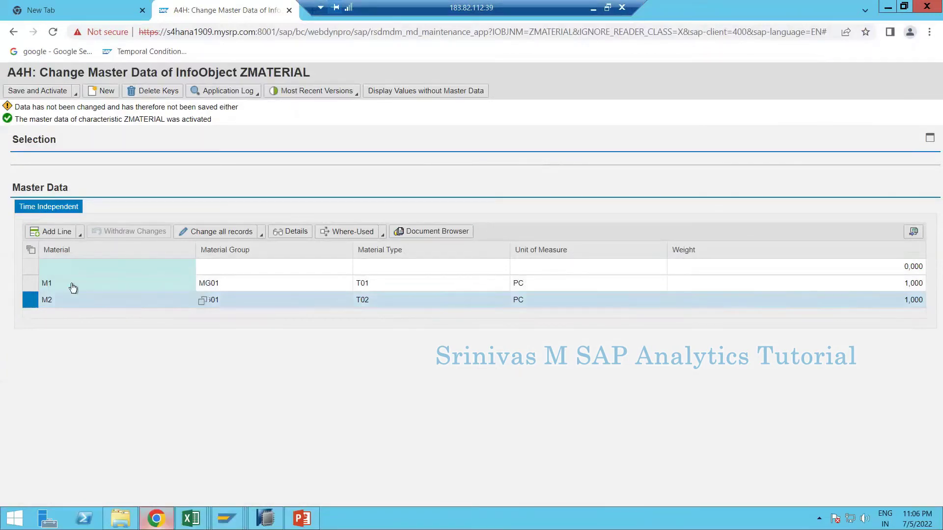
- Select the activated M1 and M2 records on the Change Master Data page
left_click(31, 282)
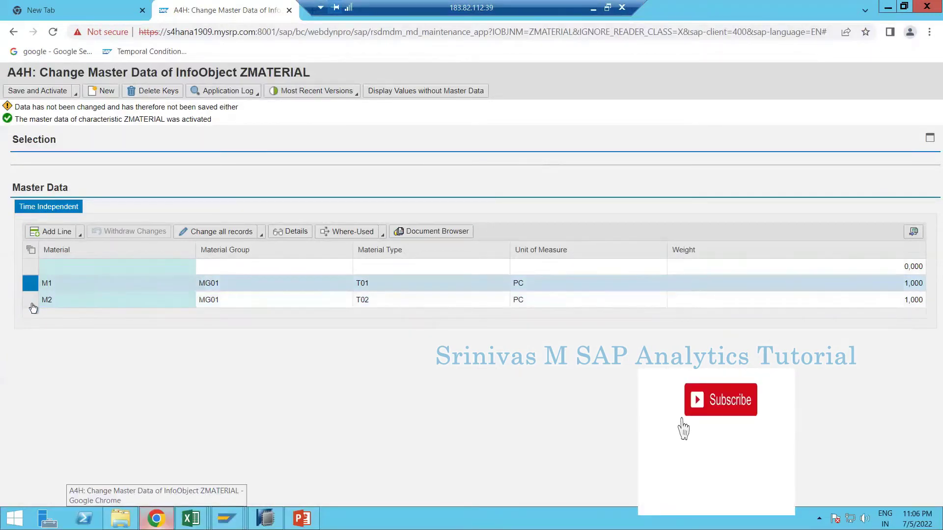
left_click(30, 275)
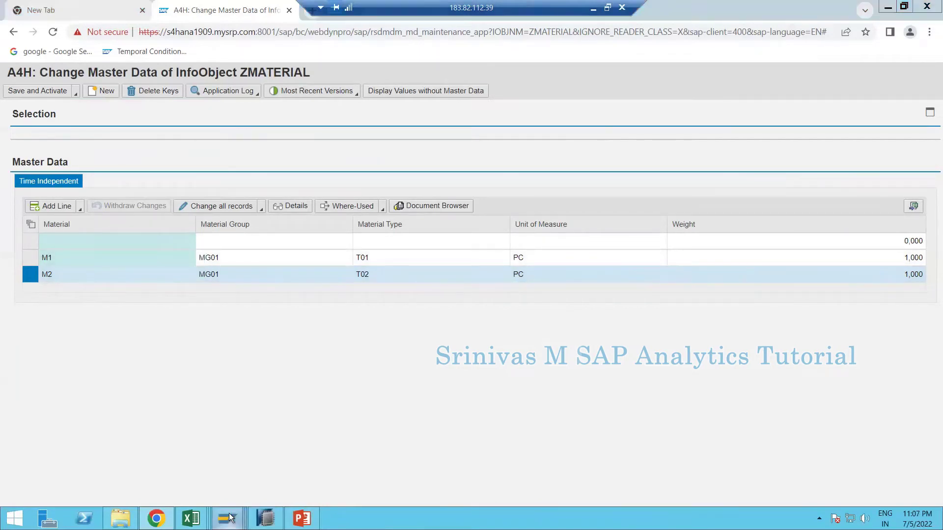
mouse_move(231, 518)
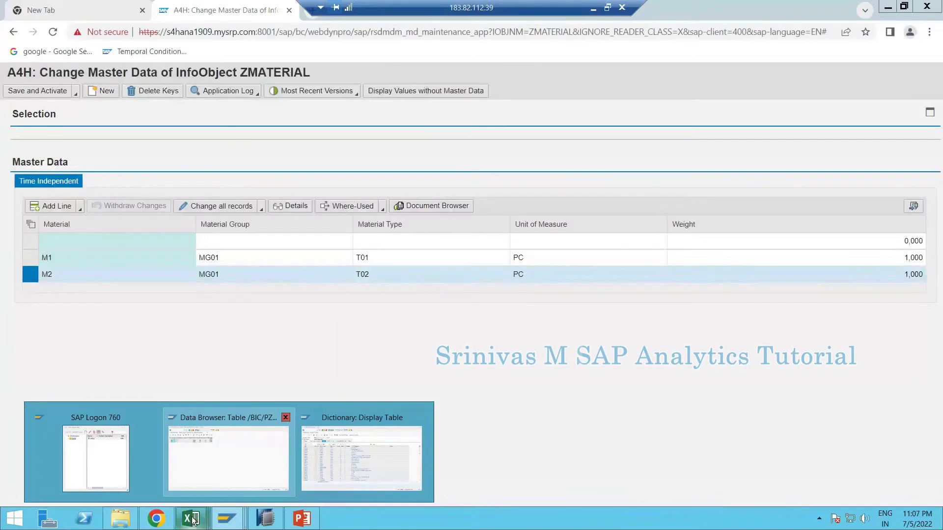
mouse_move(193, 518)
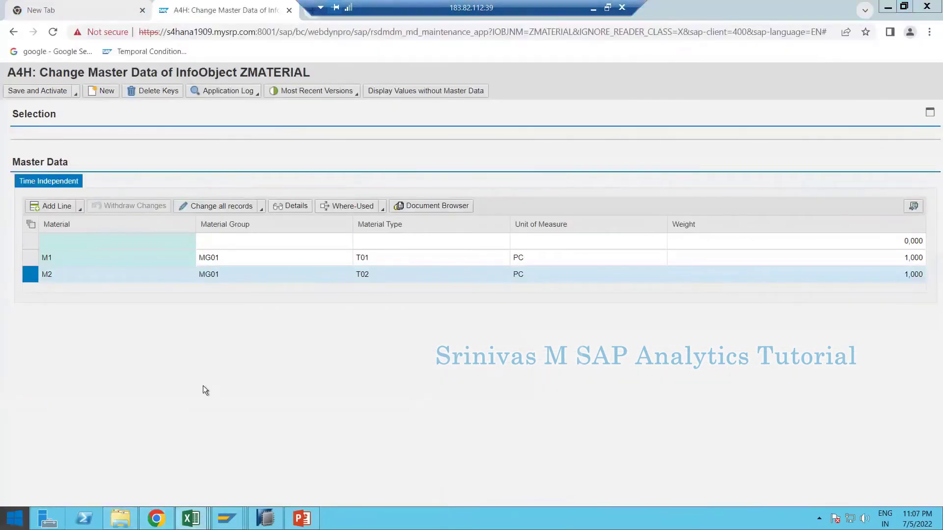
key("super")
- In a new blank workbook, paste the technical field names into row 1 and autofit columns
left_click(301, 199)
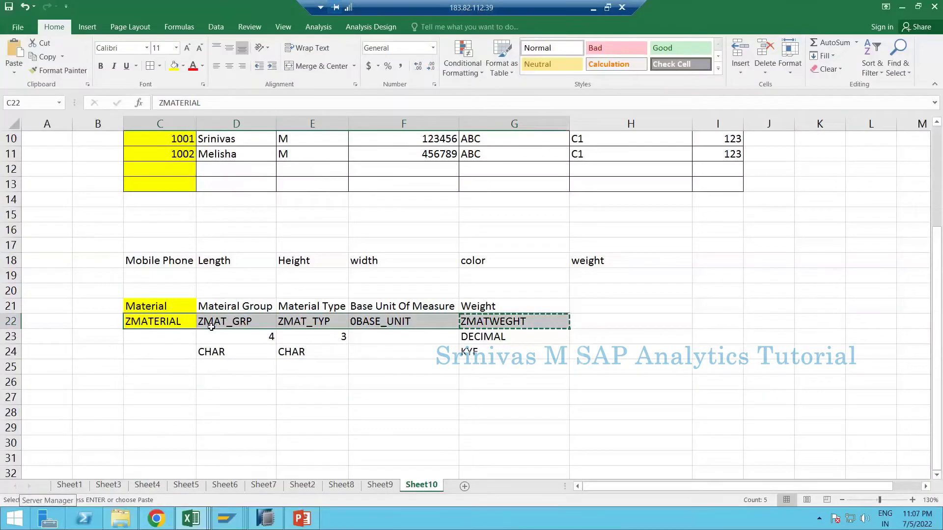
left_click(239, 374)
left_click(20, 27)
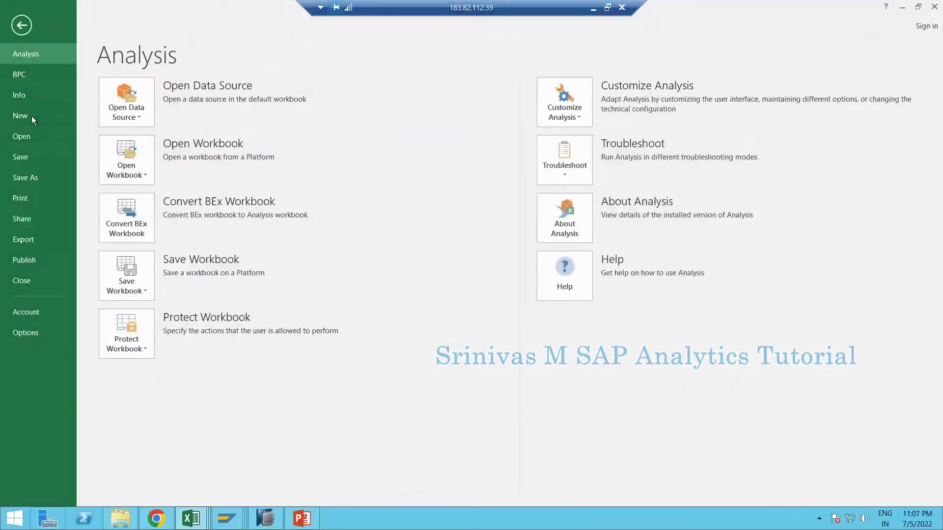
left_click(32, 116)
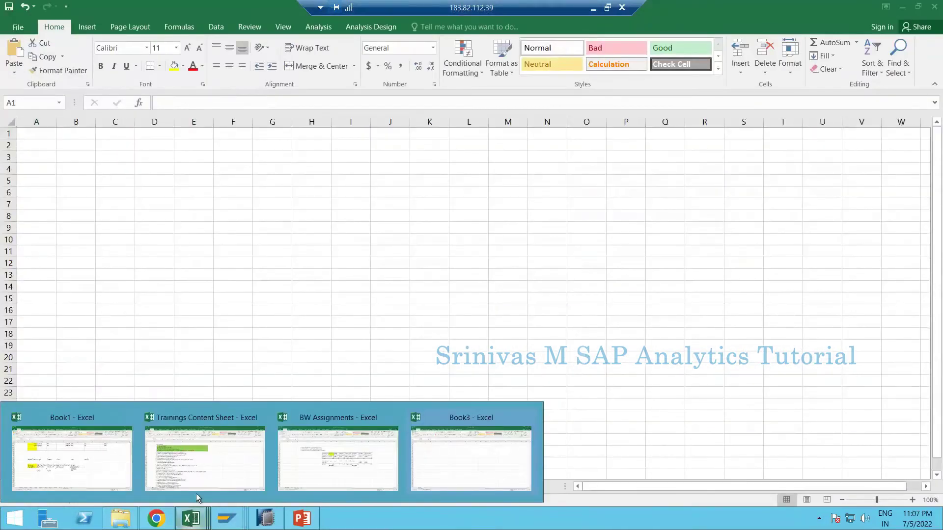
left_click(93, 467)
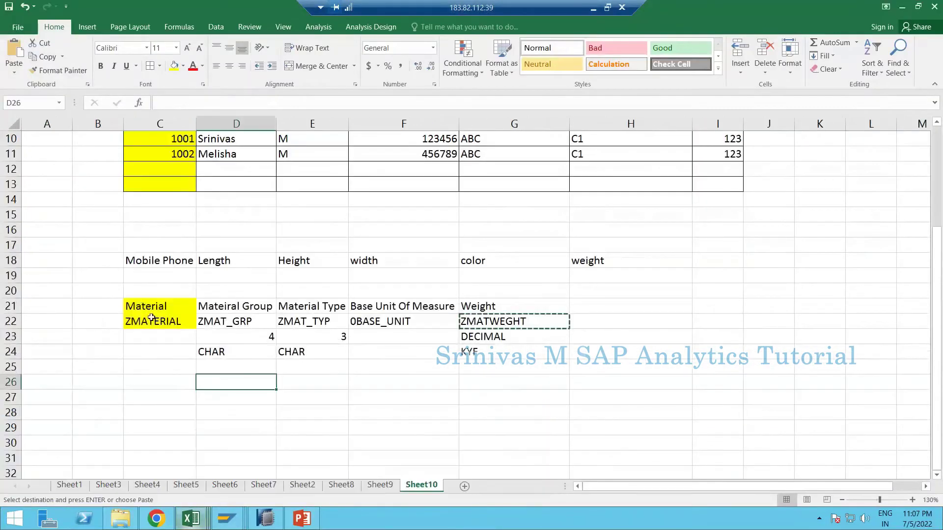
left_click_drag(152, 317, 496, 321)
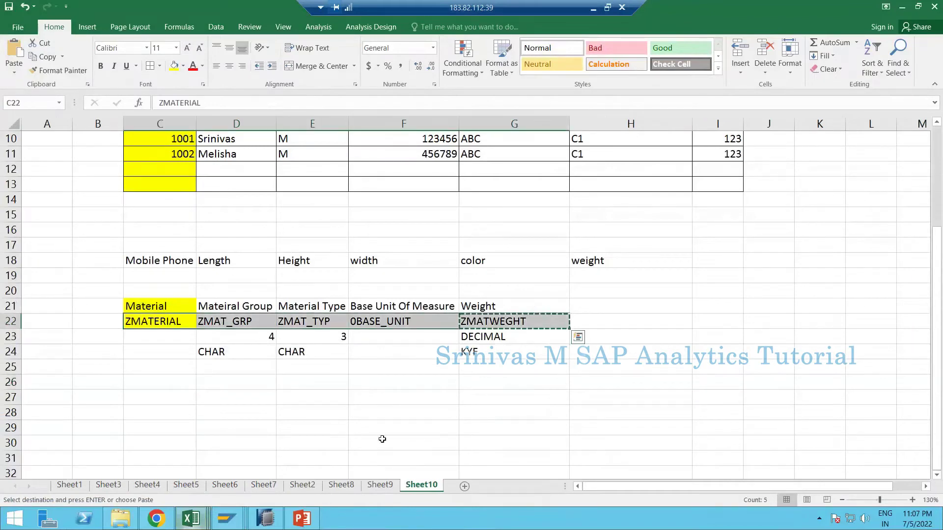
mouse_move(196, 519)
left_click(472, 457)
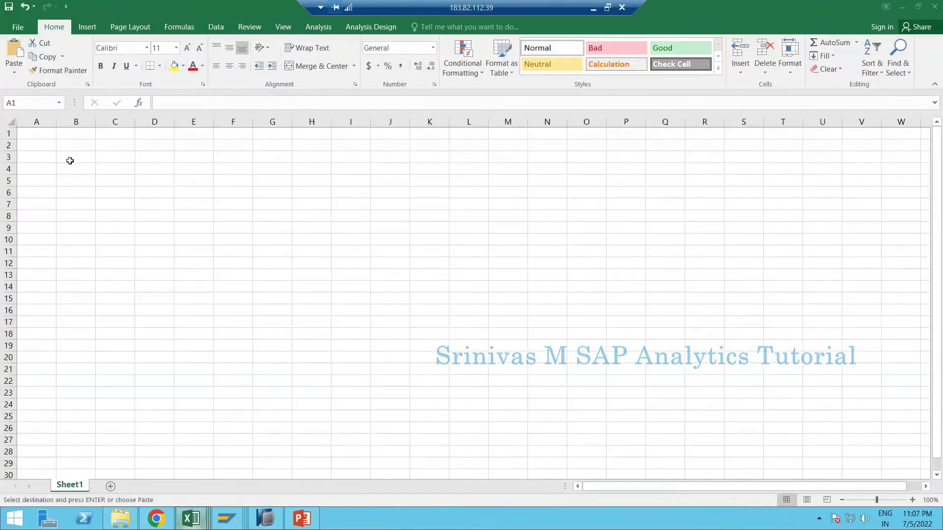
key("ctrl+v")
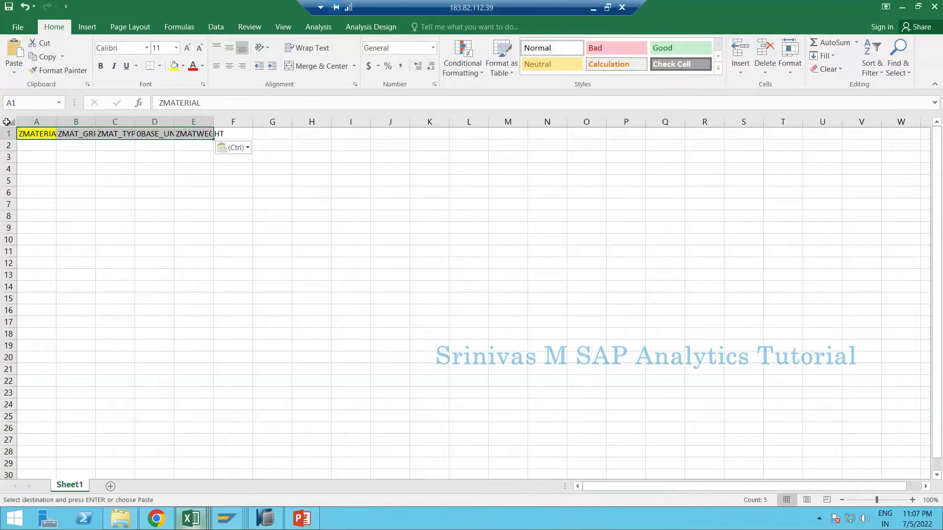
left_click(7, 121)
double_click(56, 122)
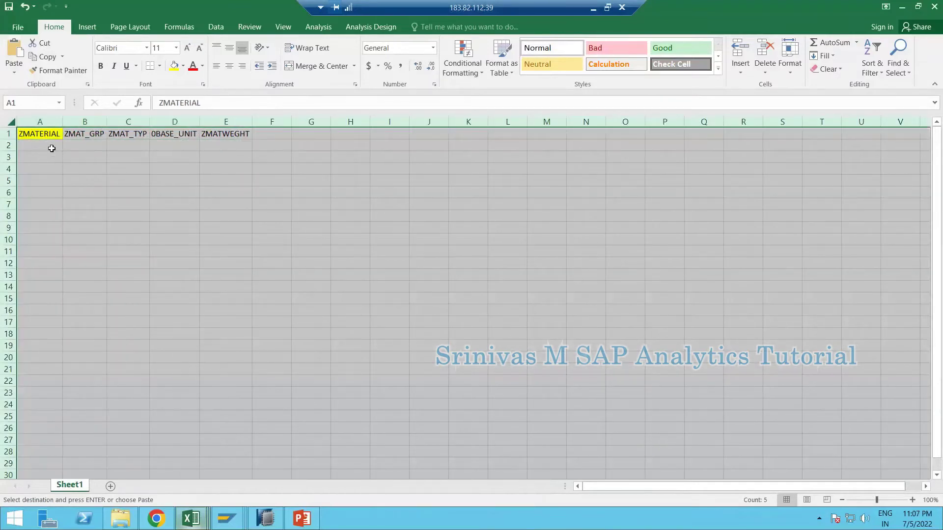
- Enter materials M3–M6 in column A, fill the series down to M26, and add M27
left_click(52, 149)
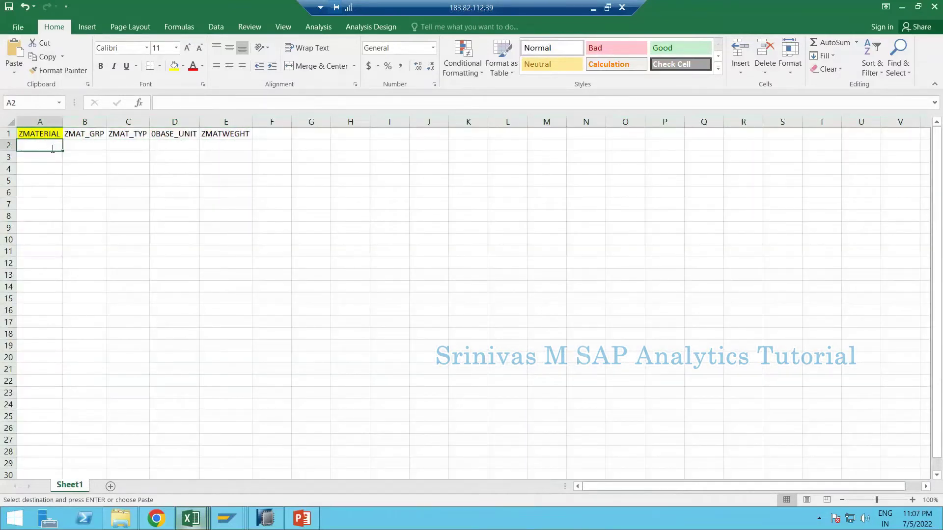
type("M3")
key("Return")
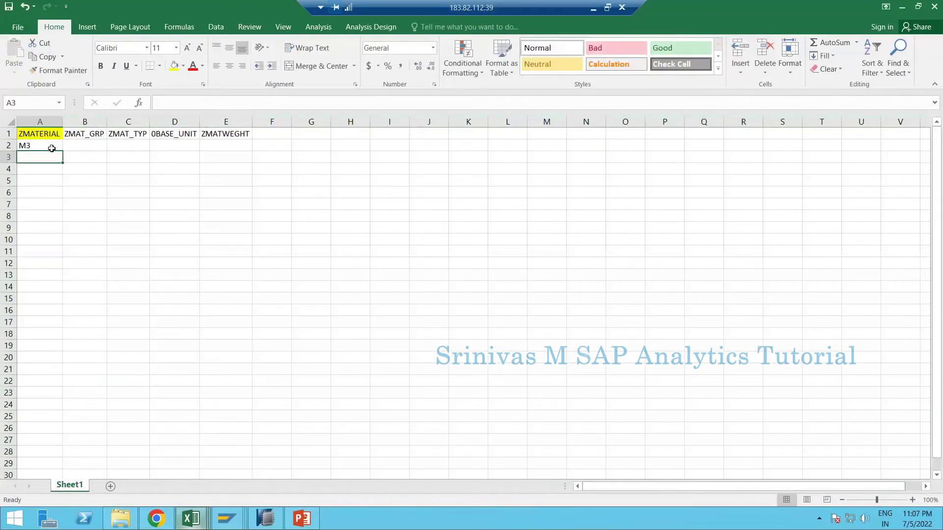
type("M4")
key("Return")
type("M5")
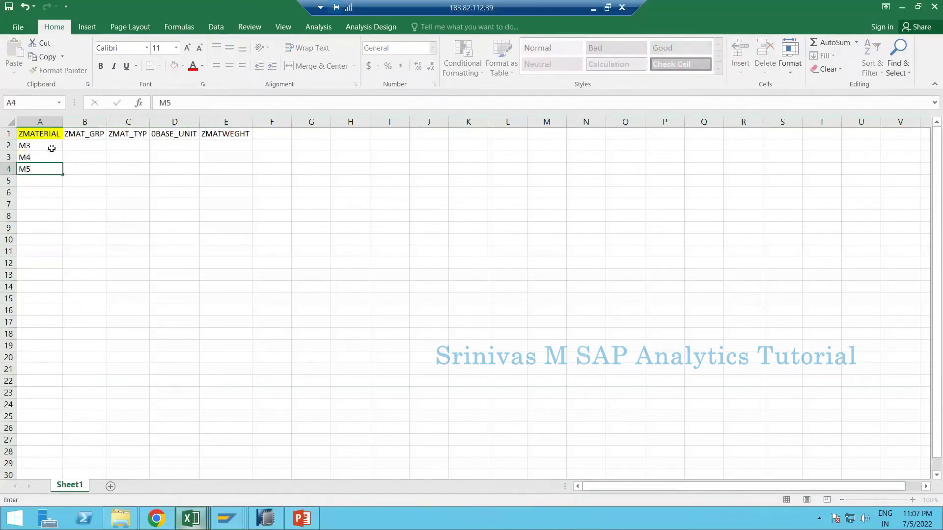
key("Return")
type("M6")
key("Return")
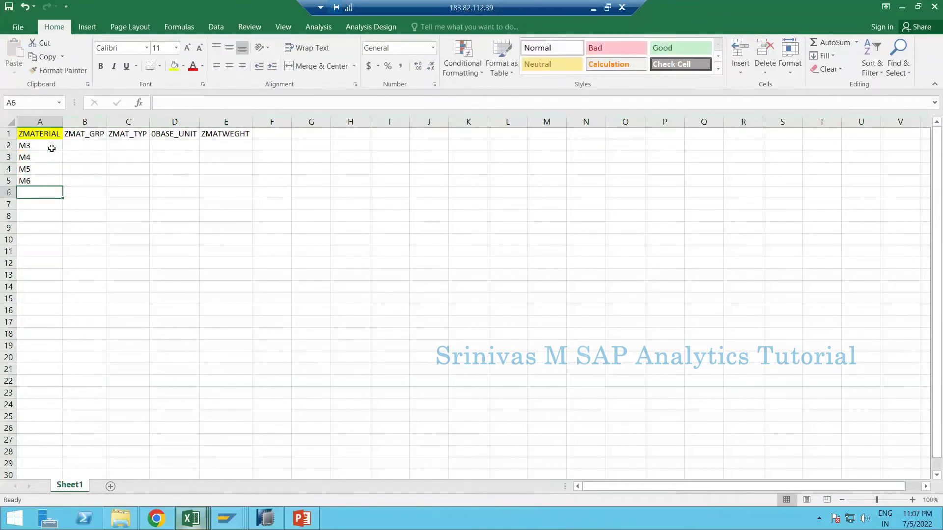
left_click_drag(51, 148, 53, 181)
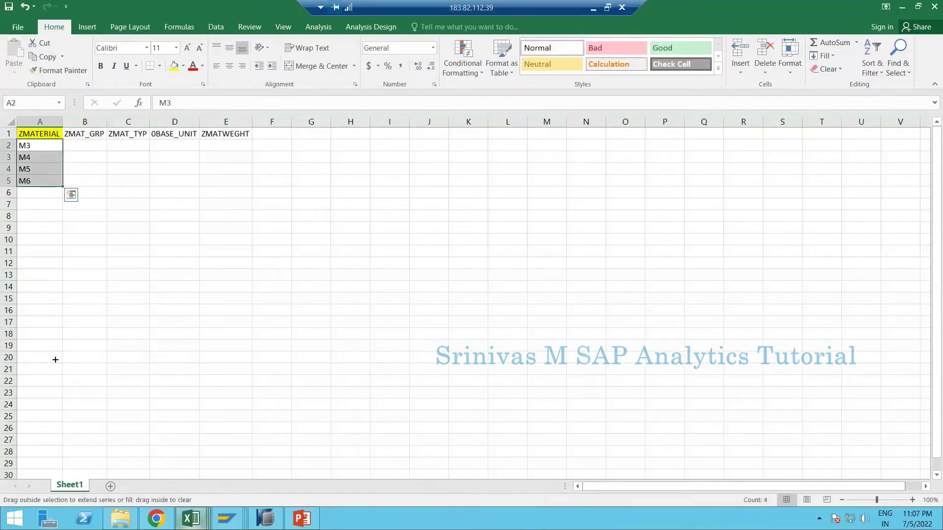
left_click_drag(55, 360, 54, 420)
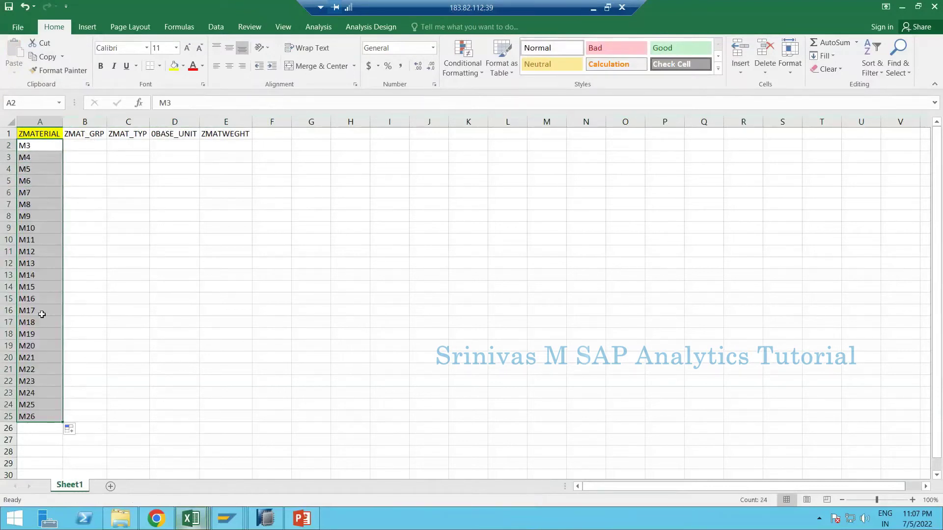
left_click(34, 417)
left_click(40, 432)
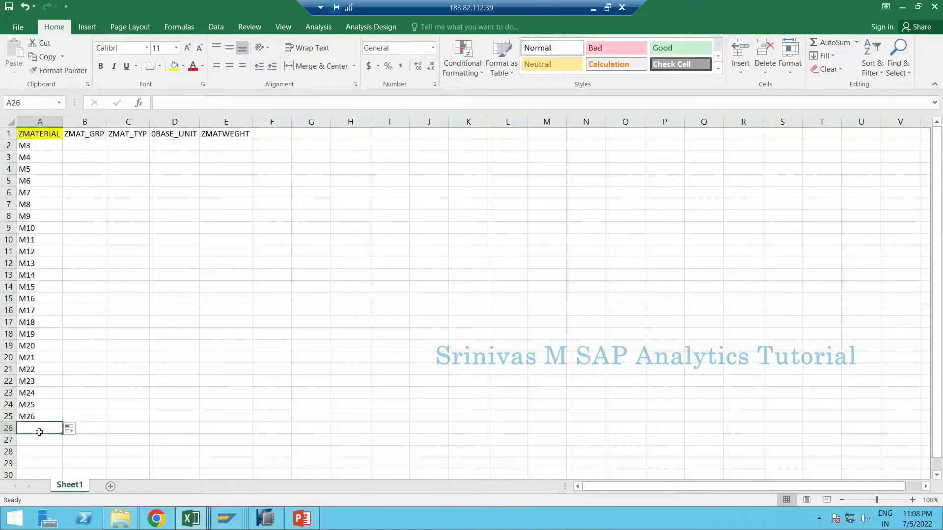
type("M27")
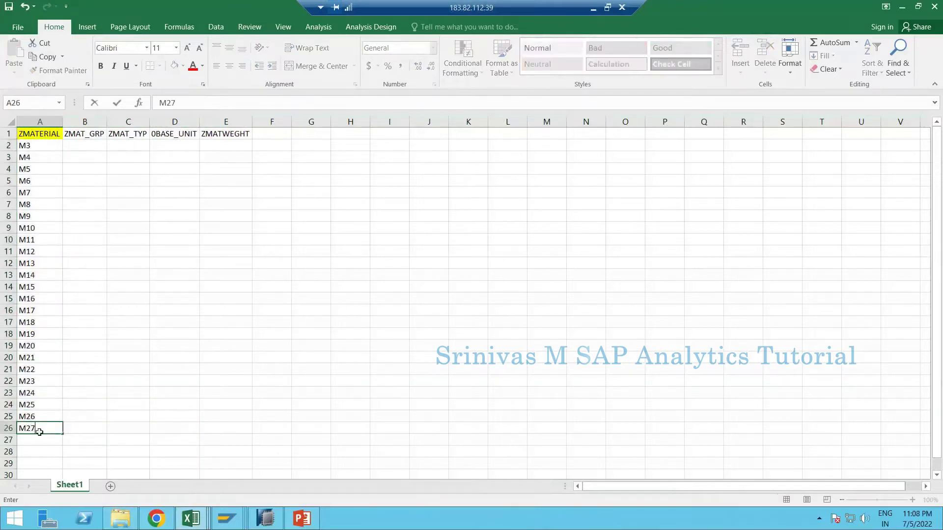
key("Return")
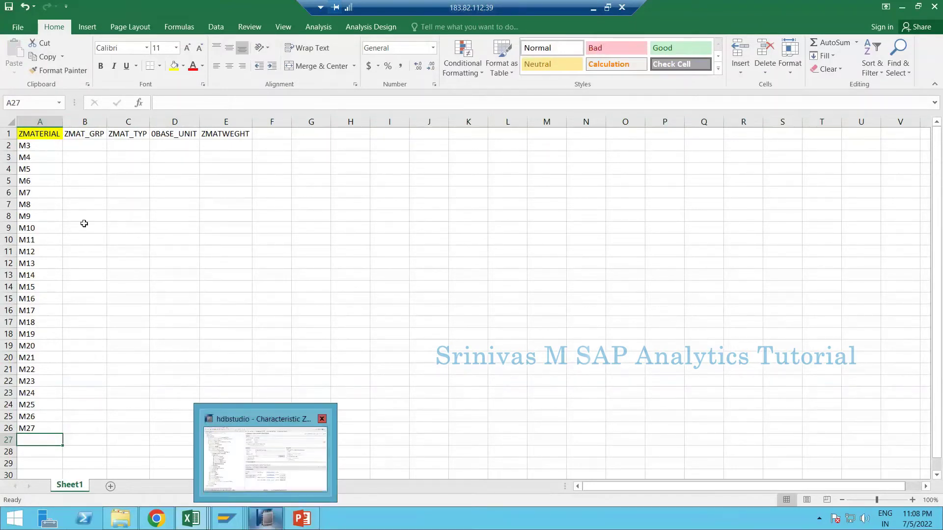
- Enter helper material group values MG01 and MG02 in cells I2 and I3
left_click_drag(34, 133, 233, 412)
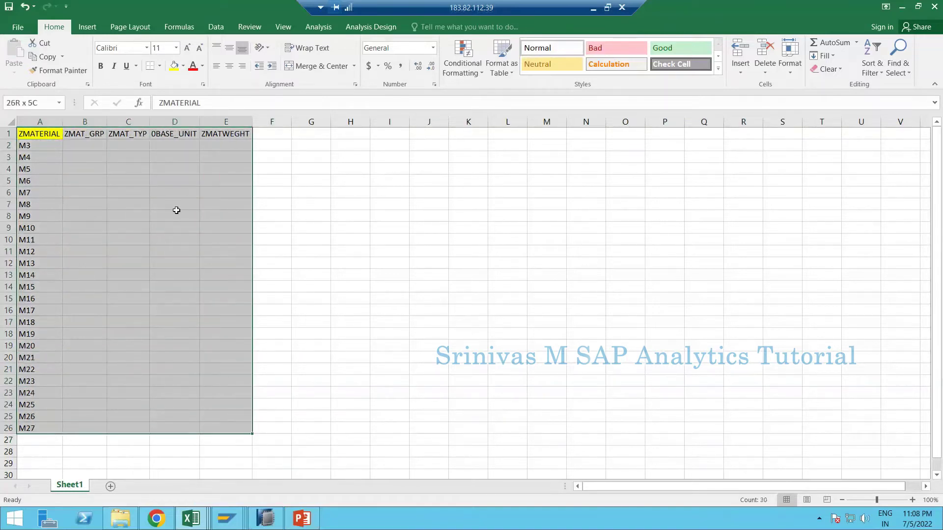
left_click(81, 148)
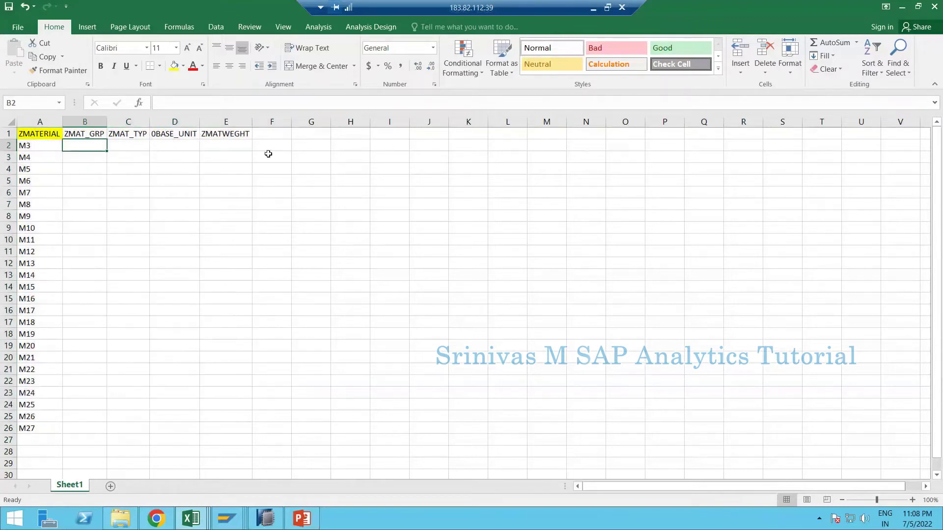
left_click(378, 151)
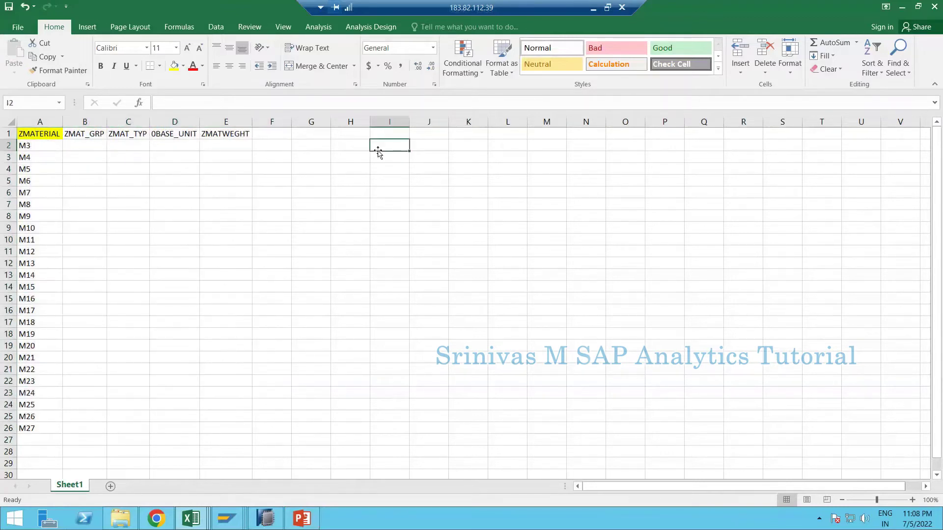
type("MG0")
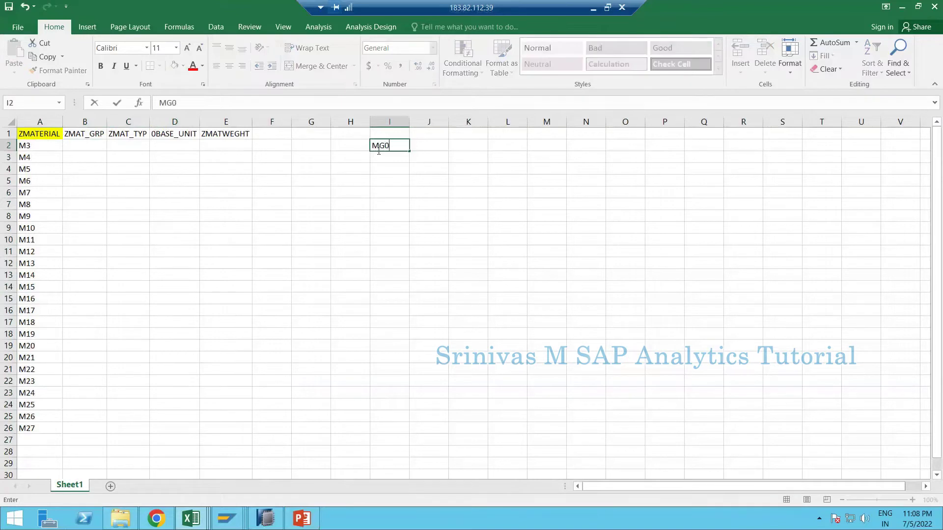
type("1")
key("Return")
type("<")
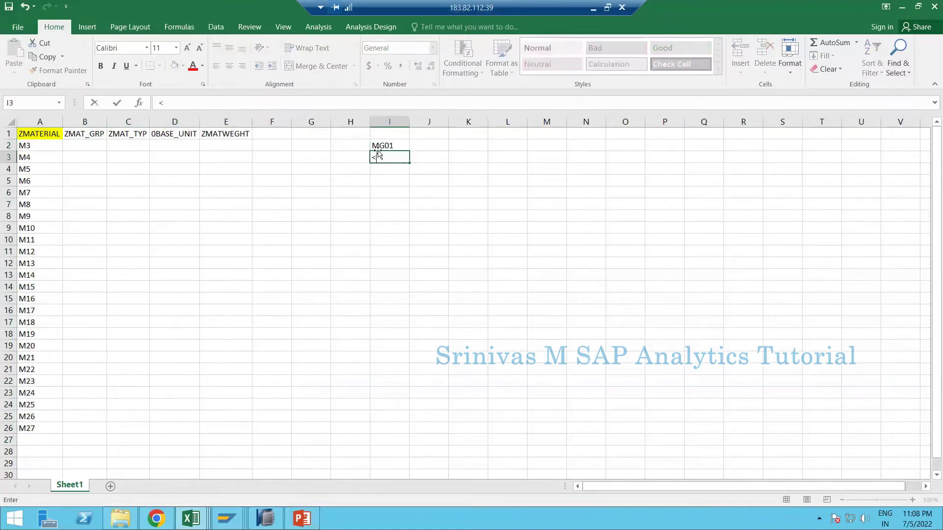
key("BackSpace")
type("M")
type("G02")
key("Return")
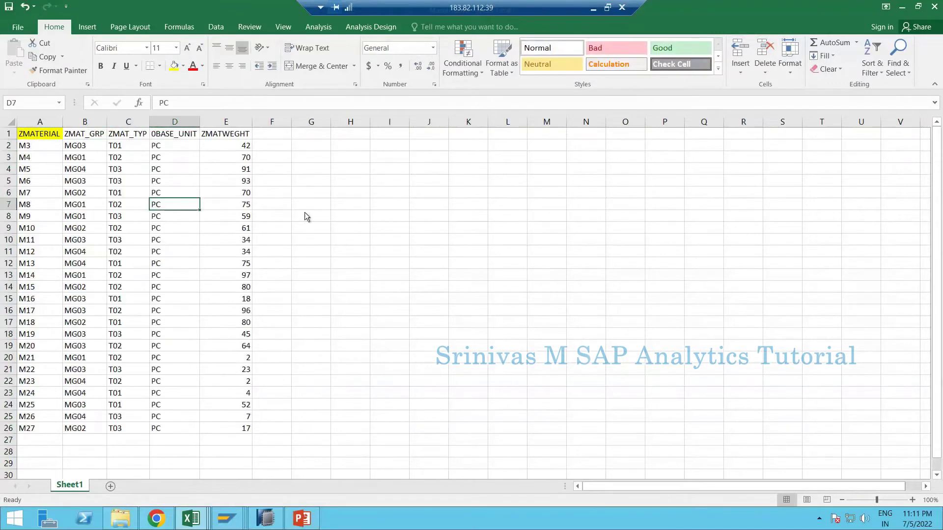
left_click(305, 216)
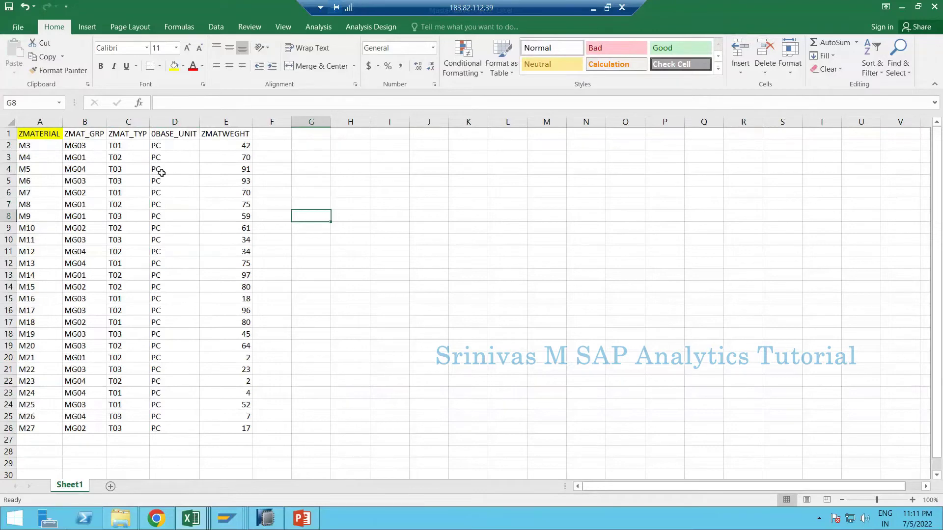
- Save the workbook as 'Material Attribute MD - 1' in CSV (Comma delimited) format, keeping CSV
left_click(17, 28)
left_click(30, 178)
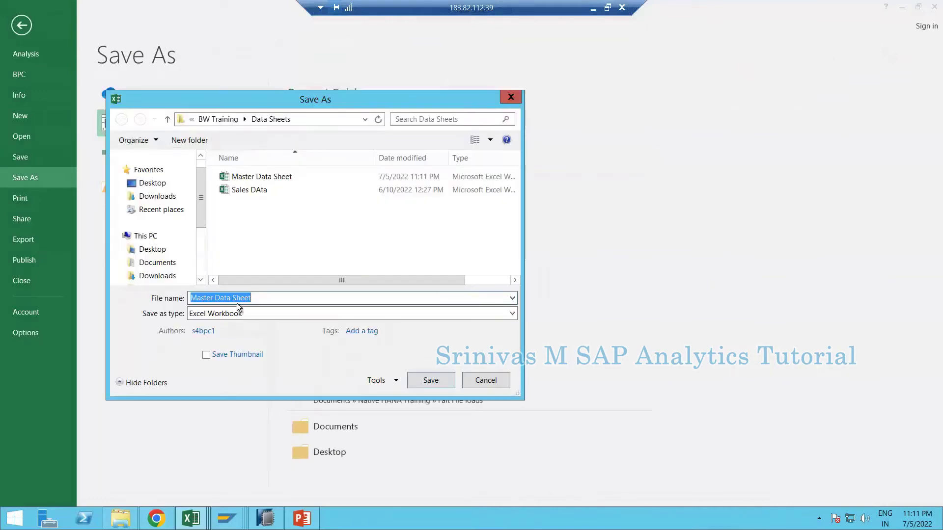
type("Material")
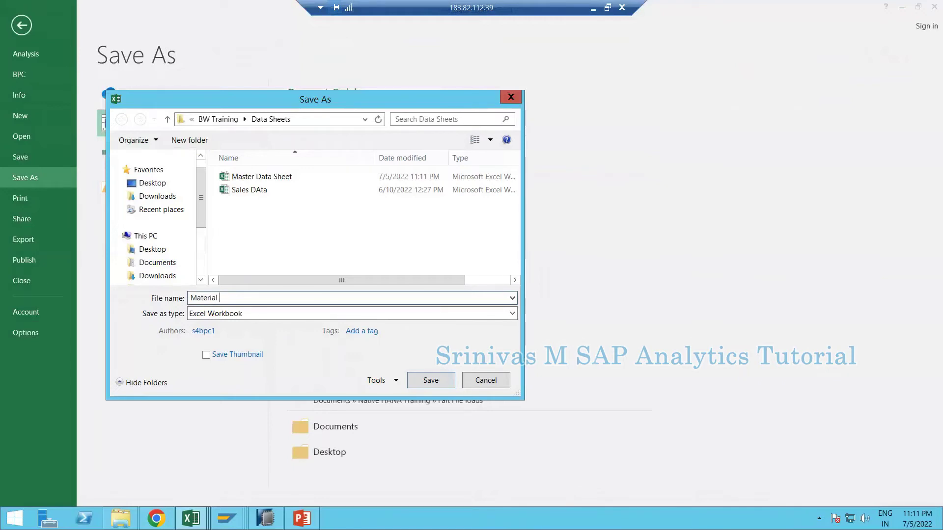
type("Attribute MD - 1")
left_click(247, 317)
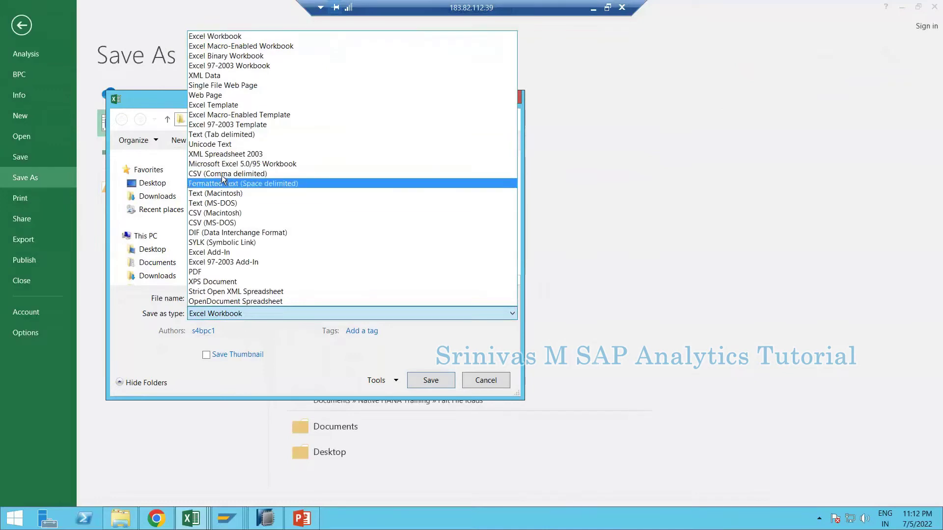
left_click(223, 174)
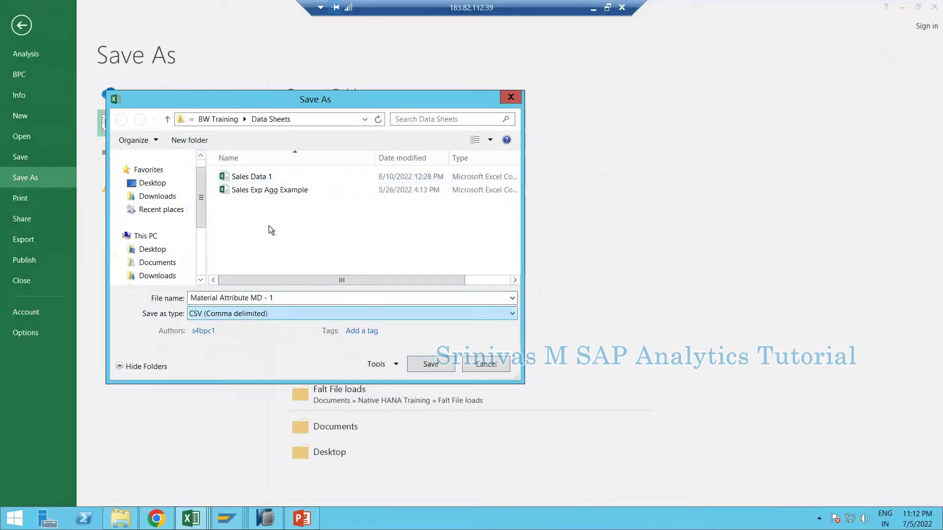
left_click(428, 365)
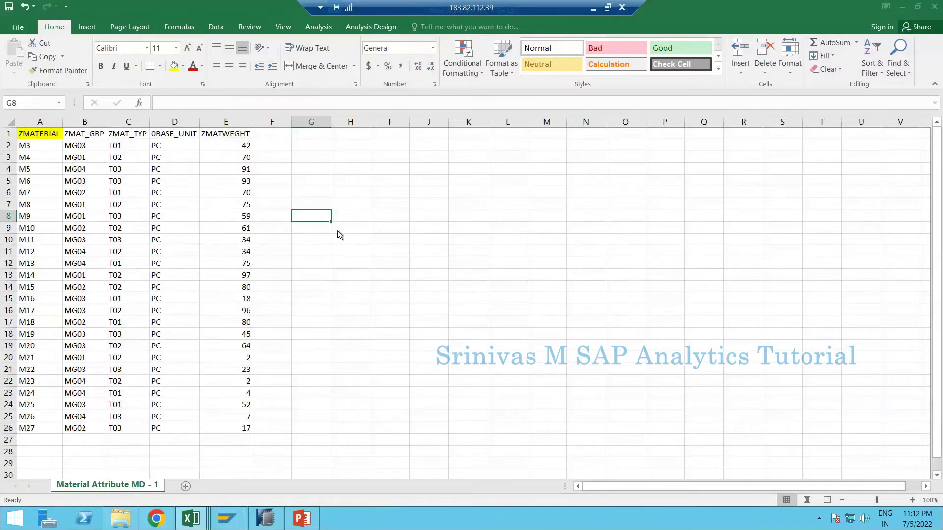
left_click(497, 366)
key("Escape")
- Open Material Attribute MD - 1 from BW Training > Data Sheets in Notepad to verify its comma-separated rows
left_click(121, 519)
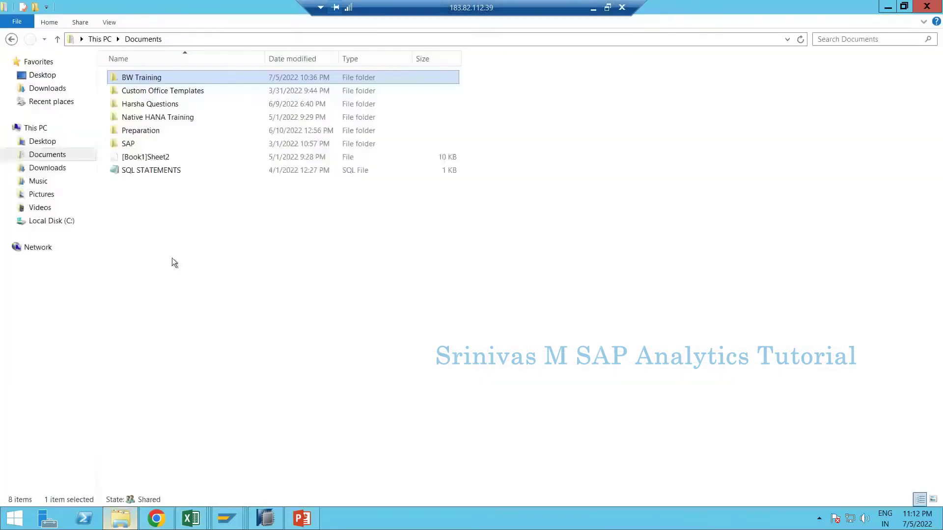
double_click(143, 75)
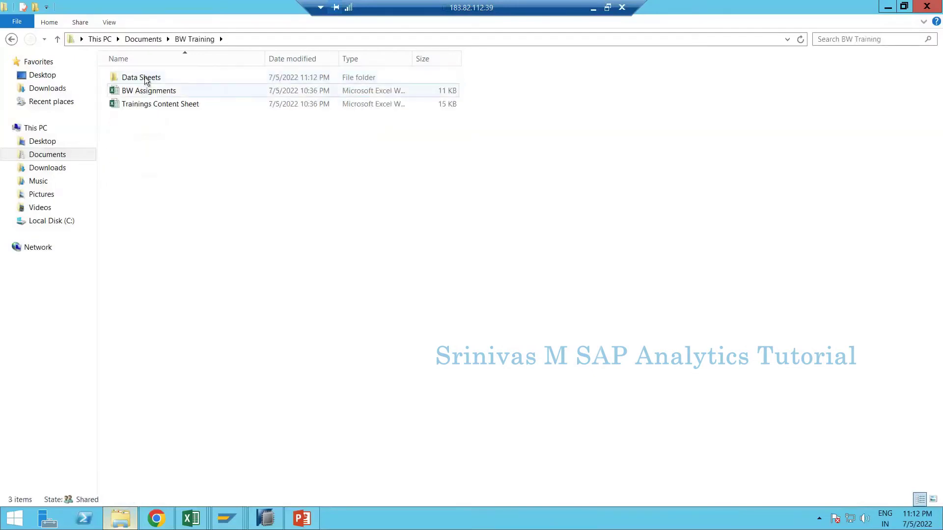
left_click(144, 78)
key("Return")
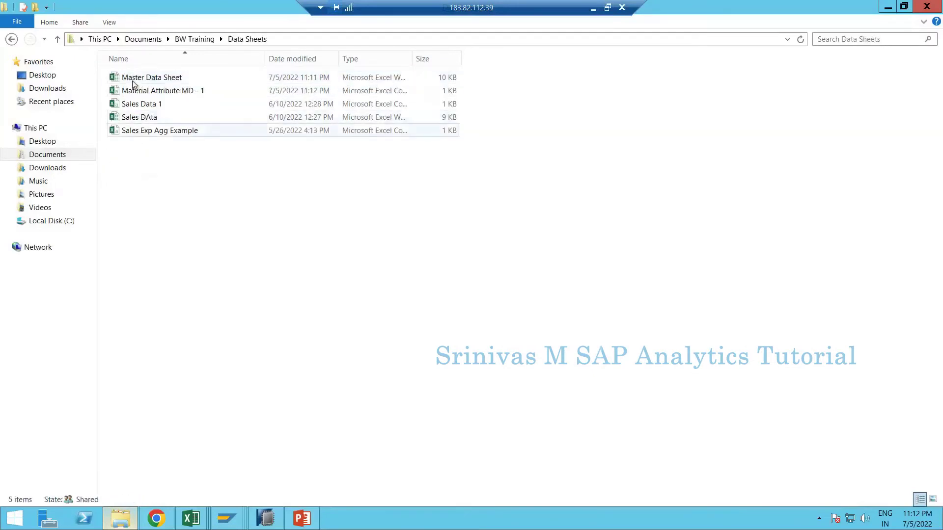
left_click(163, 89)
right_click(163, 88)
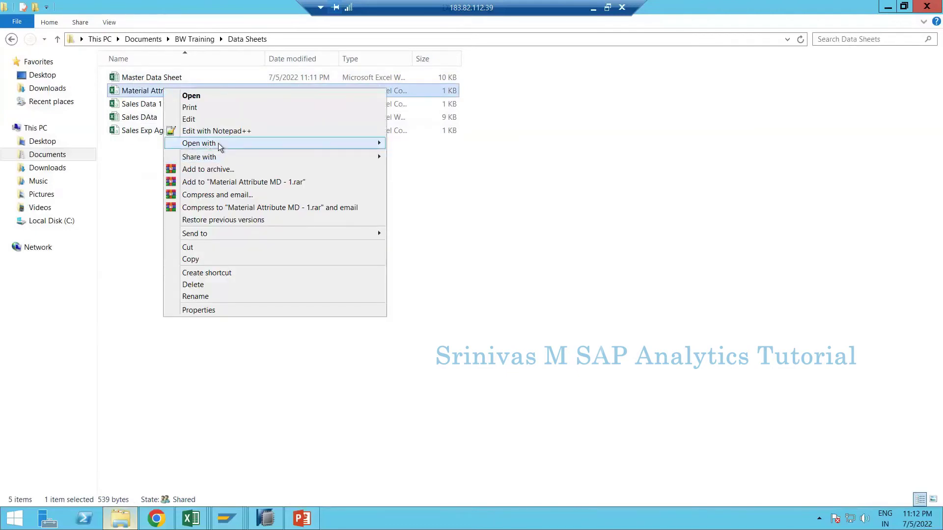
left_click(416, 155)
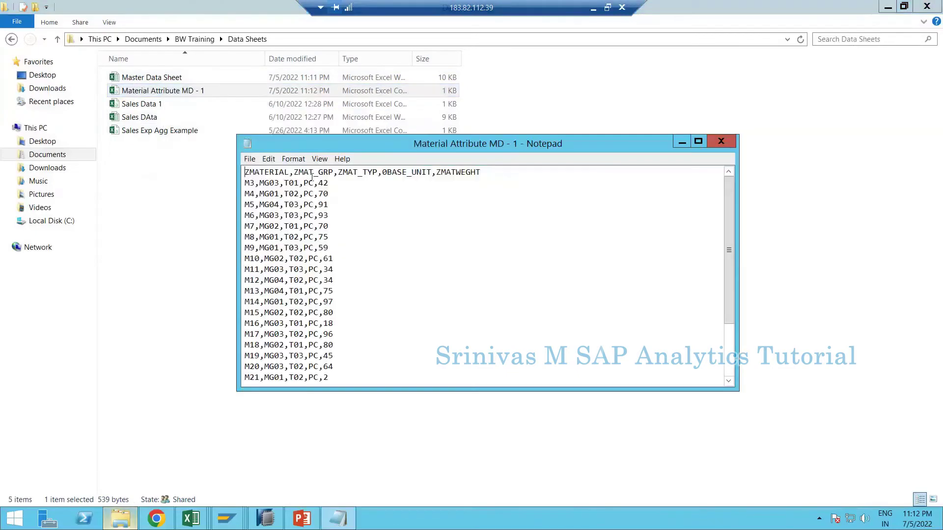
left_click(721, 142)
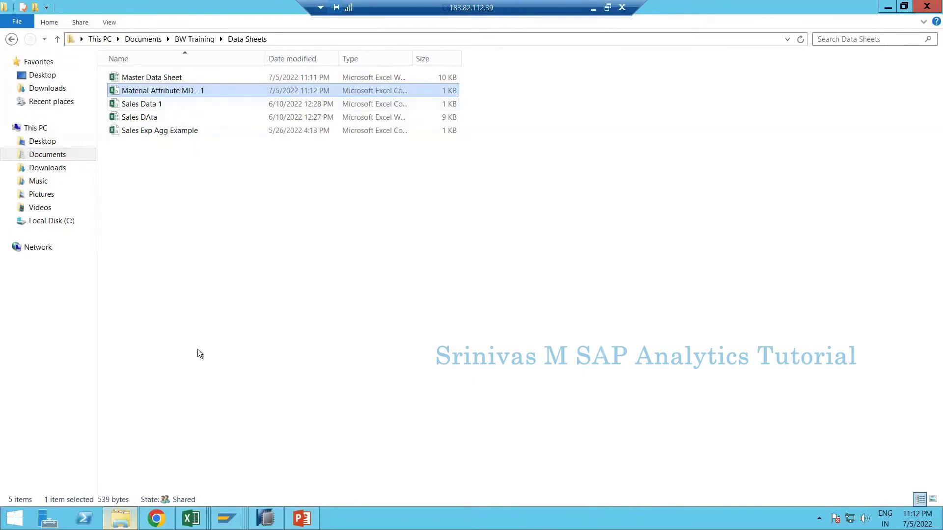
left_click(224, 524)
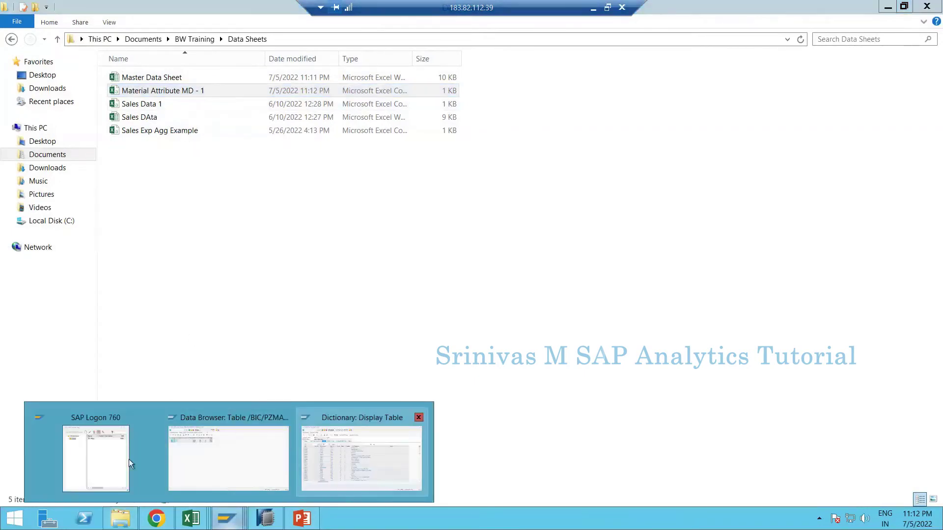
left_click(213, 464)
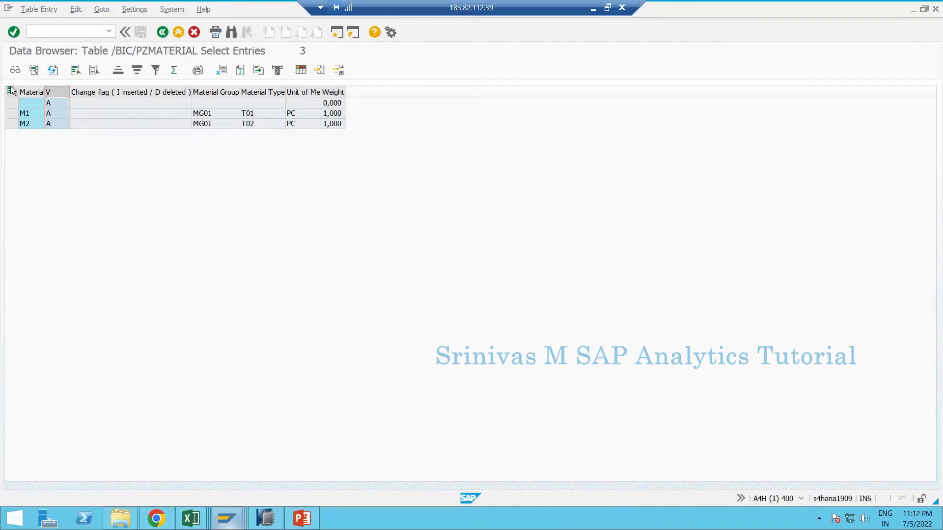
left_click_drag(32, 92, 302, 93)
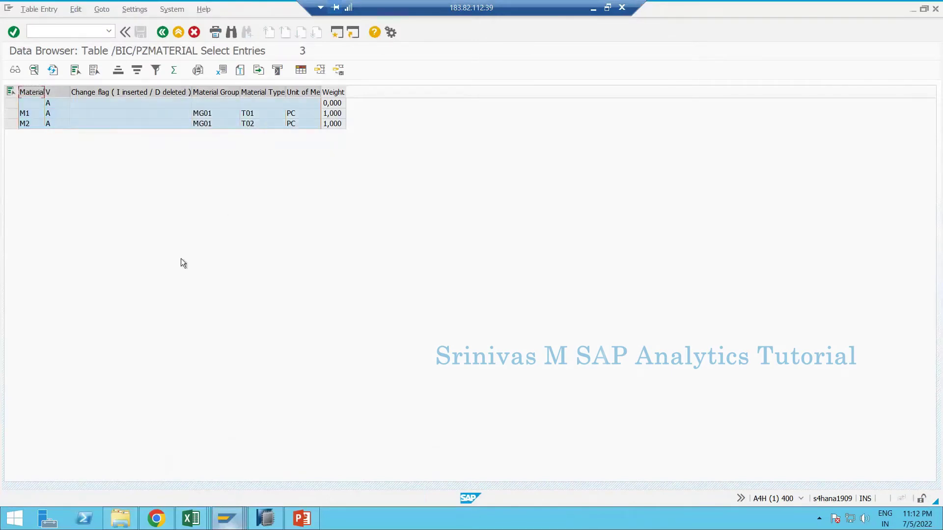
mouse_move(184, 518)
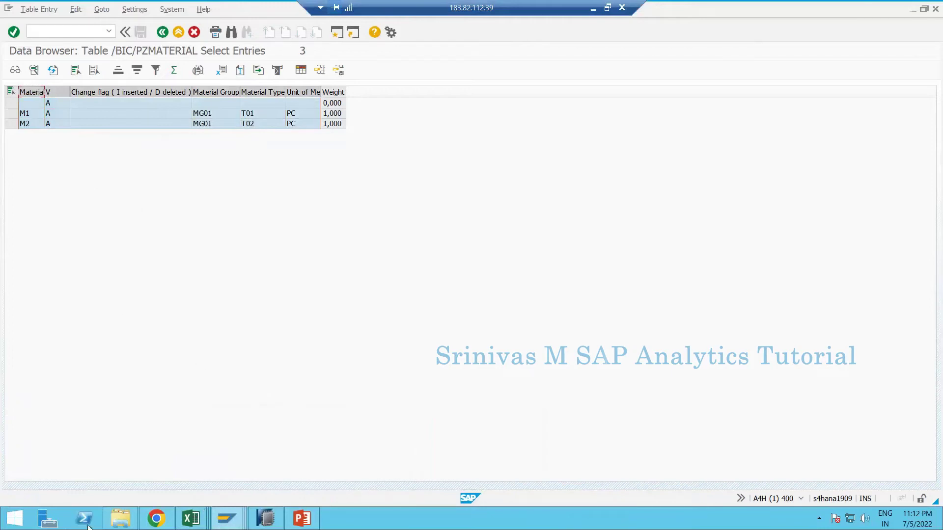
left_click(121, 518)
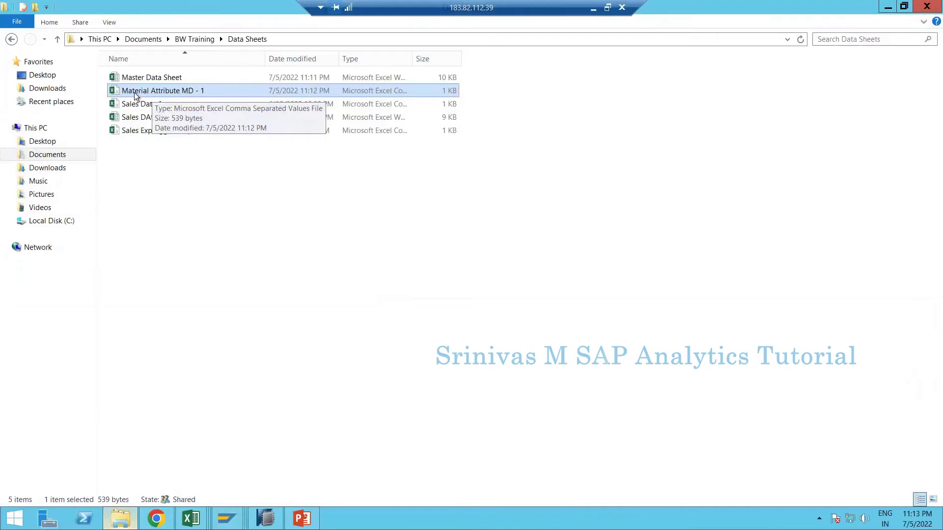
- Collapse the BW4HANA Class Objects, Trainings and BW Repository folders in Project Explorer
left_click(269, 518)
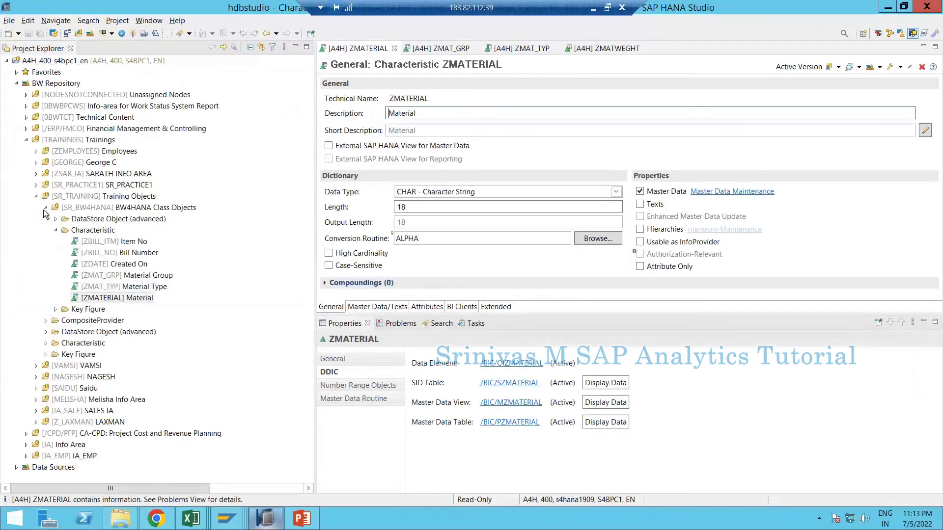
left_click(44, 208)
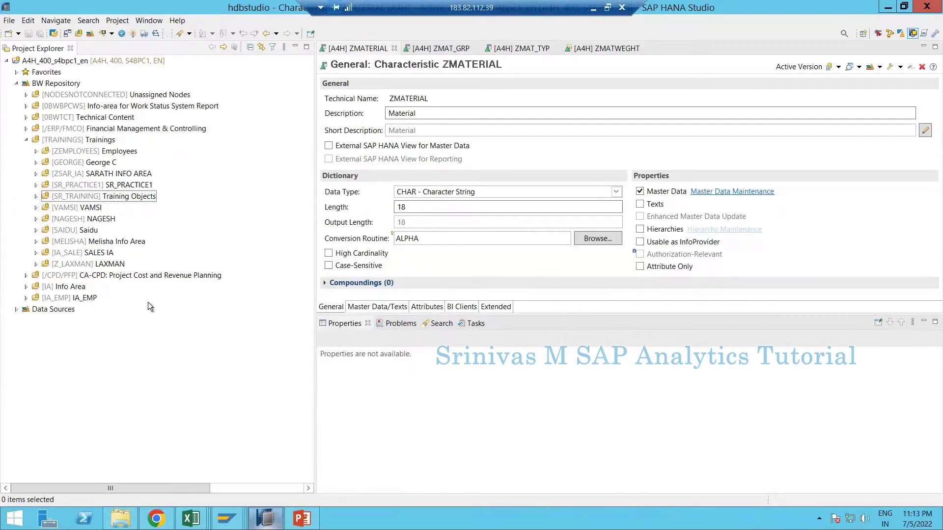
left_click(26, 140)
left_click(16, 83)
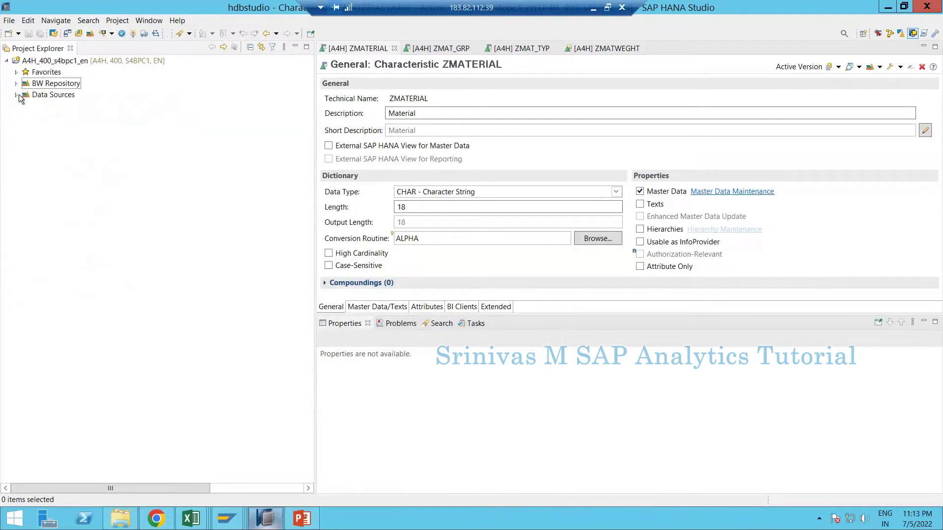
- Expand Data Sources > File > FILESYSTEM and inspect its empty Unassigned Nodes
left_click(17, 95)
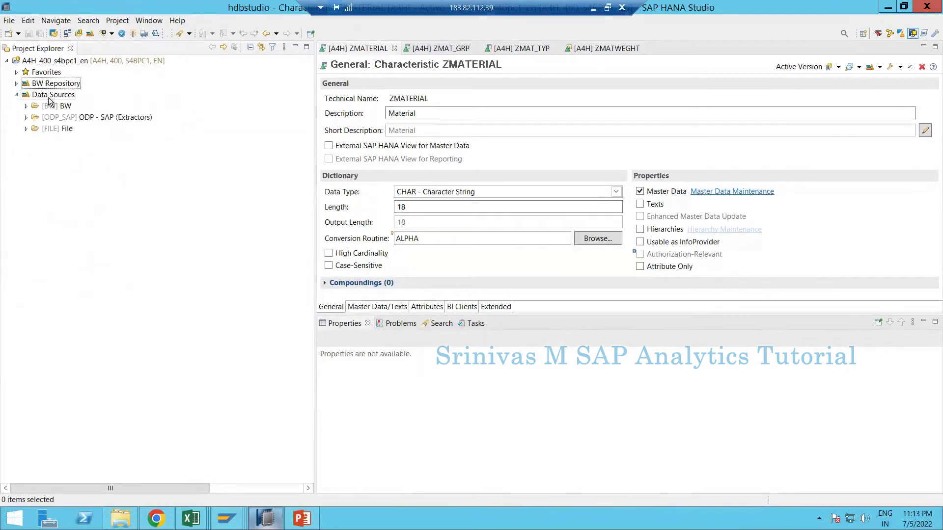
left_click(26, 129)
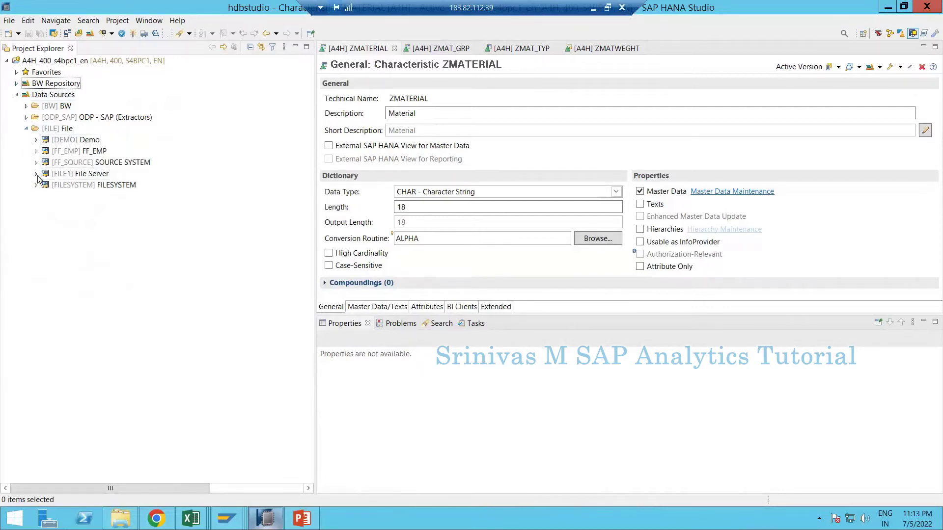
left_click(36, 185)
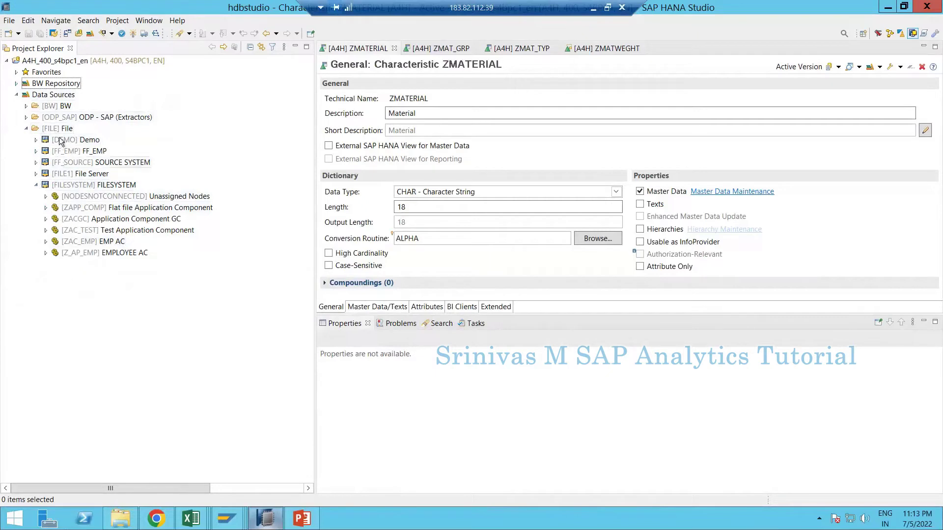
left_click(60, 184)
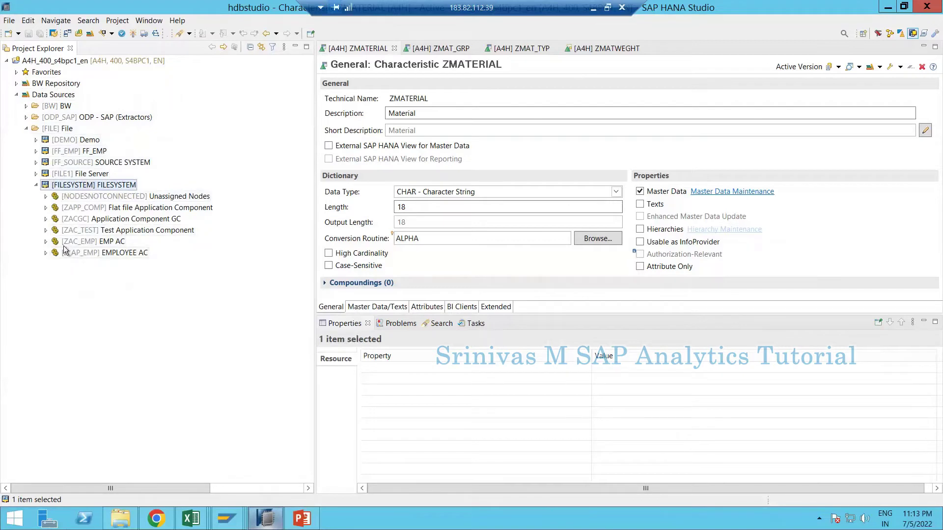
left_click(47, 197)
left_click(74, 195)
right_click(73, 196)
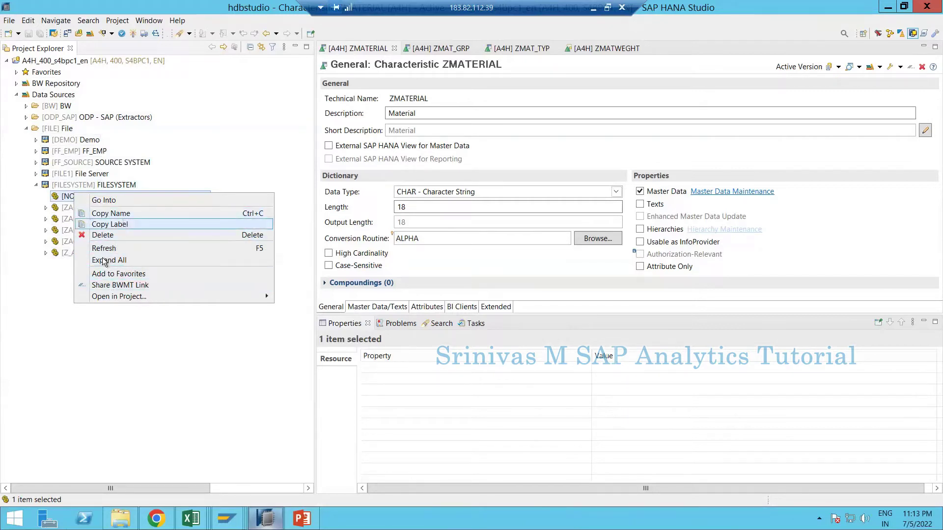
left_click(71, 192)
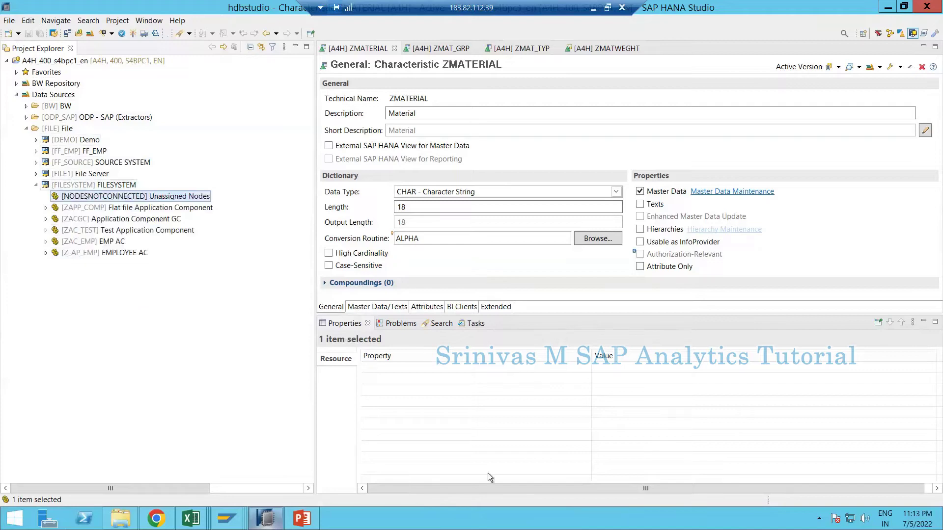
- Run /nrsa1 to open the Data Warehousing Workbench and show the DataSources tree
mouse_move(236, 523)
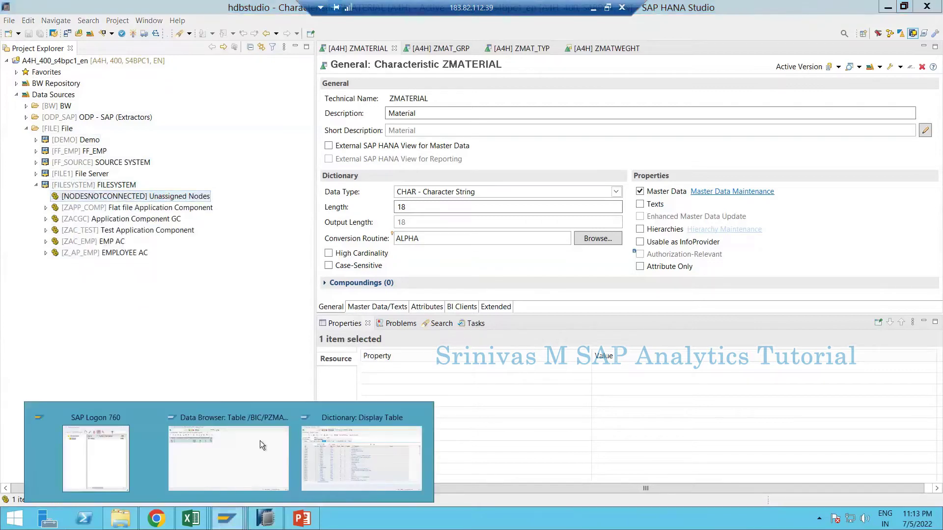
left_click(229, 457)
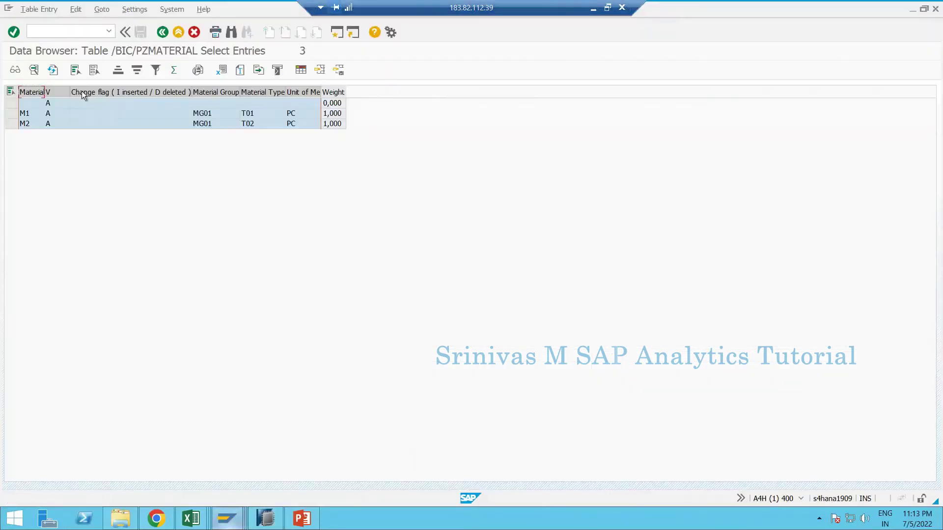
left_click(61, 31)
type("/nrsa1")
key("Return")
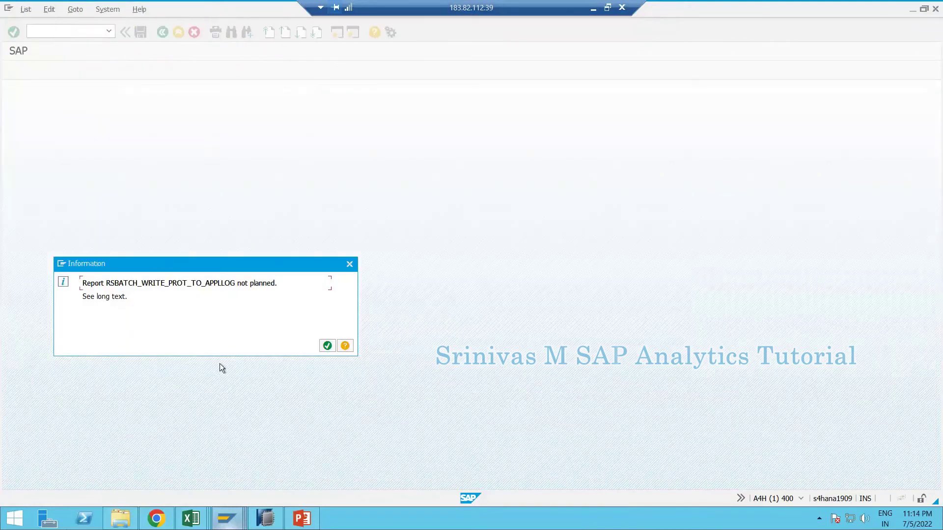
key("Return")
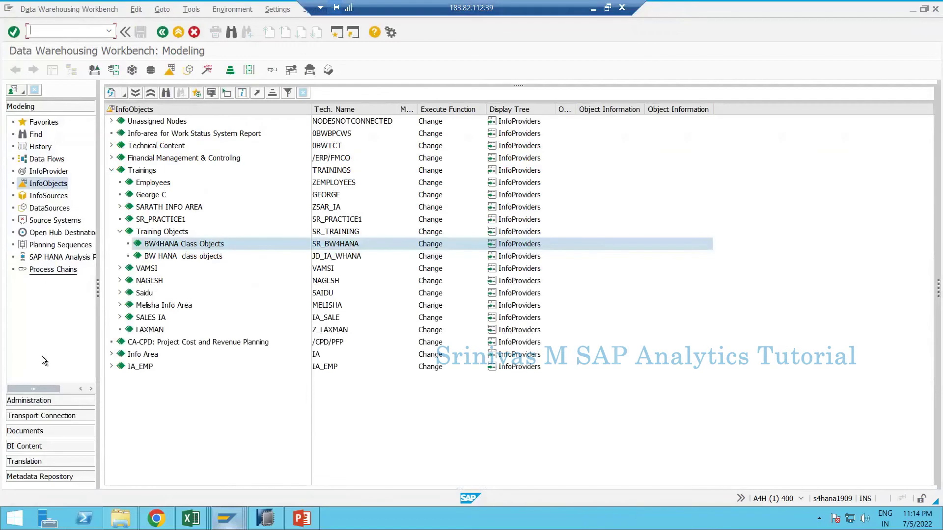
left_click(42, 209)
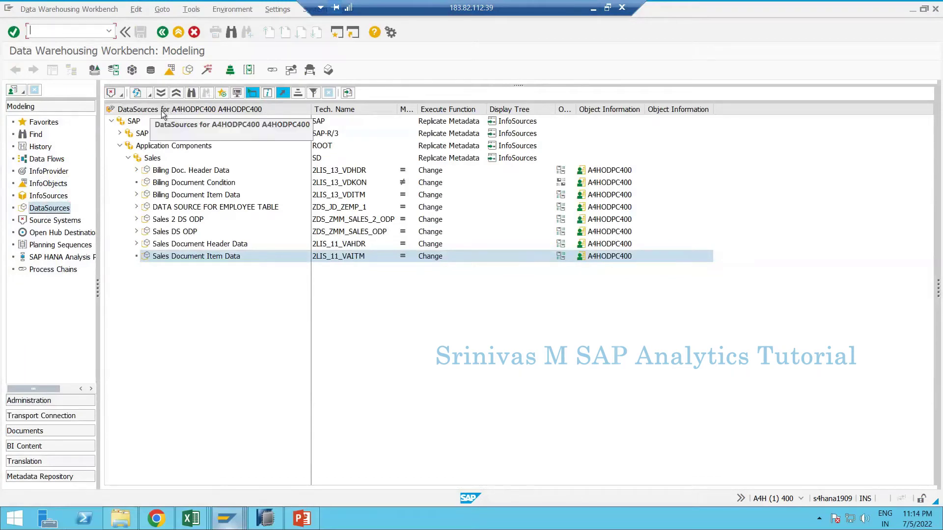
- Choose the File source system FILESYSTEM to list its DataSources tree
left_click(119, 95)
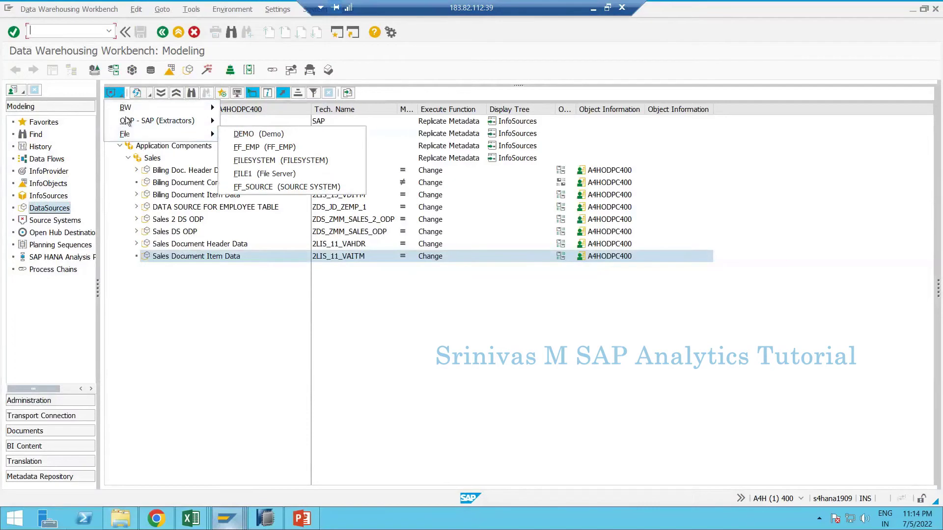
left_click(265, 519)
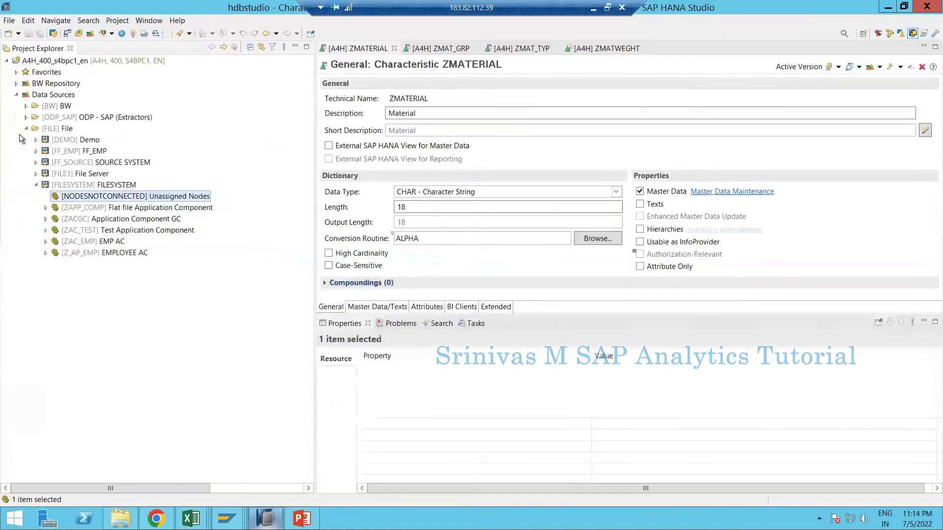
left_click(47, 97)
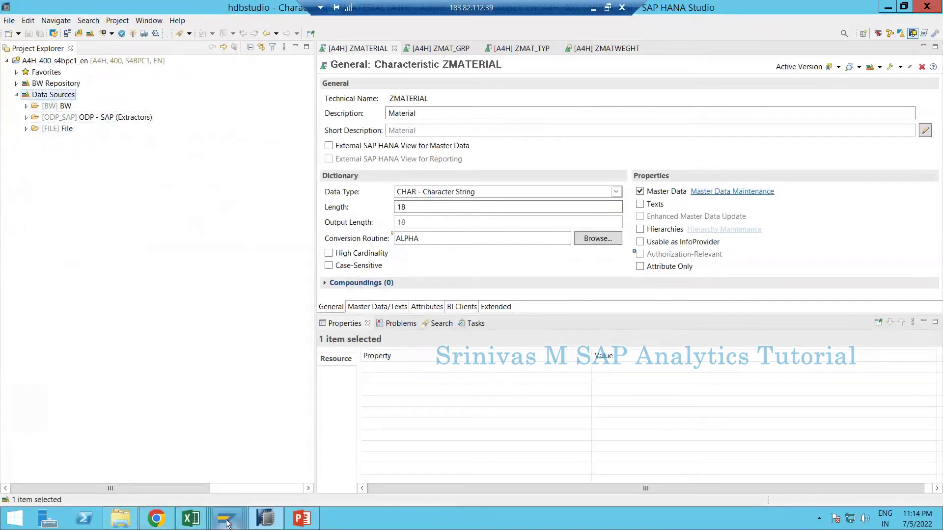
mouse_move(231, 519)
left_click(229, 475)
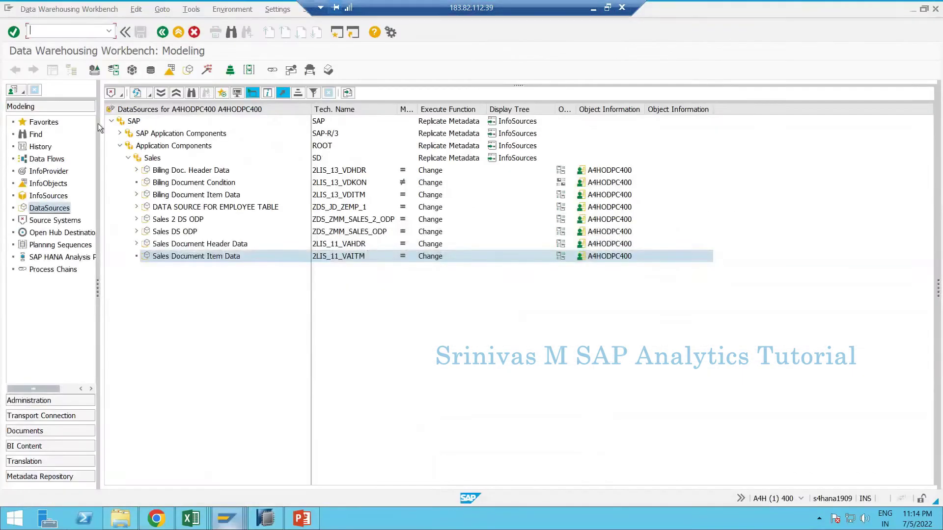
left_click(117, 94)
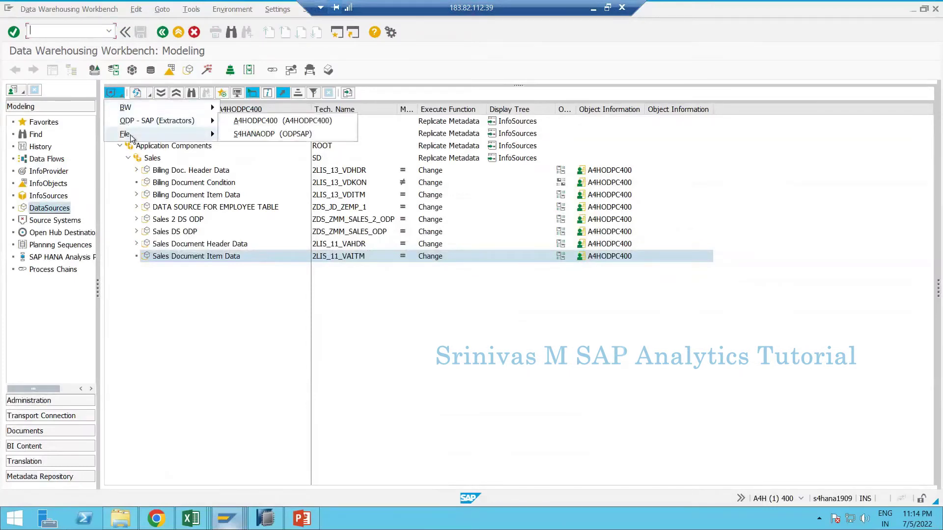
mouse_move(131, 139)
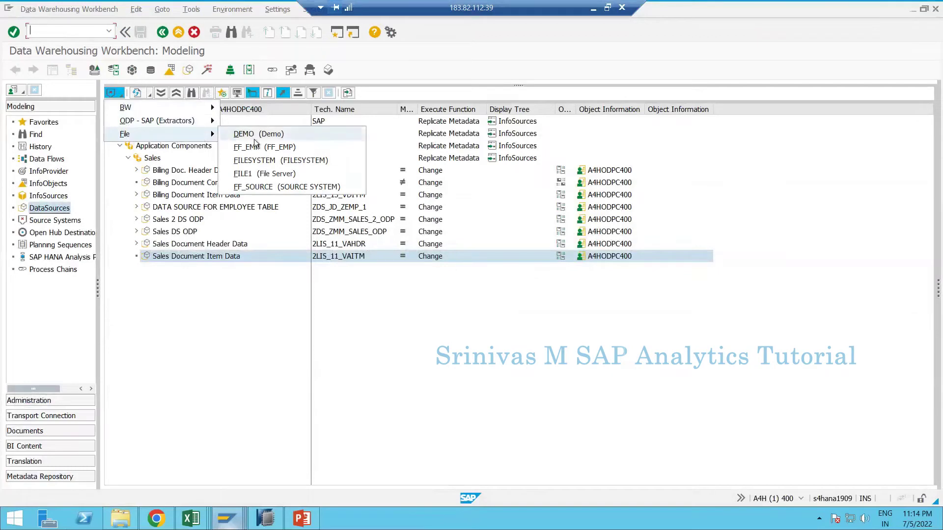
left_click(268, 162)
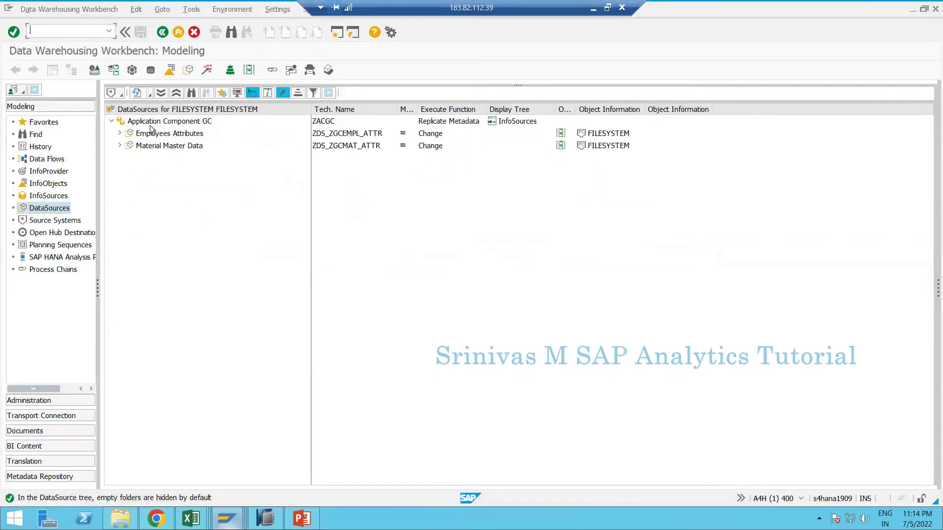
- Choose Create DataSource from Application Component GC's context menu under FILESYSTEM
left_click(154, 124)
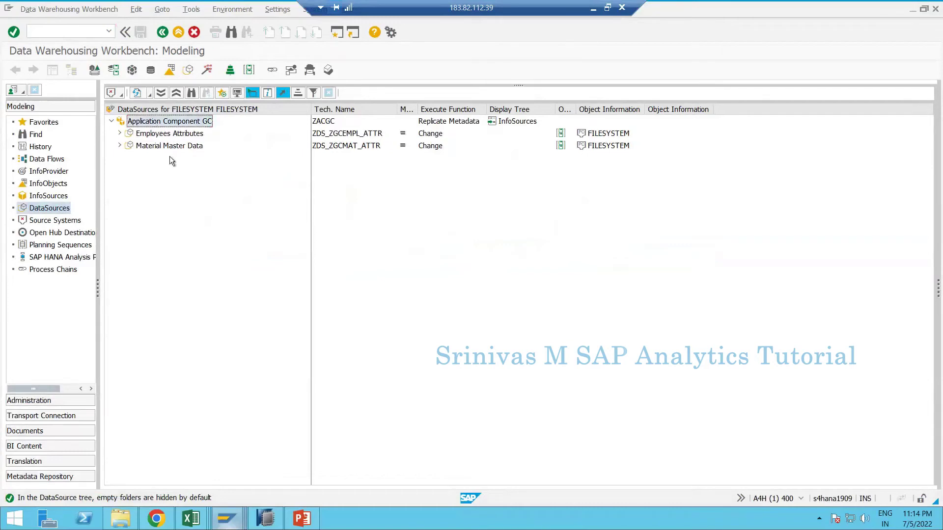
left_click(118, 93)
left_click(151, 132)
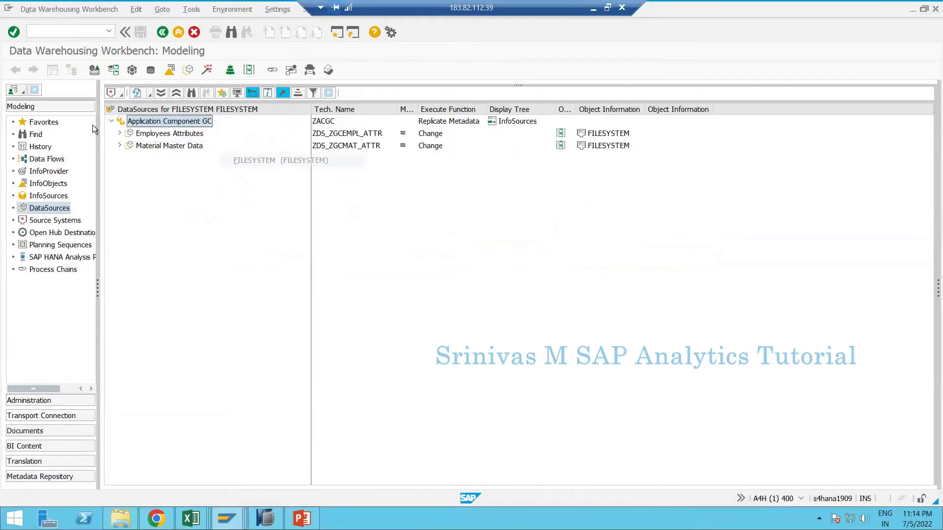
right_click(177, 126)
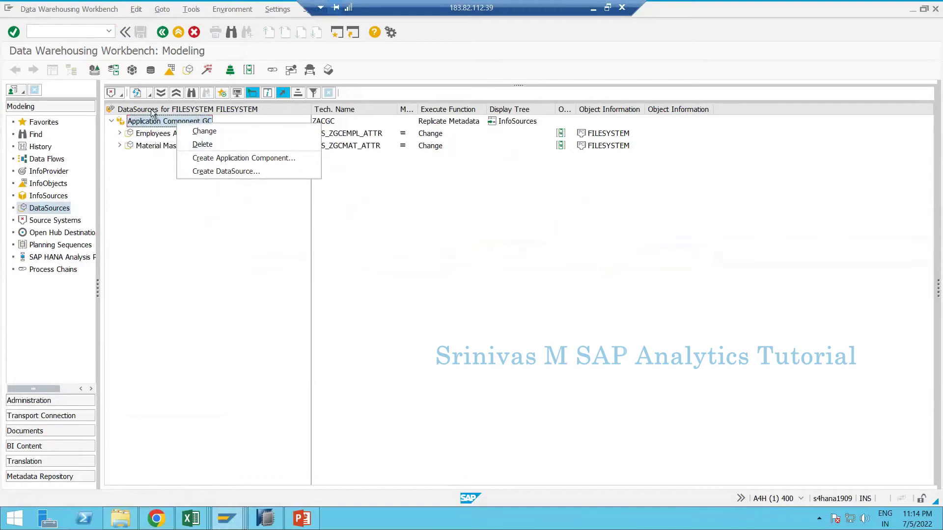
left_click(152, 126)
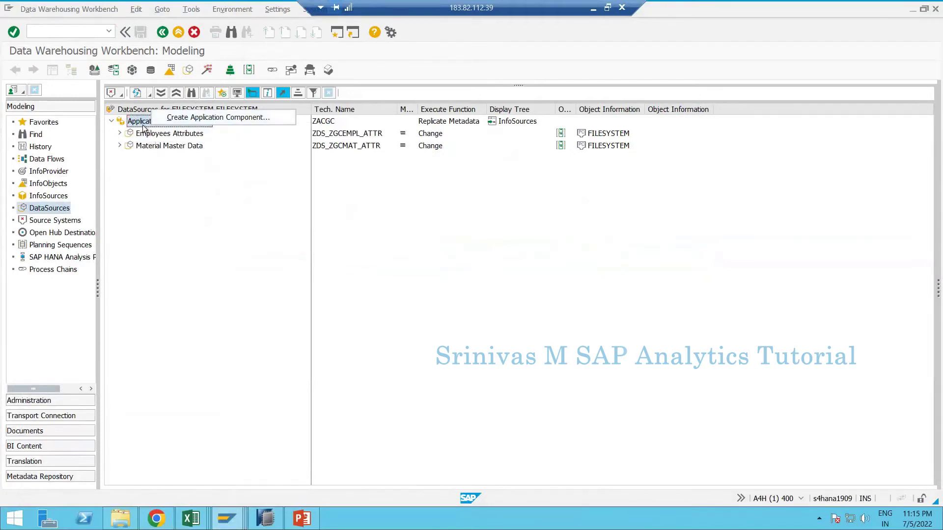
right_click(143, 124)
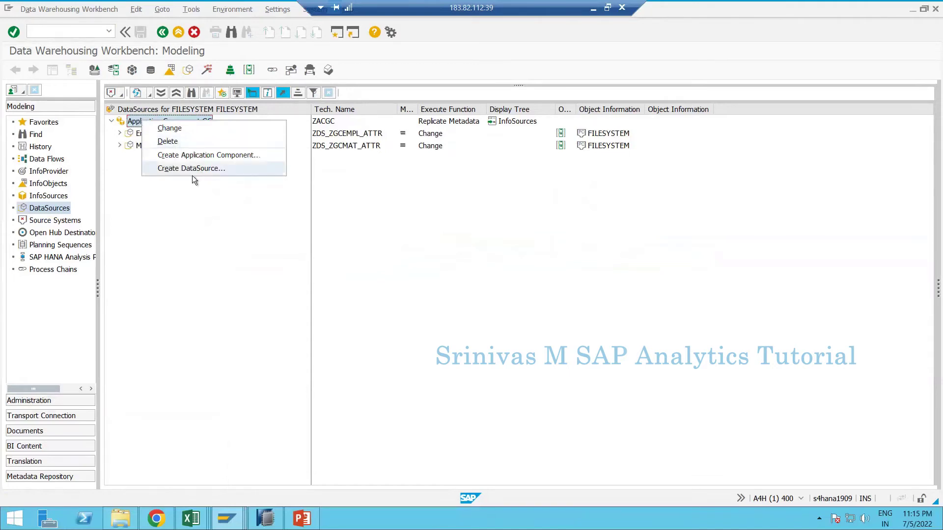
left_click(209, 169)
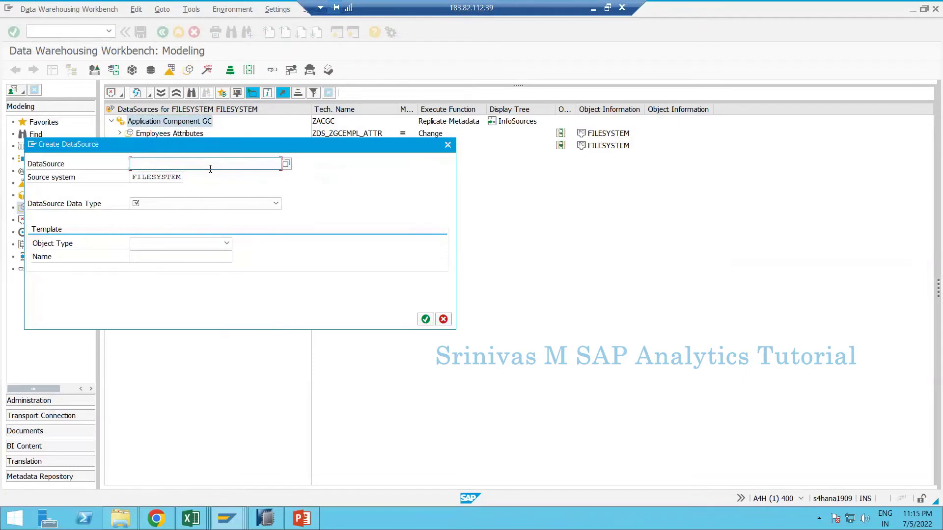
type("Z")
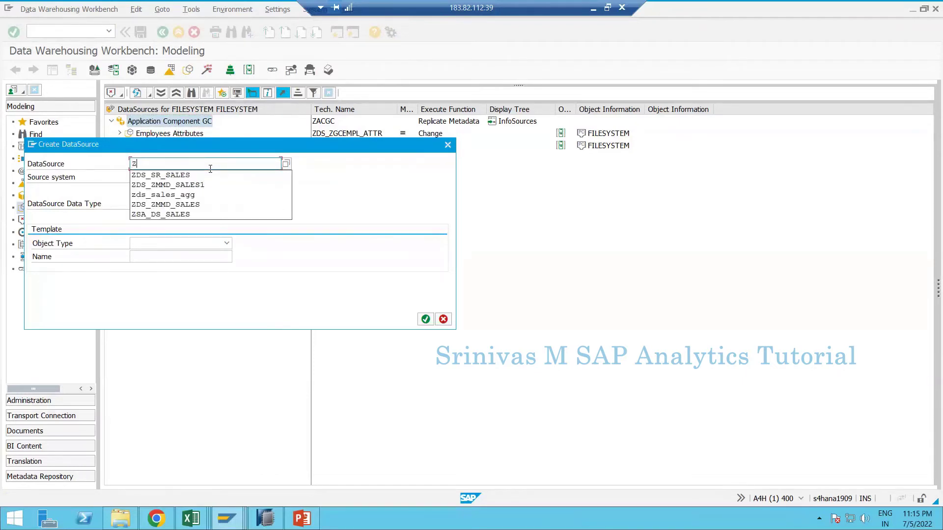
left_click(192, 520)
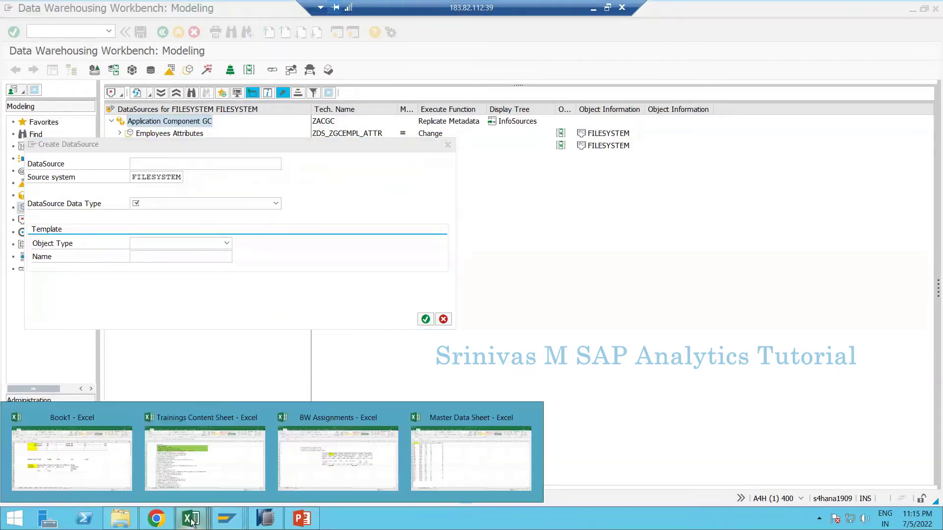
- Note the DataSource name ZDS_SR_MATERIAL_ATTR in cell C27 of Book1
left_click(107, 471)
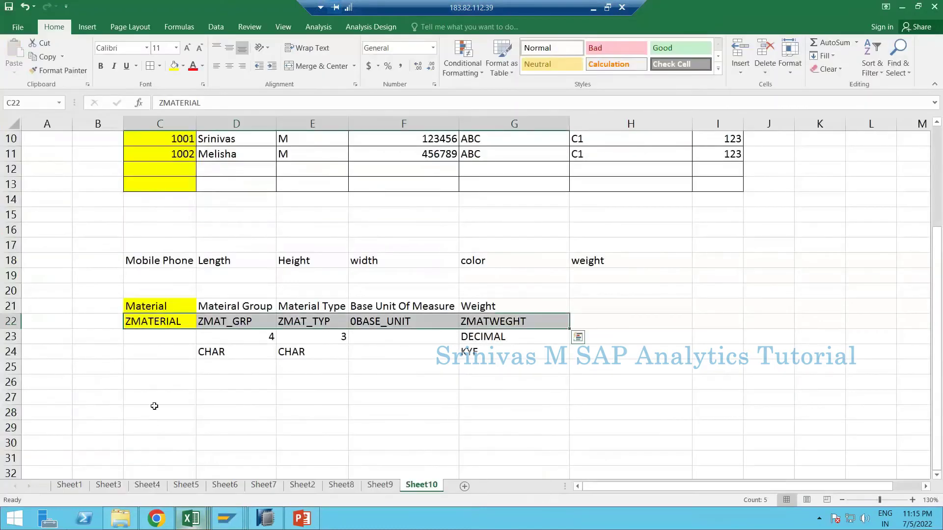
left_click(162, 391)
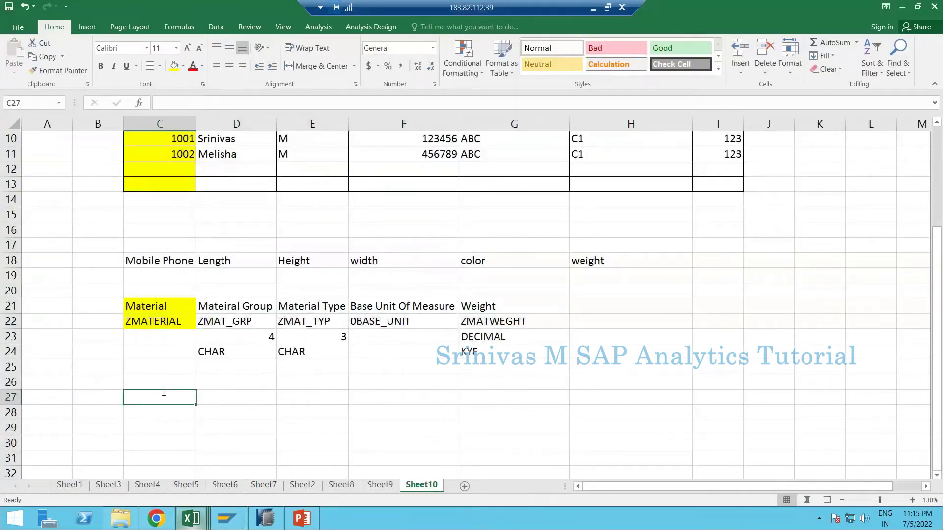
type("ZDS_")
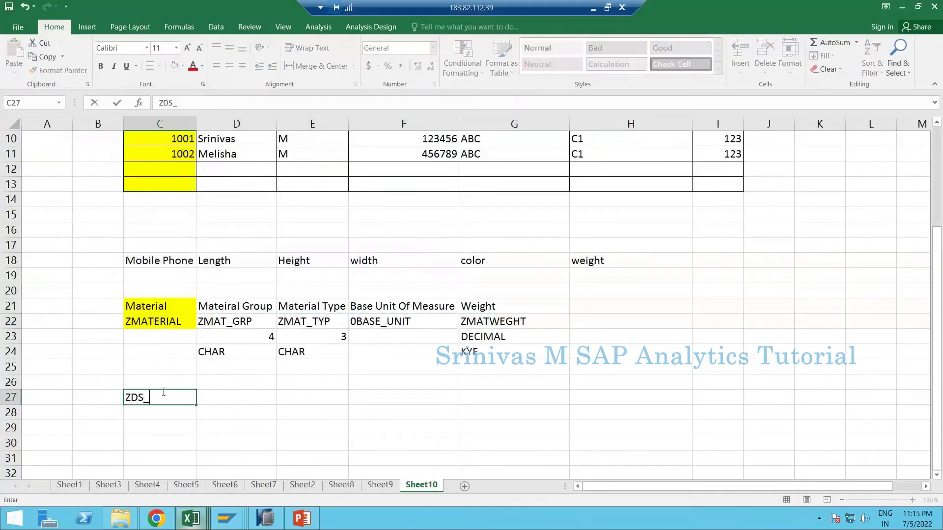
type("MATERIAL_")
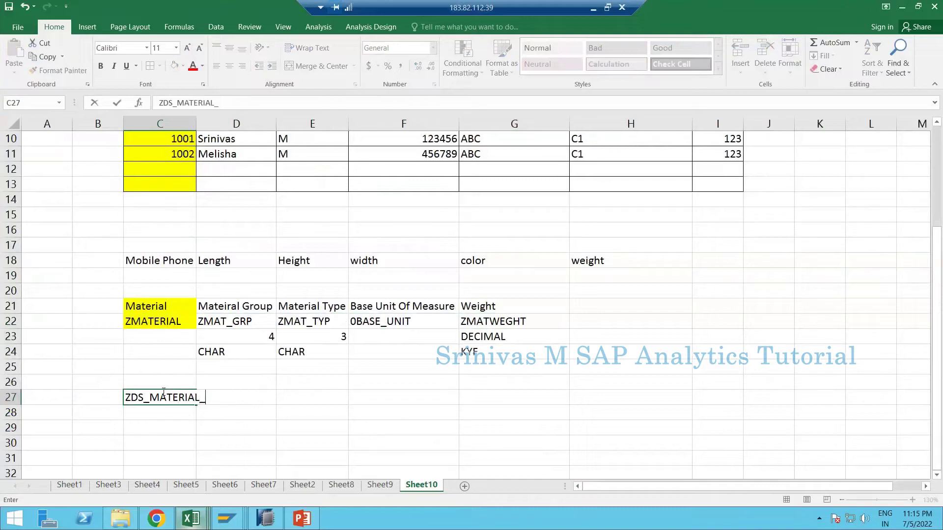
type("AT")
type("SR_")
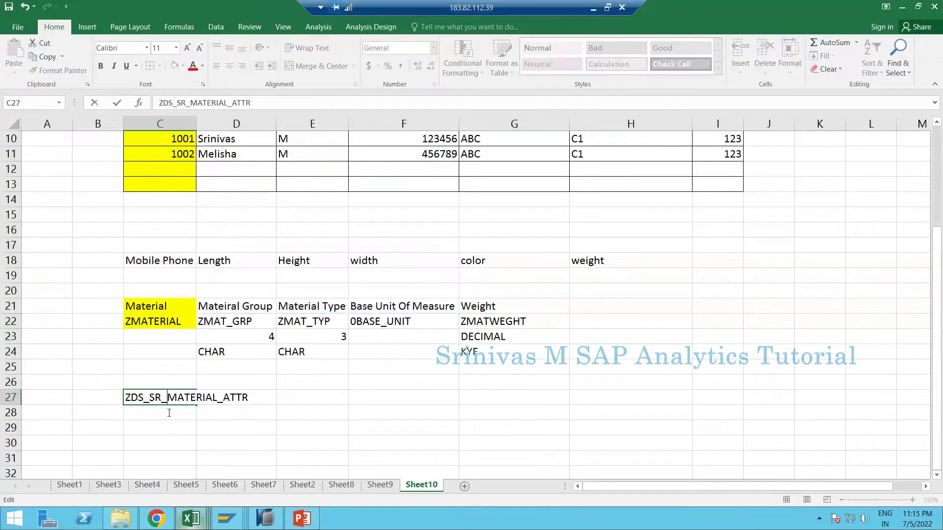
double_click(163, 399)
left_click(142, 412)
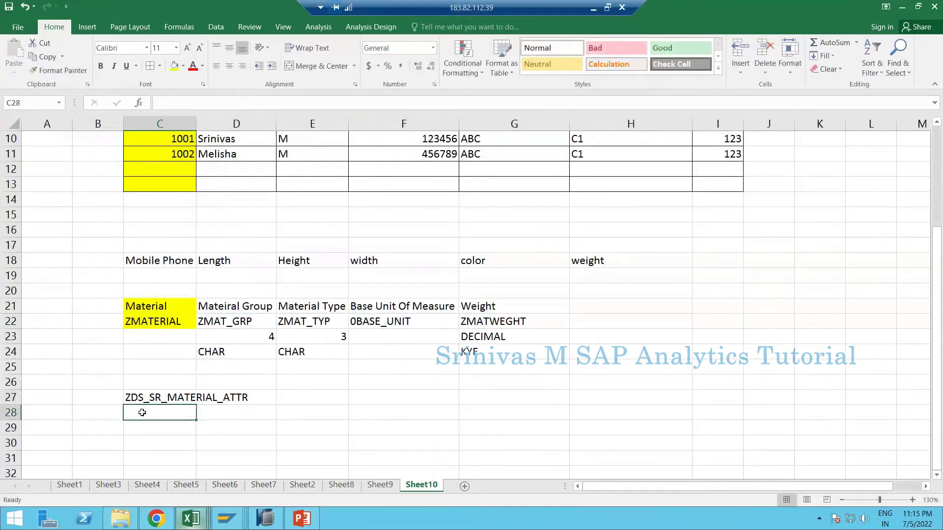
- Enter the description Material Attribute DS in C28 and copy the name from C27
type("Mateiral")
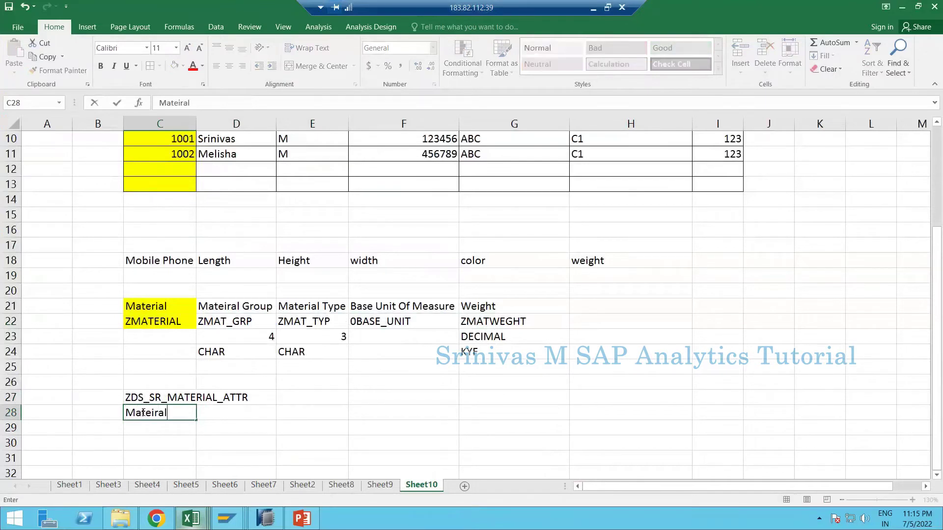
key("BackSpace")
key("BackSpace")
key("BackSpace")
key("BackSpace")
type("rial Attribute DS")
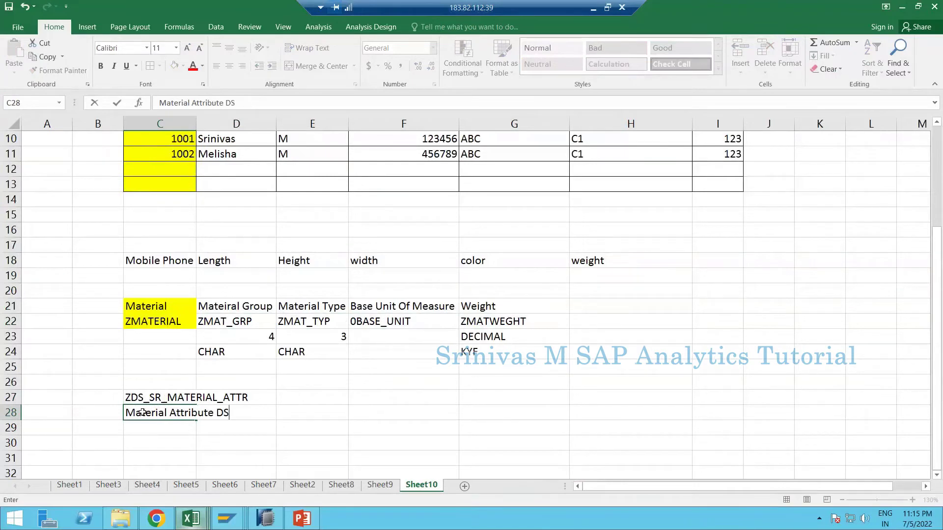
key("Return")
left_click(154, 397)
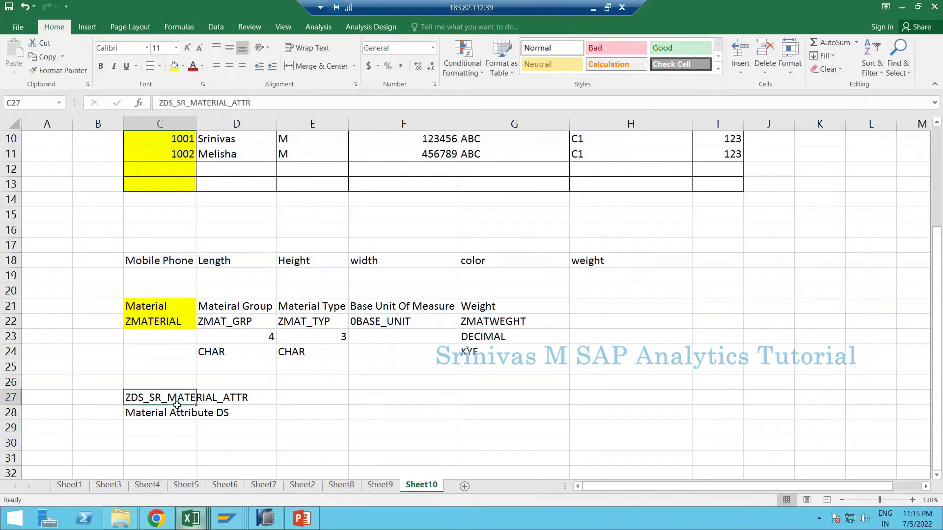
key("ctrl+c")
key("alt+Tab")
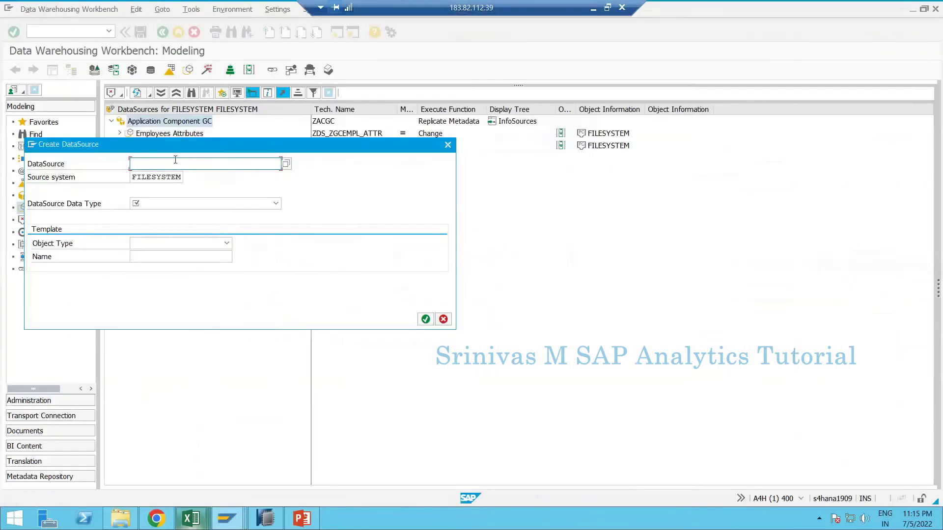
- Paste ZDS_SR_MATERIAL_ATTR as the DataSource name, pick Master Data Attributes, and confirm
key("ctrl+v")
left_click(160, 198)
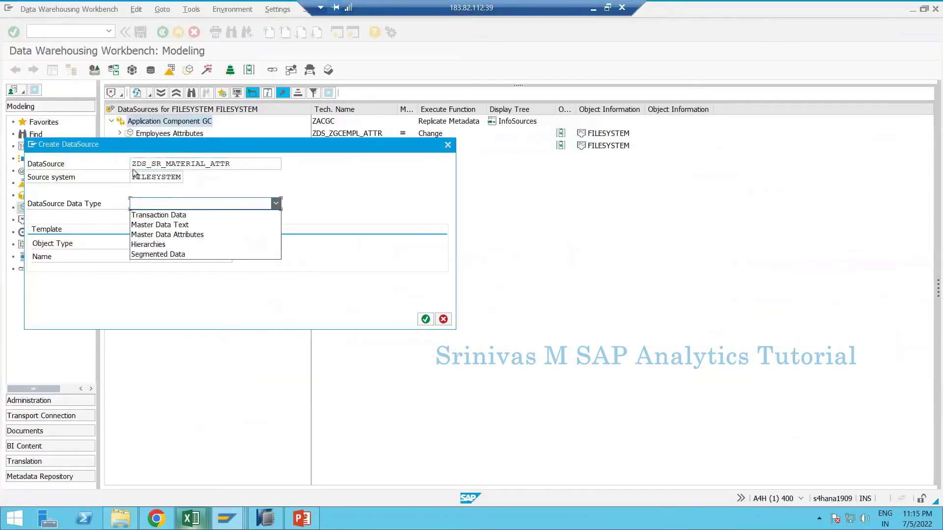
left_click(177, 237)
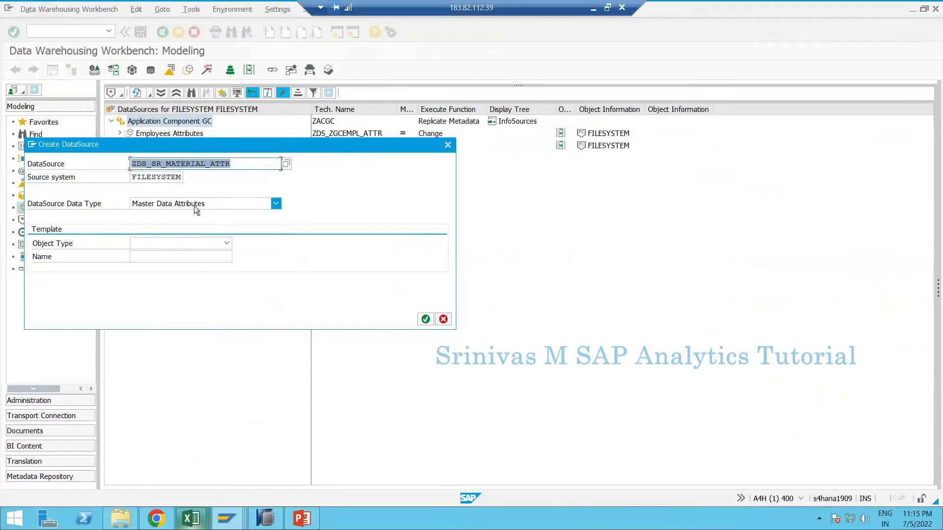
left_click(140, 207)
key("Up")
key("Up")
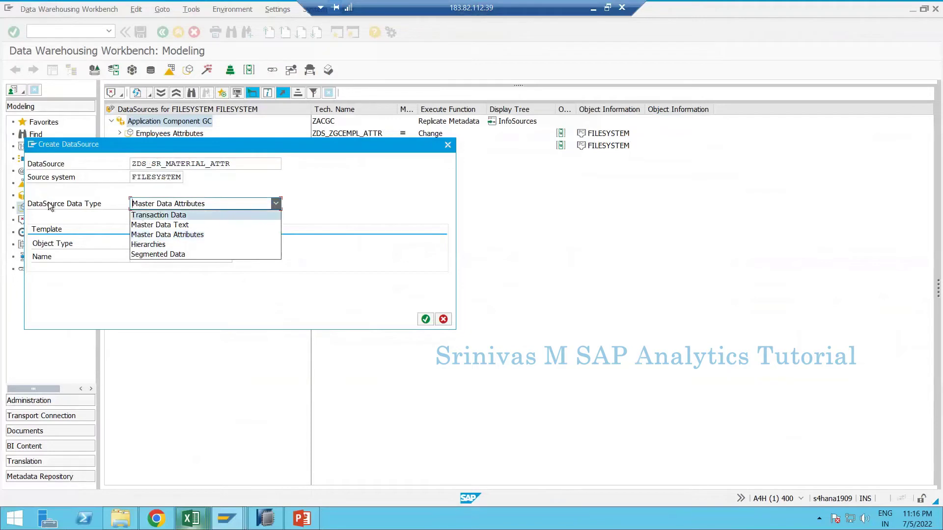
left_click(185, 235)
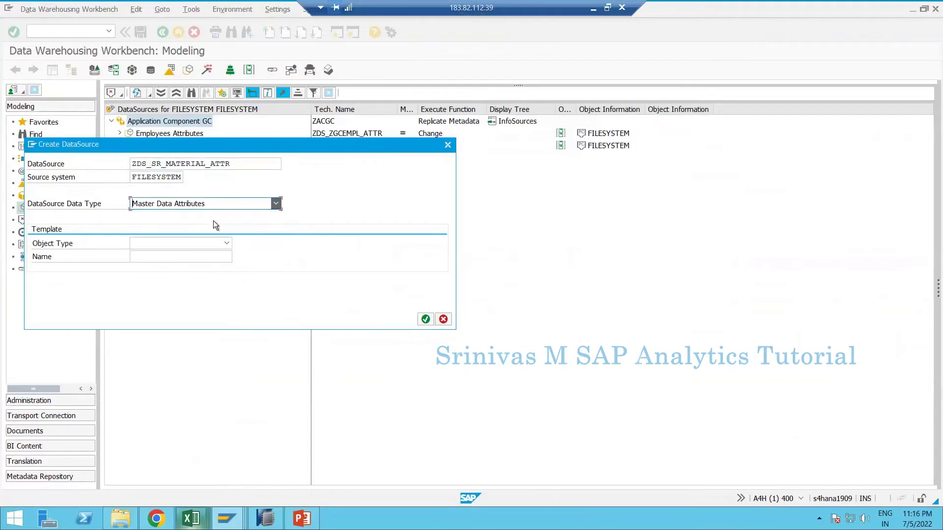
left_click(426, 320)
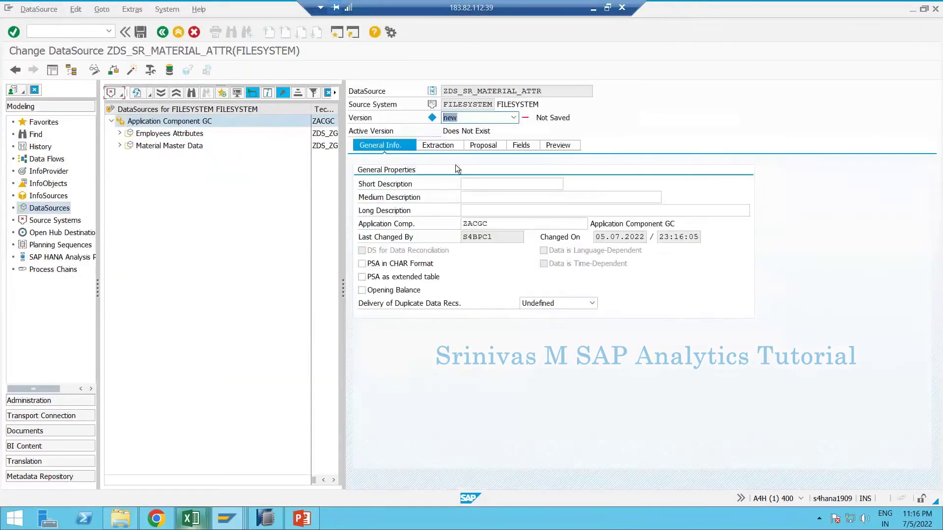
- Paste 'Material Attribute DS' from Excel into the short, medium and long description fields
left_click(480, 183)
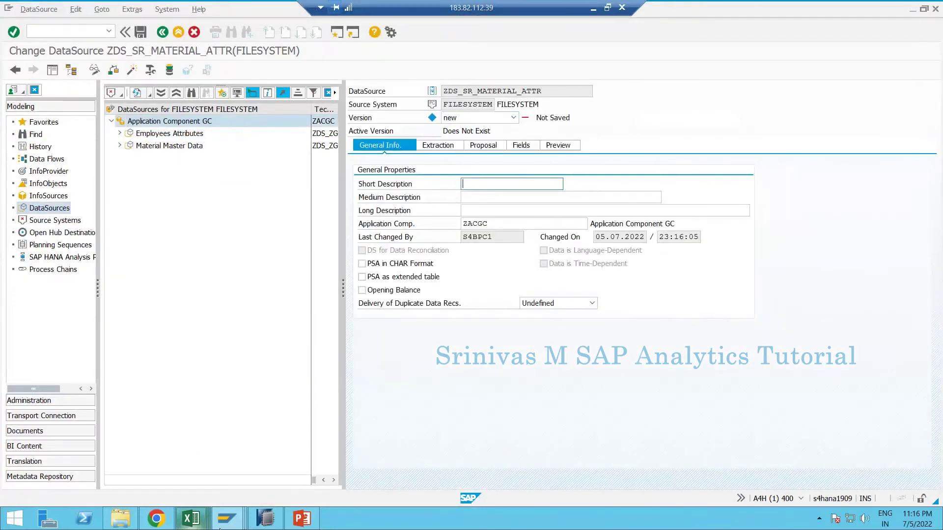
mouse_move(191, 518)
left_click(101, 470)
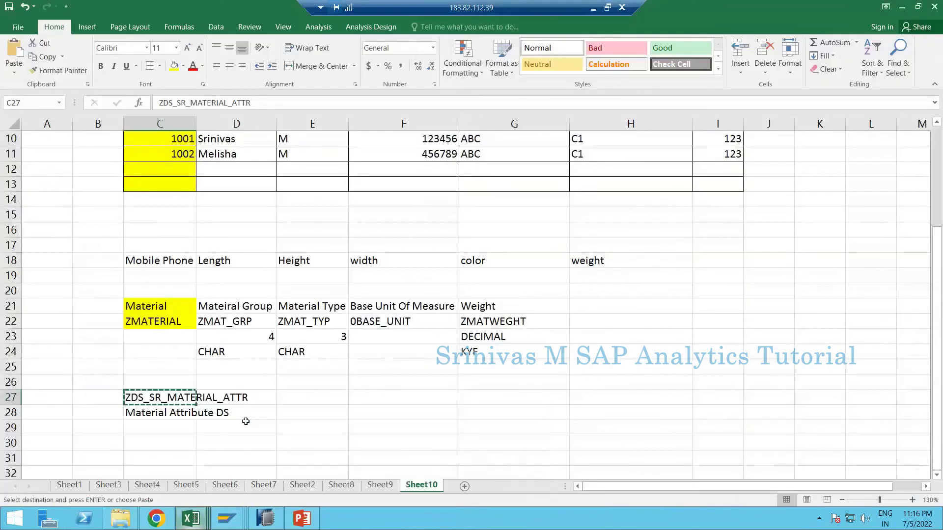
left_click(162, 418)
key("ctrl+c")
key("alt+Tab")
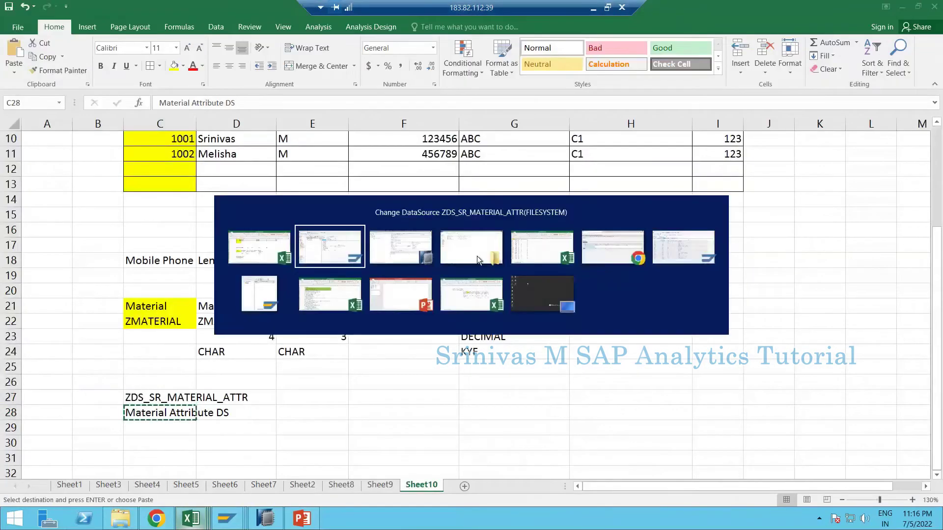
key("ctrl+v")
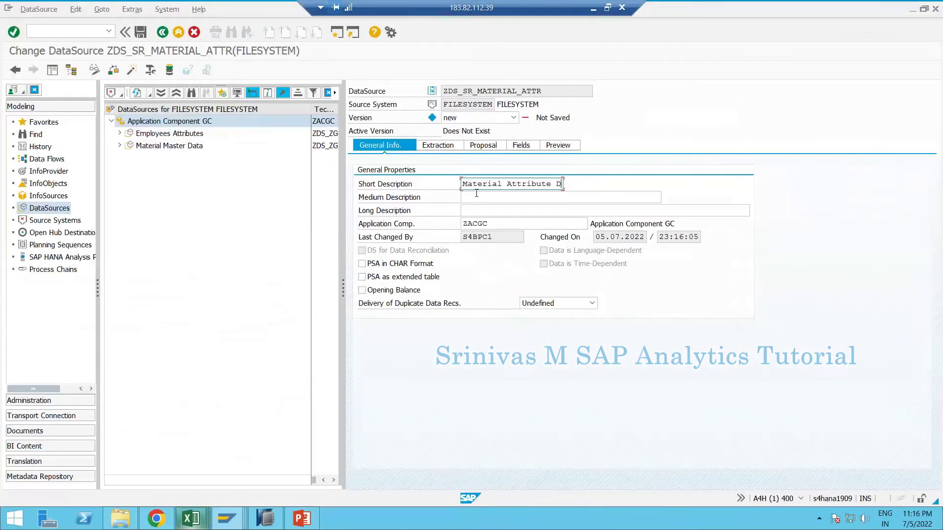
left_click(478, 199)
key("ctrl+v")
key("Tab")
key("ctrl+v")
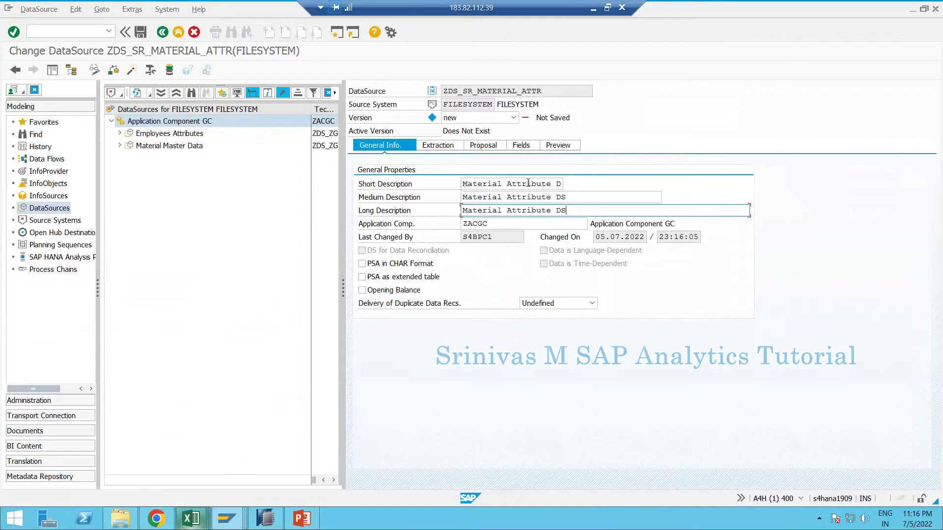
- Shorten the short description to 'Material Attr. DS' and show the Extraction settings
left_click_drag(528, 182, 553, 184)
key("BackSpace")
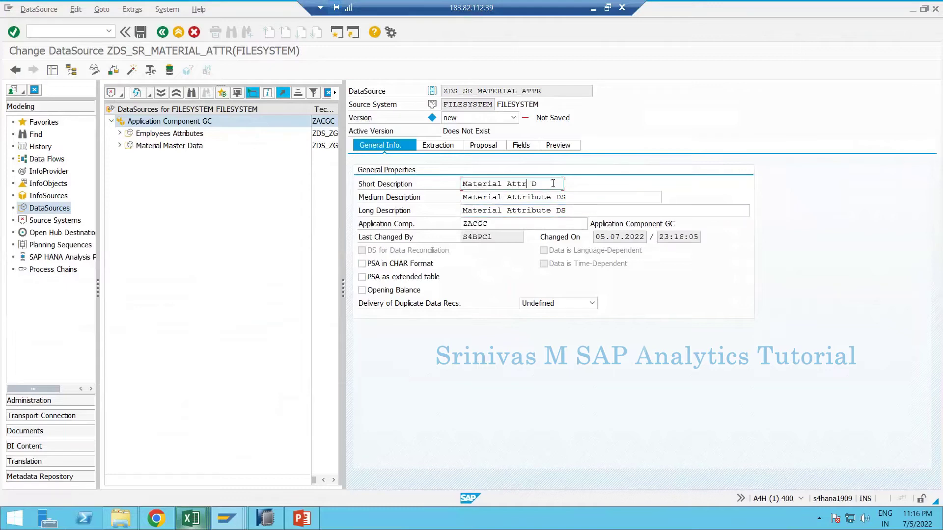
type(".")
left_click(438, 145)
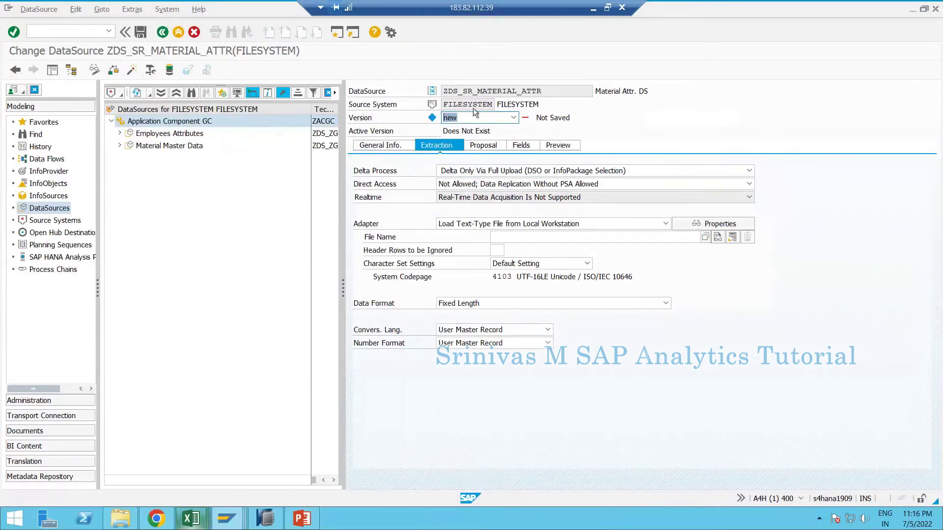
left_click(381, 145)
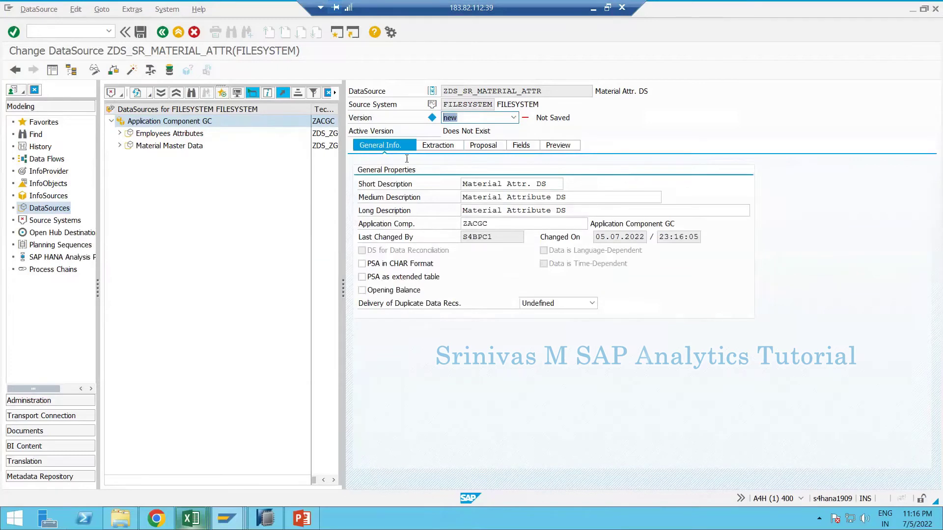
left_click(433, 146)
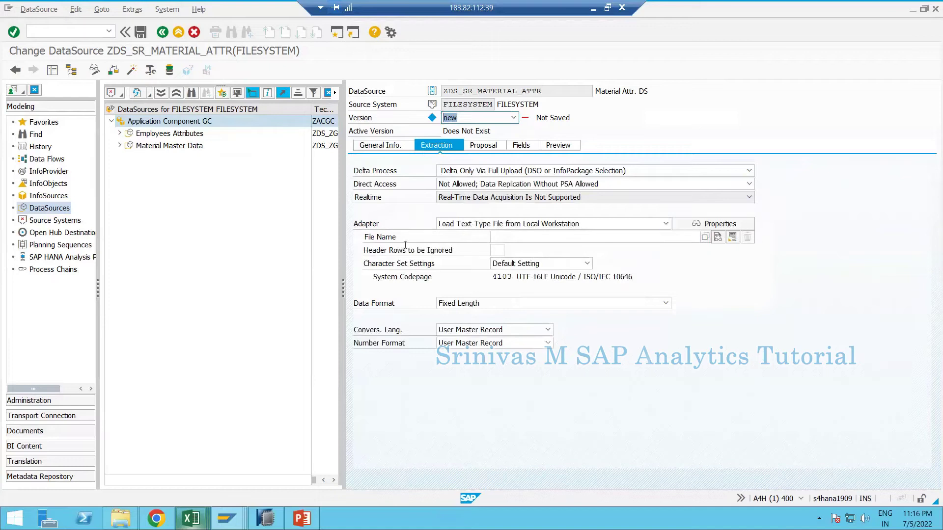
left_click(392, 237)
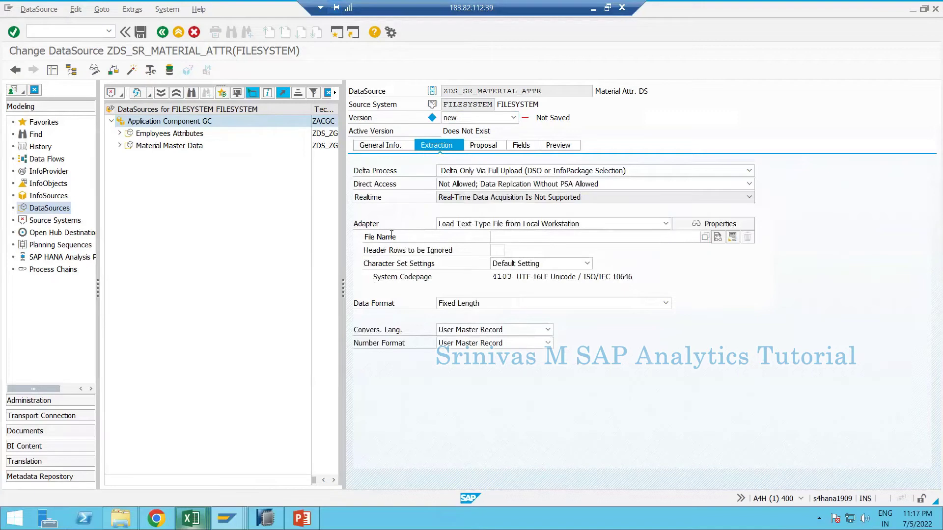
- Set the File Name to Material Attribute MD - 1.csv from Documents > BW Training > Data Sheets
left_click(591, 236)
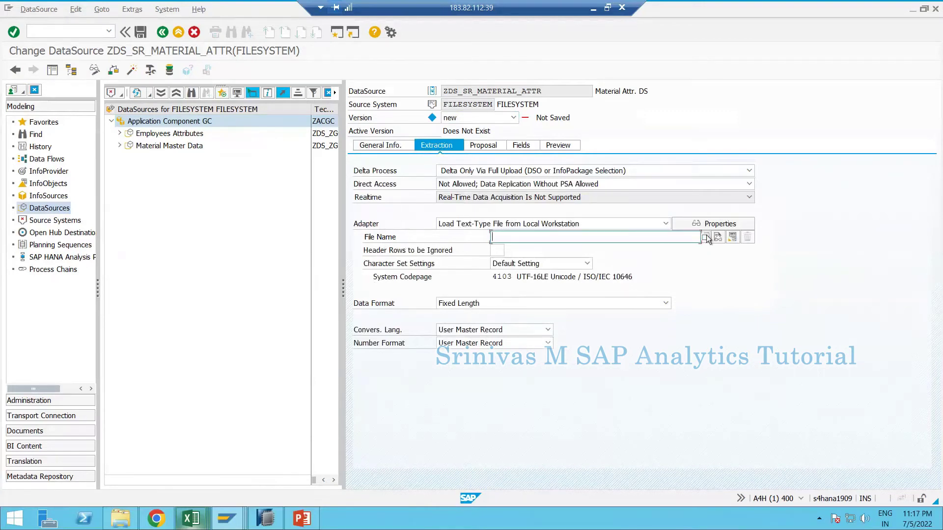
left_click(705, 237)
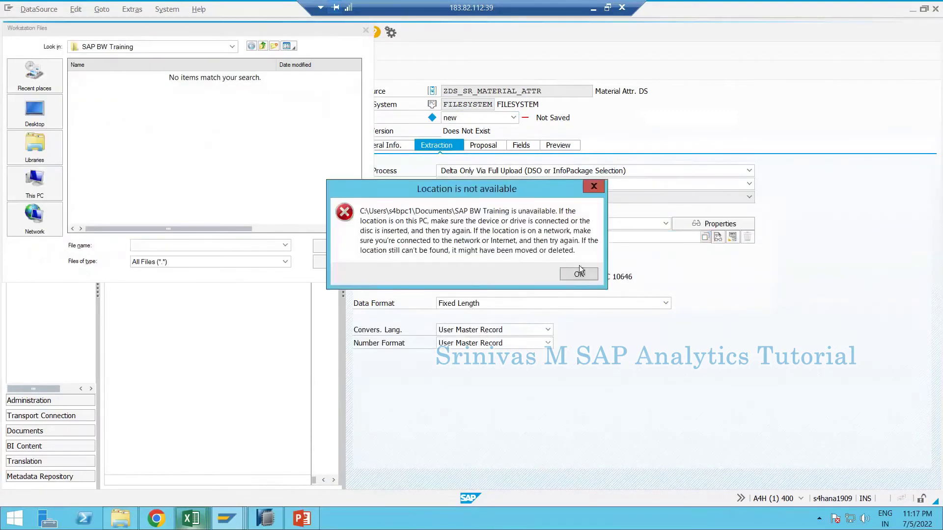
left_click(577, 275)
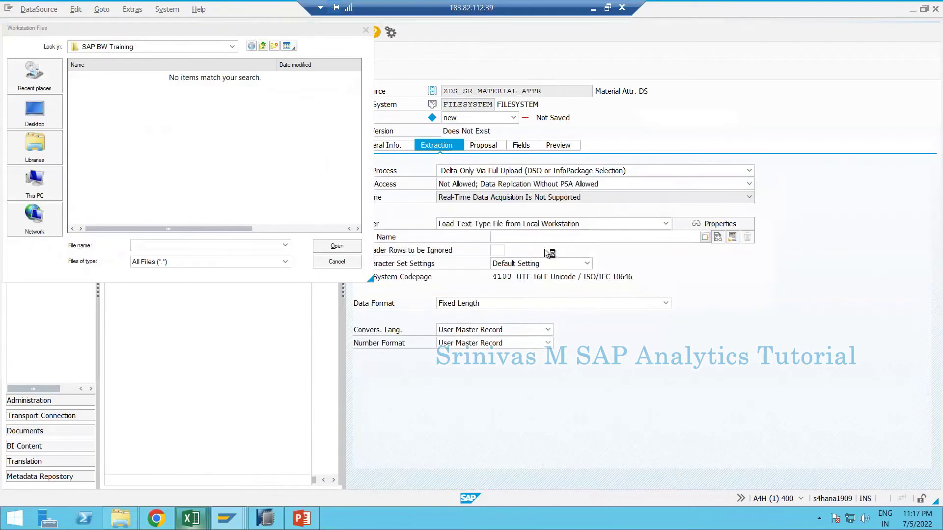
left_click(35, 147)
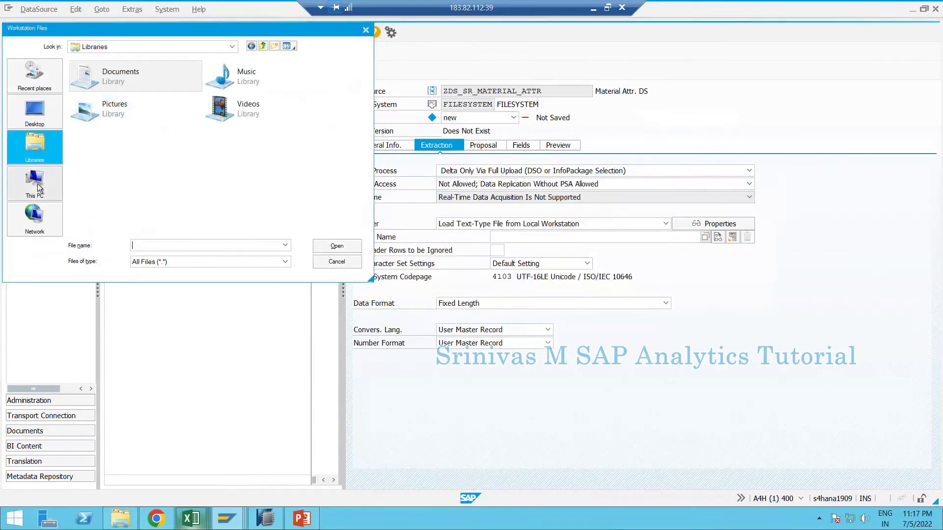
double_click(111, 77)
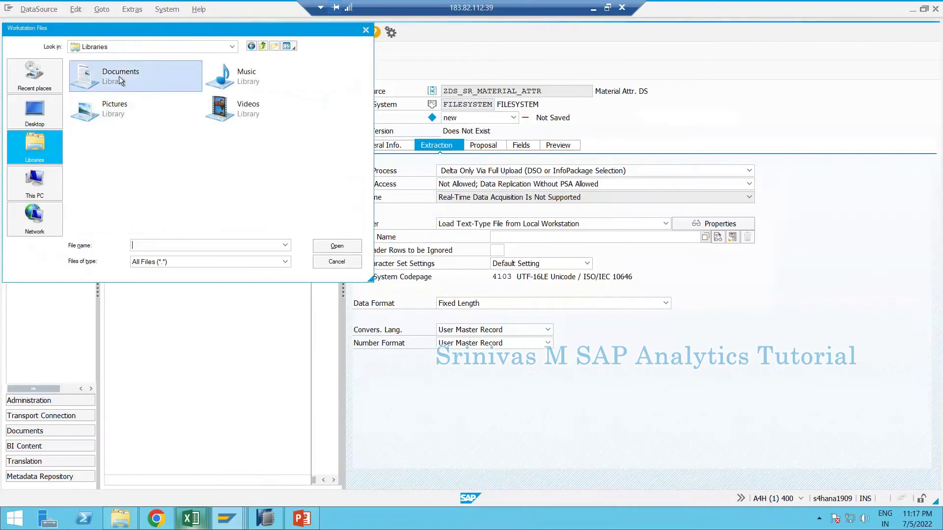
double_click(108, 78)
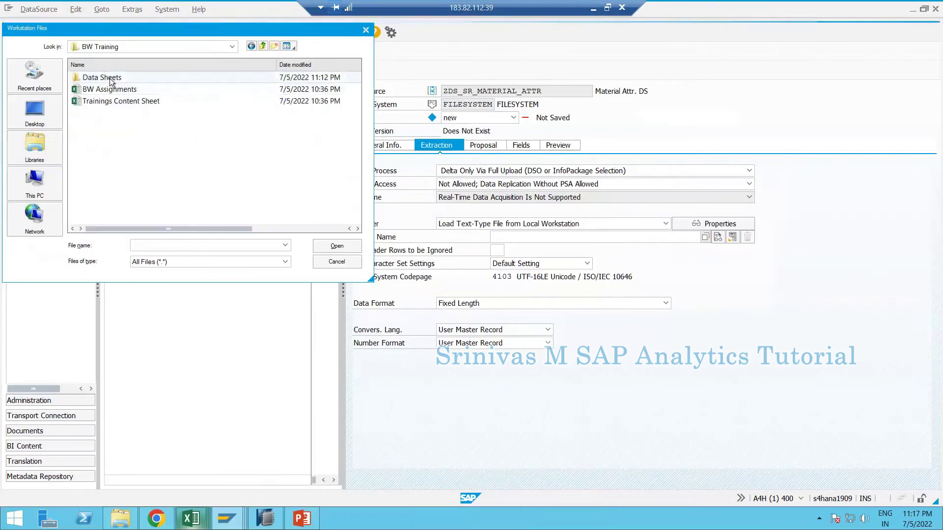
double_click(104, 78)
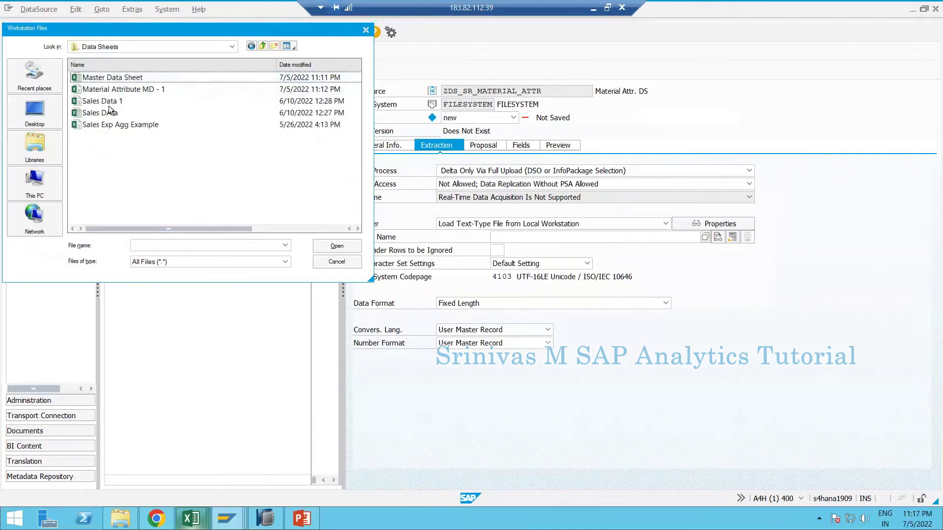
left_click(86, 91)
left_click(336, 246)
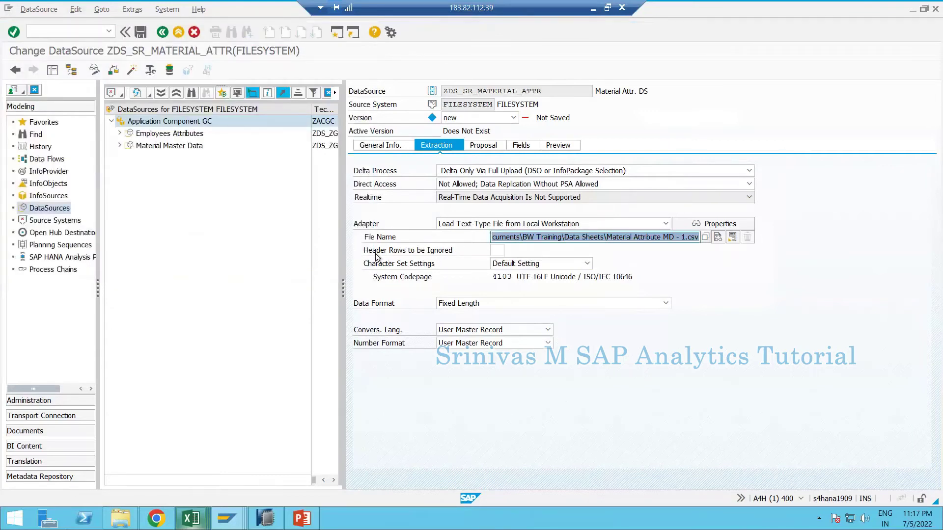
left_click(191, 518)
left_click(461, 458)
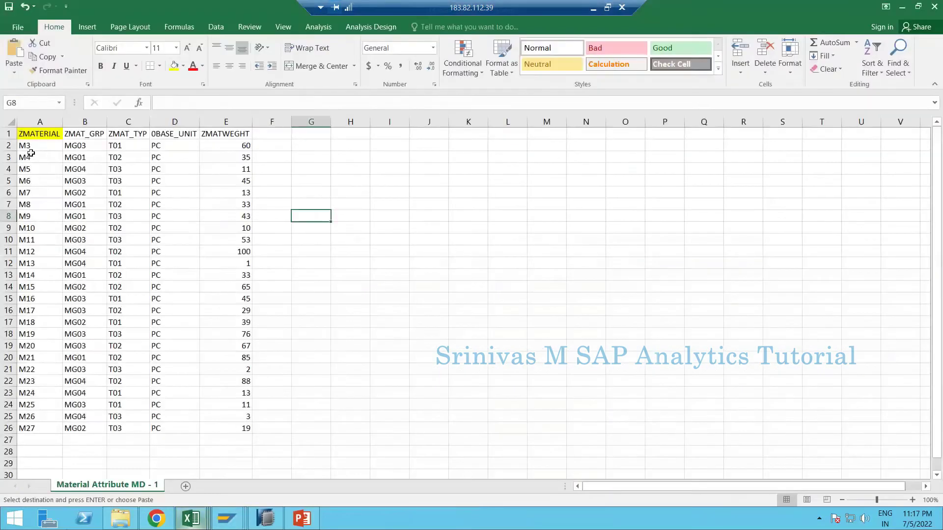
left_click(8, 134)
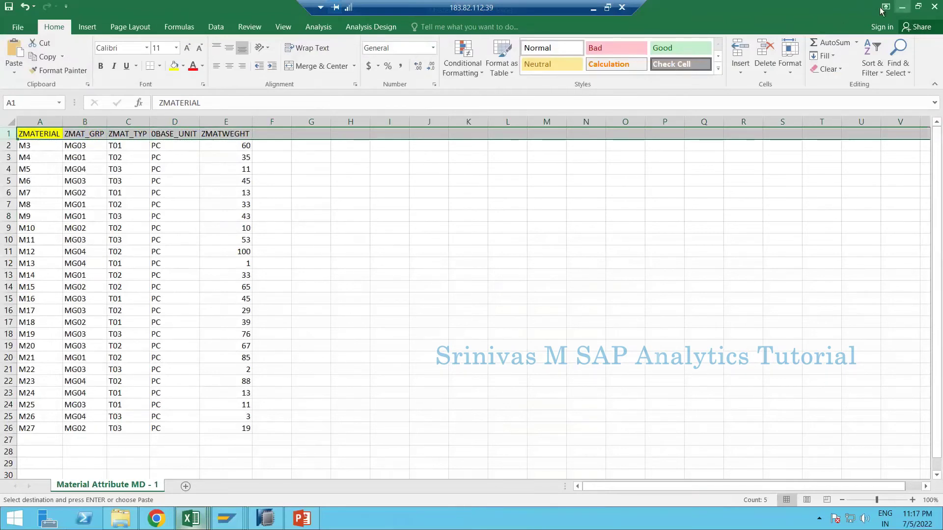
key("alt+Tab")
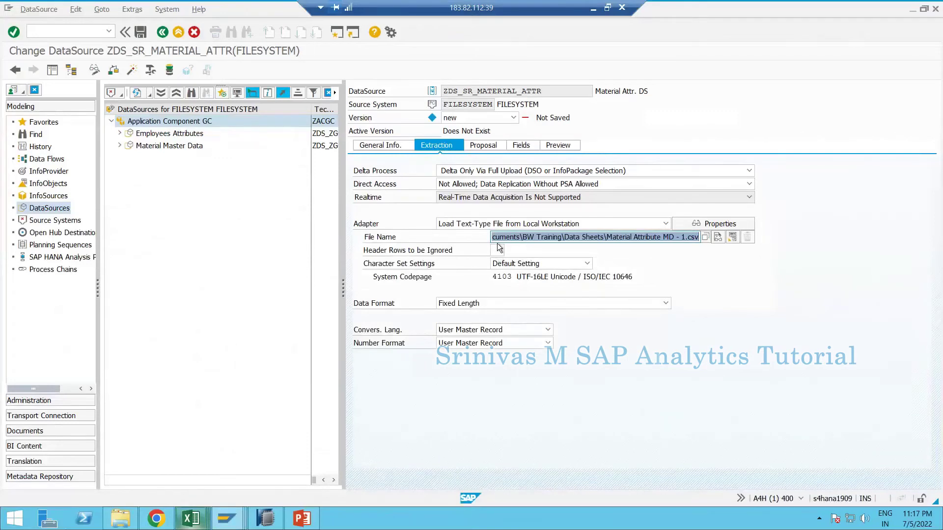
left_click(497, 249)
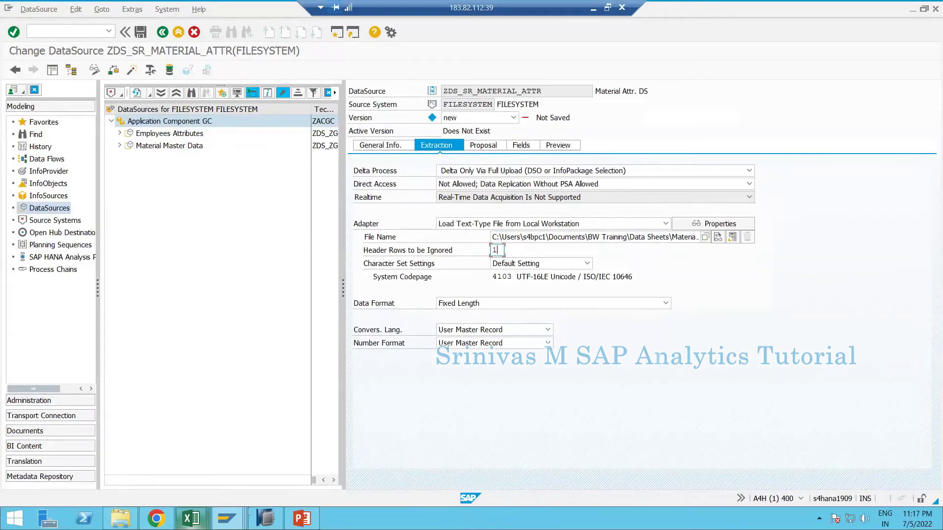
- Check the material attribute sheet in Excel, then return to the DataSource extraction settings
left_click(453, 466)
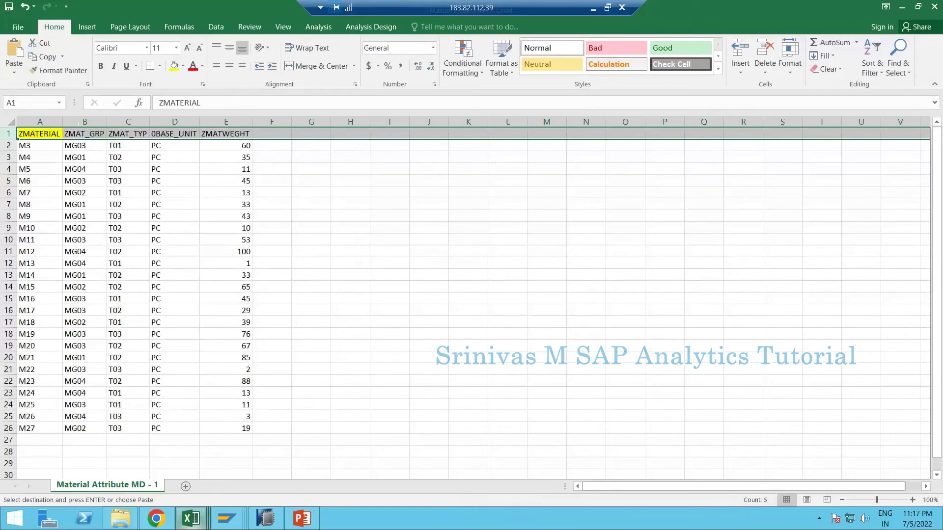
left_click(900, 8)
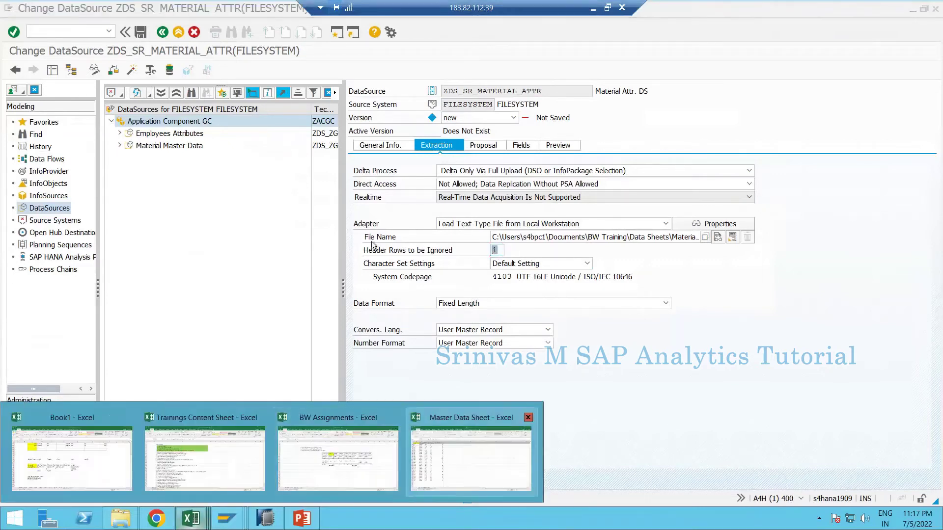
key("alt+Tab")
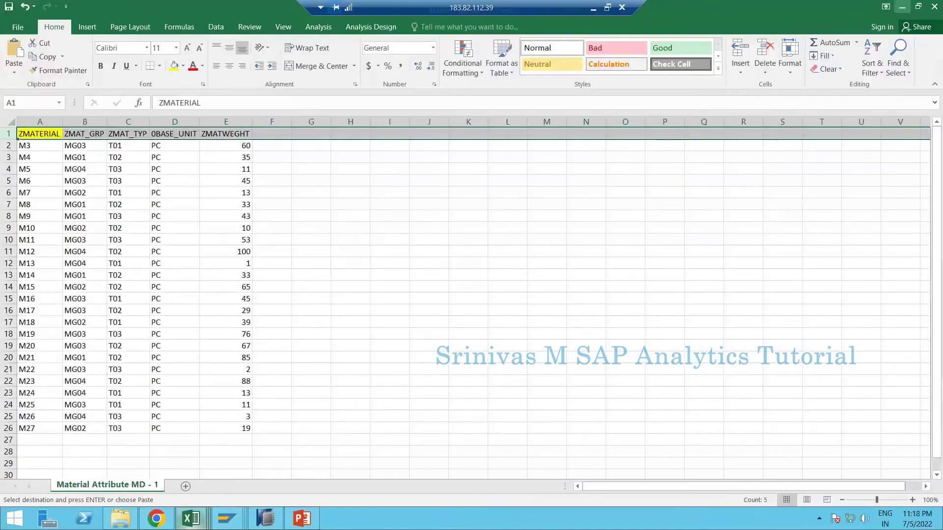
key("alt+Tab")
- Set Data Format to Separated with Separator (CSV) with a comma as the data separator
left_click(468, 306)
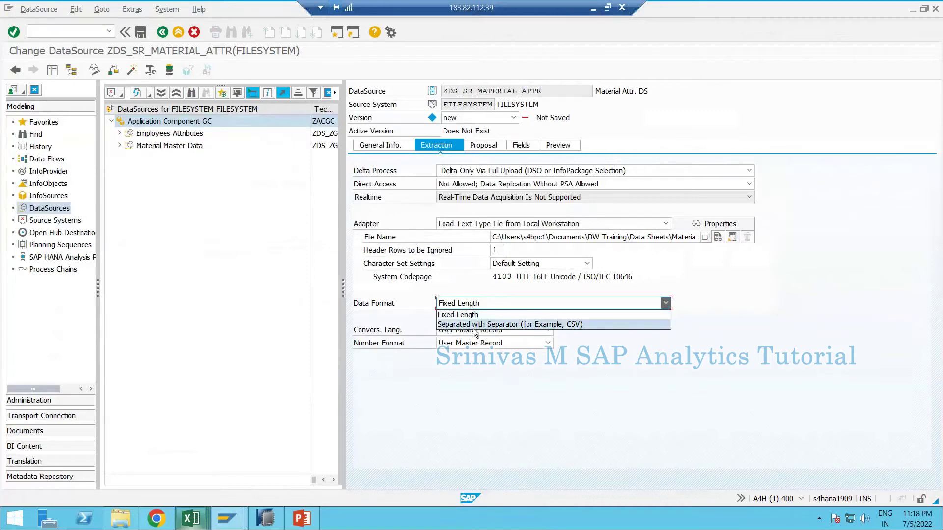
left_click(475, 324)
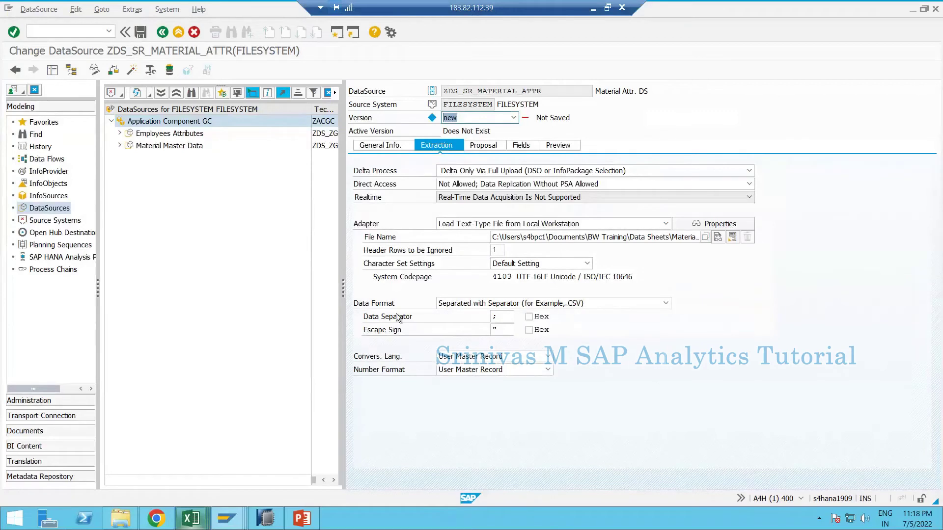
left_click(490, 316)
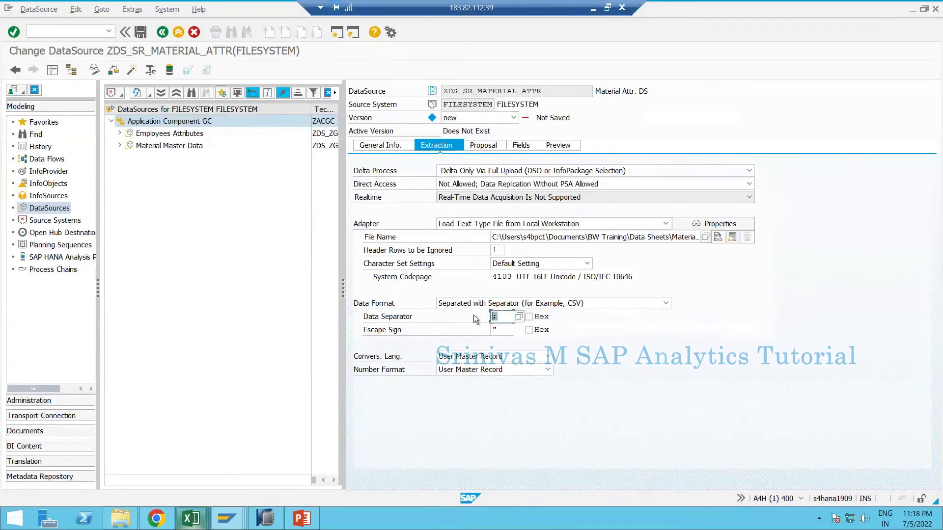
type(",")
left_click(120, 518)
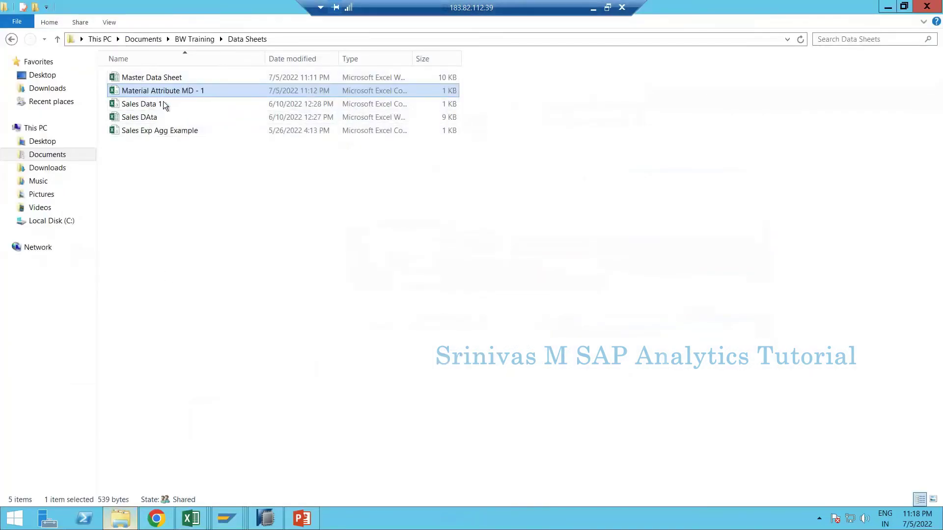
- View Material Attribute MD - 1 in Notepad to confirm its comma-separated values, then close it
right_click(153, 93)
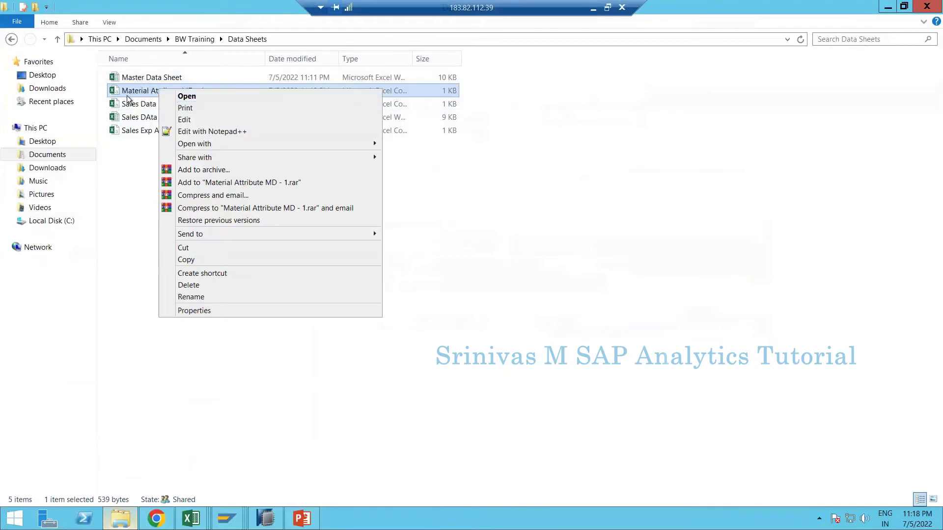
left_click(165, 94)
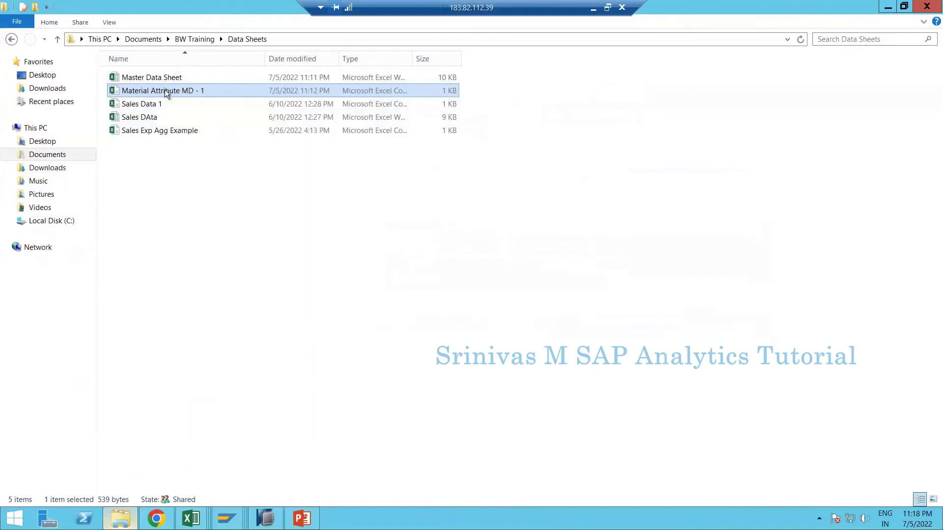
right_click(140, 90)
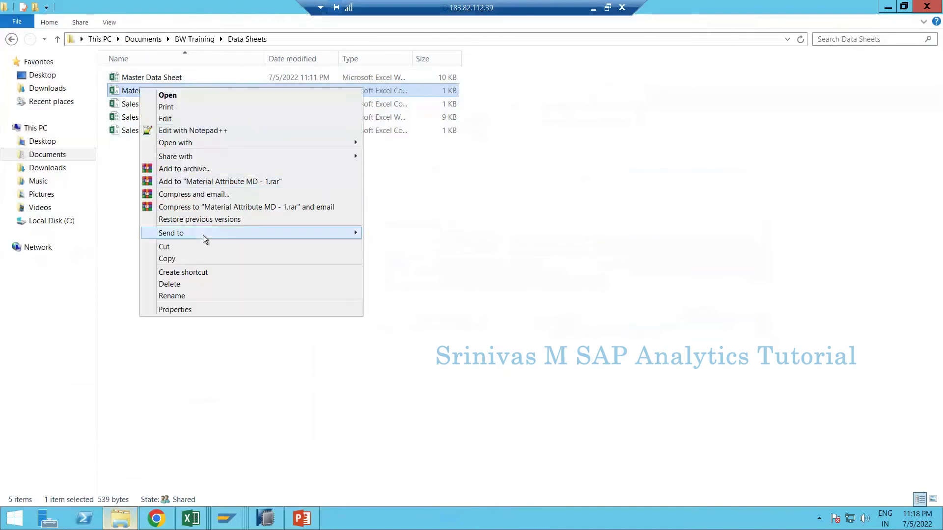
mouse_move(347, 145)
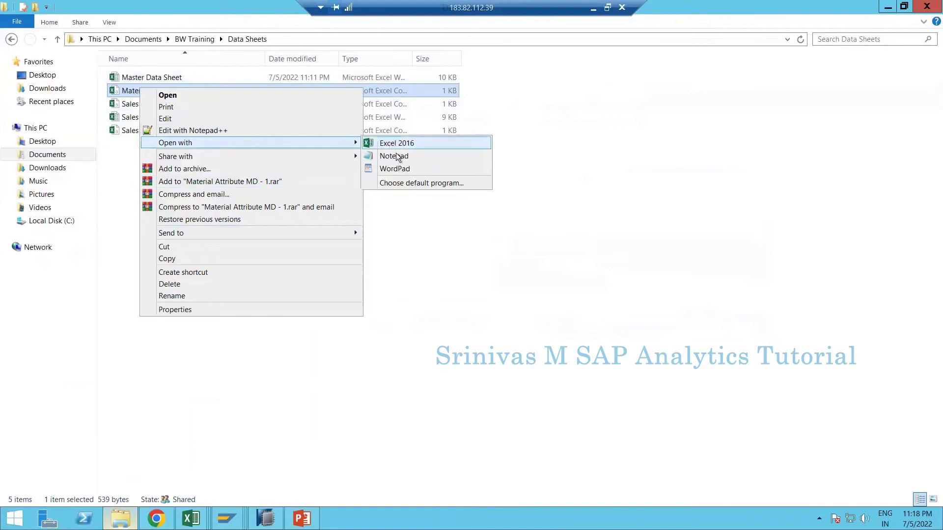
left_click(395, 157)
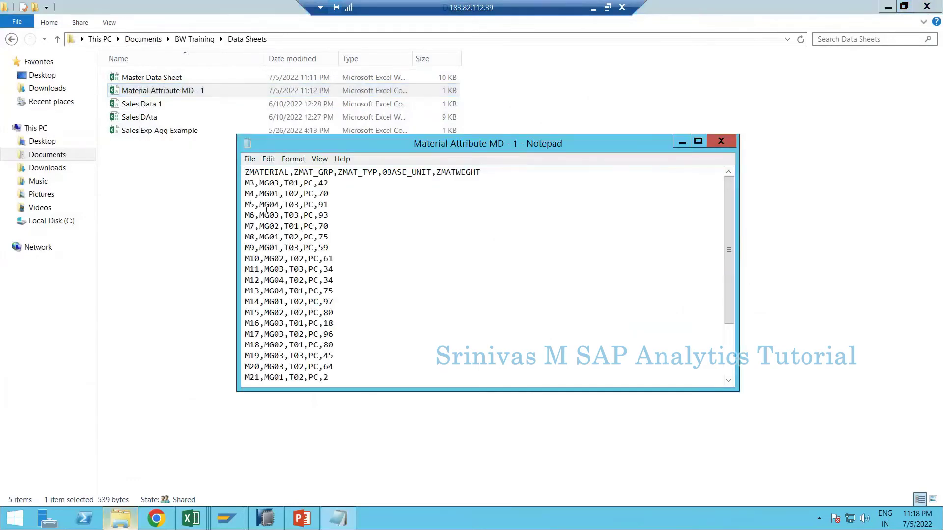
left_click_drag(258, 206, 293, 206)
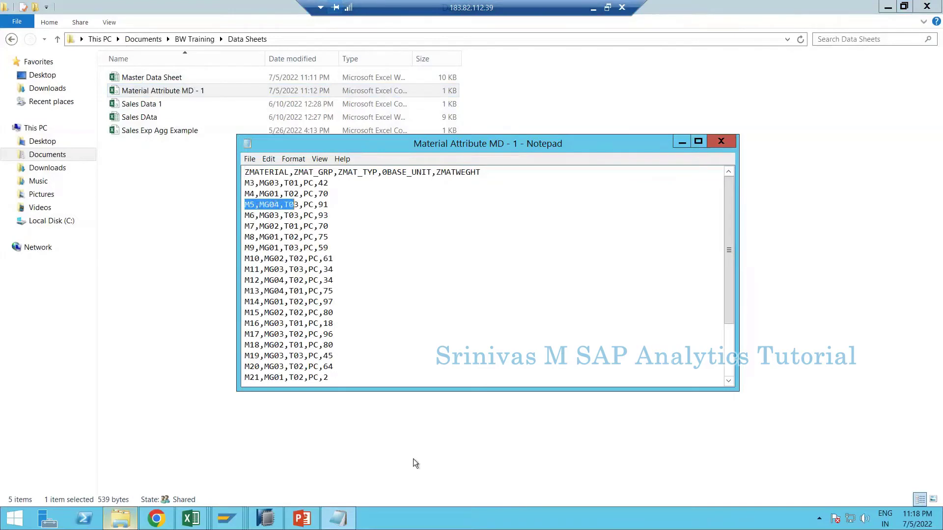
left_click(731, 147)
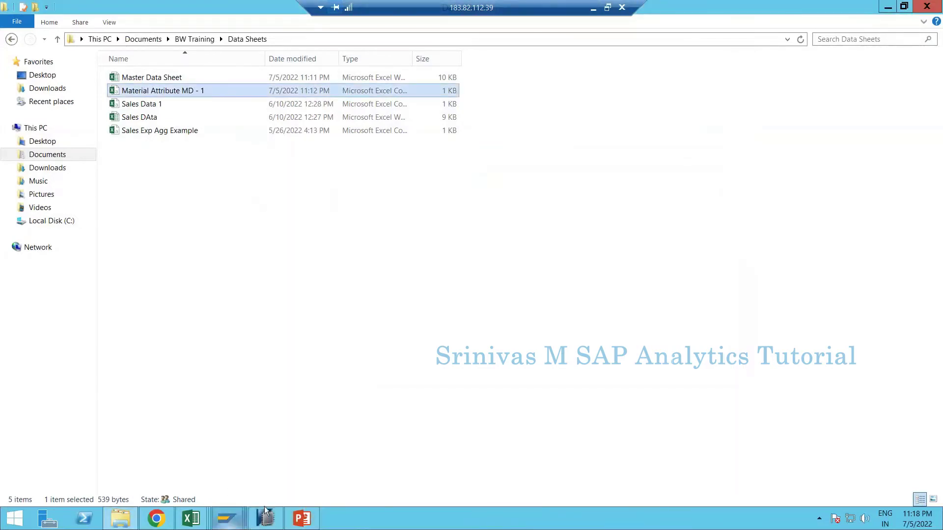
left_click(265, 510)
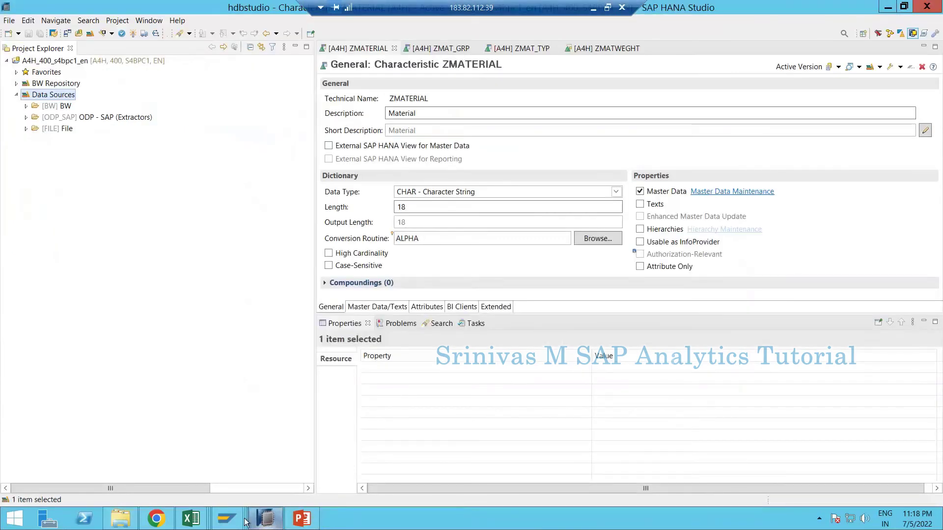
- Load example data from Material Attribute MD - 1.csv on the Proposal tab, allowing file access
mouse_move(229, 520)
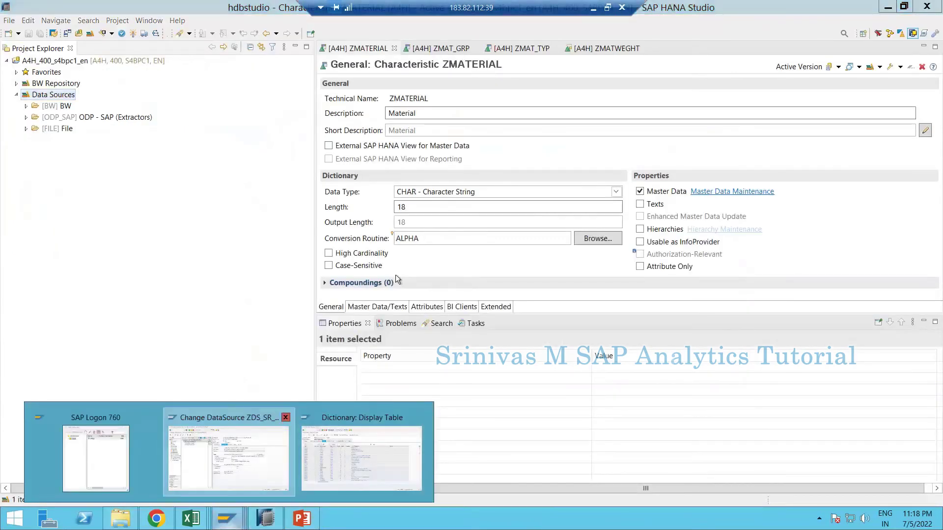
left_click(228, 457)
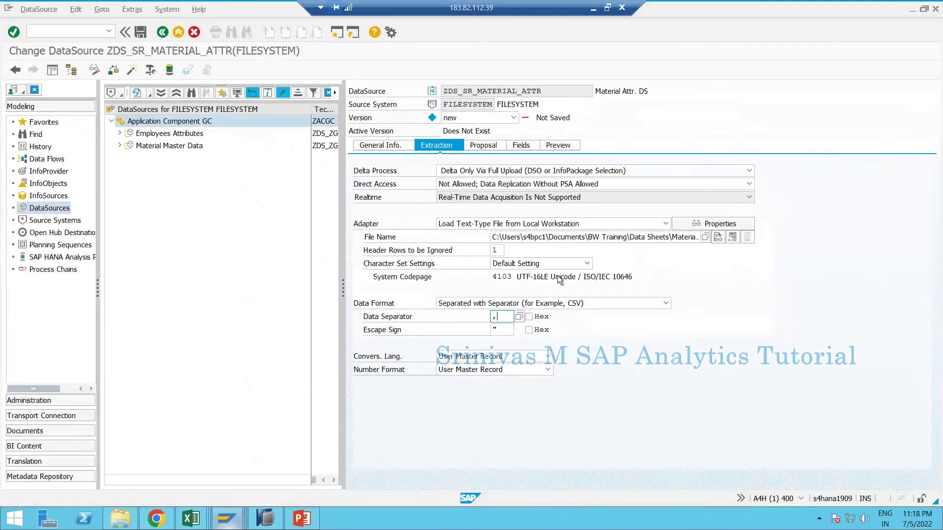
left_click(483, 145)
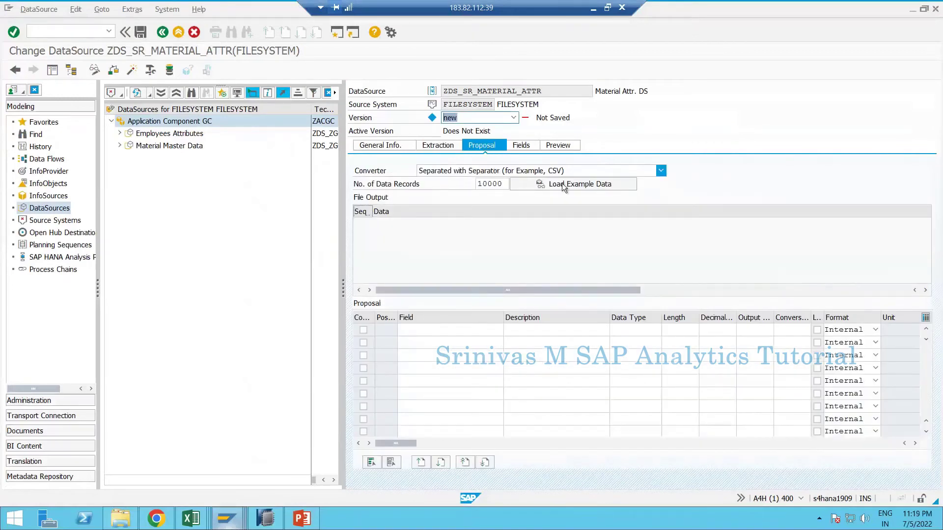
left_click(562, 183)
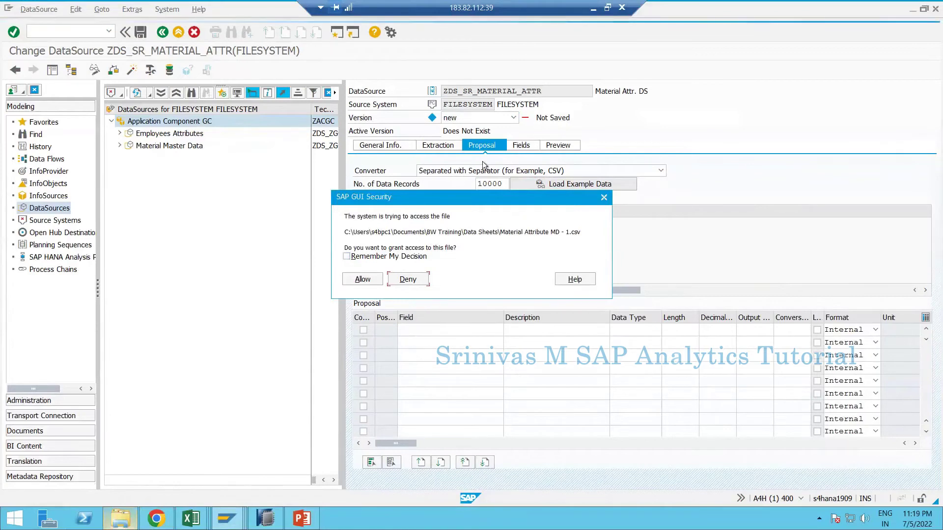
left_click(362, 279)
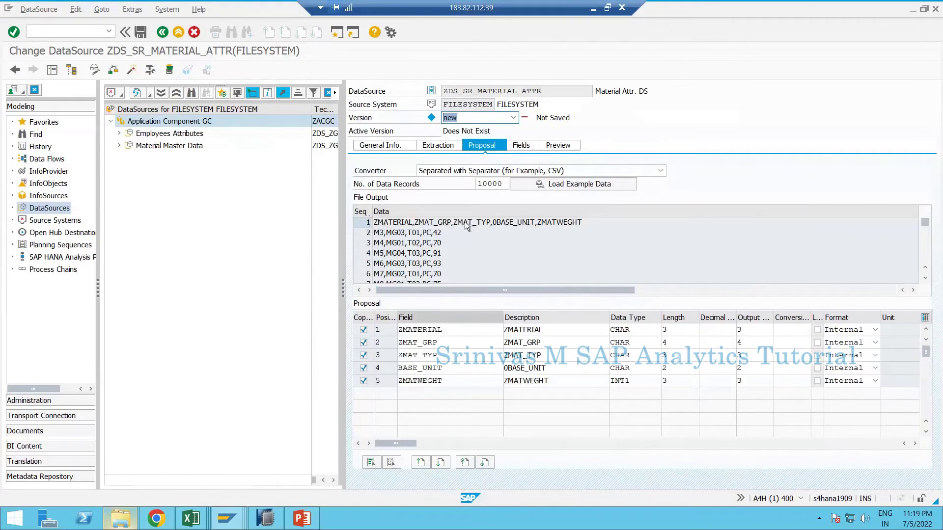
left_click(450, 333)
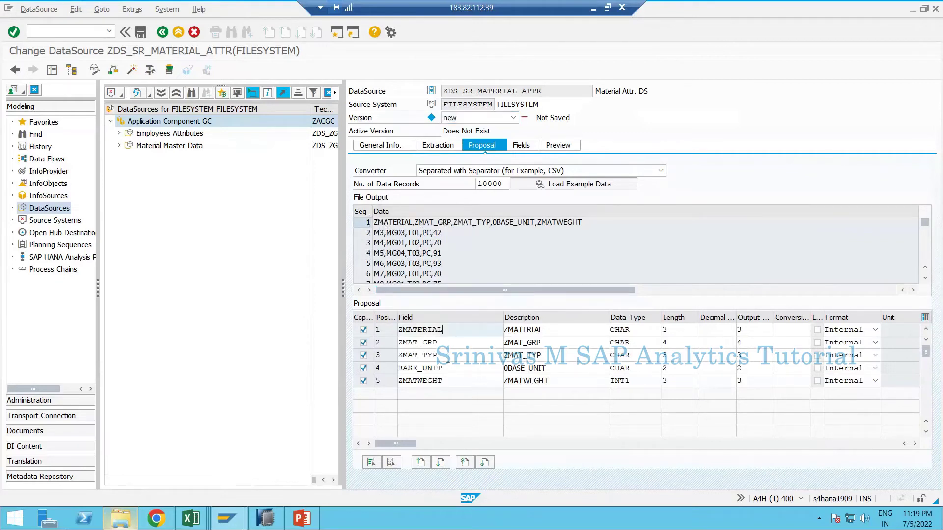
key("Down")
key("Down")
key("Down")
key("Down")
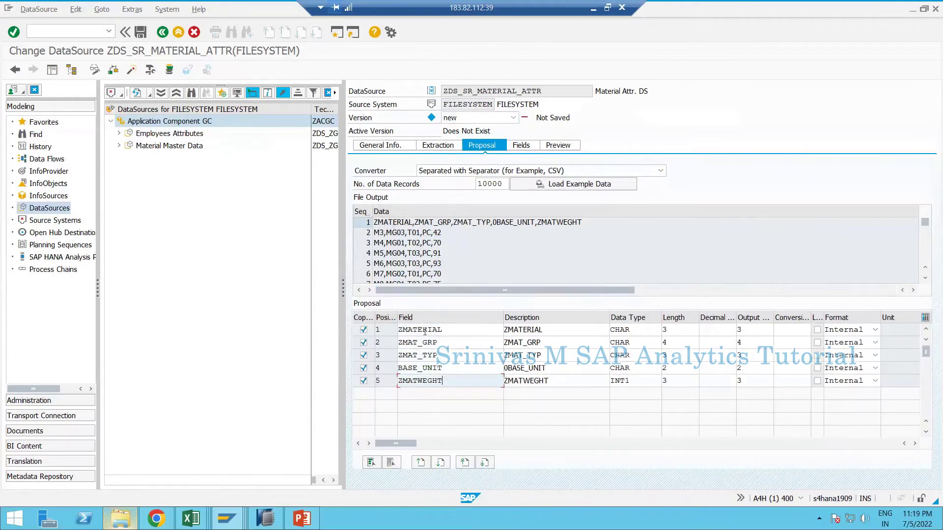
left_click(424, 330)
key("Down")
key("Down")
key("Down")
key("Down")
left_click(495, 222)
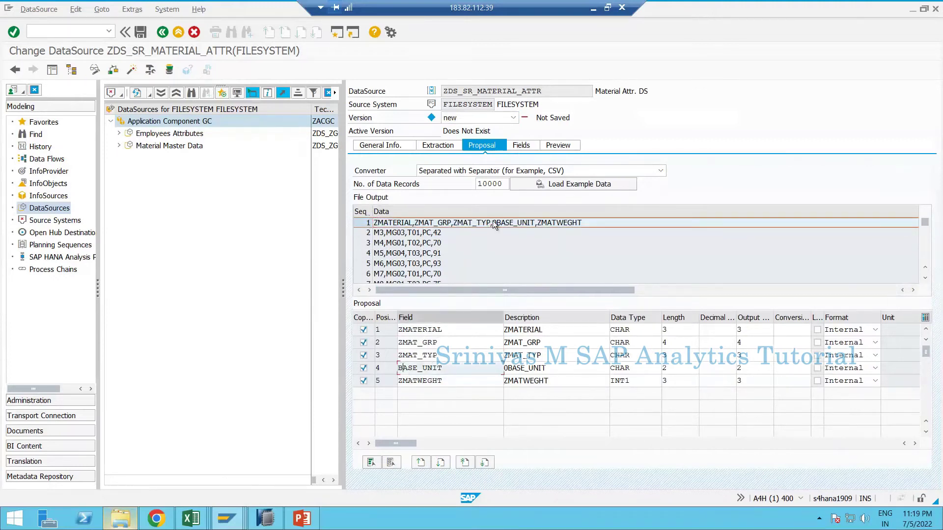
left_click(402, 369)
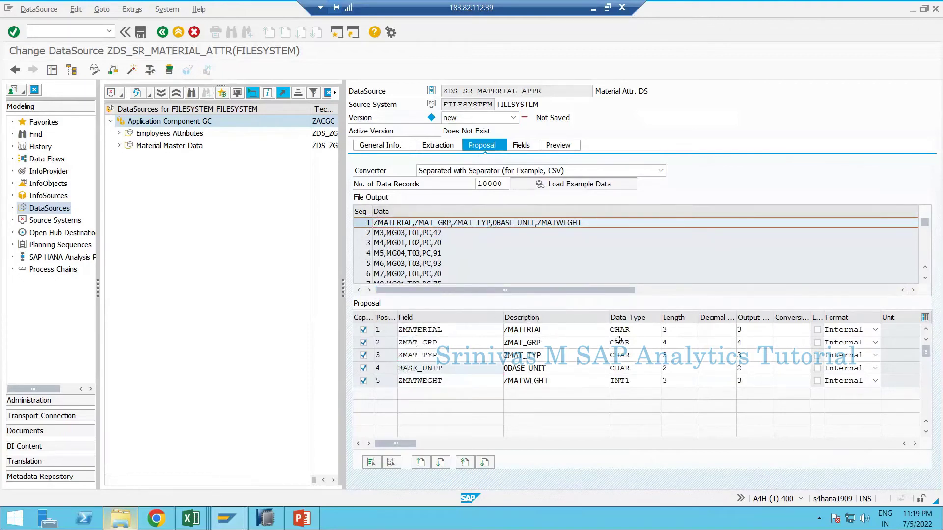
left_click(684, 329)
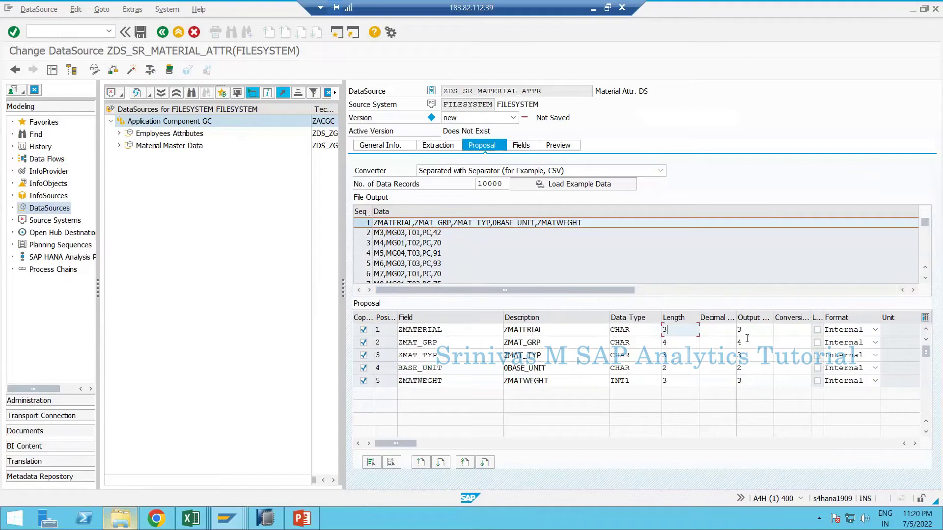
- Show the Fields tab listing ZMATERIAL through ZMATWEGHT with their types and lengths
left_click(521, 147)
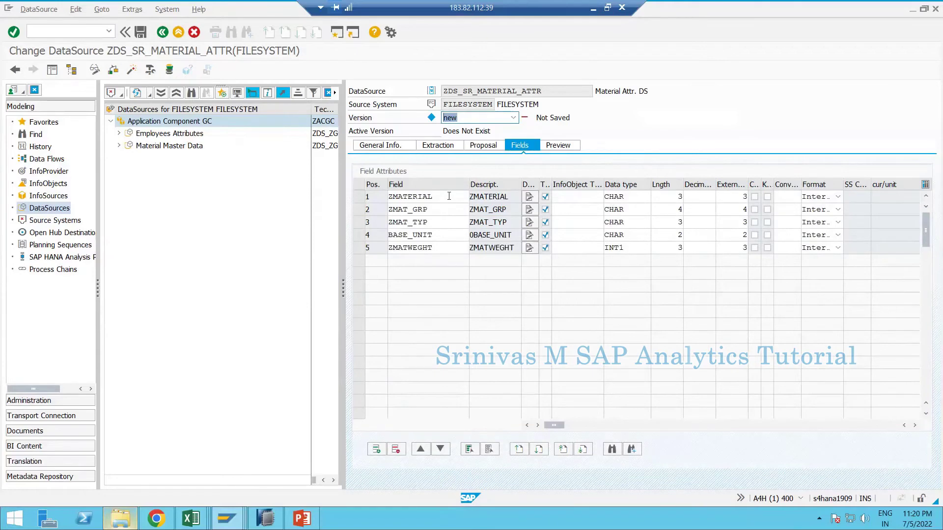
left_click(226, 518)
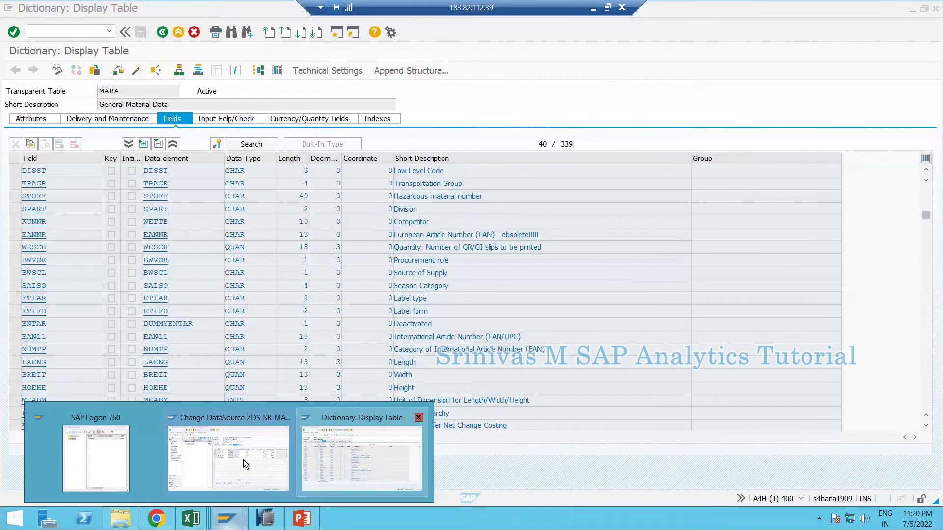
left_click(243, 460)
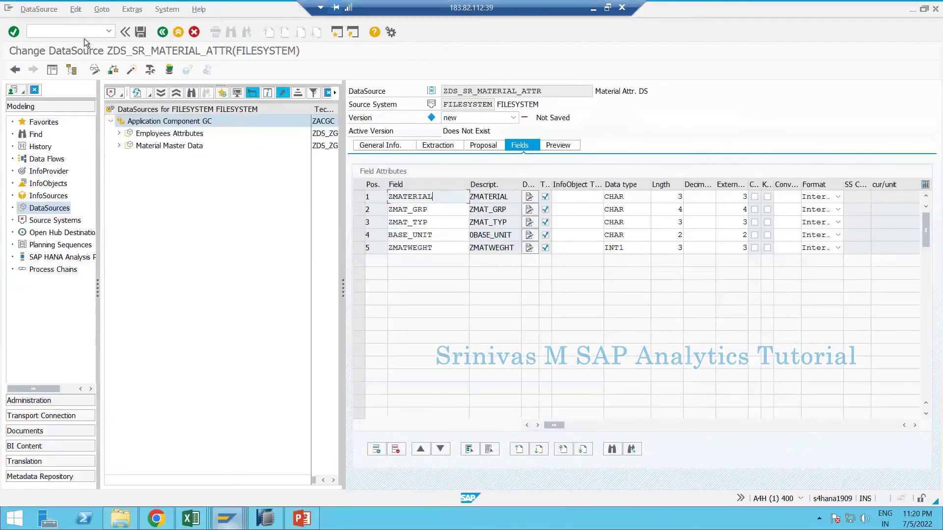
left_click(73, 31)
type("/")
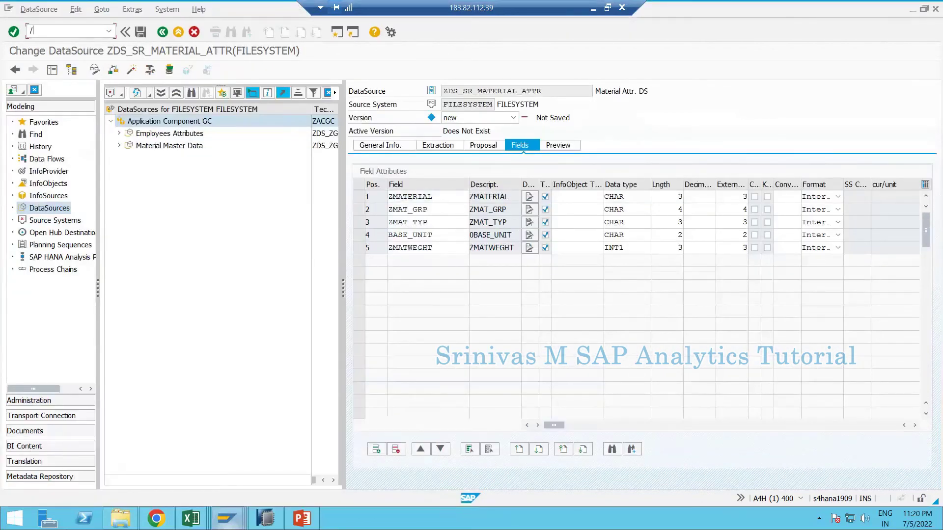
type("ose11")
key("Return")
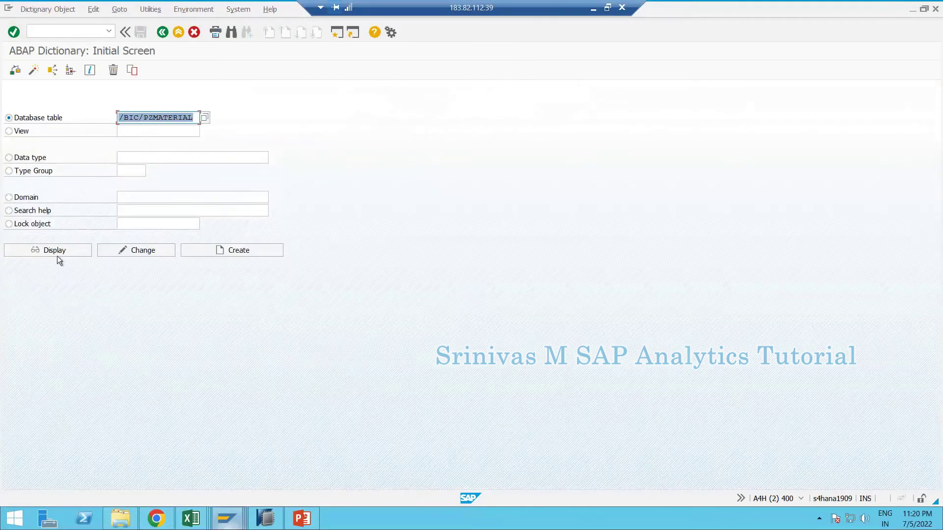
left_click(57, 255)
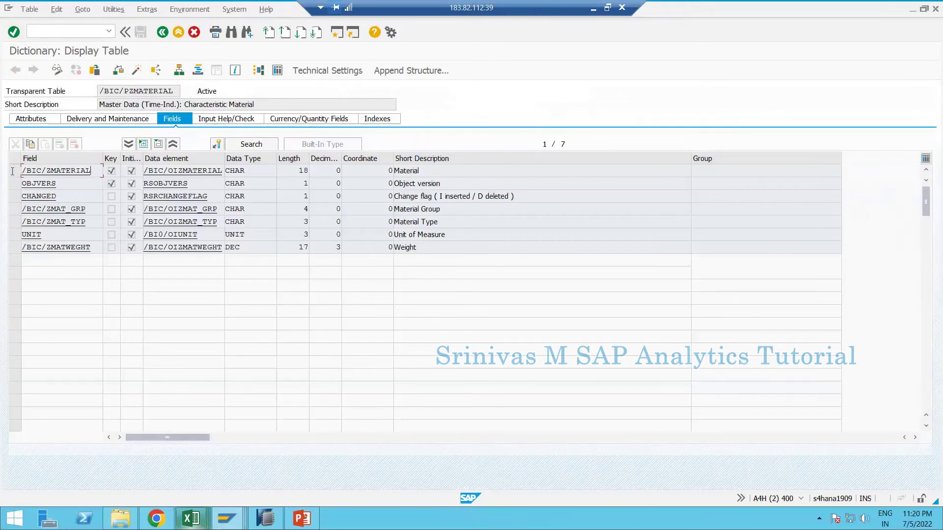
double_click(74, 171)
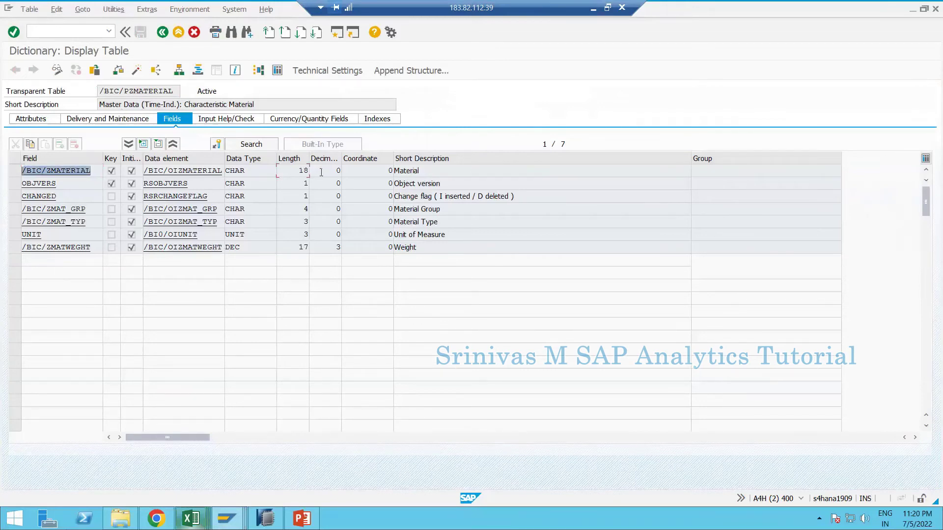
left_click_drag(321, 172, 298, 171)
left_click(227, 518)
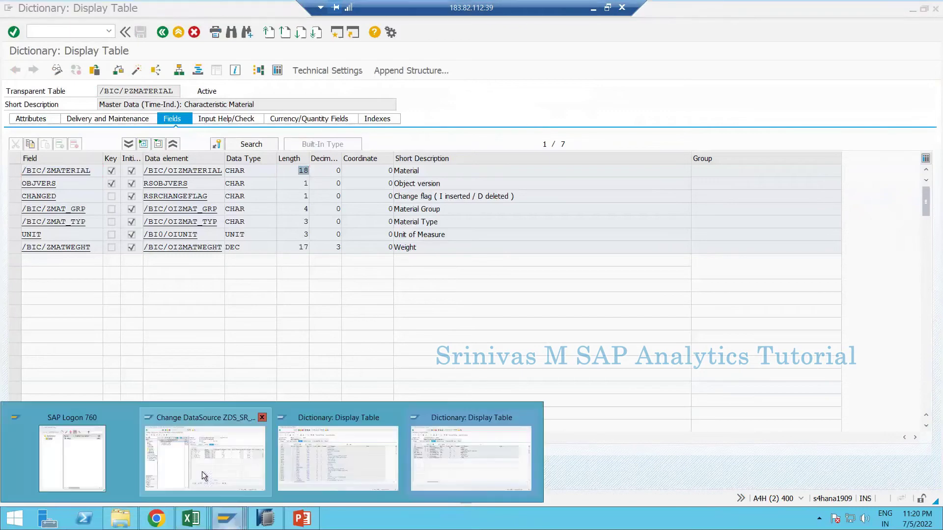
left_click(201, 471)
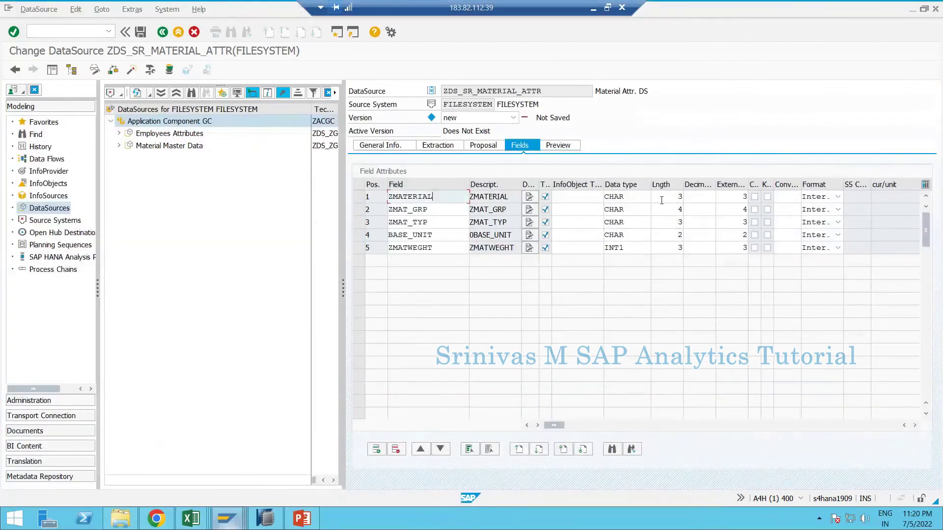
- Check a material number in the Excel sample, then set ZMATERIAL's length and external length to 18
left_click(684, 197)
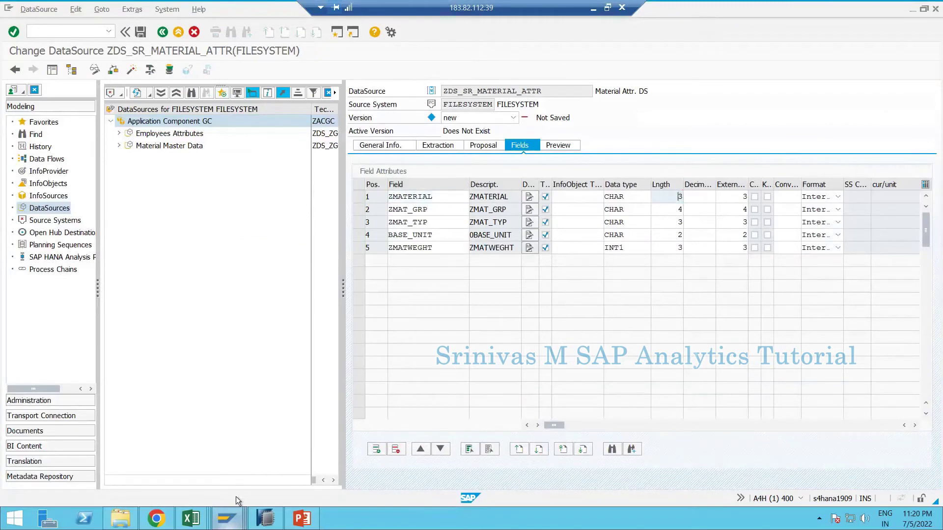
left_click(190, 518)
left_click(499, 461)
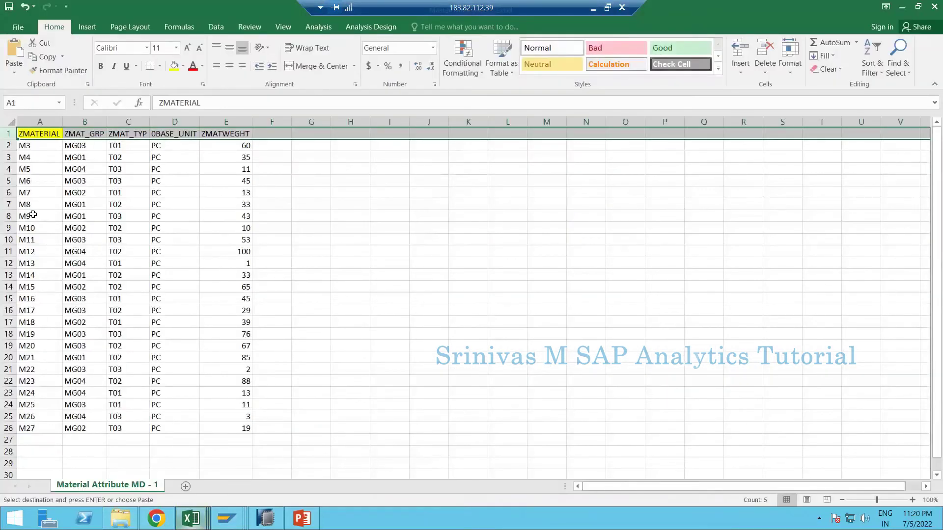
left_click(38, 395)
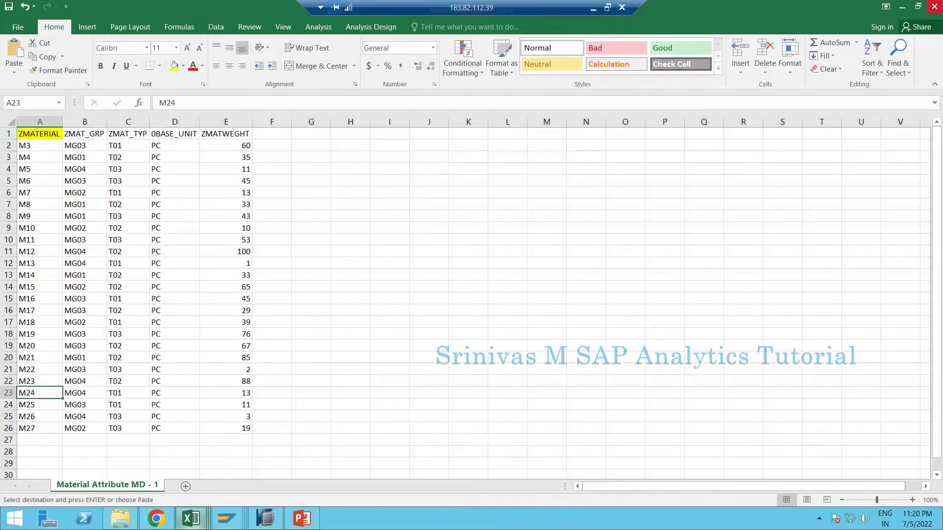
key("alt+Tab")
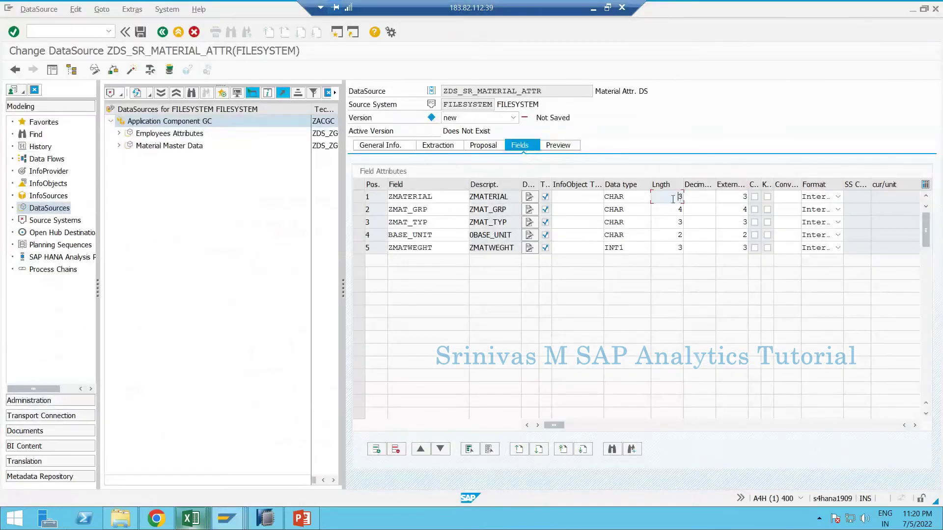
type("18")
key("Tab")
key("Tab")
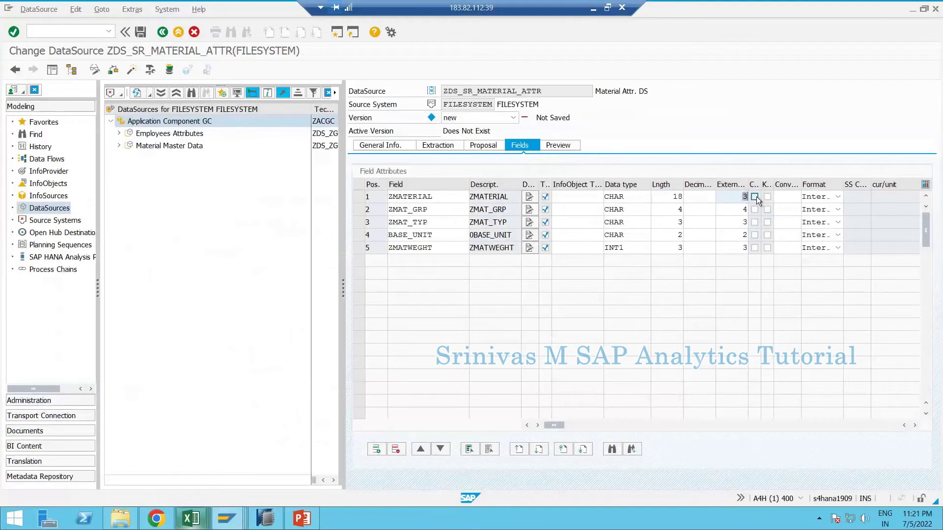
type("18")
left_click(516, 197)
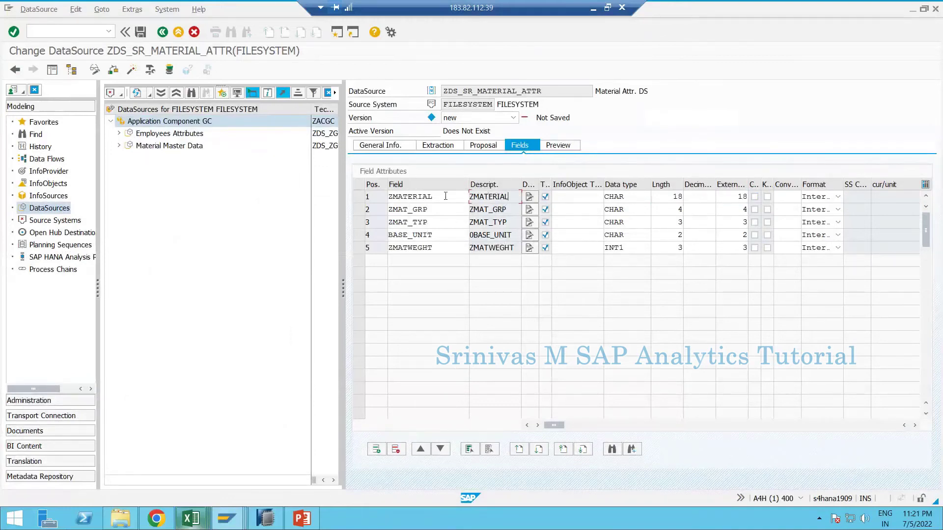
left_click(584, 196)
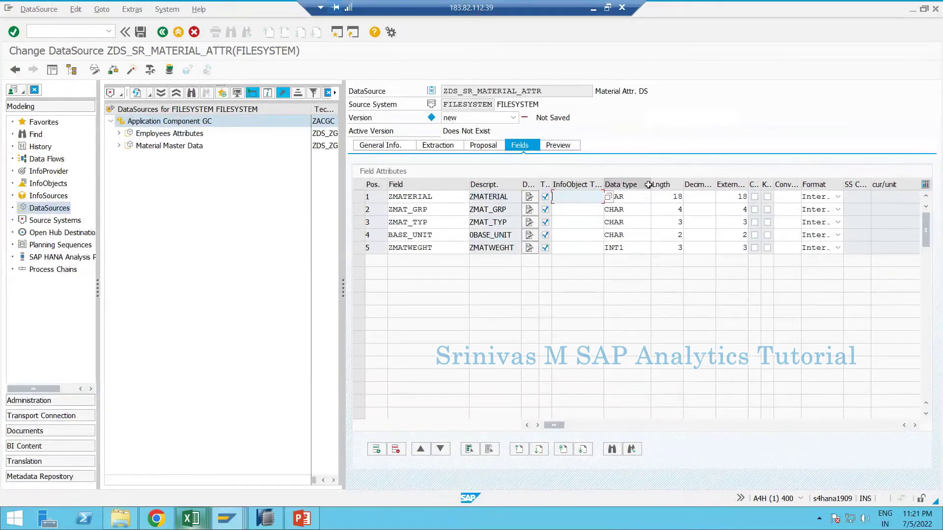
- Enter ZMATERIAL as row 1's InfoObject template and copy its properties, giving /BIC/ZMATERIAL with ALPHA
left_click_drag(604, 184, 652, 185)
left_click(683, 197)
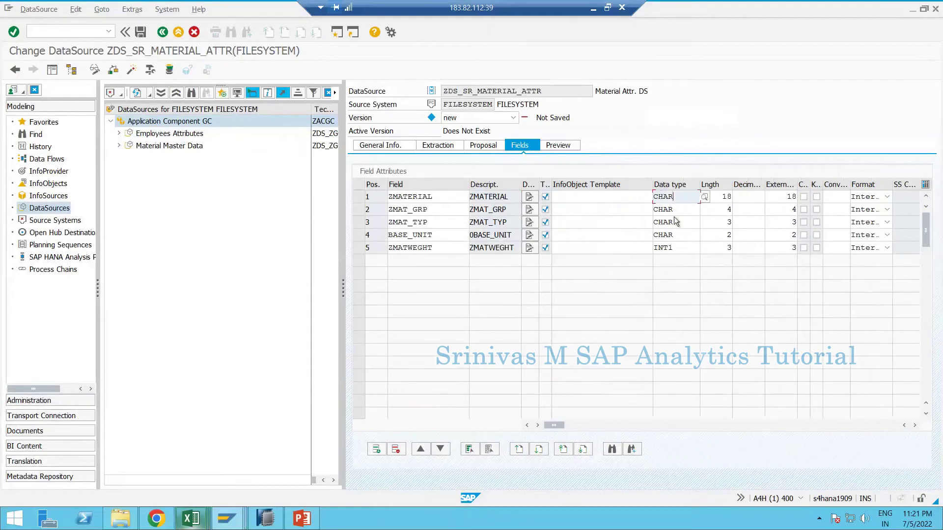
left_click(628, 195)
type("ZMATERIAL")
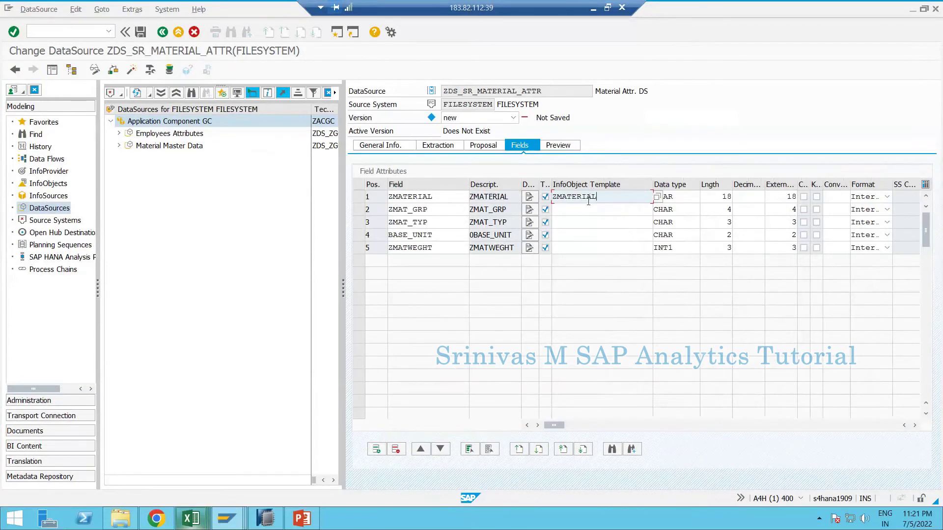
double_click(390, 196)
mouse_move(225, 518)
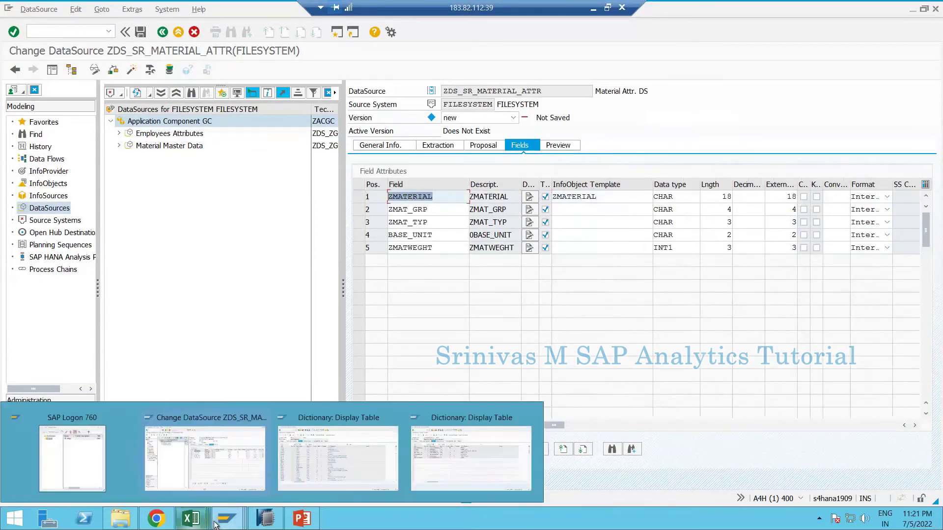
left_click(594, 197)
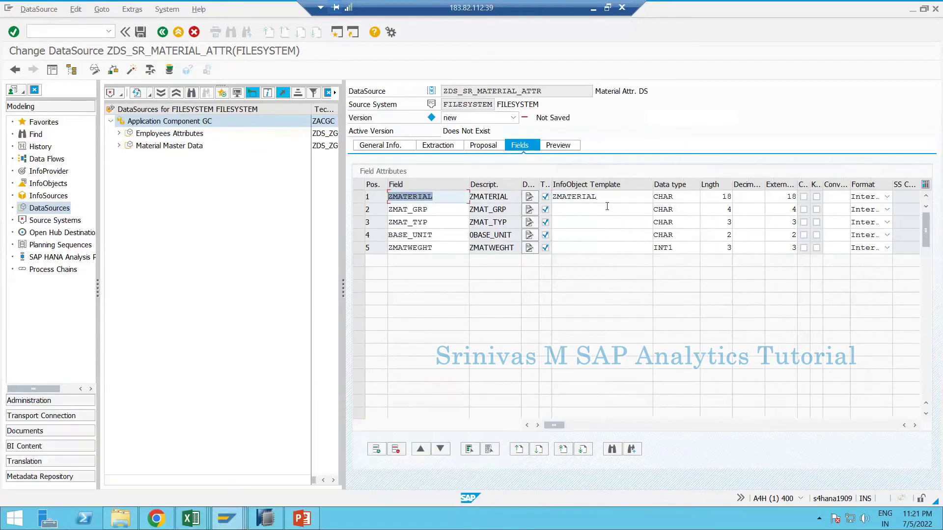
key("Return")
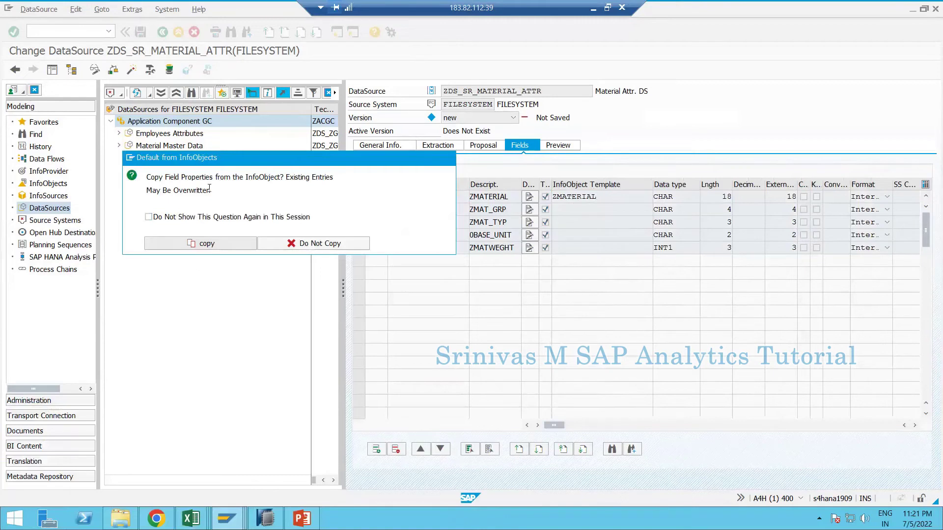
left_click(206, 244)
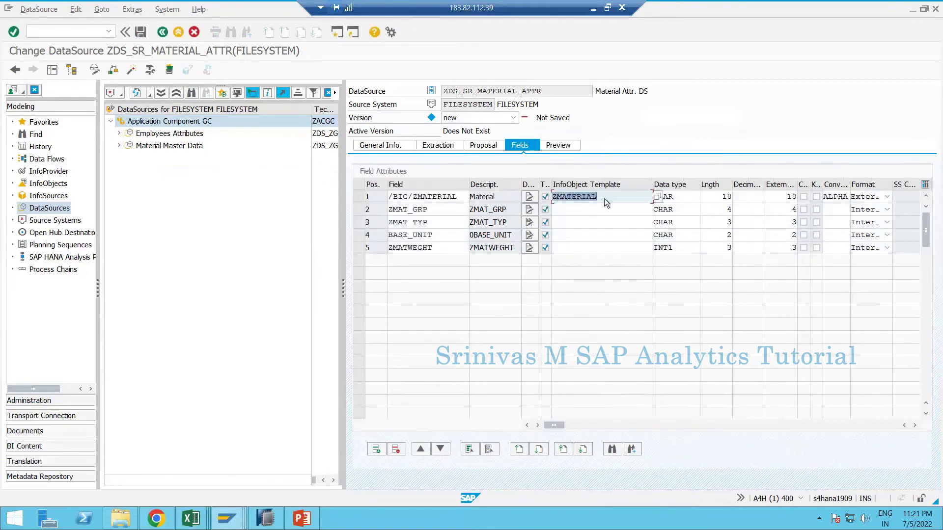
left_click(671, 197)
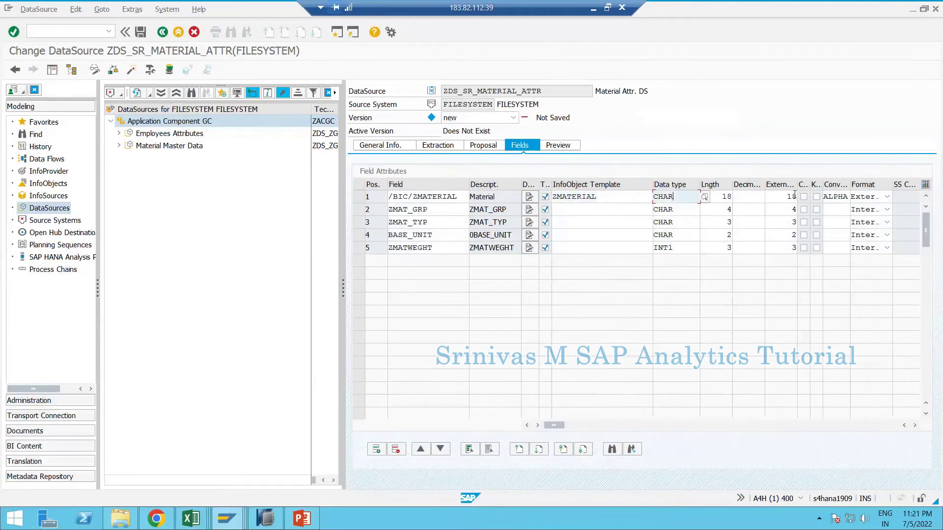
left_click(774, 195)
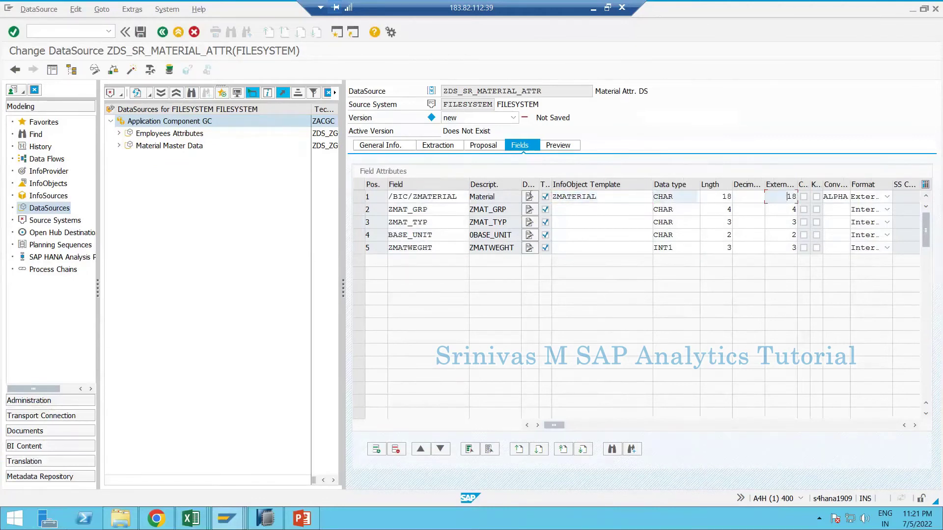
left_click(629, 197)
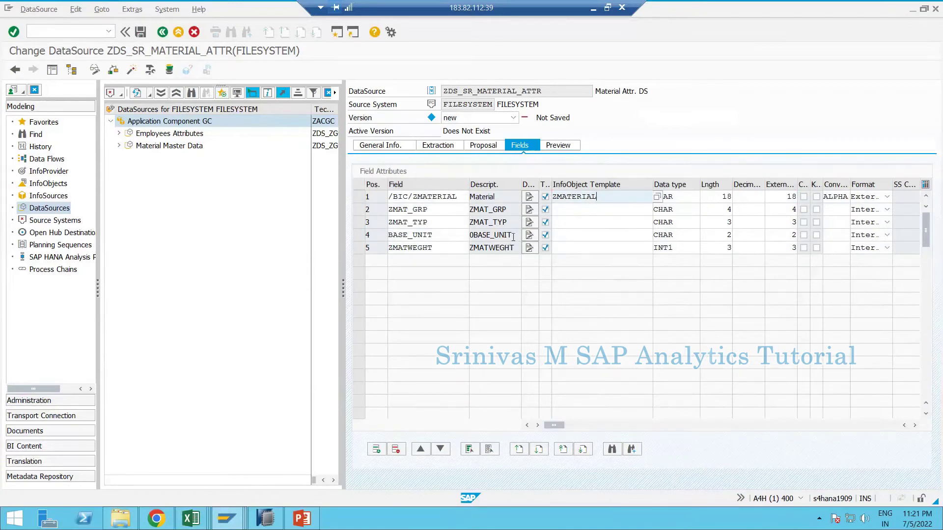
left_click_drag(513, 236, 504, 237)
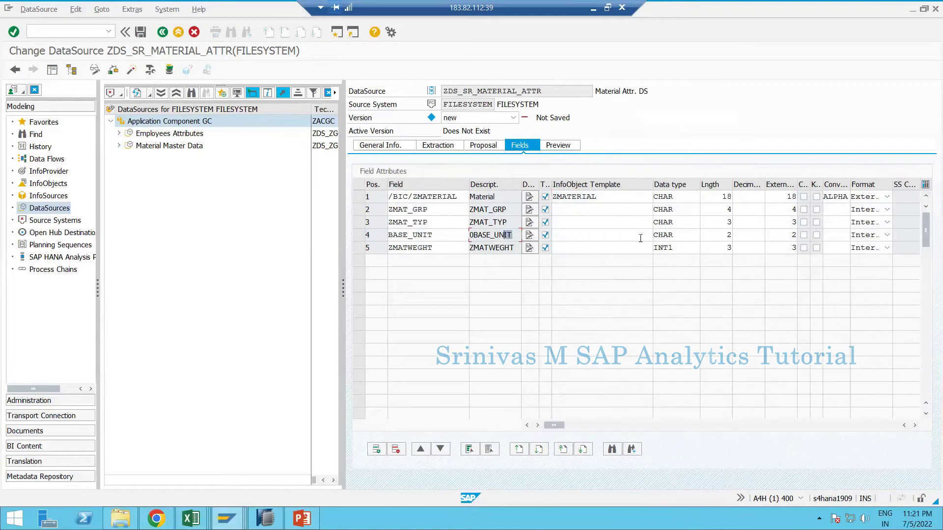
- Enter 0UNIT as the BASE_UNIT row's template and copy it, making the field UNIT
left_click(613, 236)
type("0unit")
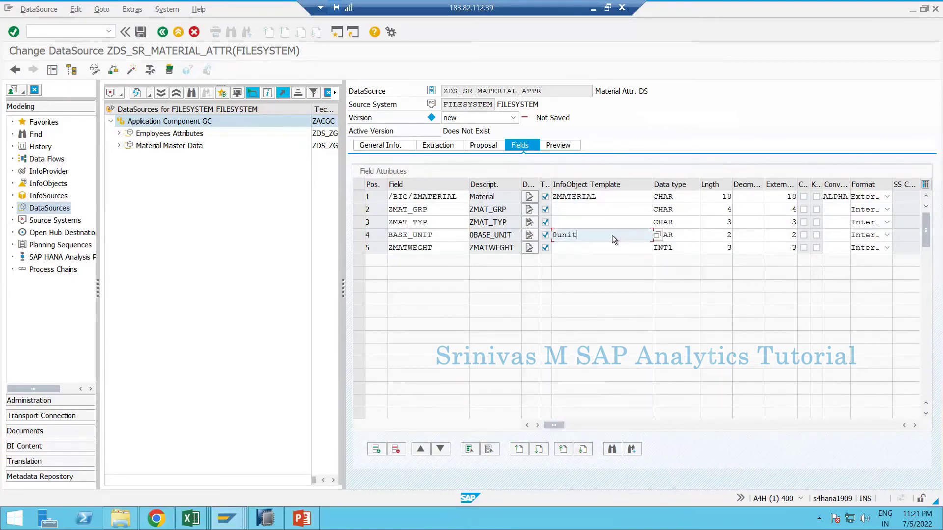
key("Return")
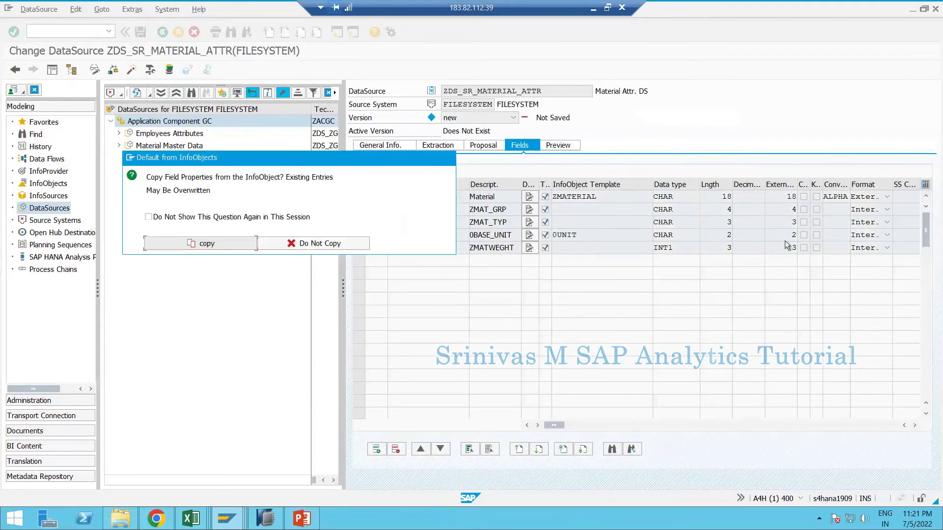
left_click(213, 244)
left_click(682, 231)
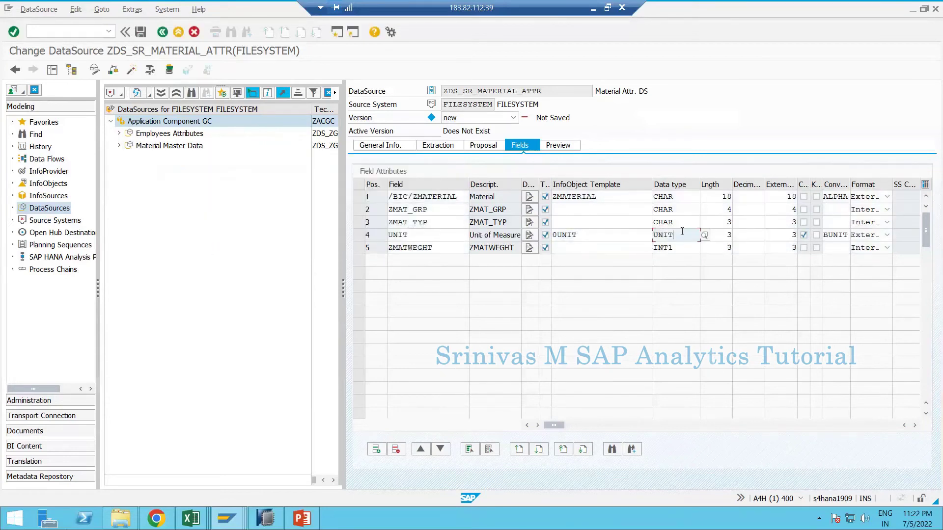
double_click(663, 234)
left_click(724, 236)
double_click(787, 236)
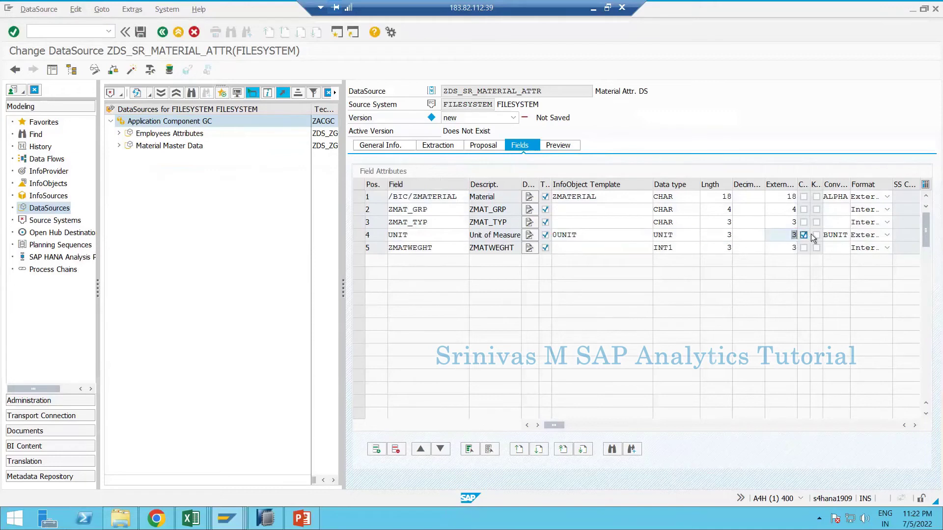
left_click(579, 207)
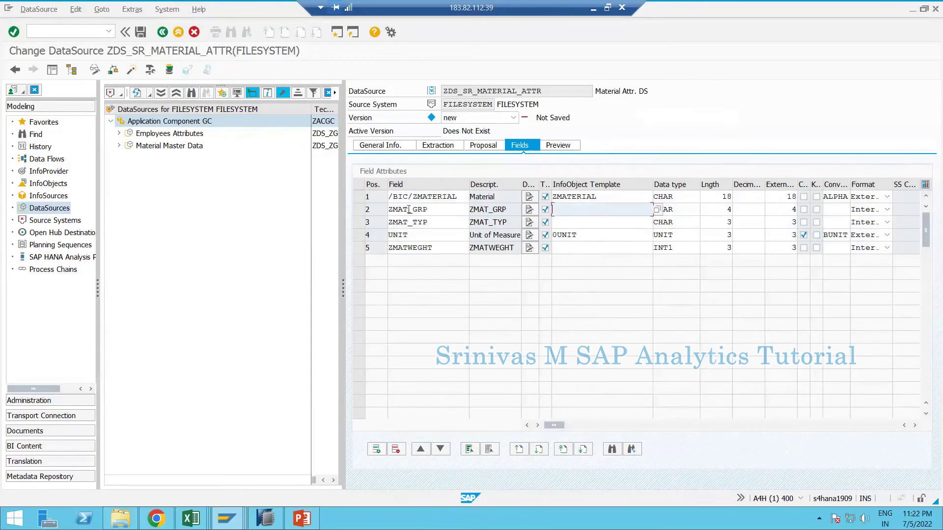
- Block-copy the field names of rows 2–5 into the InfoObject Template column
left_click(433, 208)
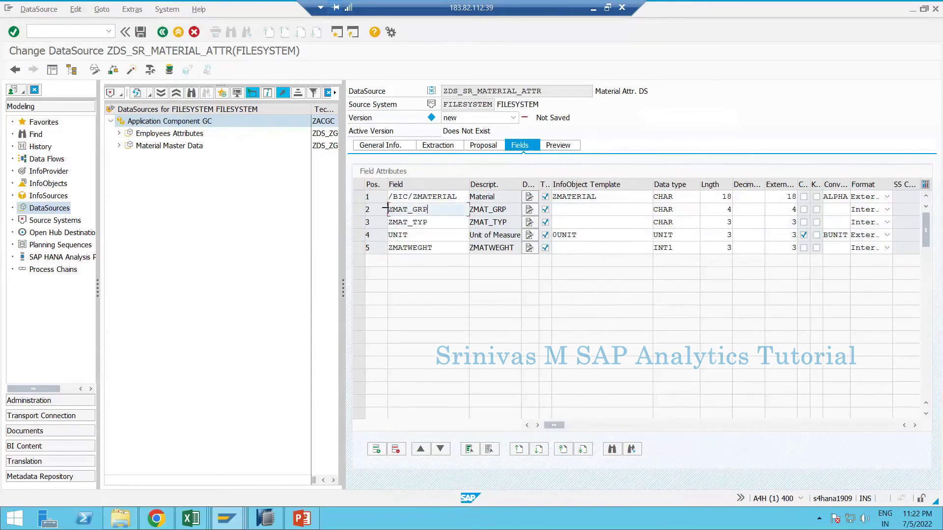
key("ctrl+y")
left_click_drag(405, 227, 416, 240)
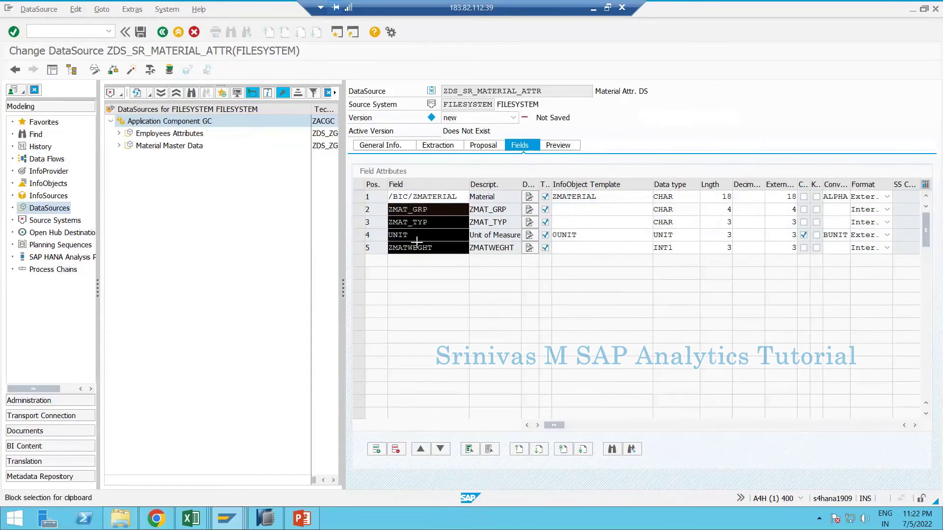
key("ctrl+c")
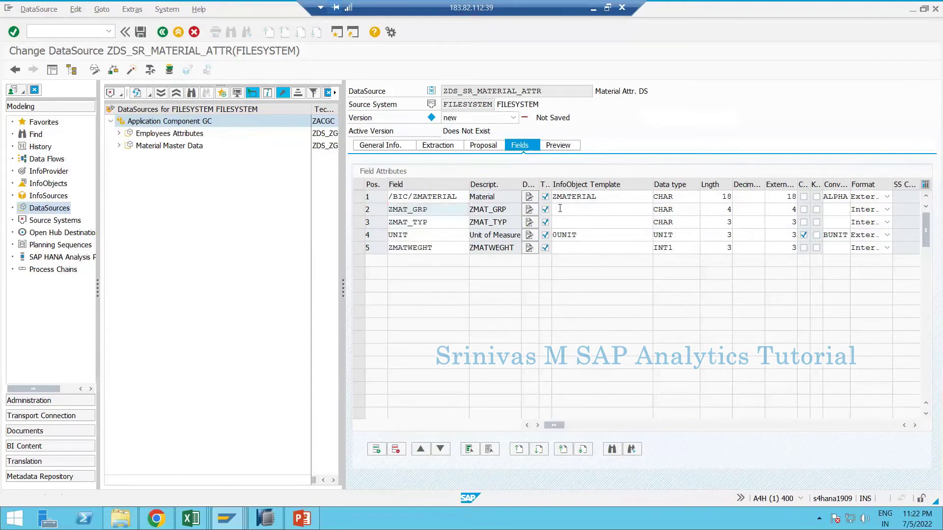
left_click(559, 208)
key("ctrl+v")
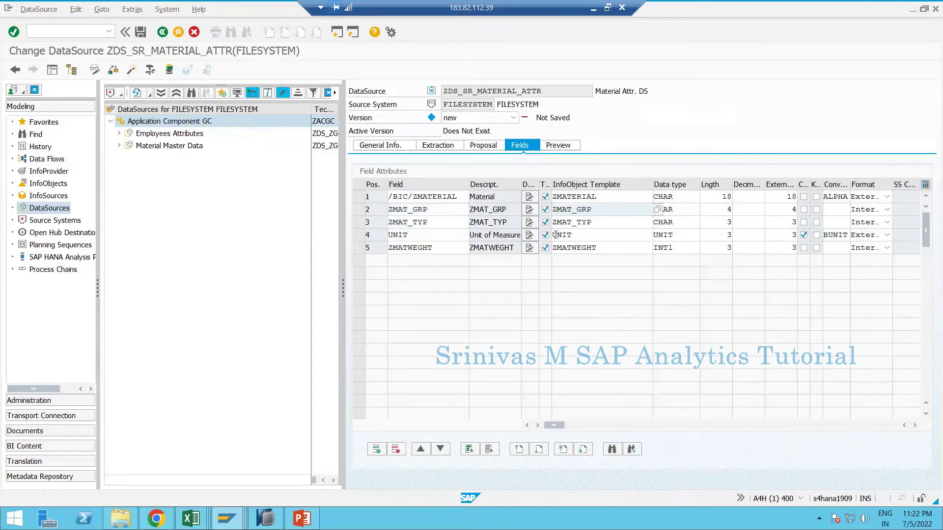
- Correct row 4's template to 0UNIT, copy all InfoObject properties, and activate the DataSource
left_click(555, 235)
type("0")
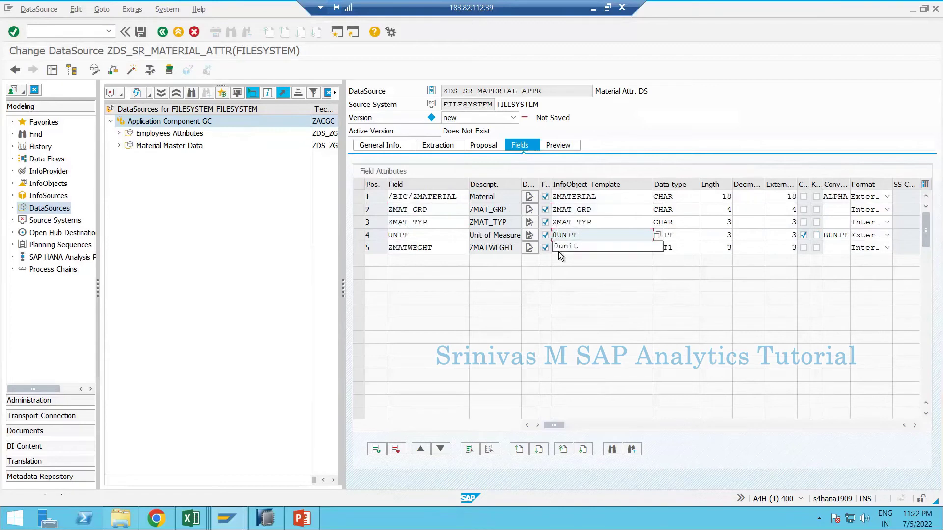
key("Return")
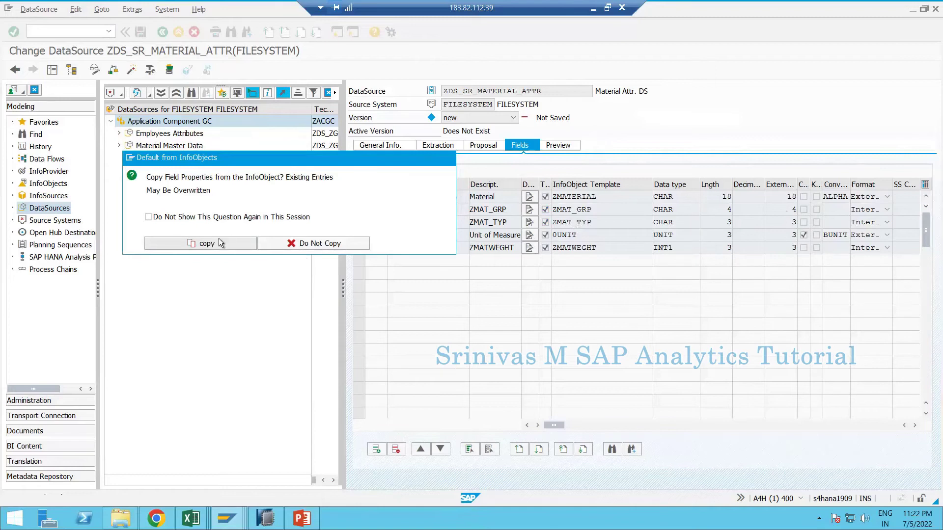
left_click(216, 241)
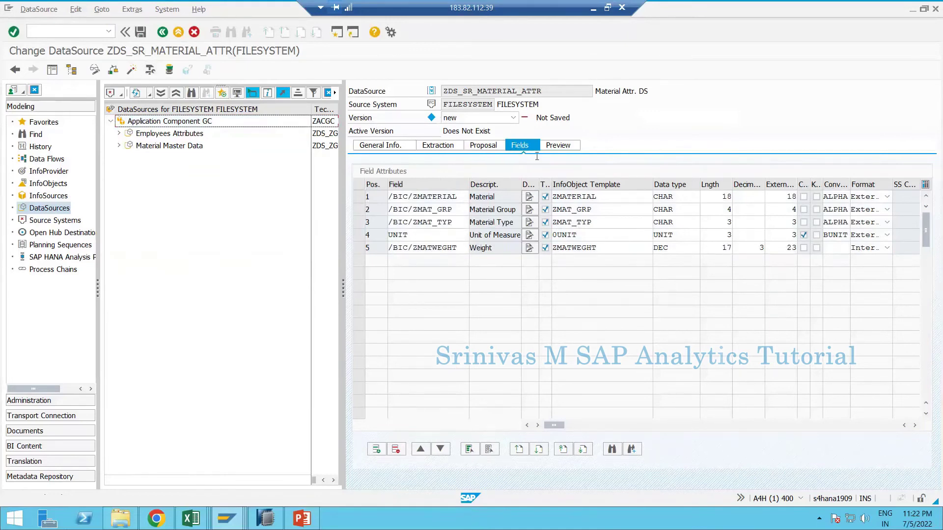
left_click(133, 71)
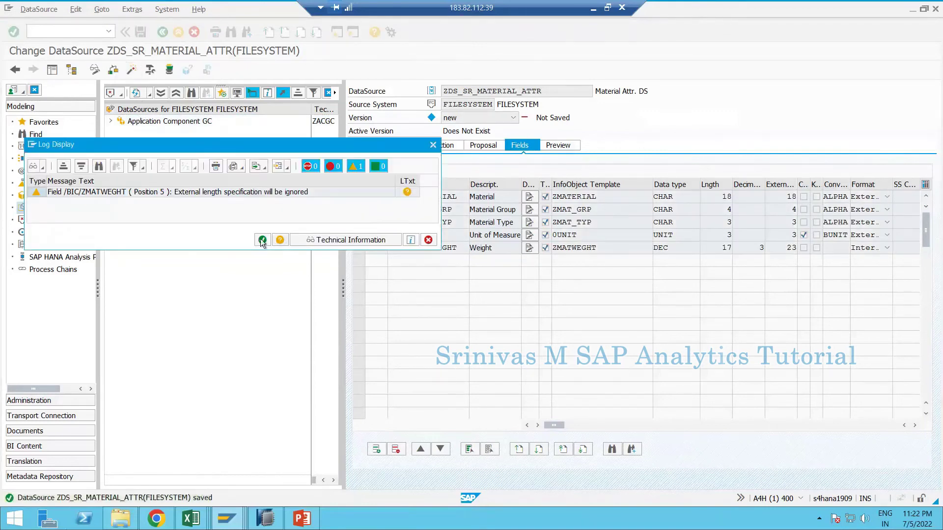
- Accept the ZMATWEGHT external-length warning, close the log, and open Material Attribute DS under GC
left_click(263, 240)
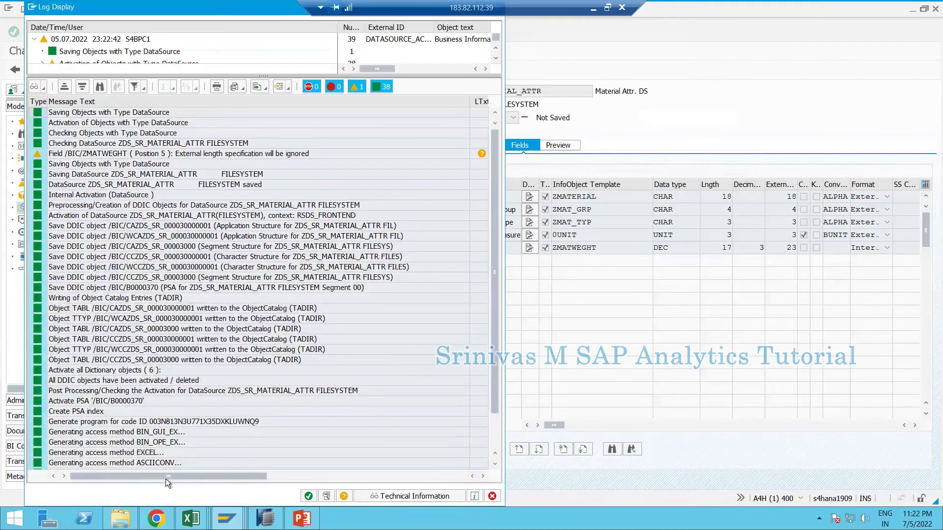
left_click(309, 496)
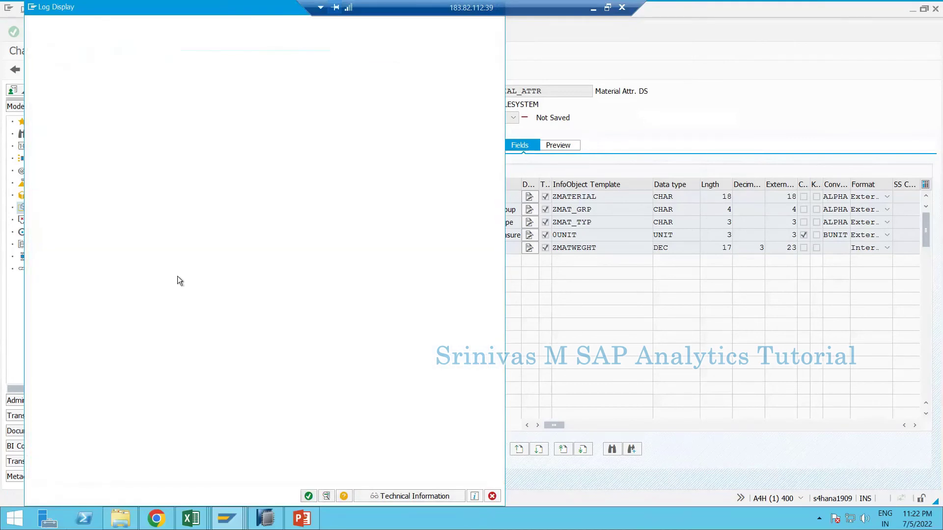
left_click(112, 120)
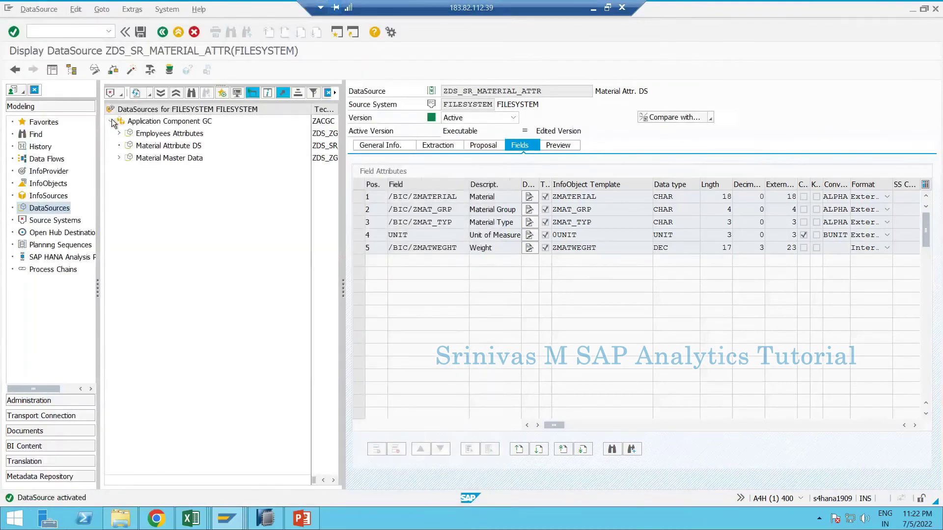
left_click(161, 161)
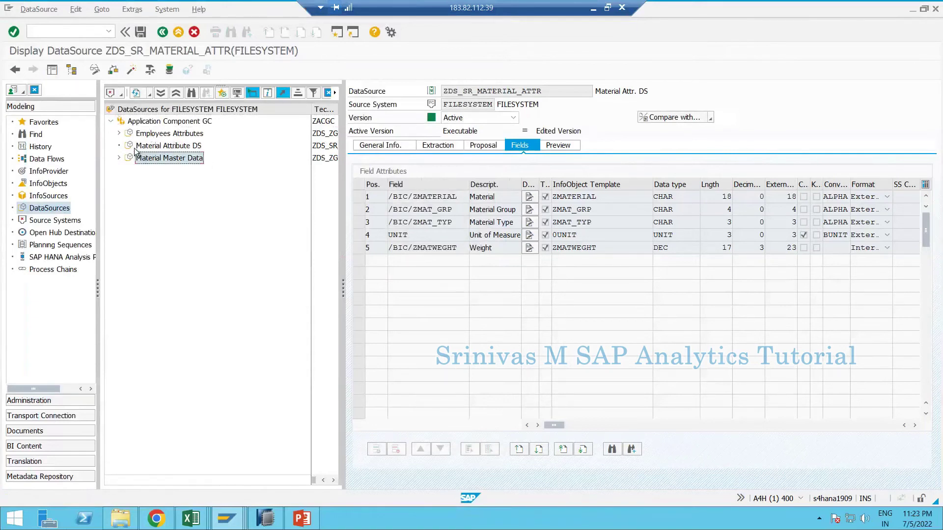
left_click(162, 149)
double_click(161, 150)
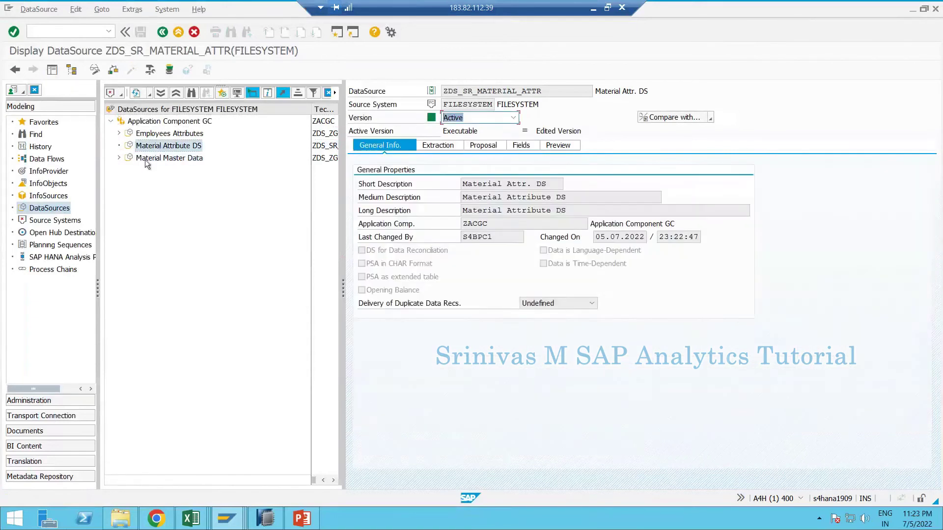
- Read preview data from the CSV, showing materials M3–M26 with group, type, unit PC and weight
left_click(523, 144)
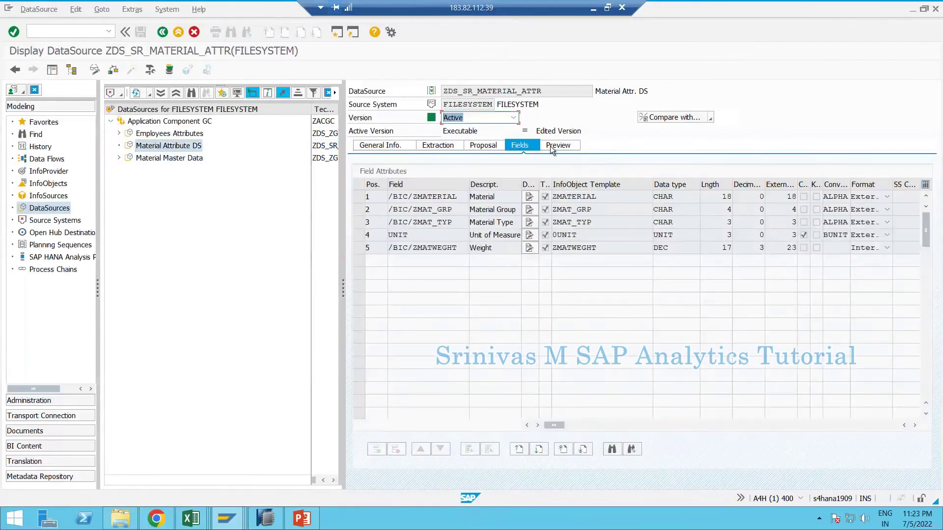
left_click(552, 146)
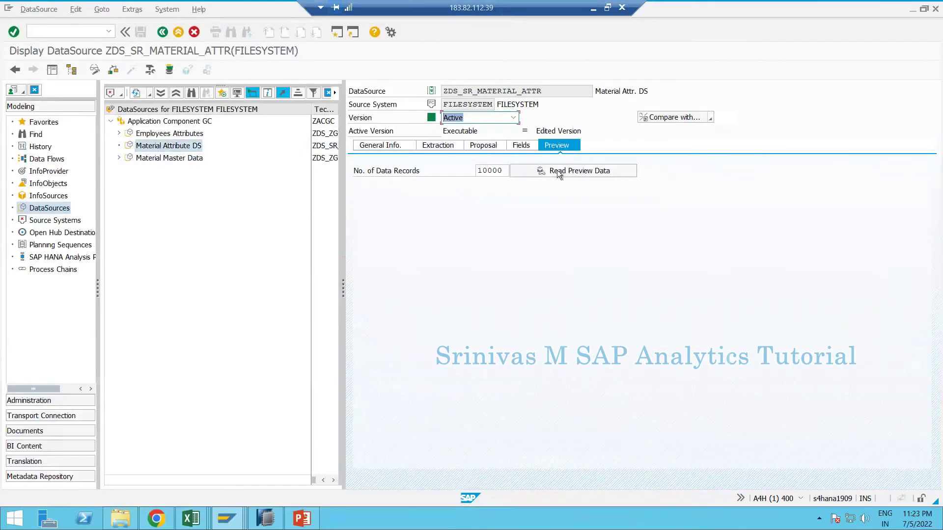
left_click(595, 170)
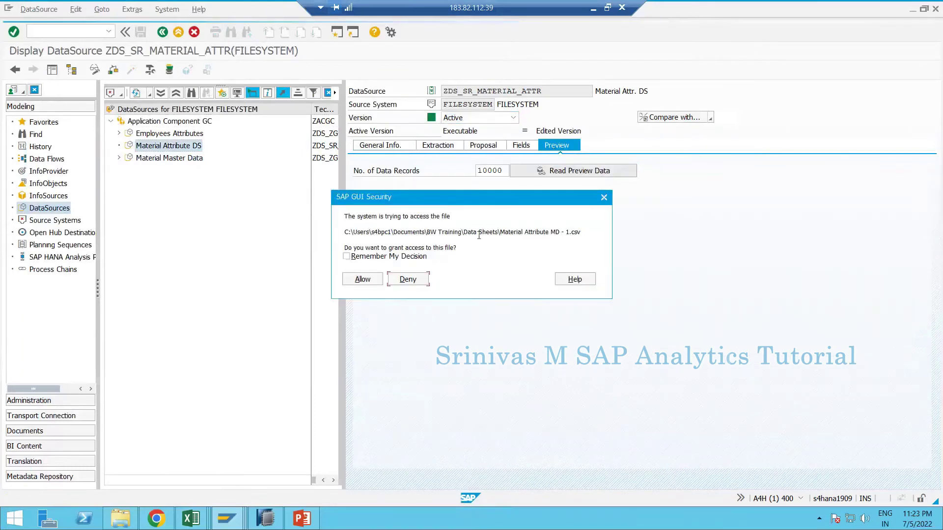
left_click(361, 279)
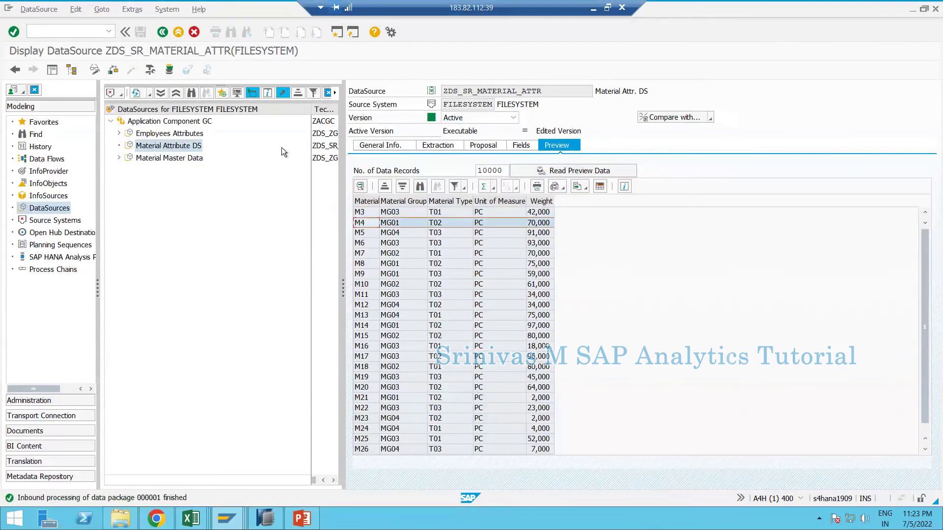
left_click(316, 147)
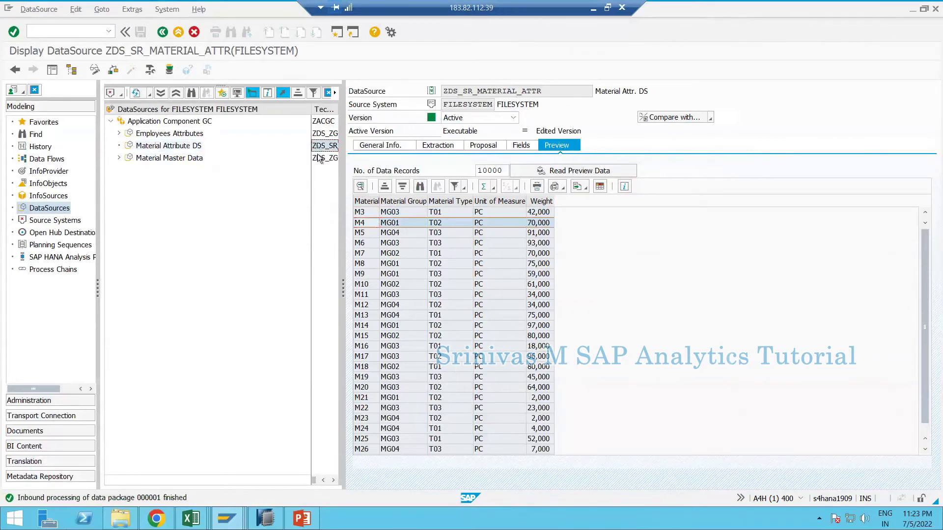
left_click(168, 147)
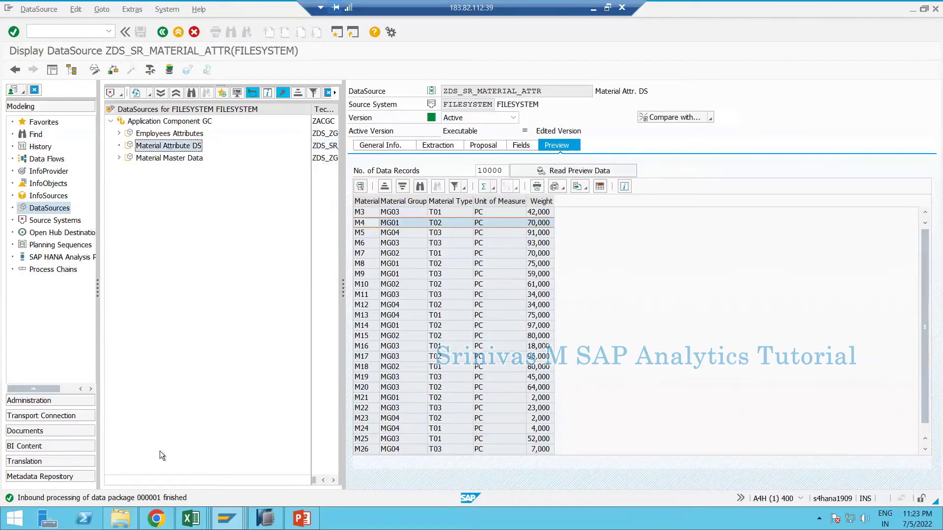
- In HANA Studio, expand BW Repository down to SR_BW4HANA and start New > Transformation on ZMATERIAL
left_click(265, 519)
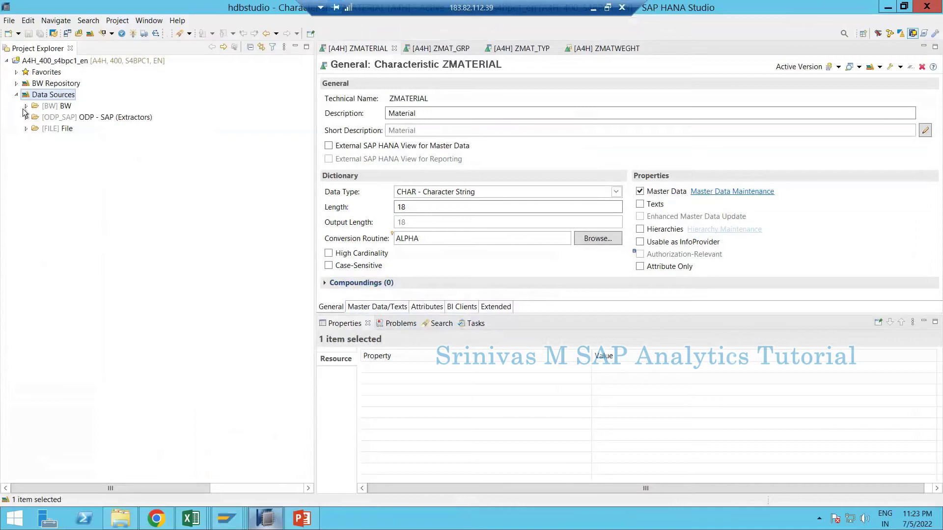
left_click(16, 83)
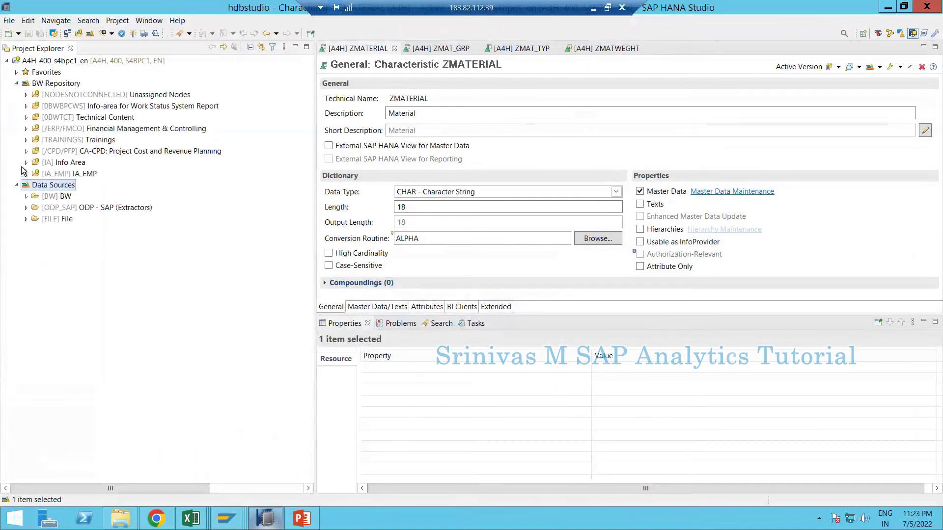
left_click(26, 140)
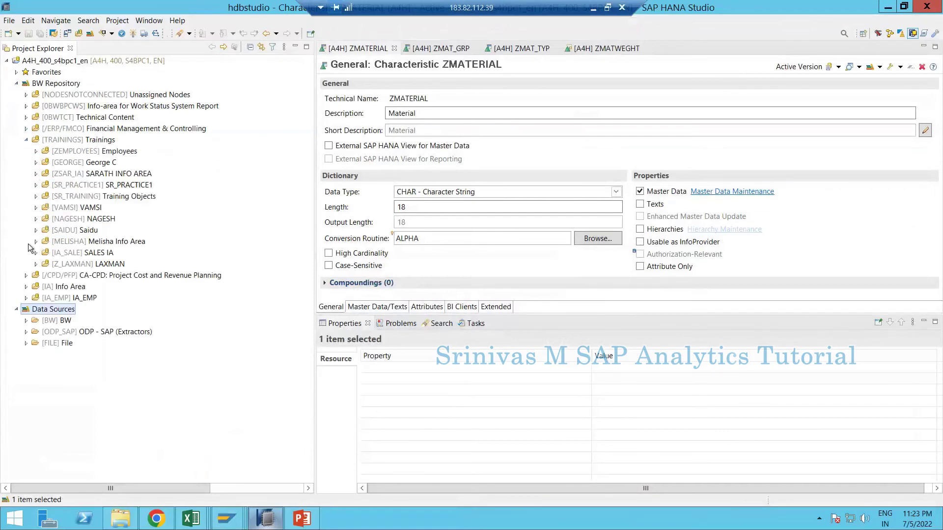
left_click(36, 196)
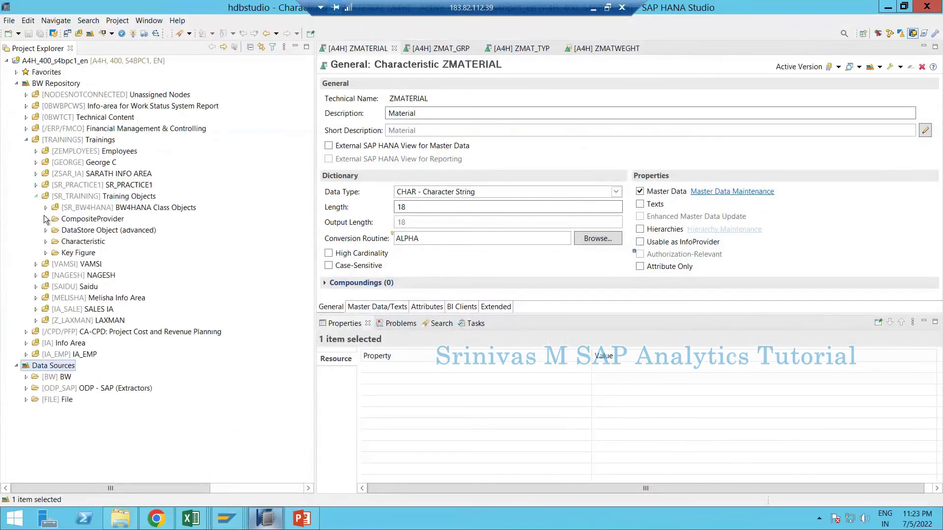
left_click(46, 208)
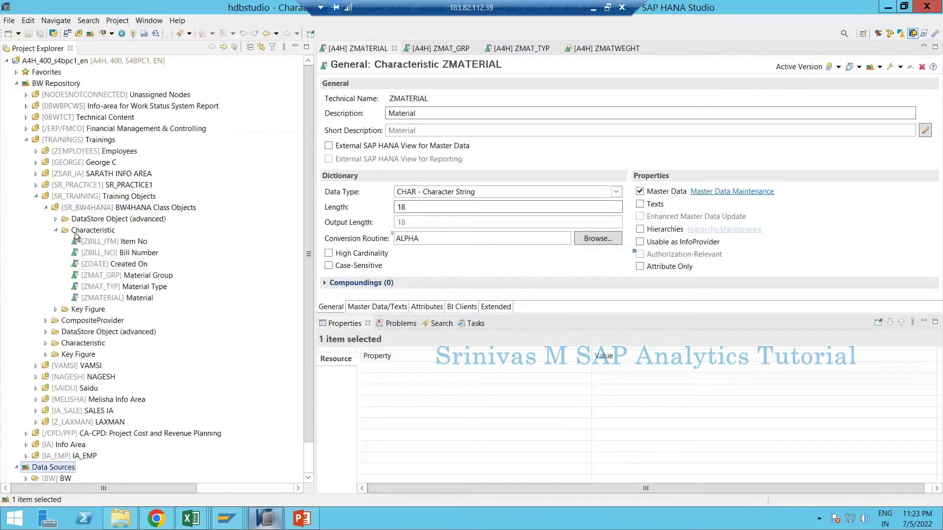
right_click(117, 300)
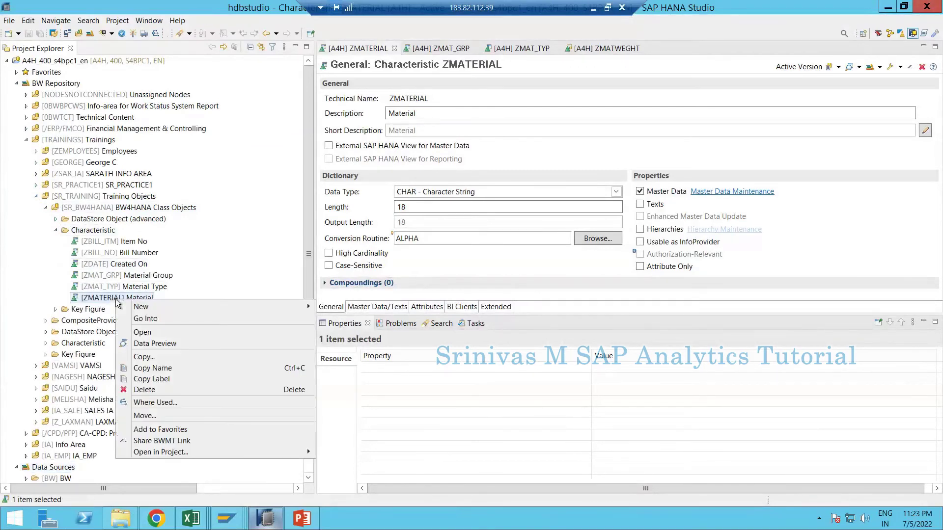
mouse_move(158, 309)
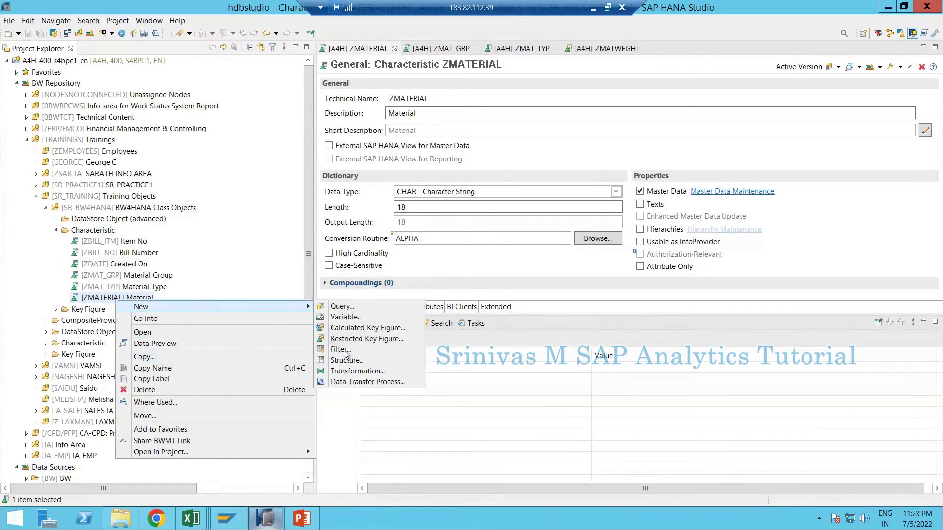
left_click(350, 371)
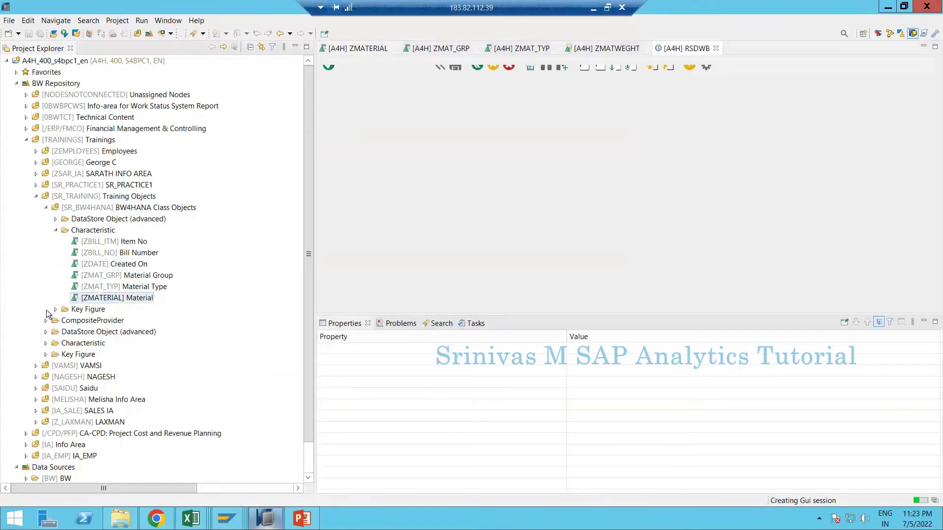
- Set the transformation source to DataSource ZDS_SR_MATERIAL_ATTR (FILESYSTEM) with ZMATERIAL as target
left_click(628, 289)
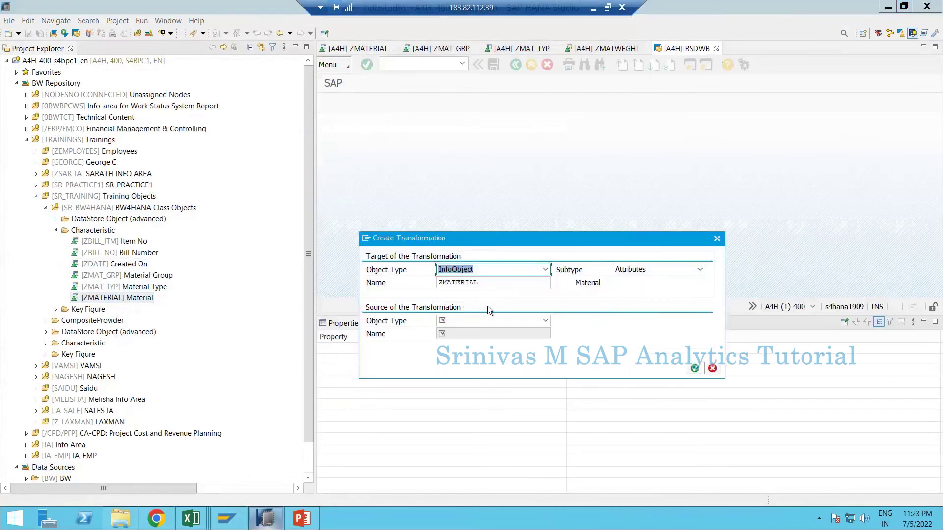
left_click(473, 324)
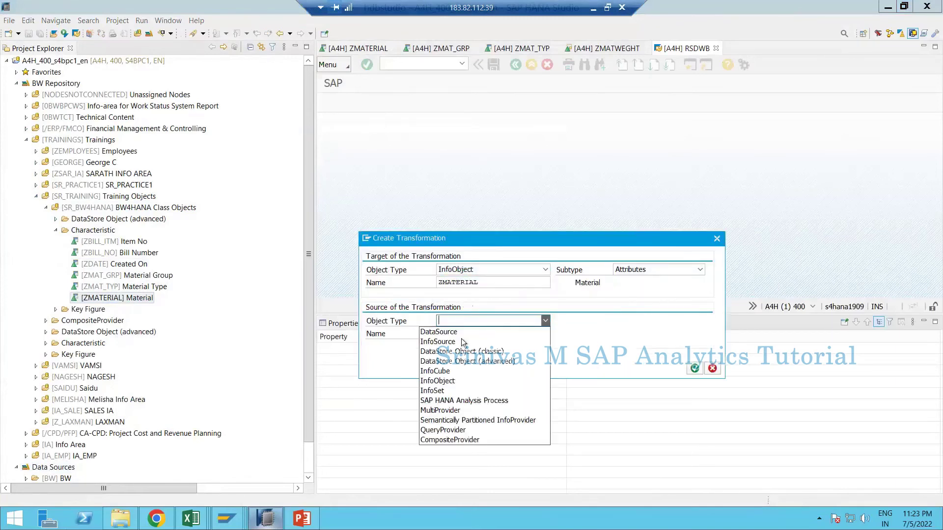
left_click(467, 334)
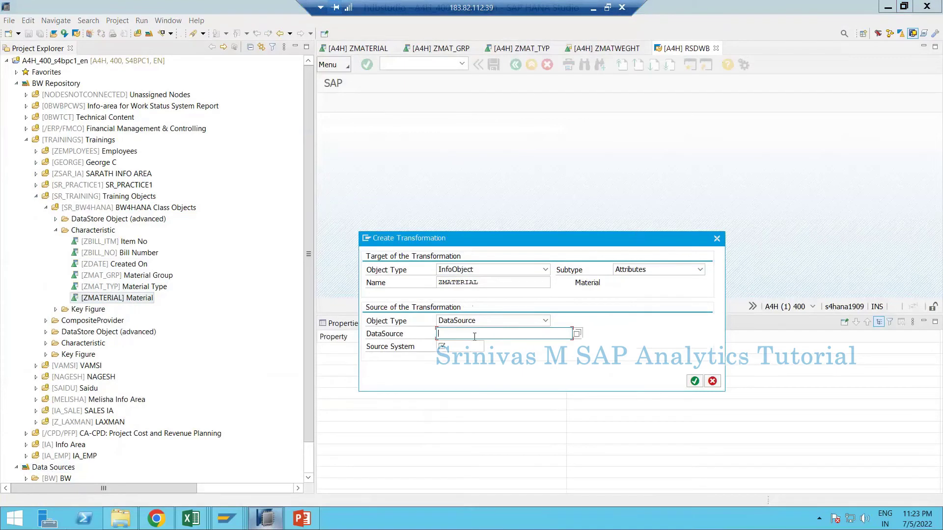
type("ZDS_SR_MATERIAL_ATTR")
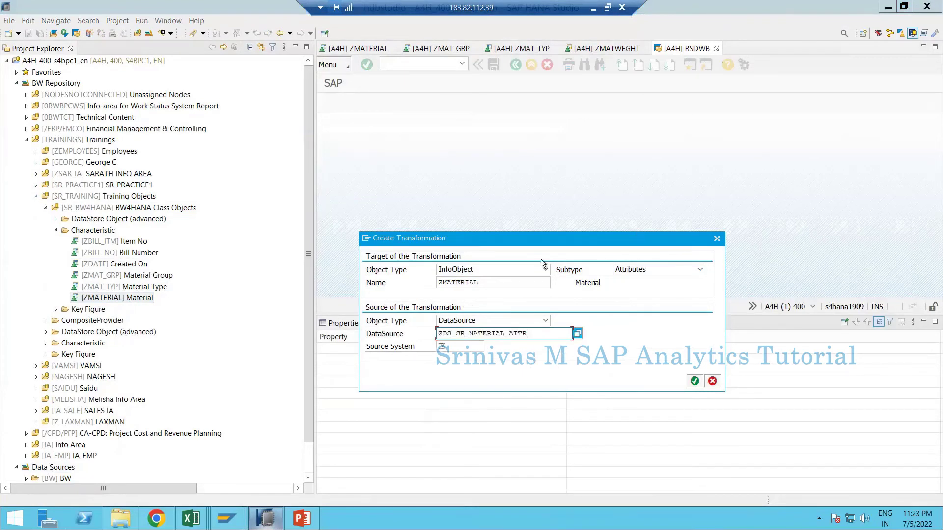
key("F4")
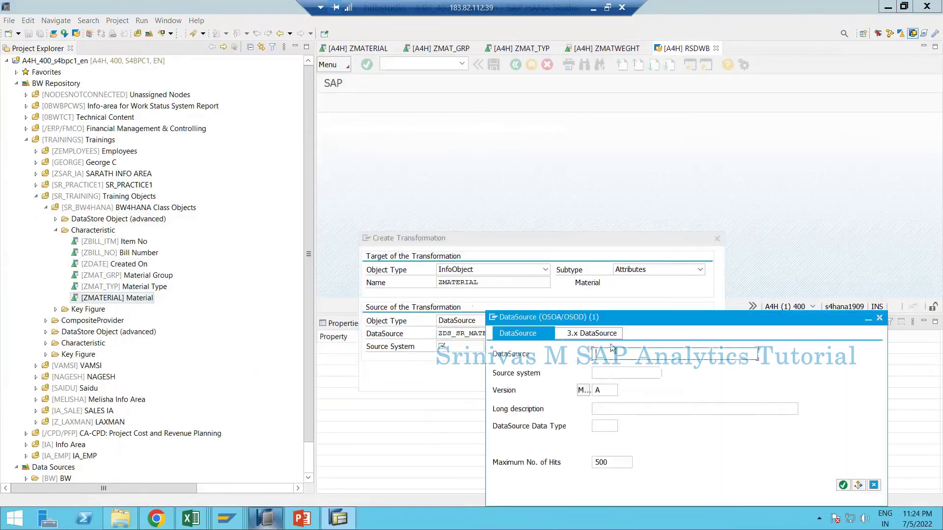
key("Return")
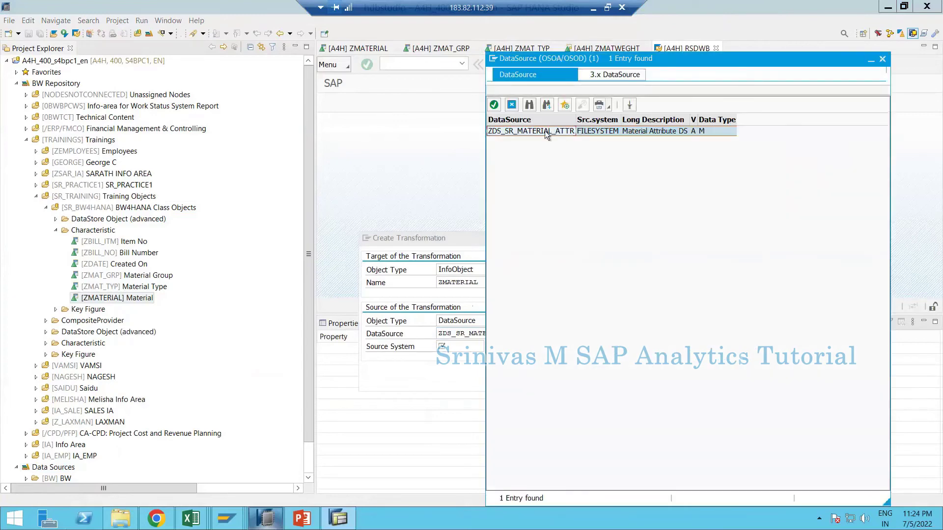
double_click(546, 131)
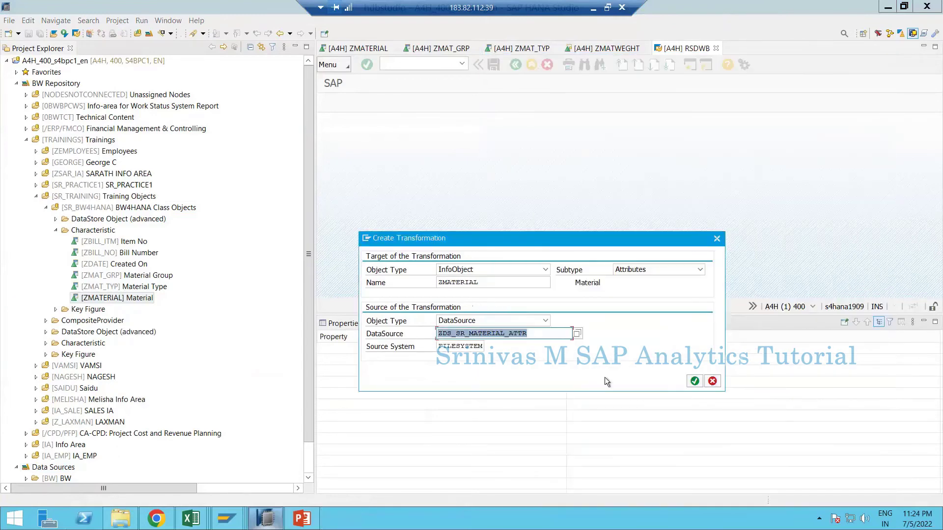
left_click(695, 381)
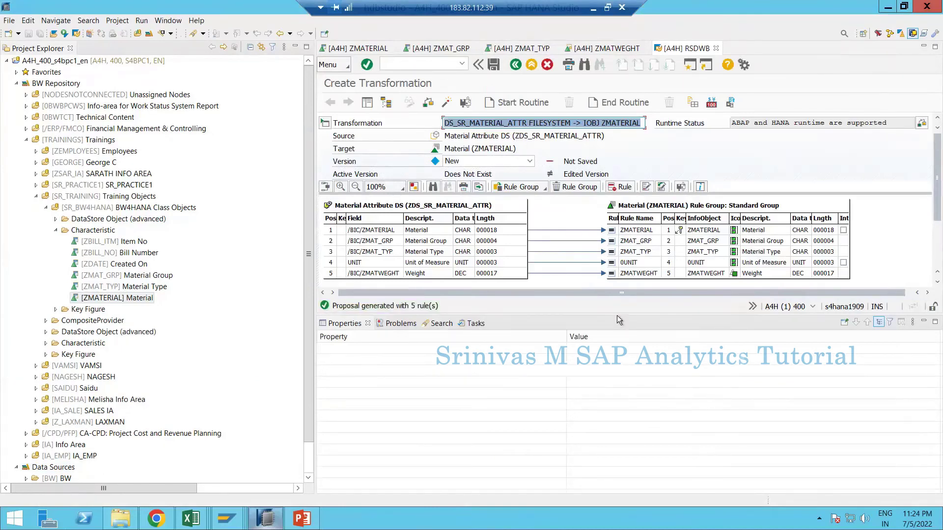
- Enlarge the mapping area and activate the ZMATERIAL attribute transformation
left_click_drag(616, 314, 611, 412)
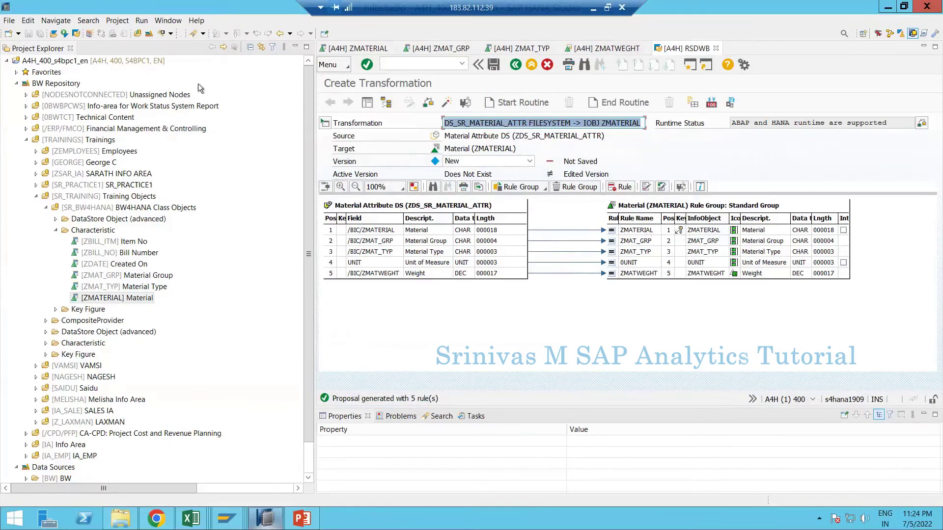
left_click(447, 103)
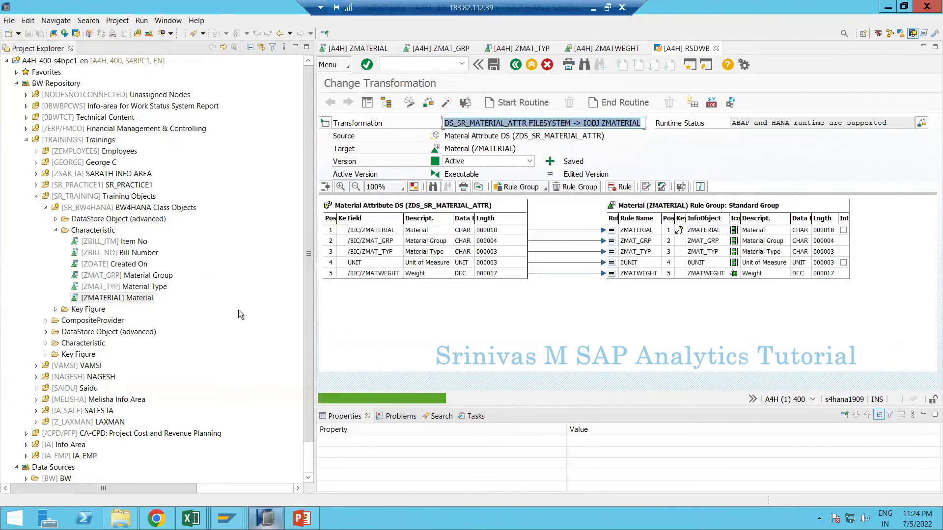
right_click(74, 230)
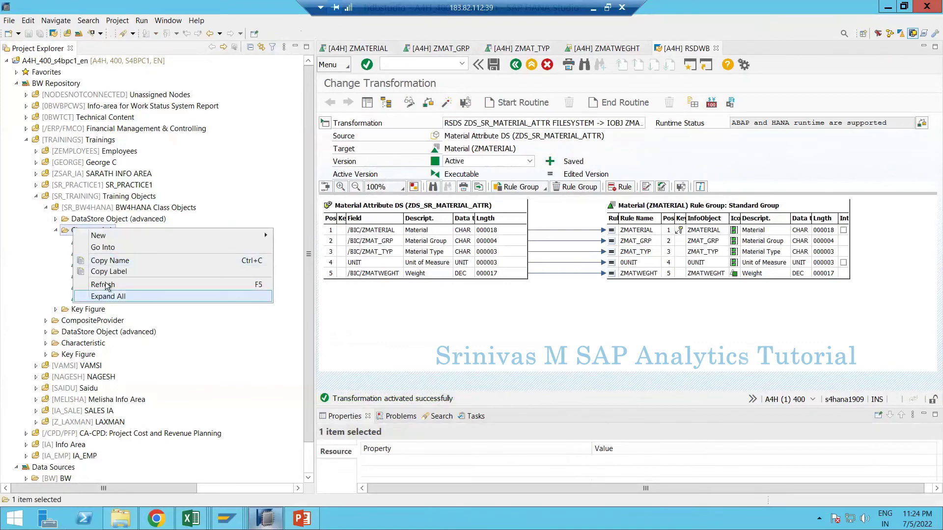
- Refresh Characteristic and create a Delta DTP from the ZMATERIAL transformation, ZDS_SR_MATERIAL_ATTR / FILESYSTEM
left_click(108, 296)
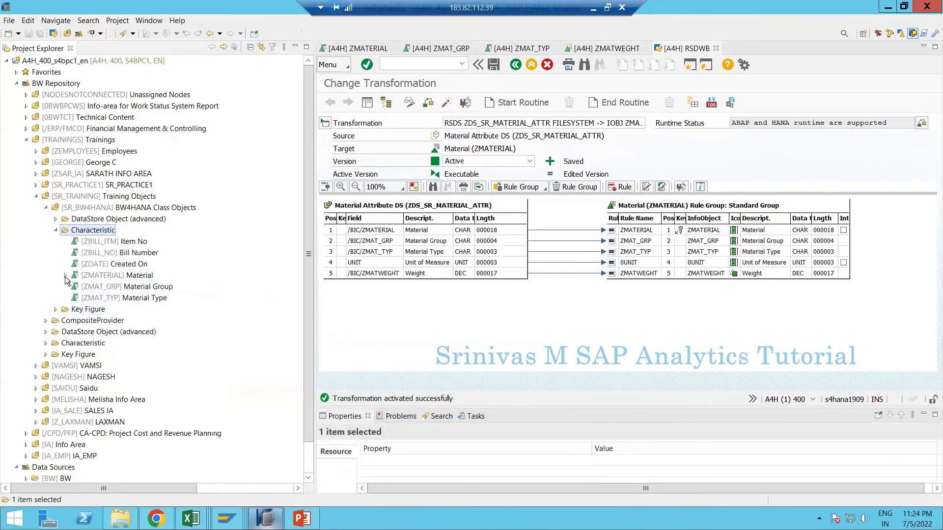
left_click(65, 276)
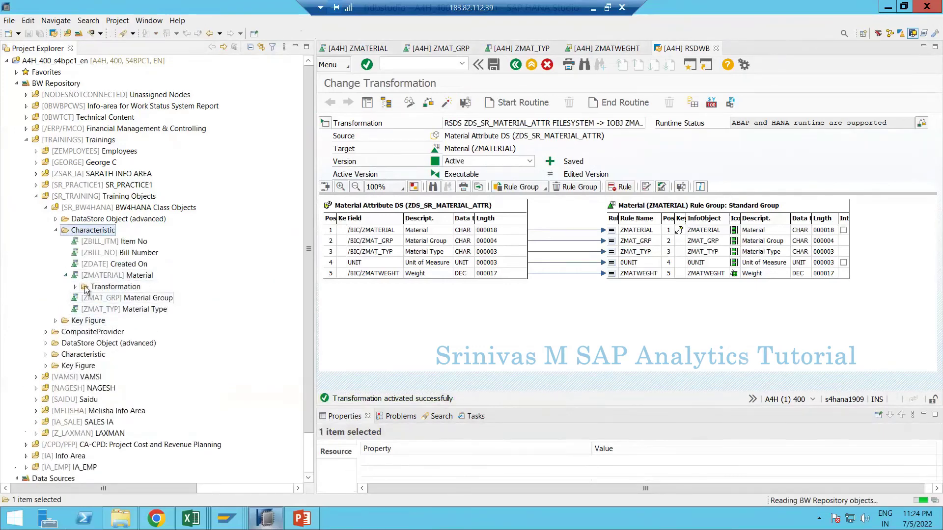
left_click(76, 287)
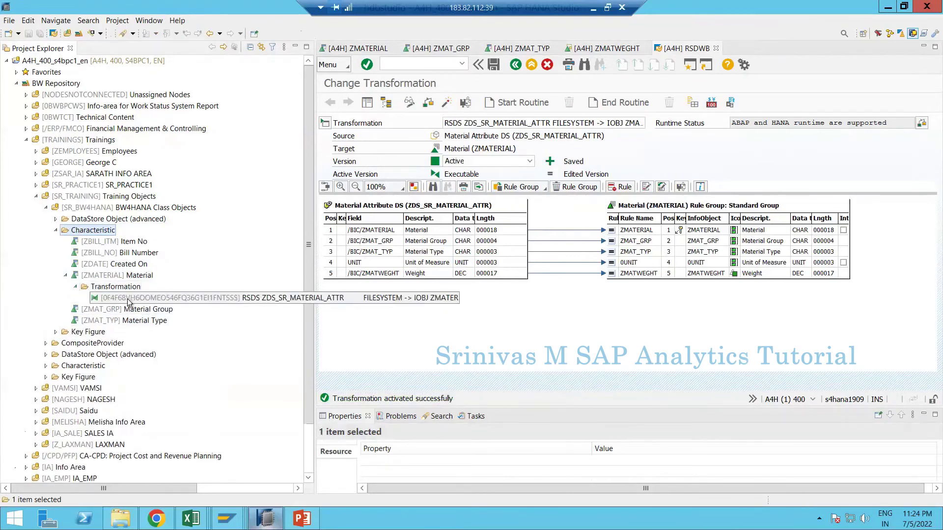
right_click(129, 301)
mouse_move(165, 306)
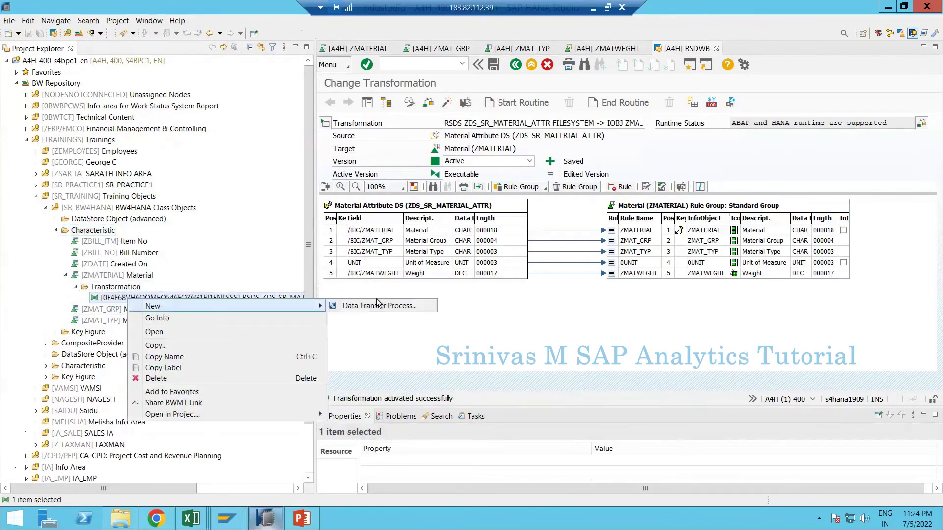
left_click(378, 305)
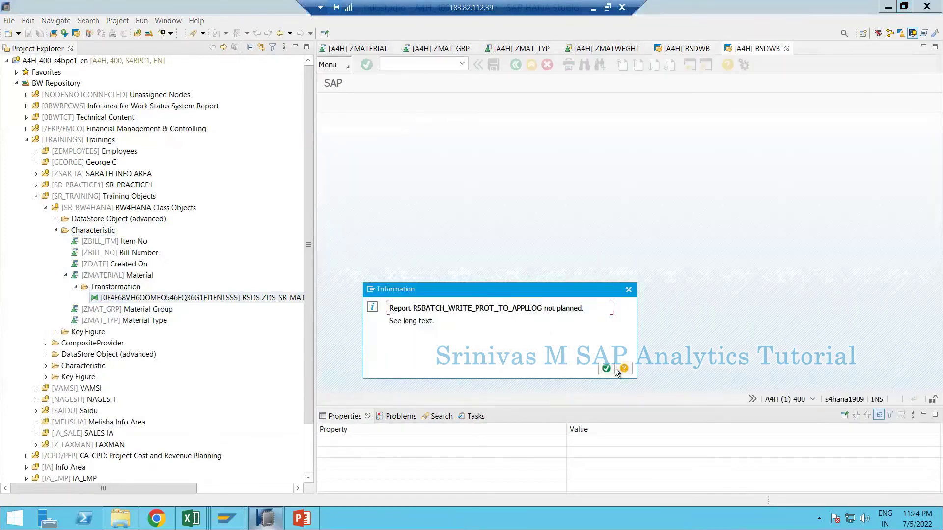
left_click(606, 369)
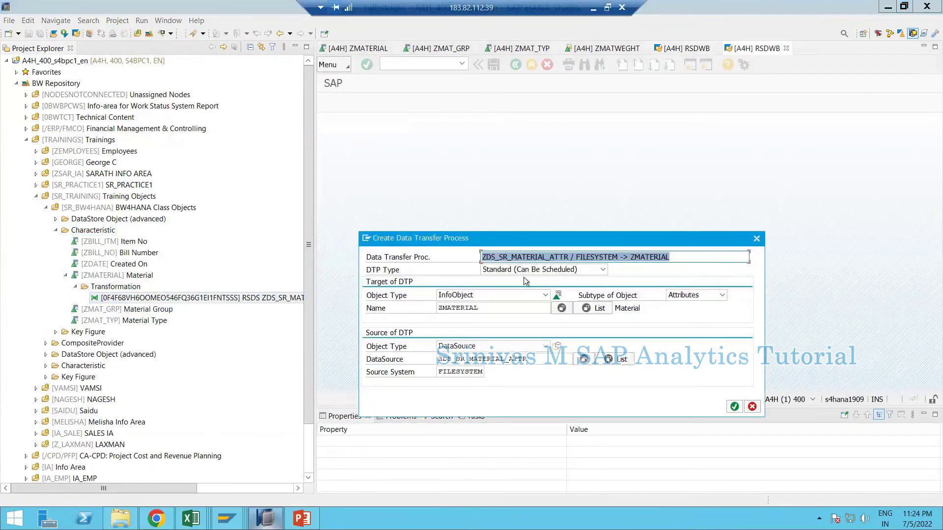
left_click(735, 407)
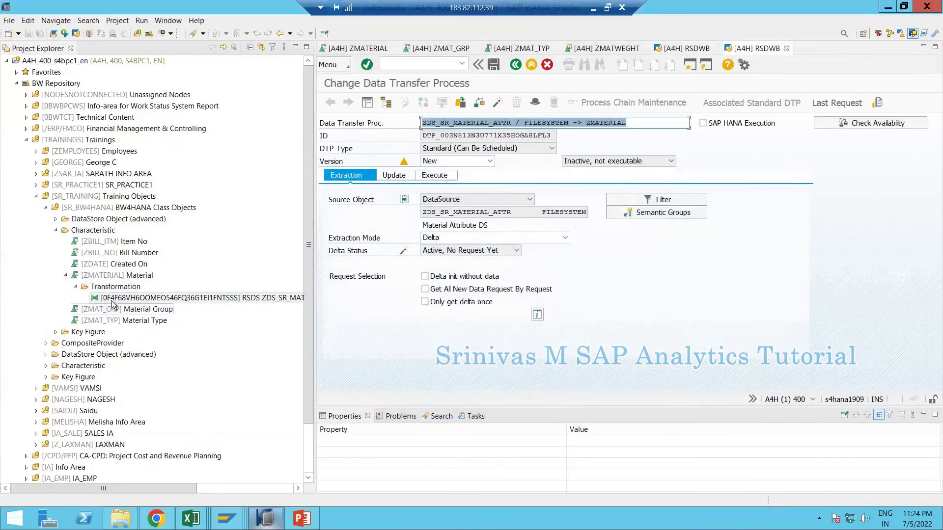
left_click(451, 238)
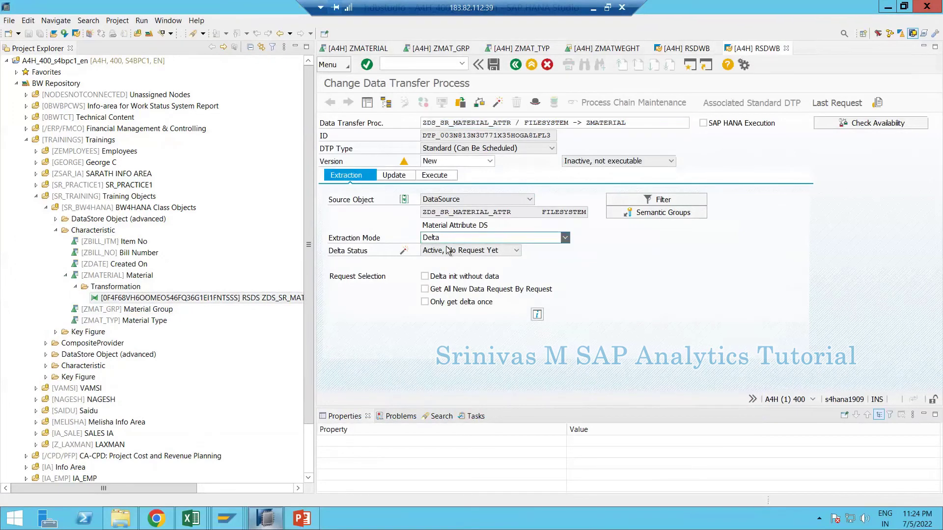
left_click(448, 249)
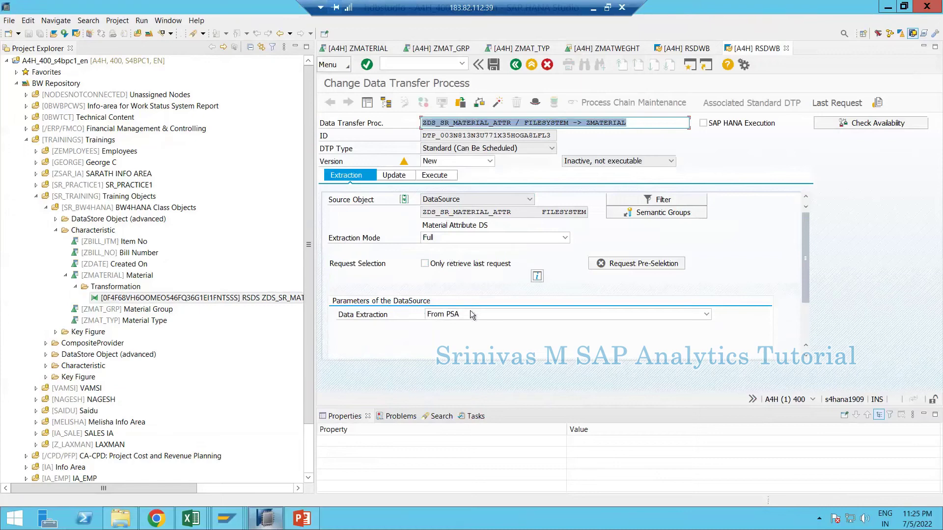
left_click(706, 315)
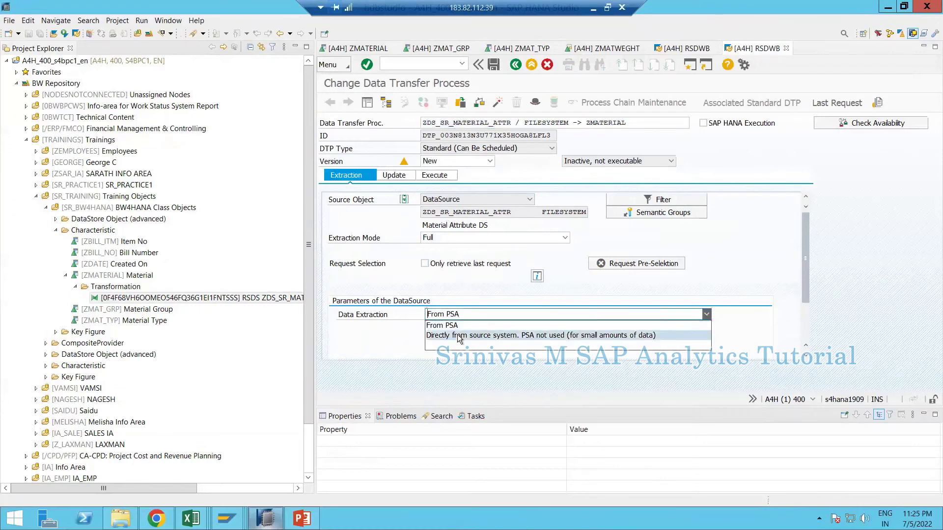
left_click(460, 336)
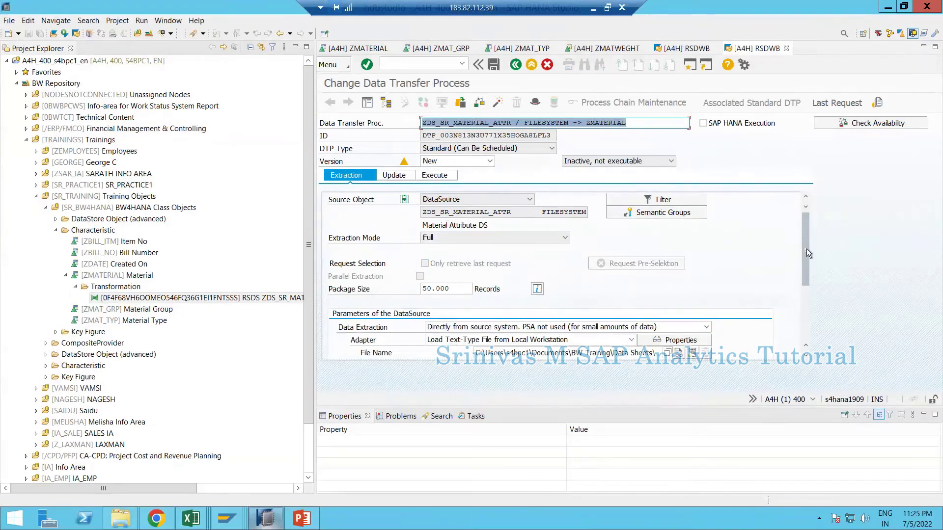
scroll(804, 279, "down", 2)
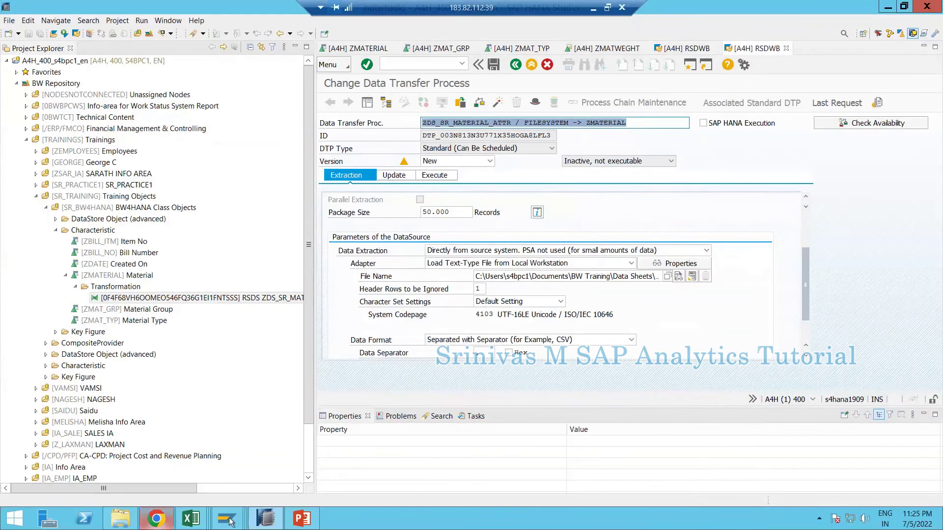
mouse_move(230, 522)
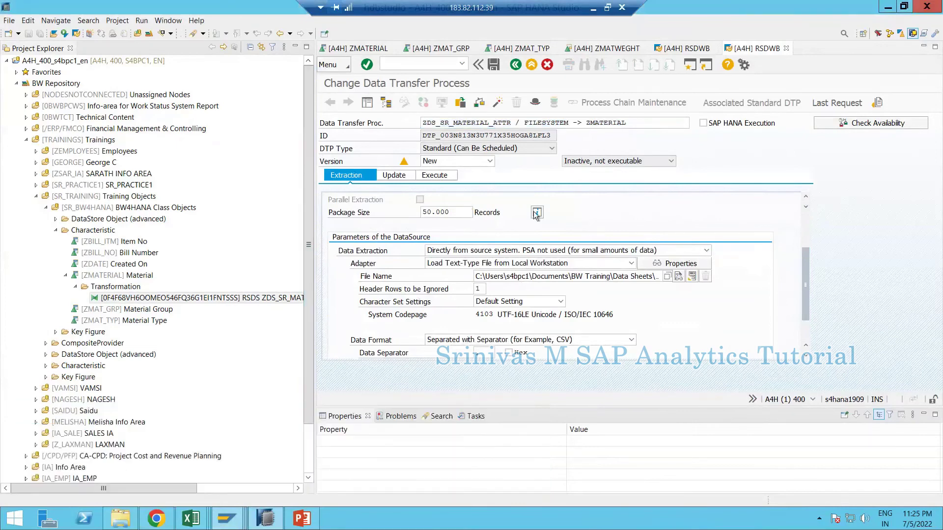
scroll(805, 276, "up", 3)
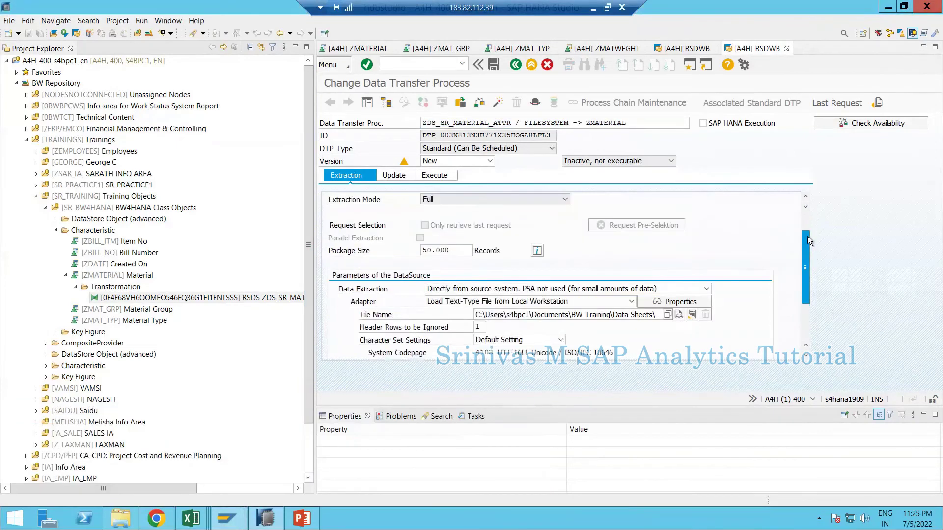
left_click(473, 246)
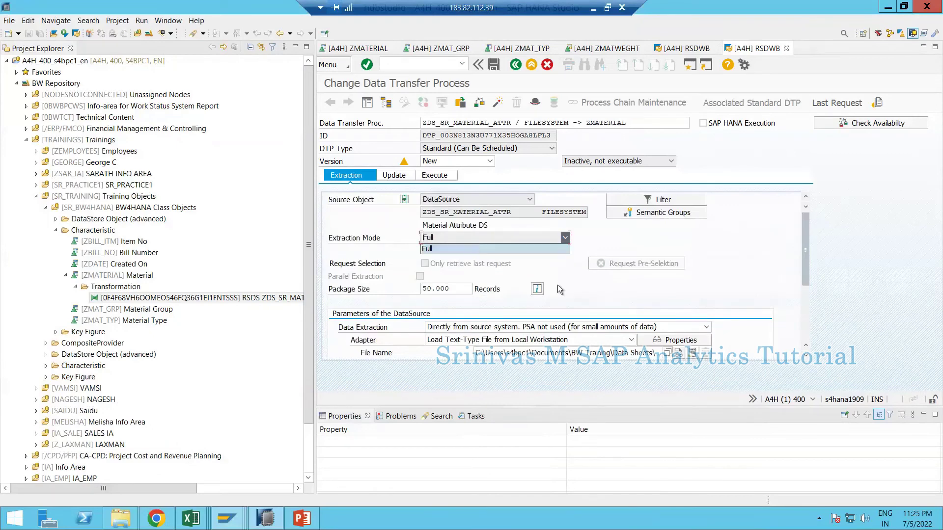
key("Escape")
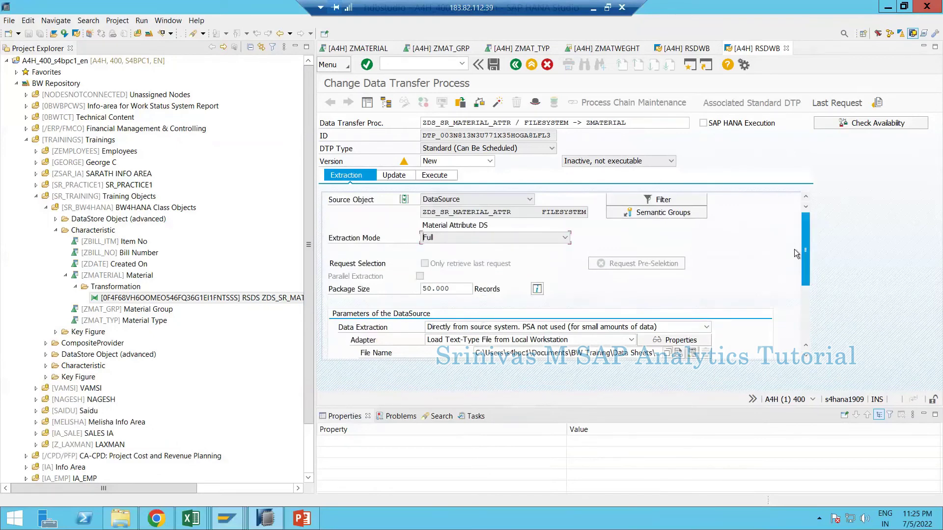
scroll(806, 289, "down", 3)
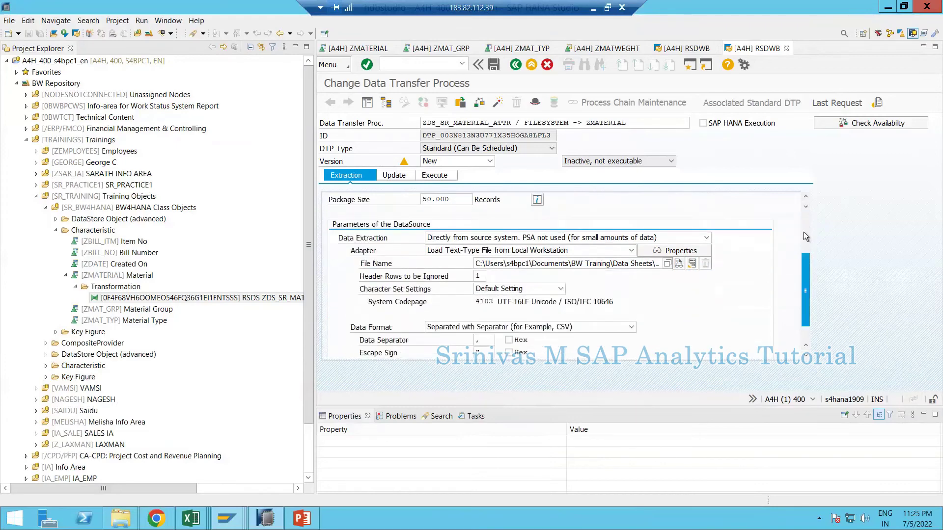
scroll(803, 232, "up", 3)
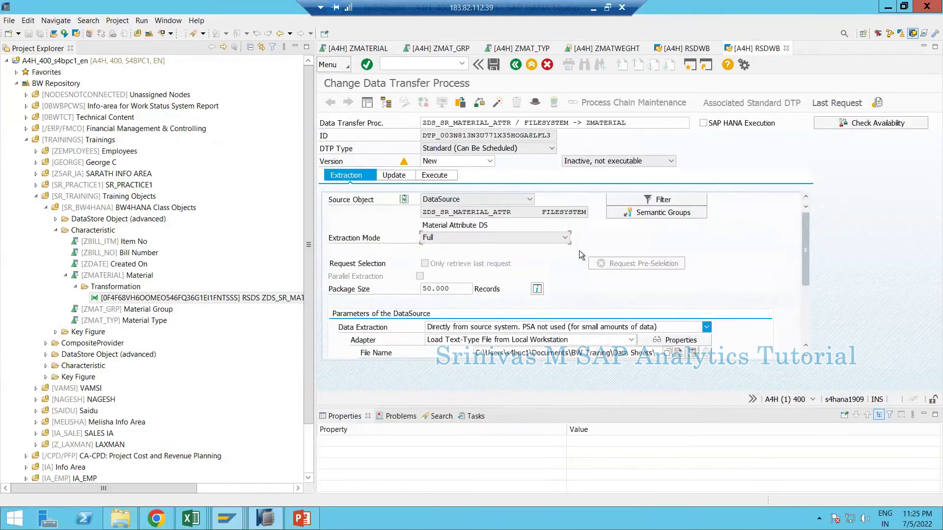
left_click_drag(806, 256, 794, 317)
scroll(791, 258, "up", 4)
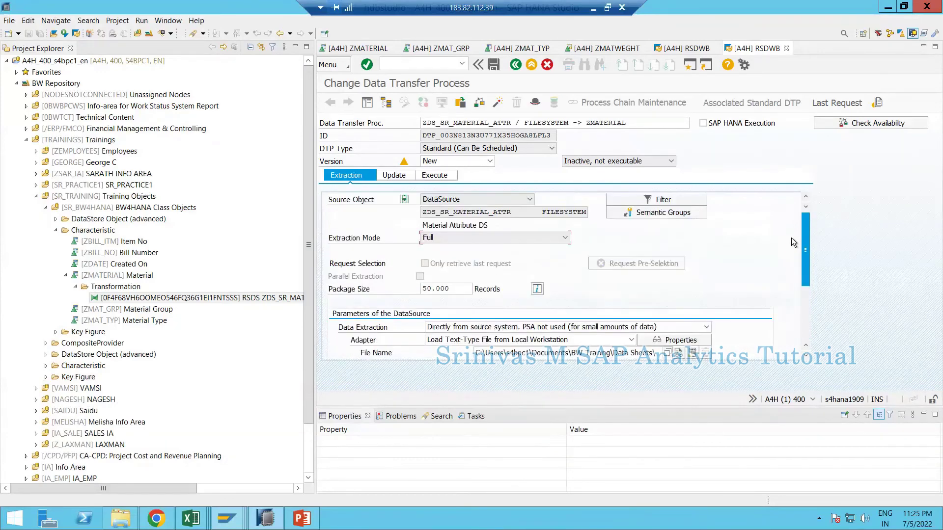
left_click(447, 239)
left_click(439, 273)
scroll(806, 255, "down", 2)
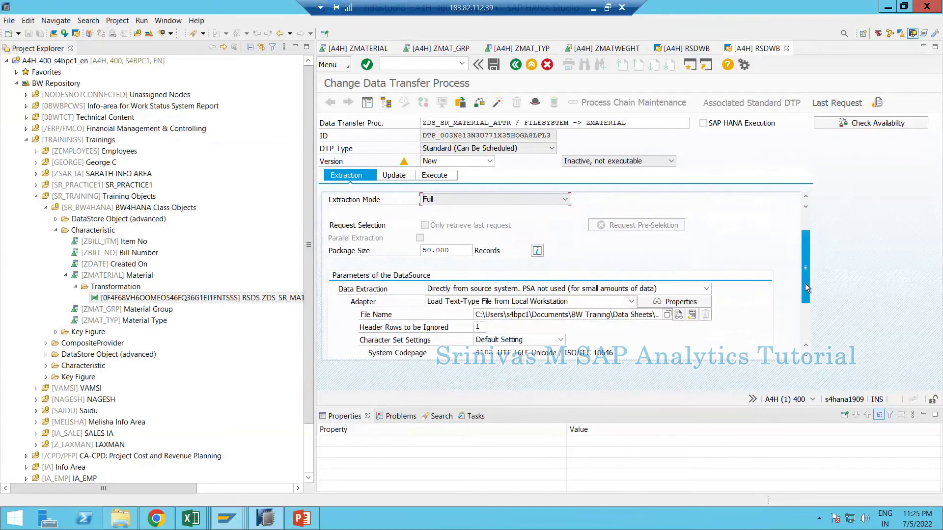
left_click(706, 288)
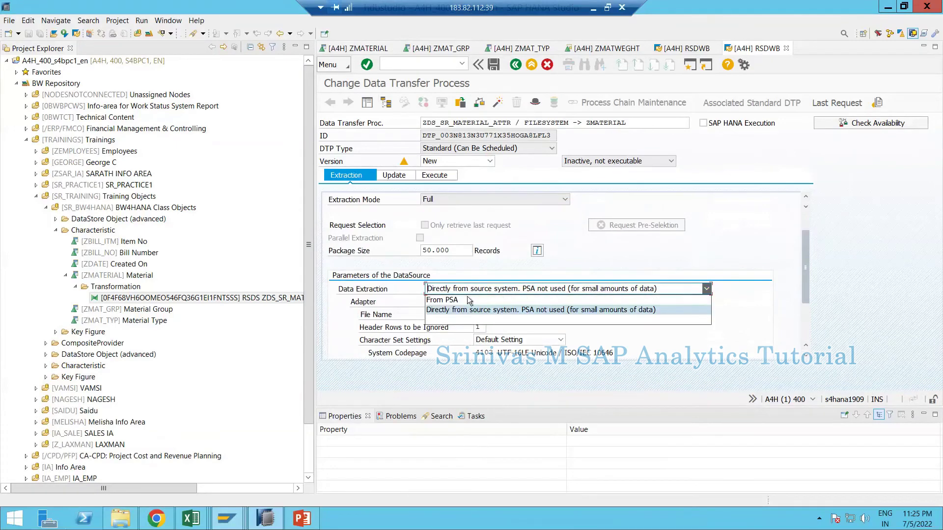
left_click(442, 301)
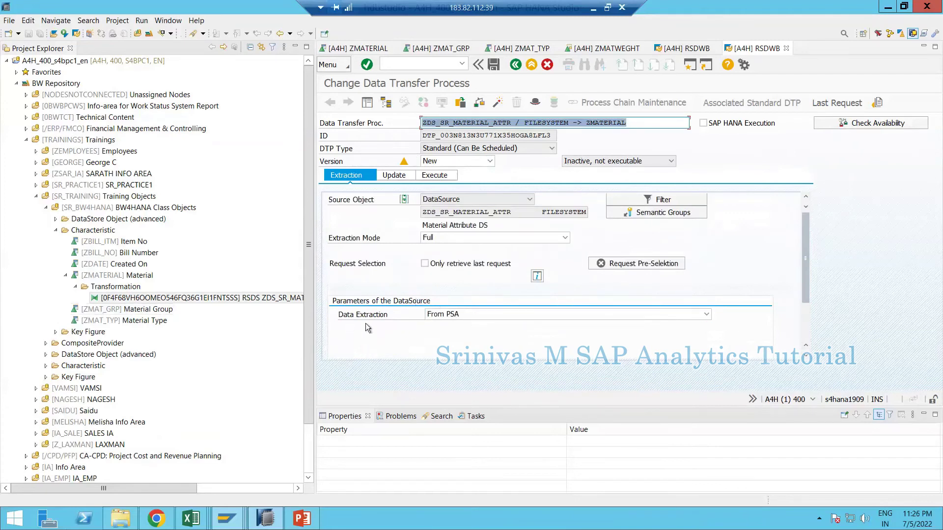
left_click(445, 316)
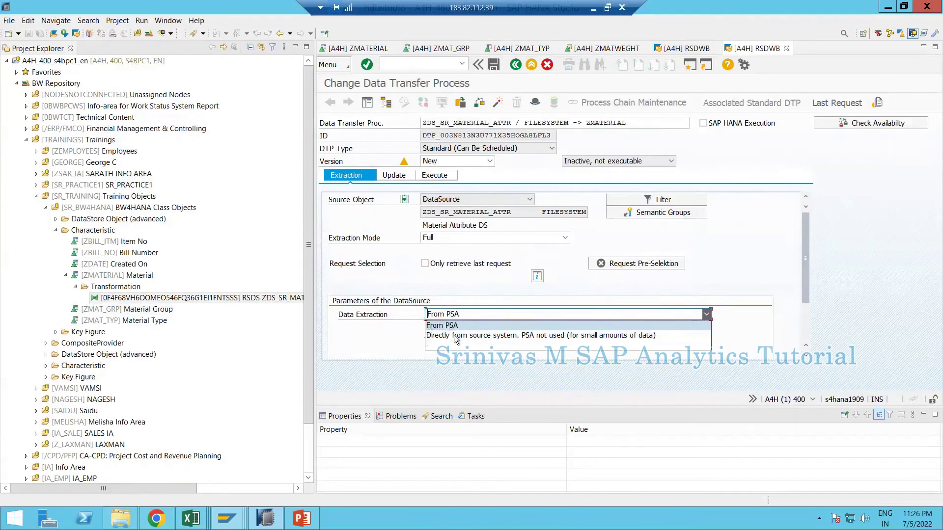
left_click(506, 336)
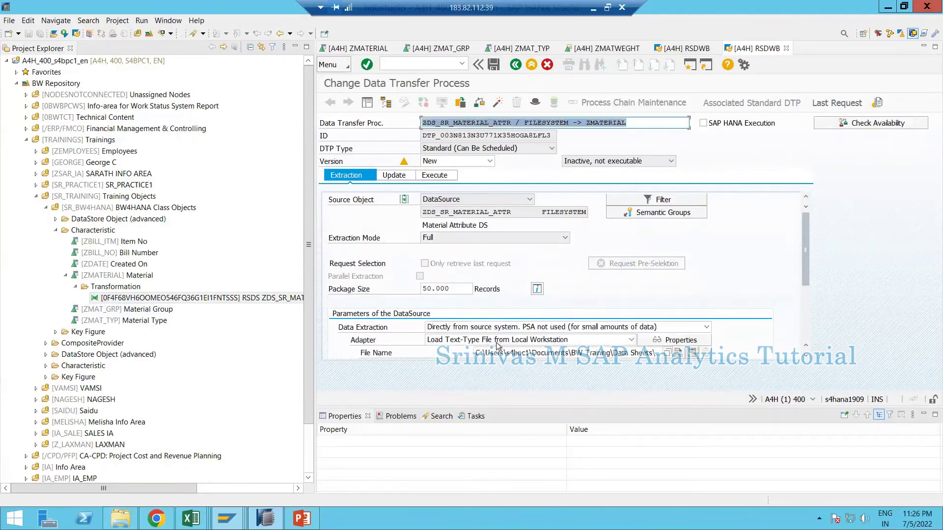
scroll(808, 233, "down", 1)
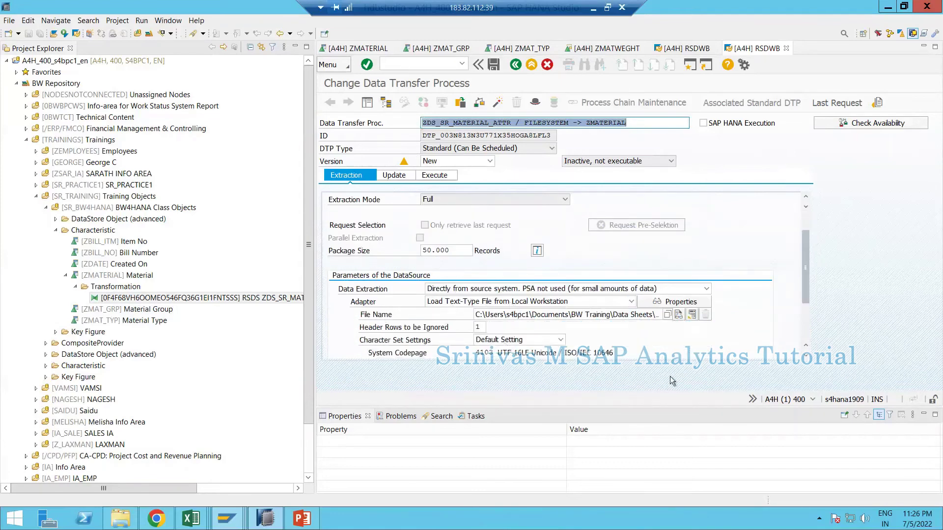
left_click_drag(805, 276, 806, 310)
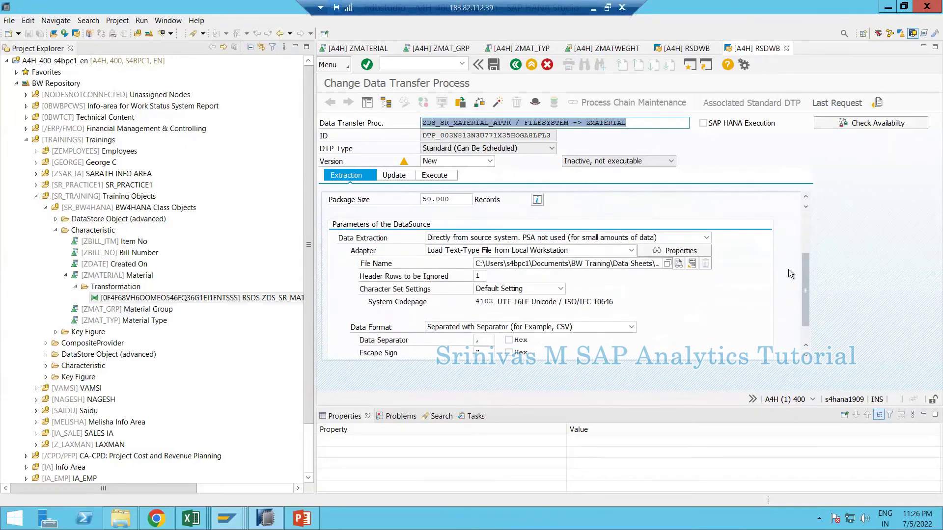
- Activate and execute the material DTP, loading 25 records green, then return to /BIC/PZMATERIAL
left_click(499, 105)
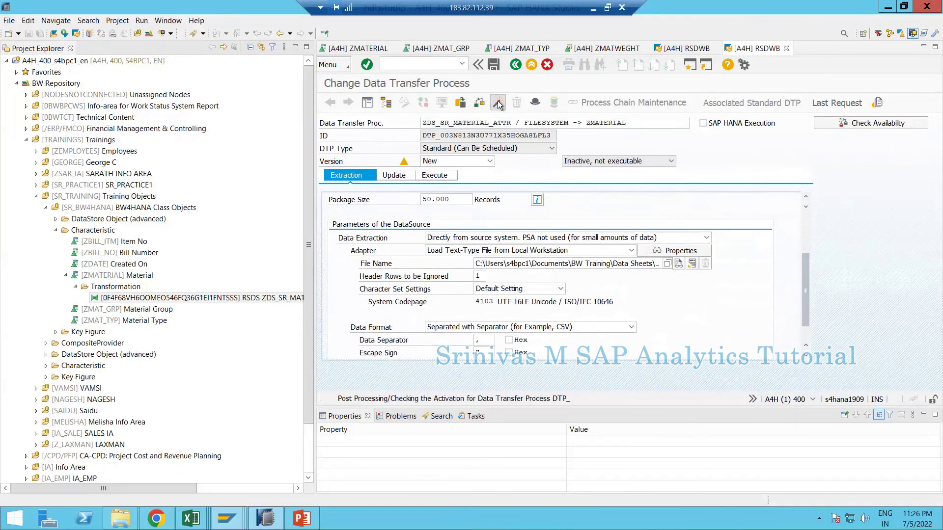
left_click(439, 176)
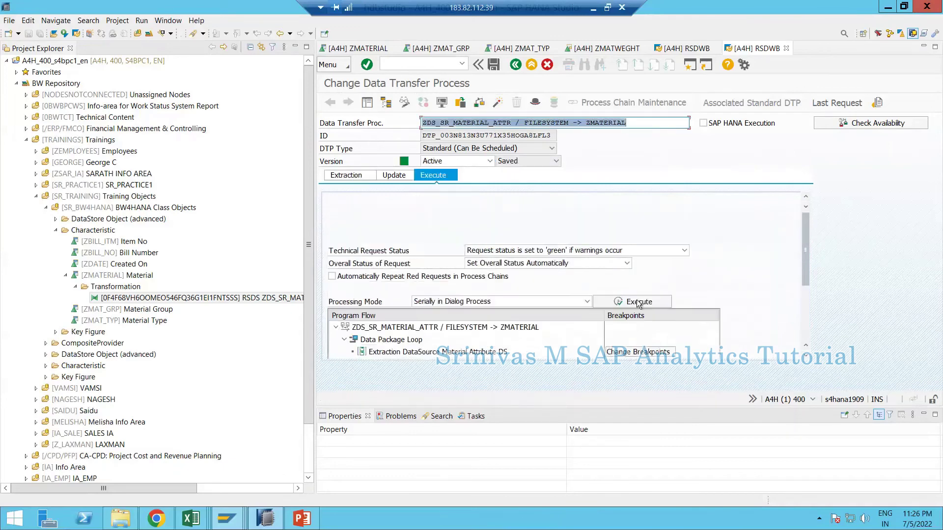
left_click(637, 302)
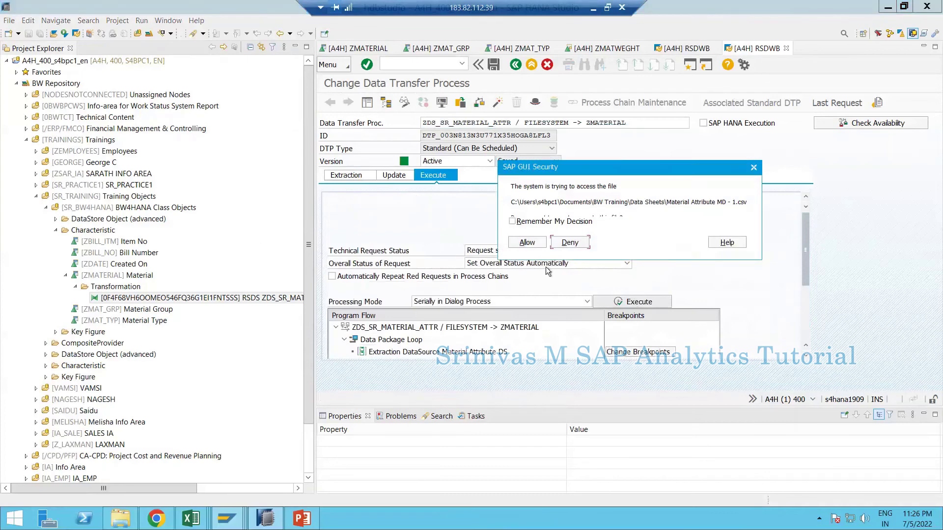
left_click(526, 242)
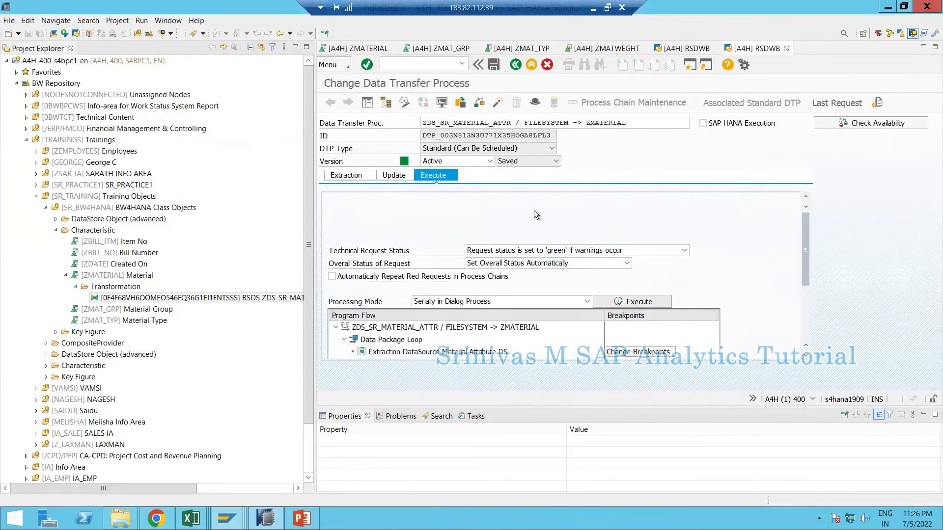
left_click(488, 259)
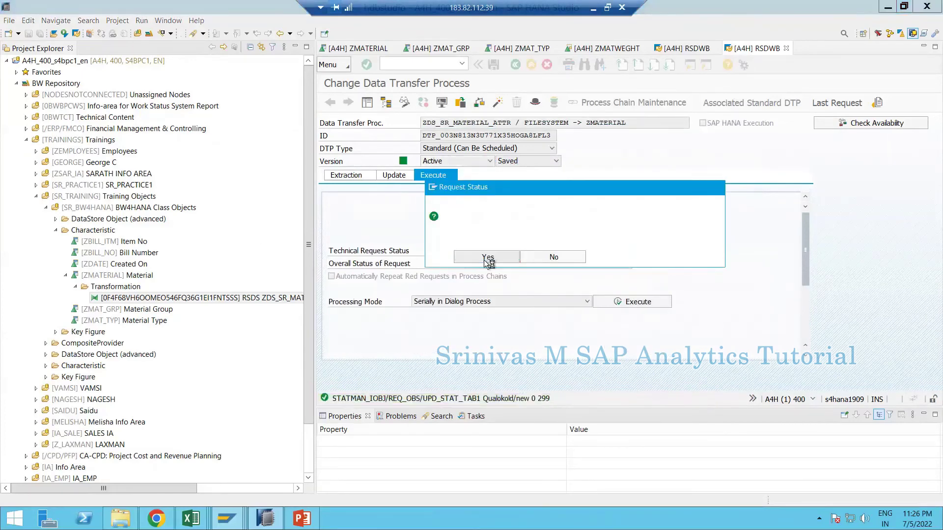
left_click(428, 257)
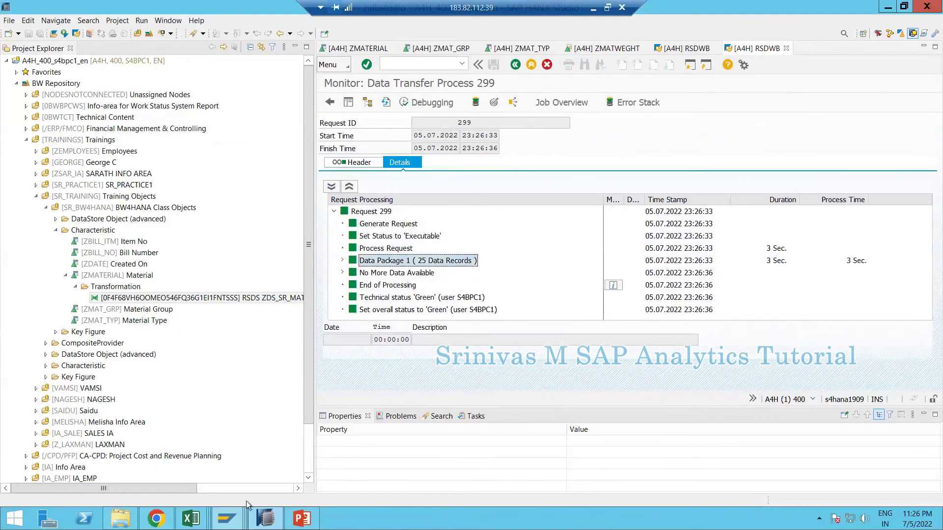
mouse_move(226, 518)
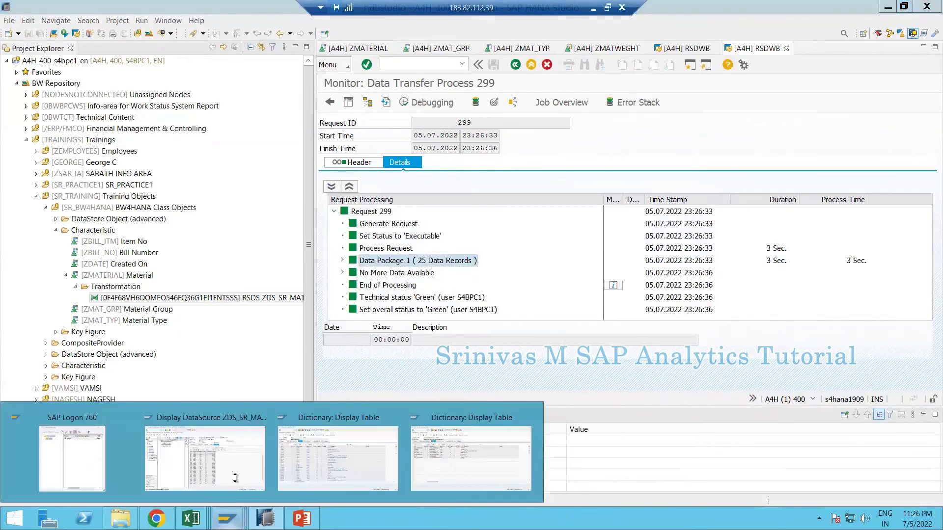
left_click(432, 469)
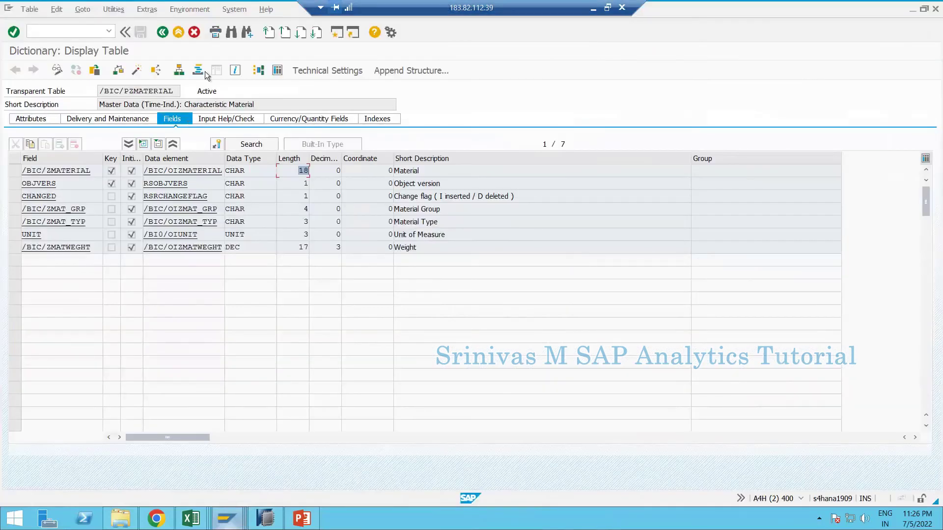
- Display the contents of /BIC/PZMATERIAL, listing its 28 material records
left_click(282, 70)
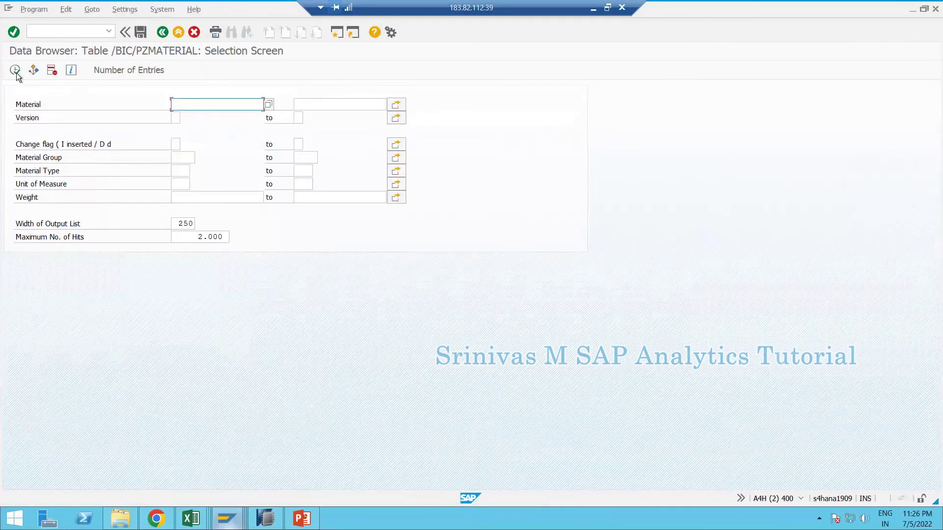
left_click(15, 70)
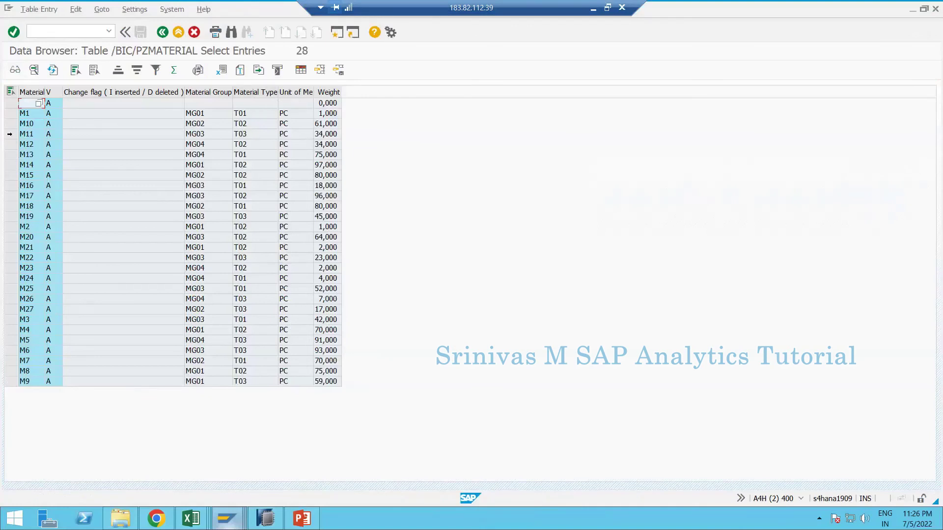
left_click(11, 123)
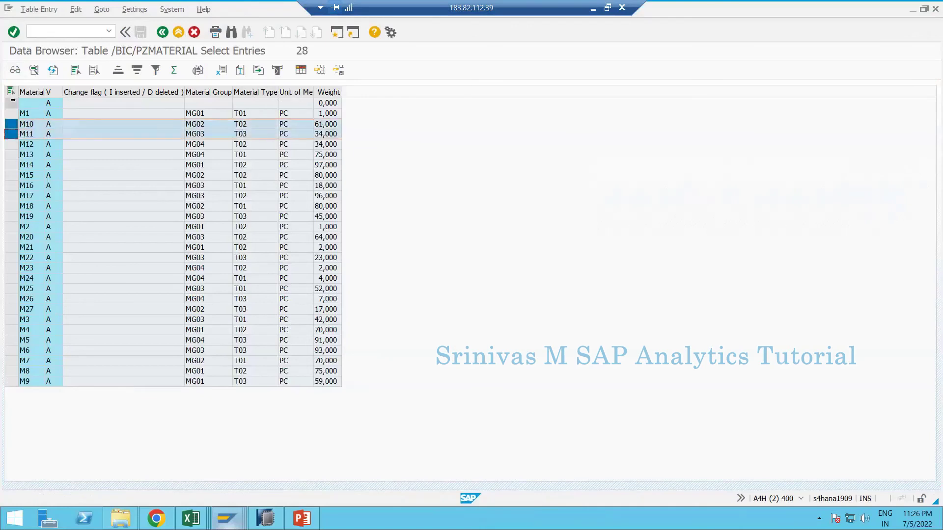
left_click(11, 103)
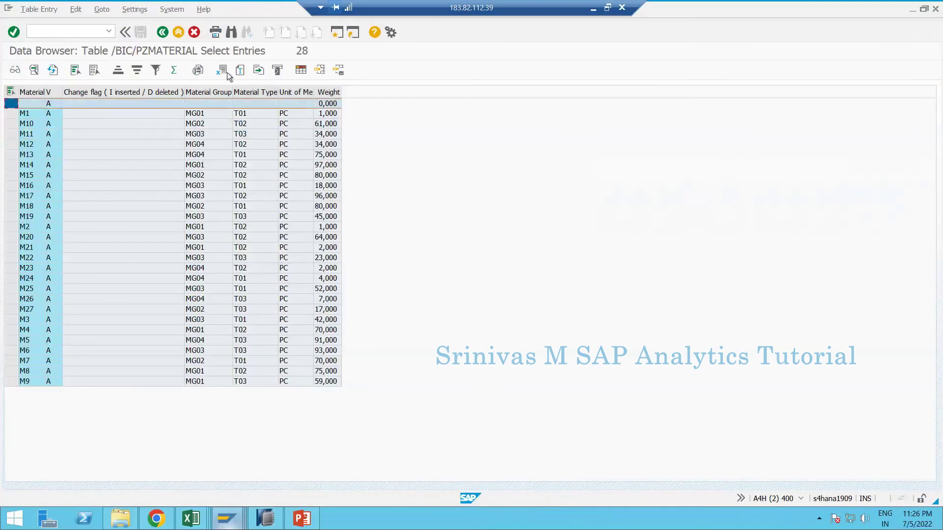
left_click(321, 70)
- Switch to the BW Assignments workbook in Excel
left_click(191, 518)
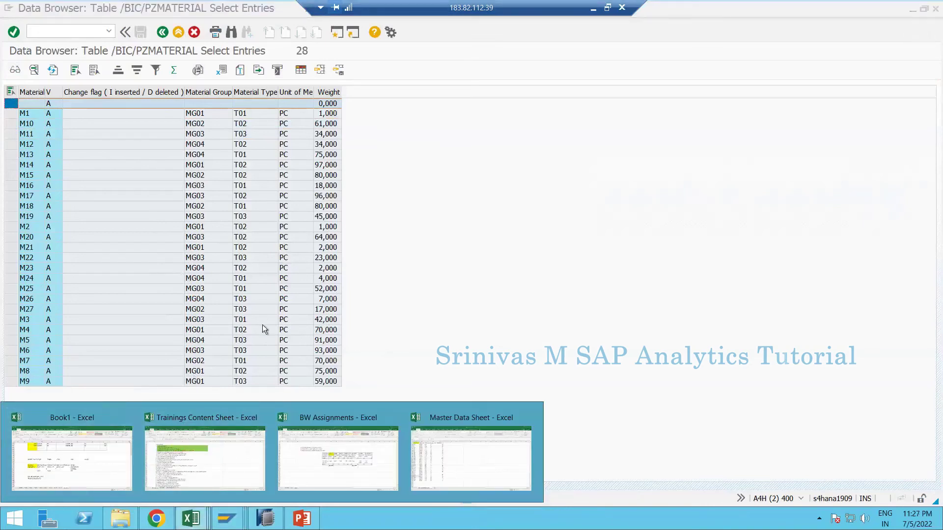
left_click(255, 259)
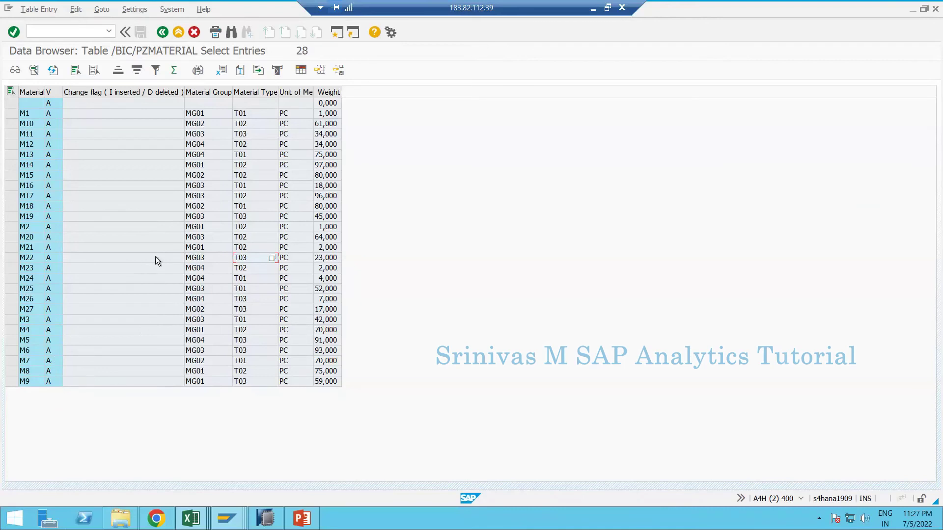
left_click(185, 521)
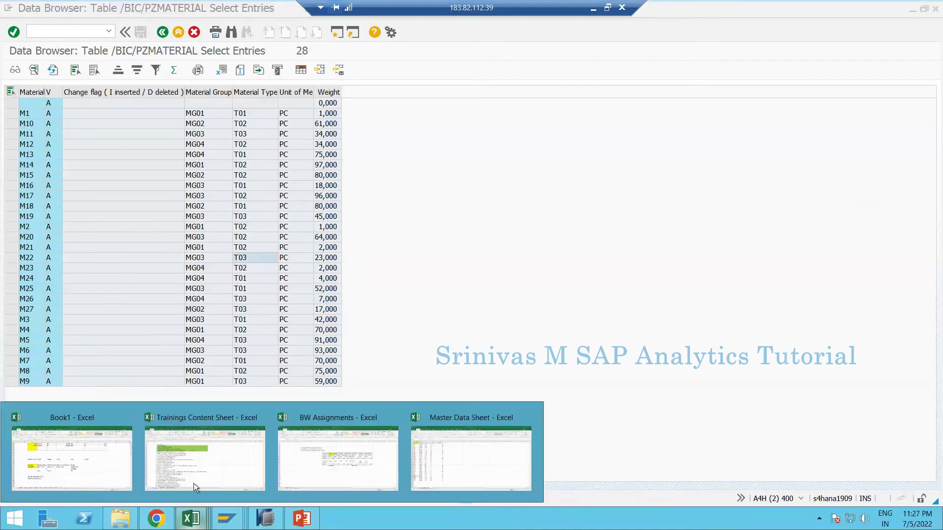
left_click(311, 461)
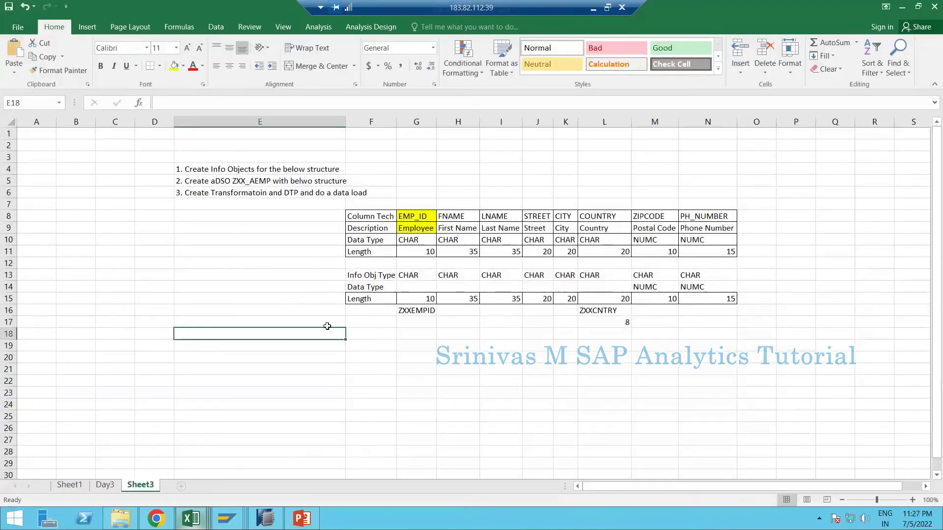
left_click(227, 519)
left_click(248, 347)
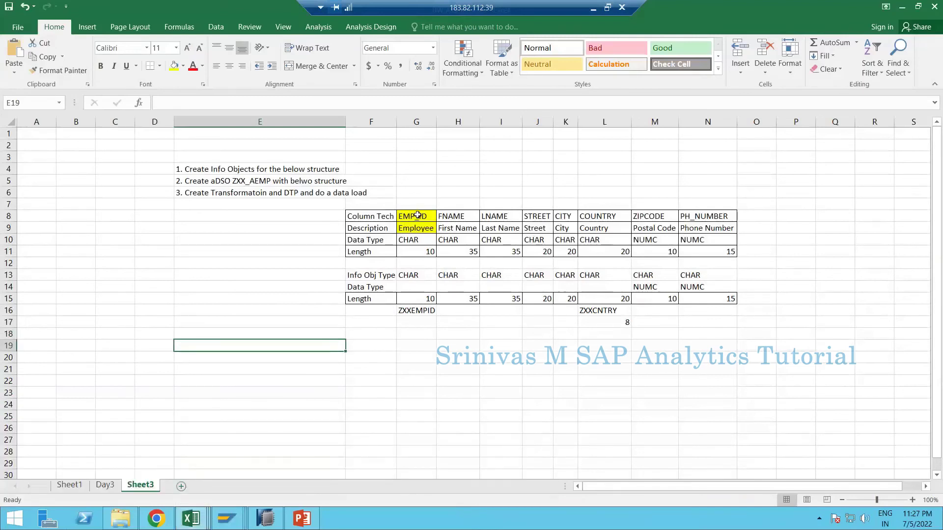
left_click_drag(417, 216, 695, 236)
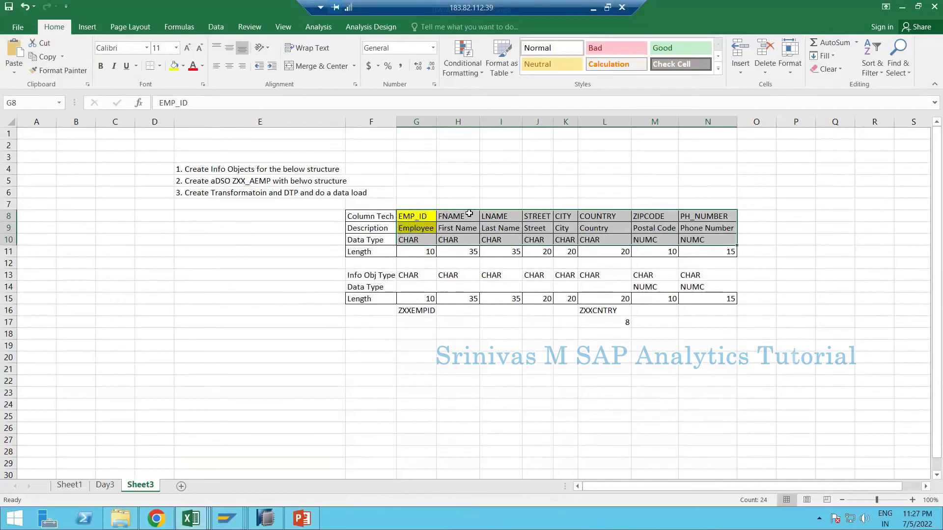
left_click(421, 216)
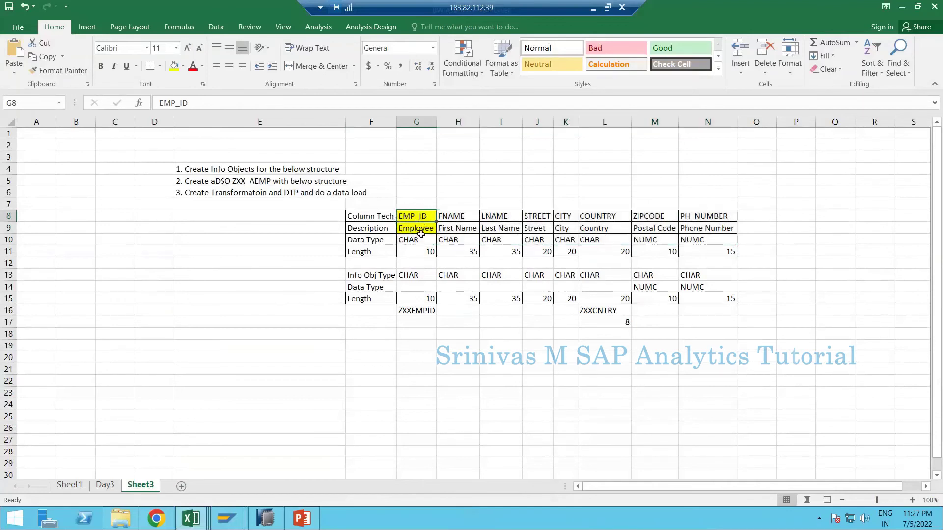
left_click_drag(421, 233, 421, 235)
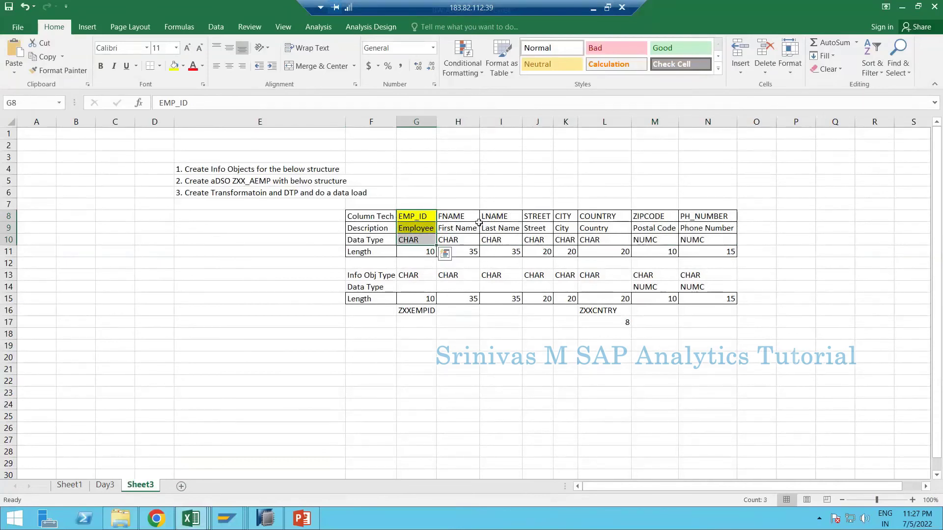
left_click_drag(476, 219, 708, 237)
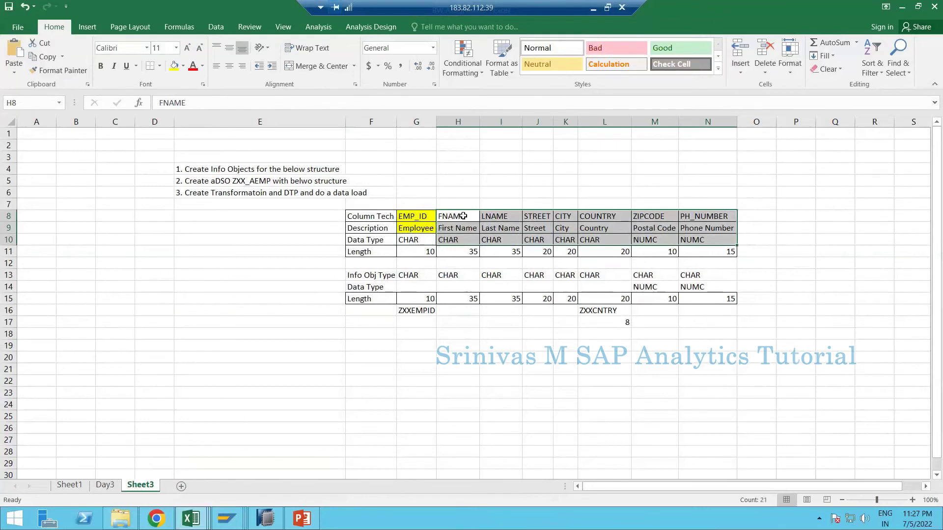
left_click_drag(463, 217, 713, 233)
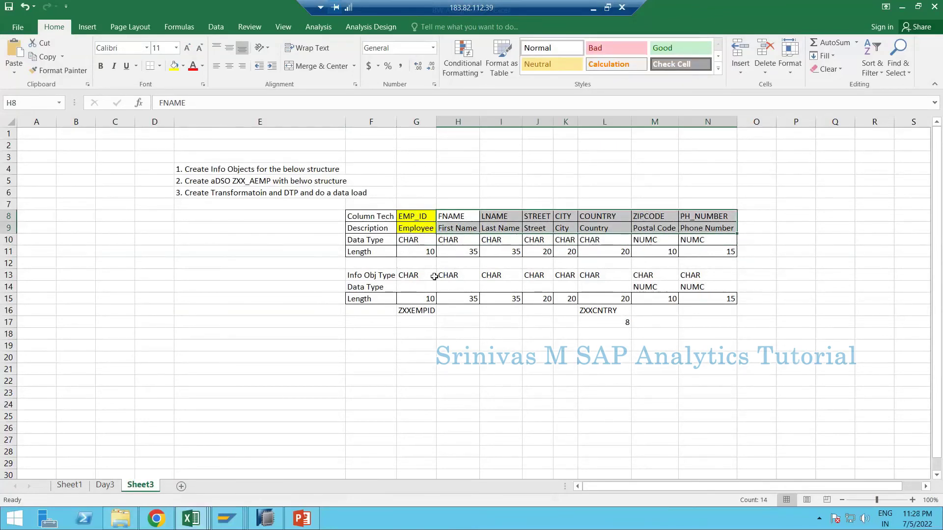
left_click(418, 221)
left_click_drag(418, 221, 724, 227)
- Add a new worksheet and enter step number '1.' in D4
left_click(179, 488)
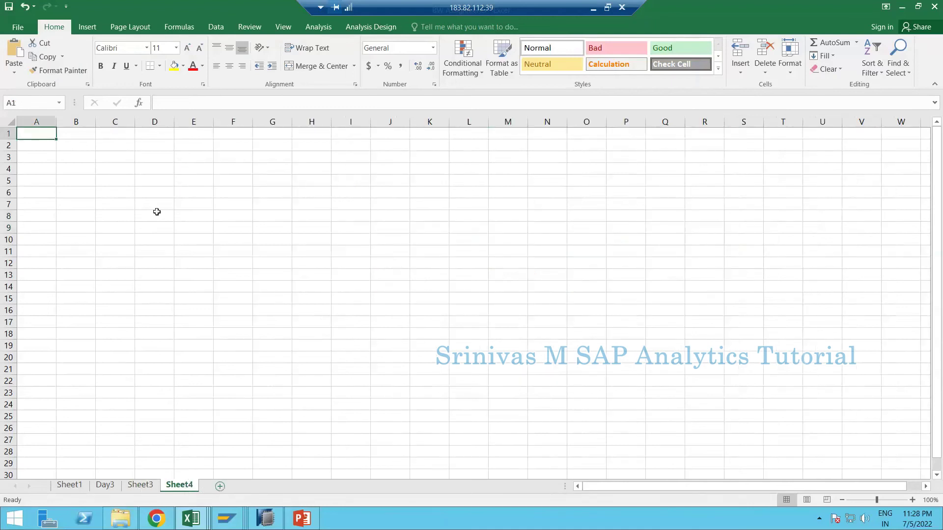
left_click(164, 170)
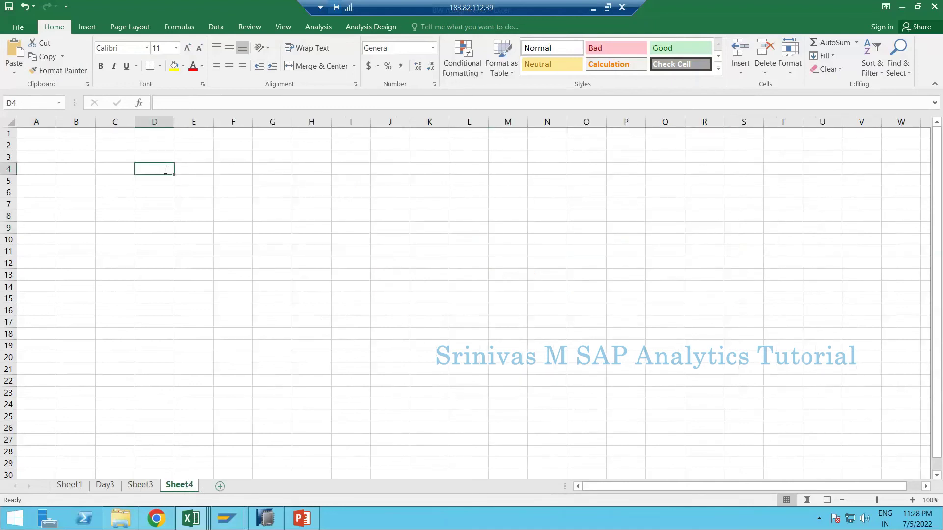
type("1.")
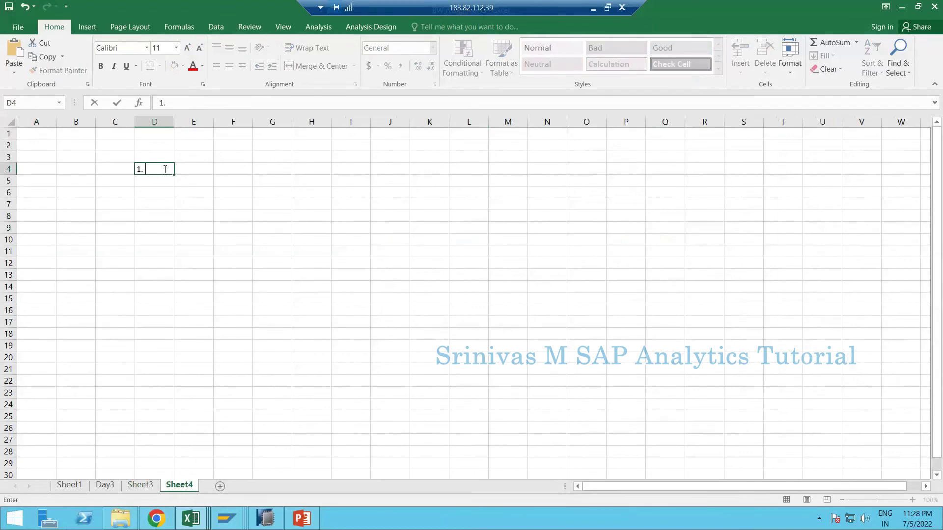
- Copy the InfoObject table F8:N11 from Sheet3 and paste it at E6 on Sheet4
left_click(140, 485)
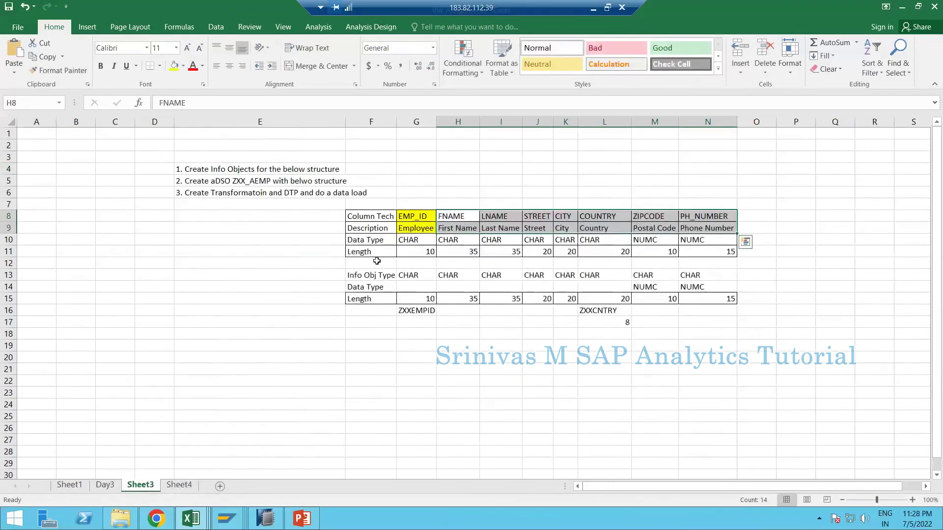
left_click_drag(368, 217, 734, 252)
key("ctrl+c")
mouse_move(226, 518)
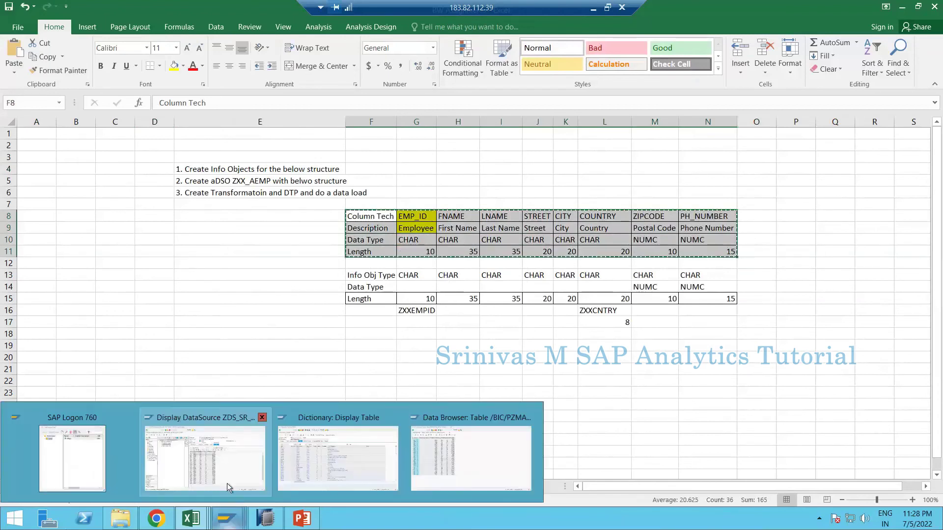
left_click(293, 298)
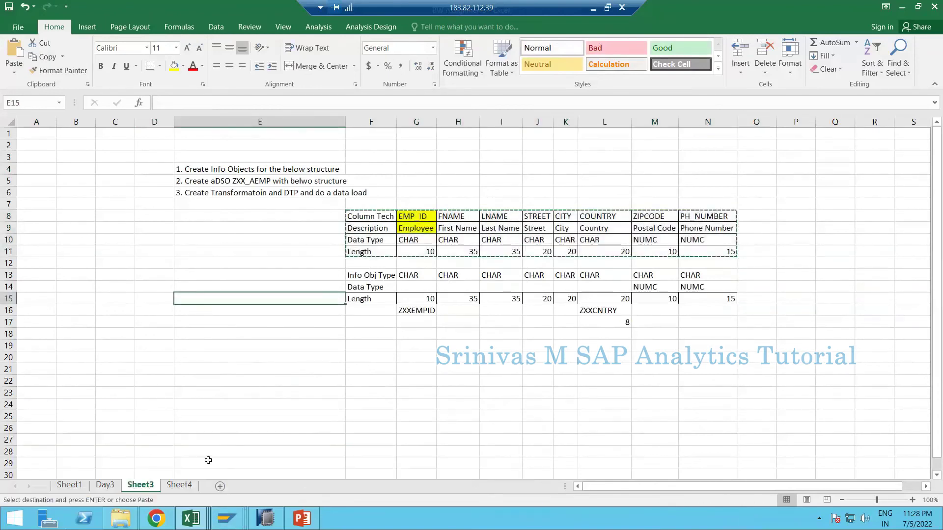
left_click(179, 485)
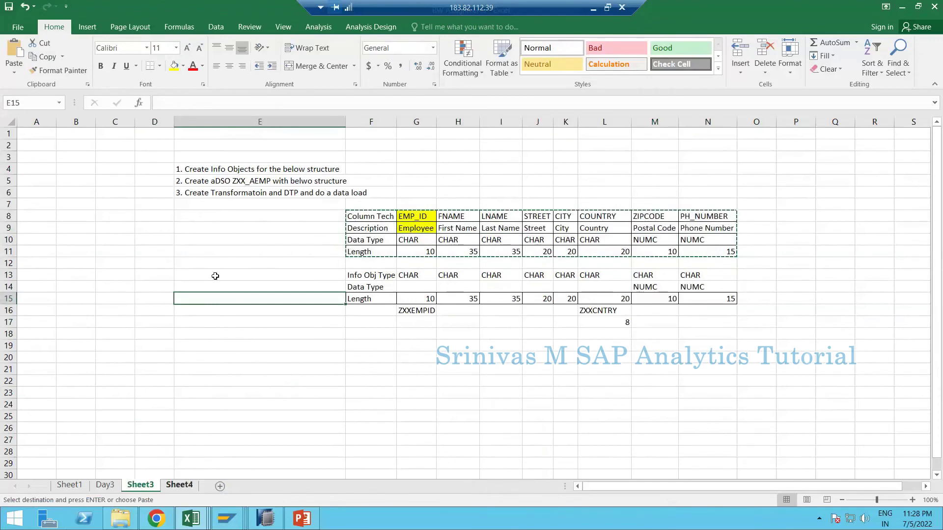
left_click(189, 170)
left_click(191, 190)
key("ctrl+v")
- Begin the step 1 note in E4 with 'After creating'
left_click(187, 171)
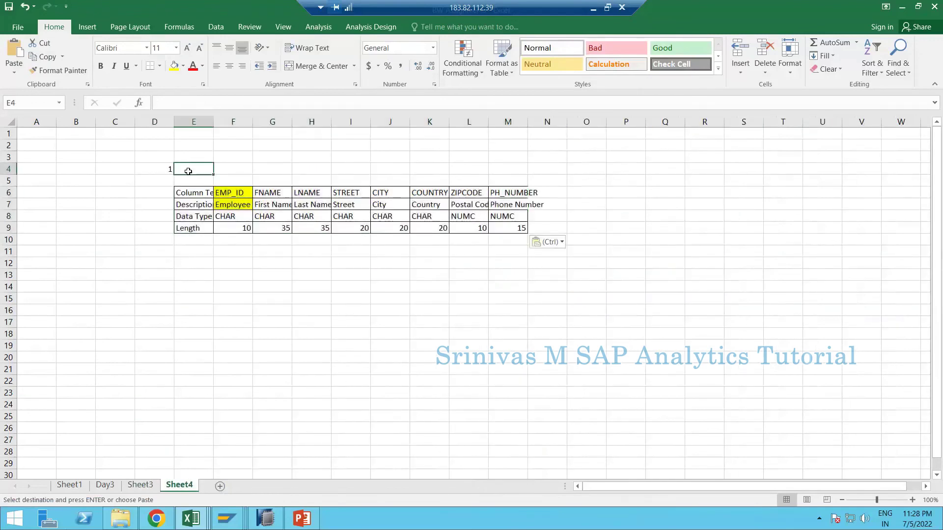
type("After createing")
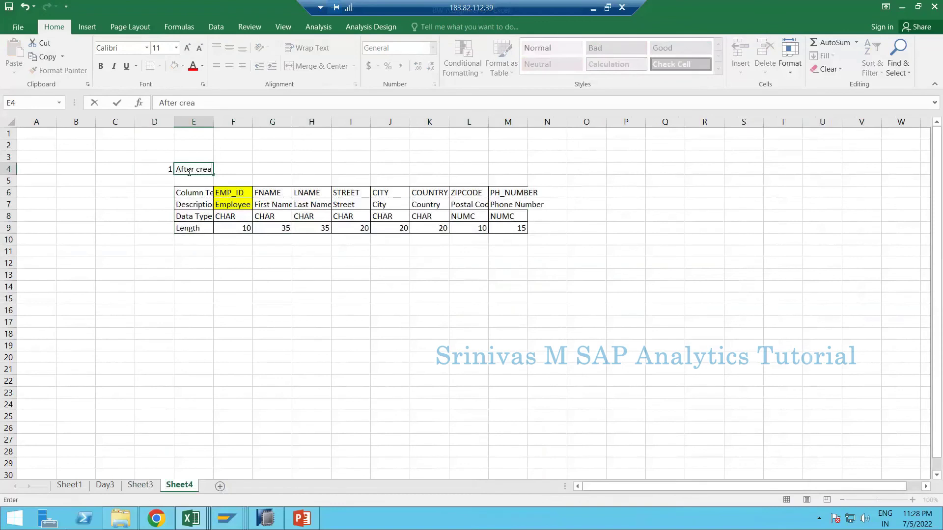
key("BackSpace")
key("BackSpace")
key("BackSpace")
key("BackSpace")
key("BackSpace")
- Continue the E4 note as 'After creating below Info Objects, add'
type("ing Info Obejct")
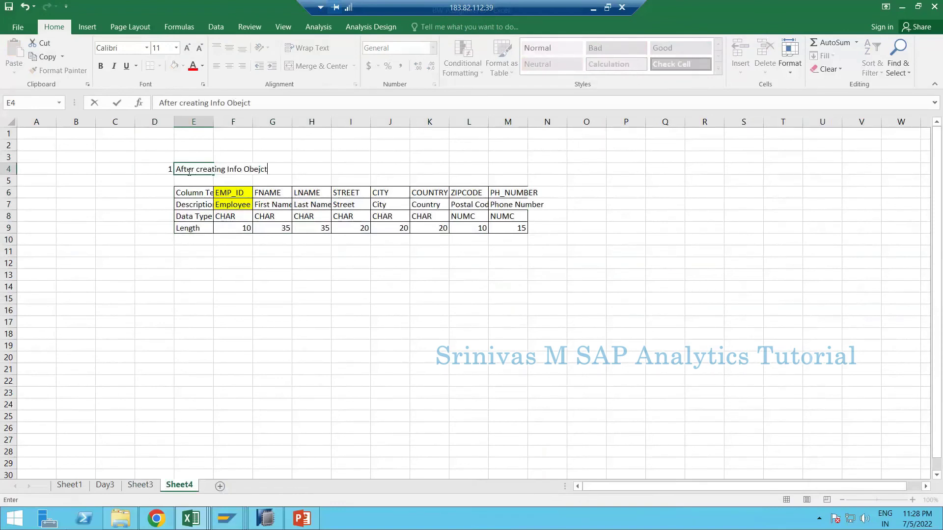
key("BackSpace")
key("BackSpace")
key("BackSpace")
key("BackSpace")
type("ject")
left_click(211, 104)
type("below Info Objects")
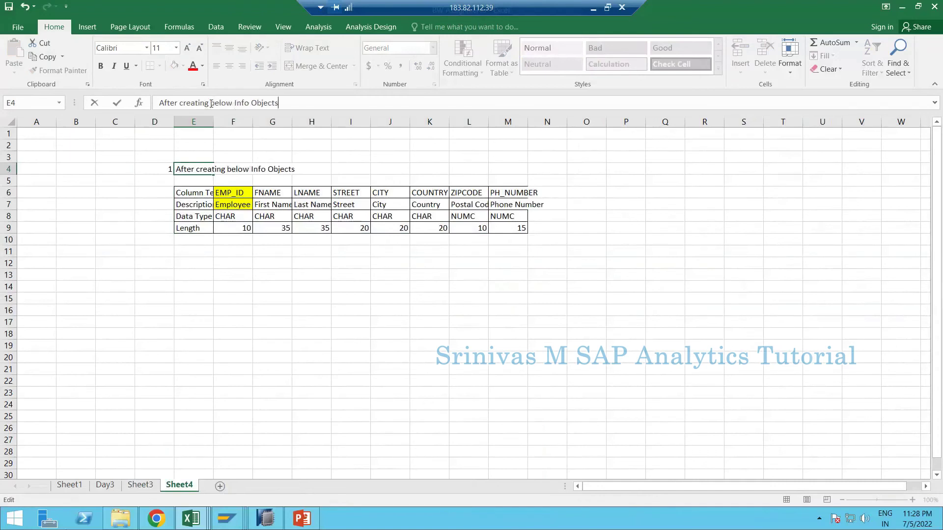
type(" int h")
key("BackSpace")
key("BackSpace")
key("BackSpace")
key("BackSpace")
key("BackSpace")
type(", add")
- Finish the note: First Name, Last Name, Street, City, Country, Postal Code & Phone number as Employee Master data attributes
type("First Name , Last Na")
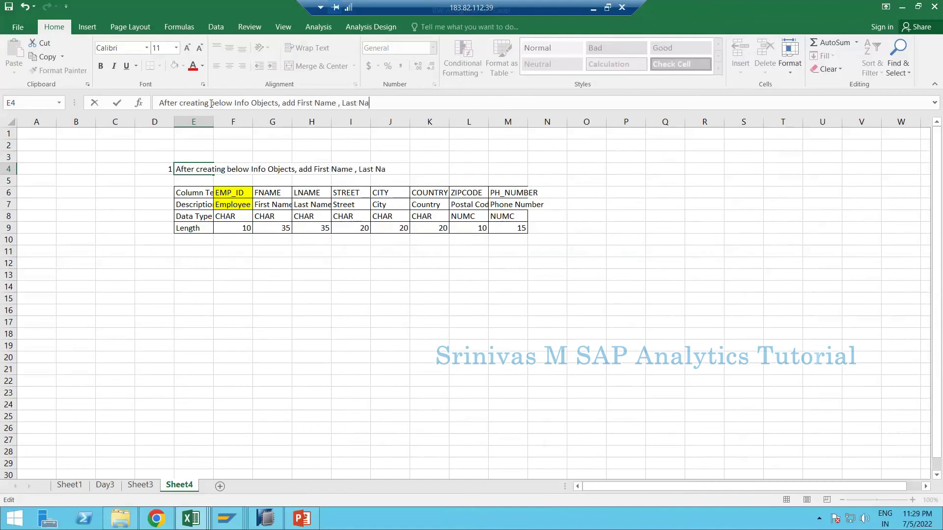
type("me, Street, City, Cou")
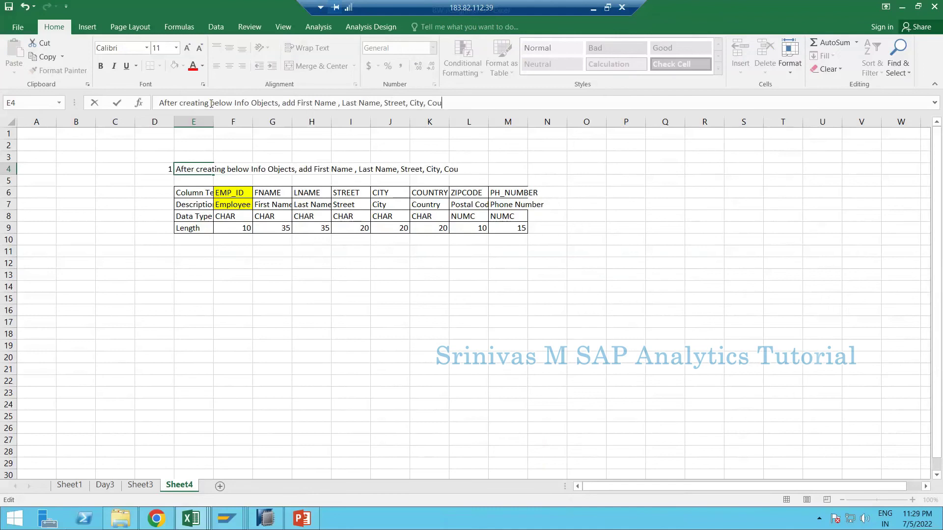
type("ntry Post")
key("BackSpace")
key("BackSpace")
key("BackSpace")
key("BackSpace")
key("BackSpace")
type("Postal Code & Phon")
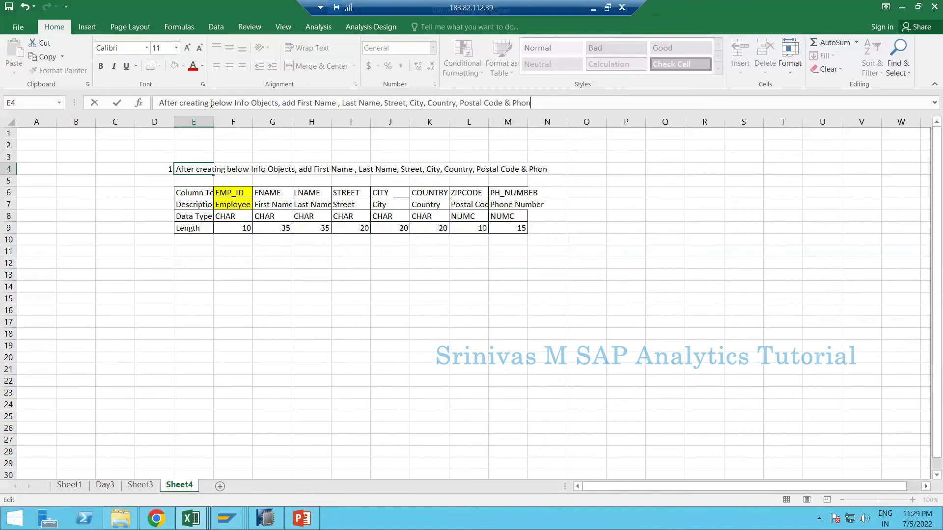
type("e number as as")
type("tr")
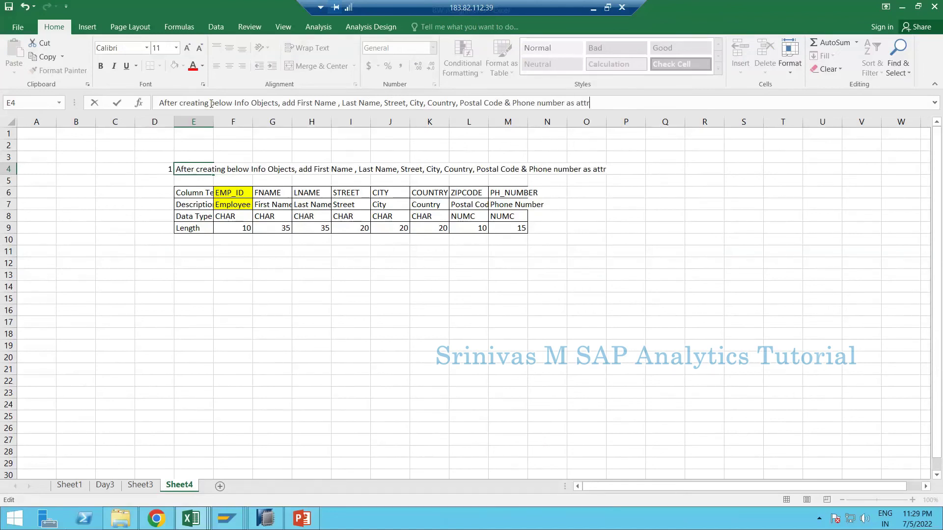
type("ibutes ot the")
key("BackSpace")
type("to the Eml")
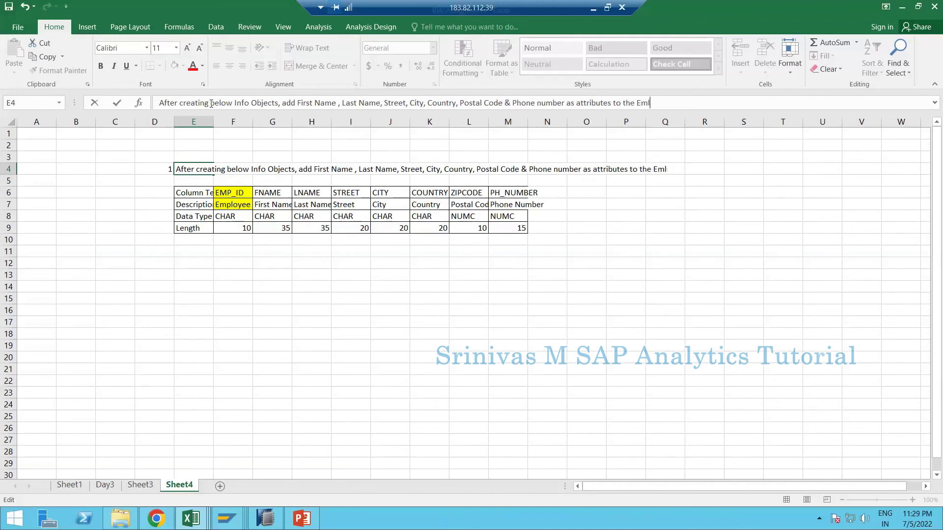
key("BackSpace")
type("ployee Master data")
key("Return")
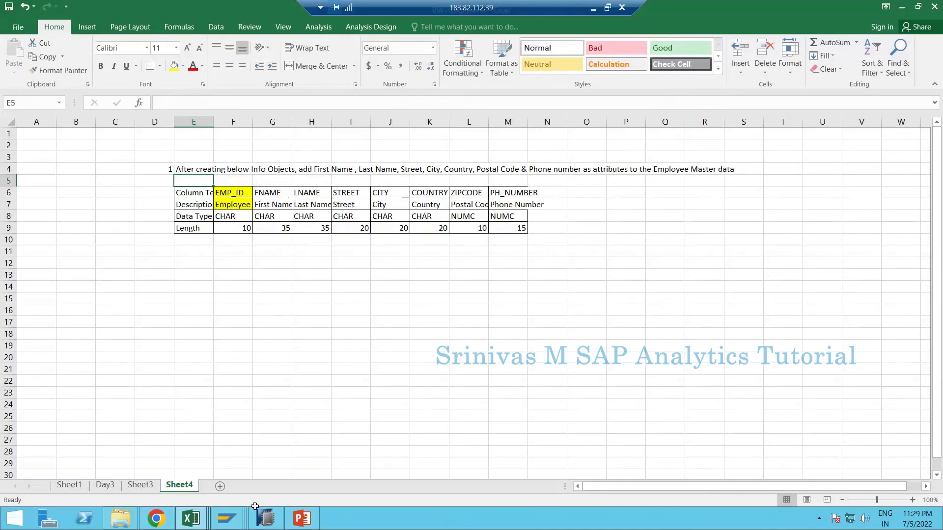
left_click(263, 441)
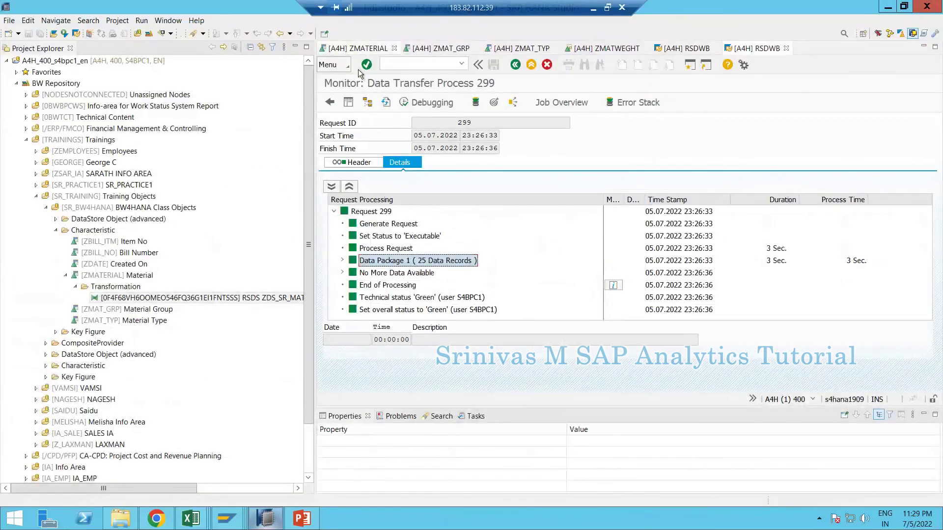
left_click(356, 49)
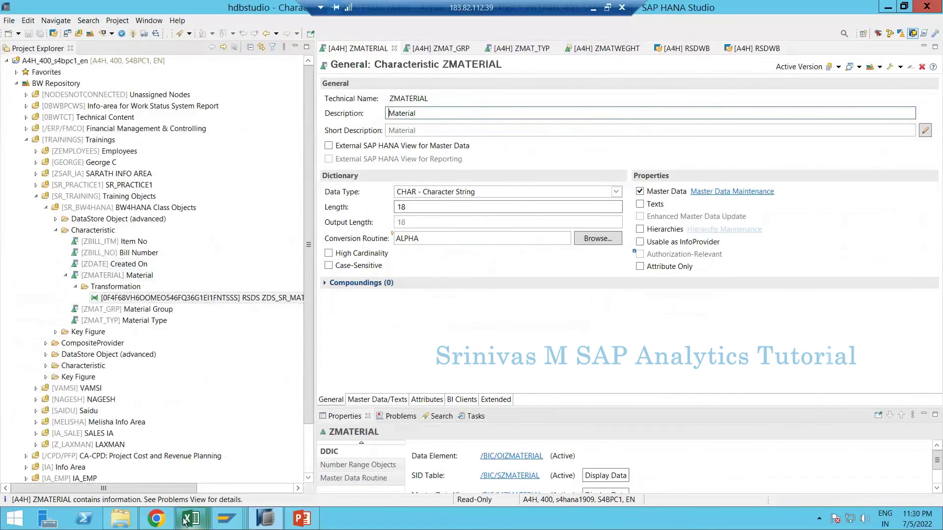
mouse_move(188, 521)
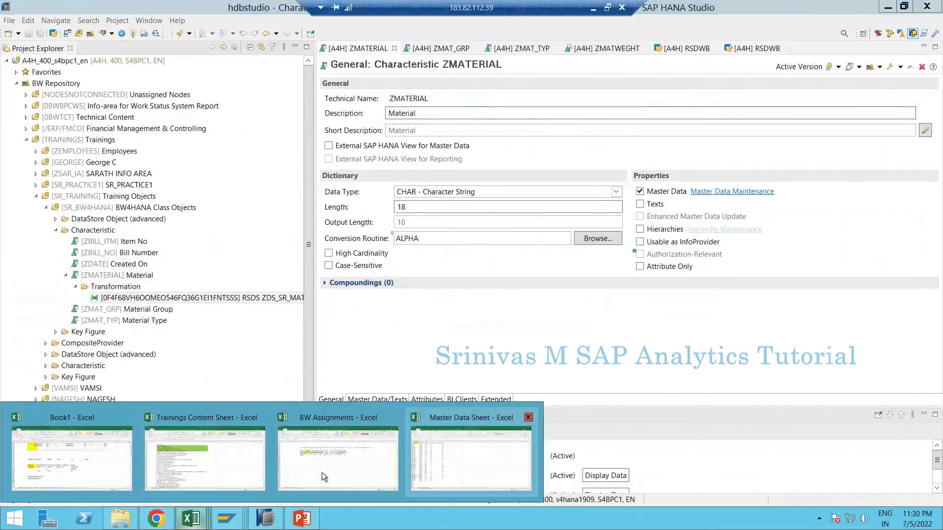
left_click(331, 469)
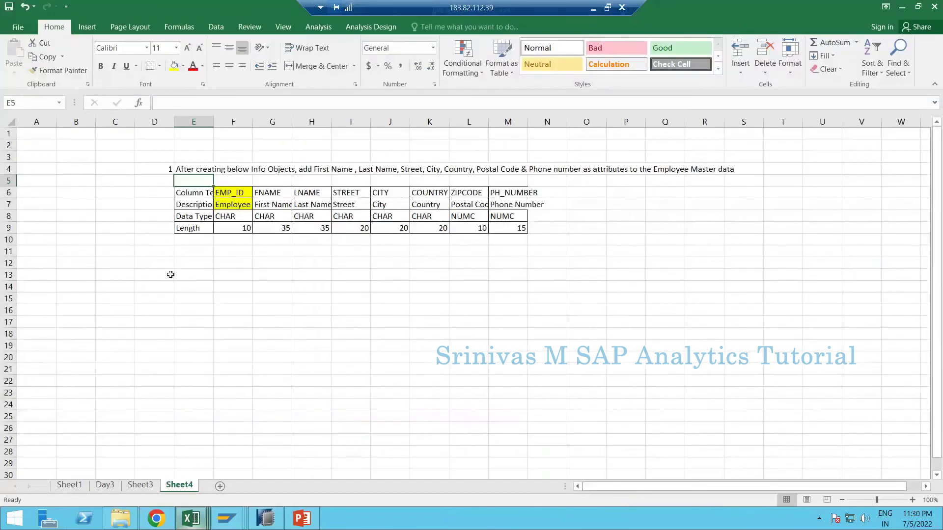
- Enter '2' in D12 and 'Create a csv file with below data' in E12
left_click(166, 268)
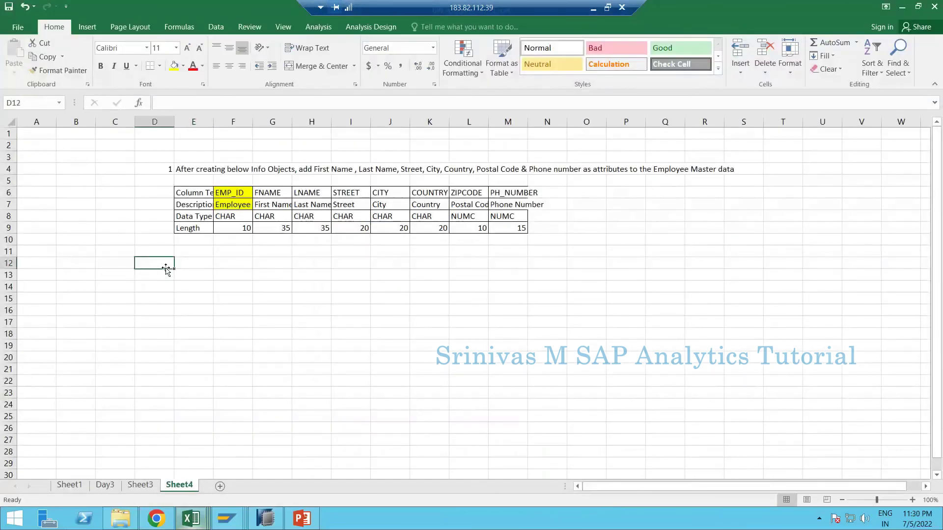
type("2. Cr")
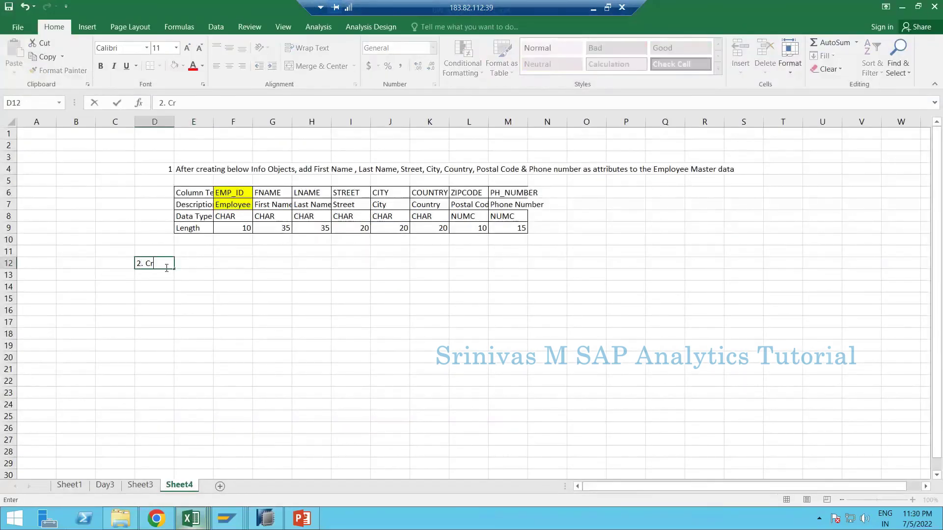
type("eate")
key("Tab")
left_click(167, 270)
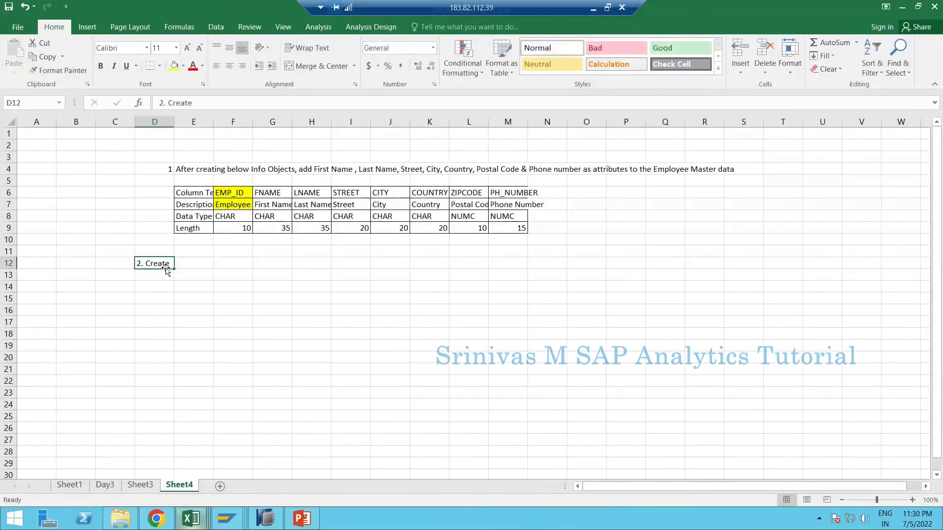
type("2")
key("Tab")
type("Create")
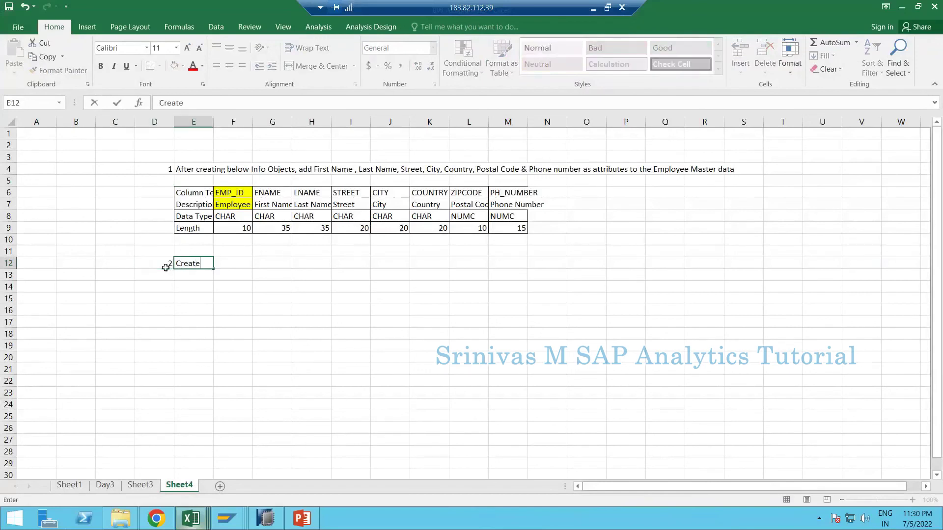
type(" a csv file with below ")
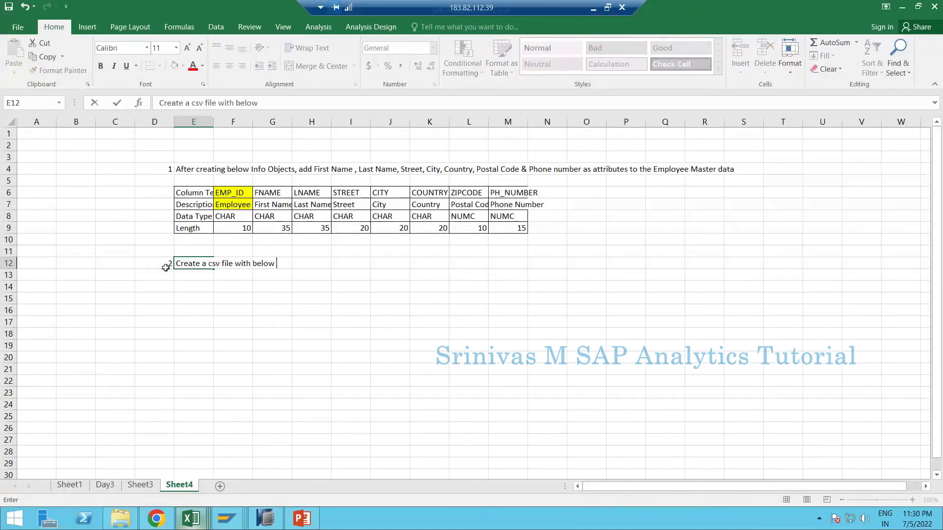
type("data")
key("Return")
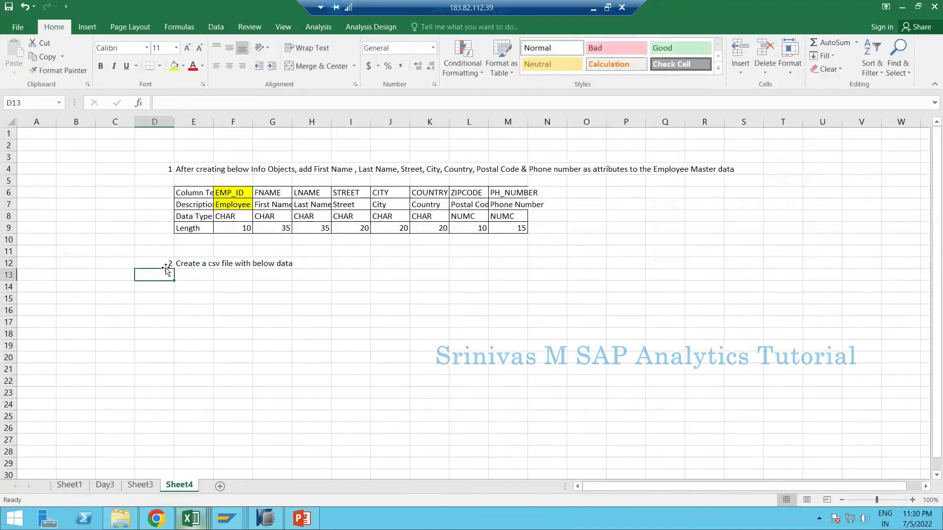
left_click_drag(240, 194, 510, 193)
- Paste the EMP_ID through PH_NUMBER headers into row 14 at E14
key("ctrl+c")
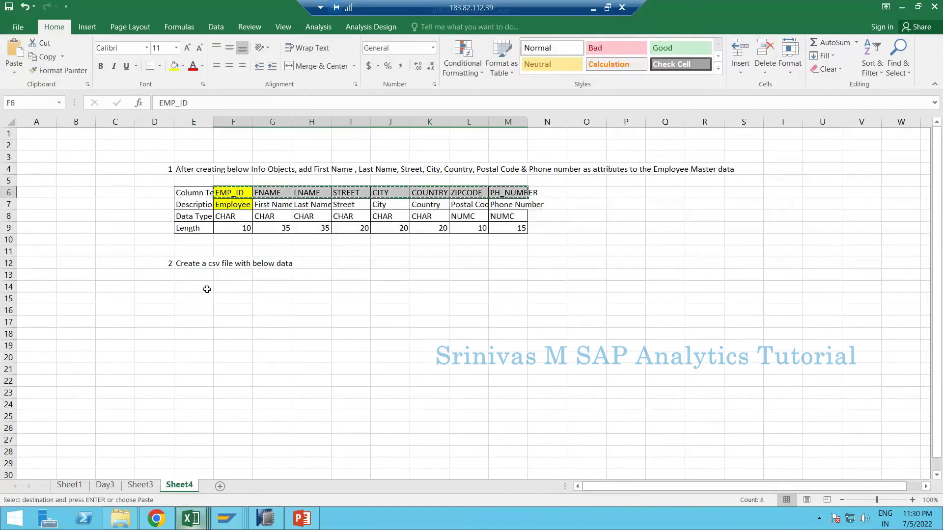
left_click(204, 288)
key("ctrl+v")
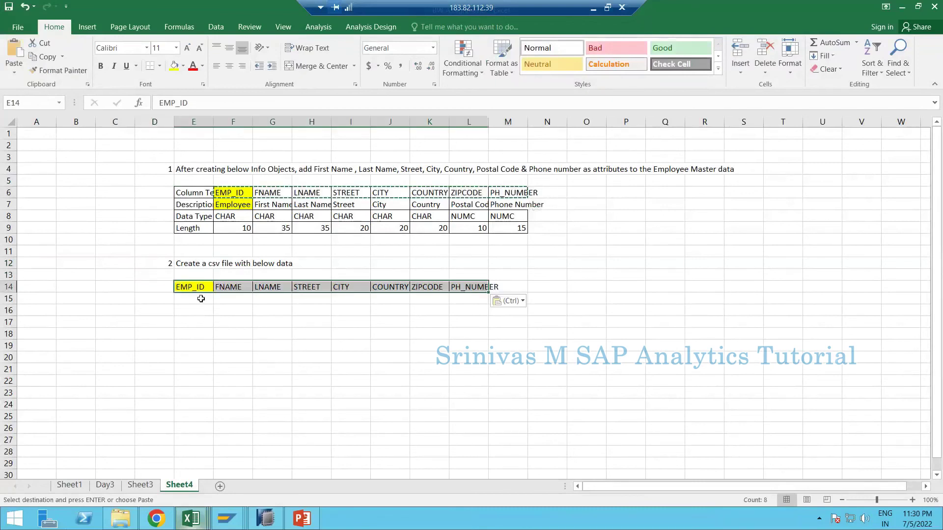
- Fill row 15 for EMP001: Employee, 1, S1, CTY1, IND, 123456, phone 12356
left_click(201, 299)
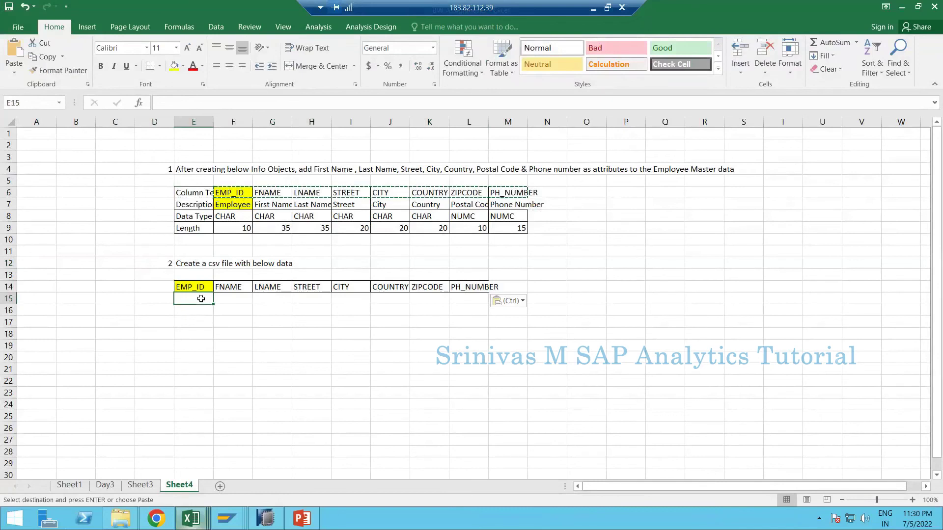
type("EMP001")
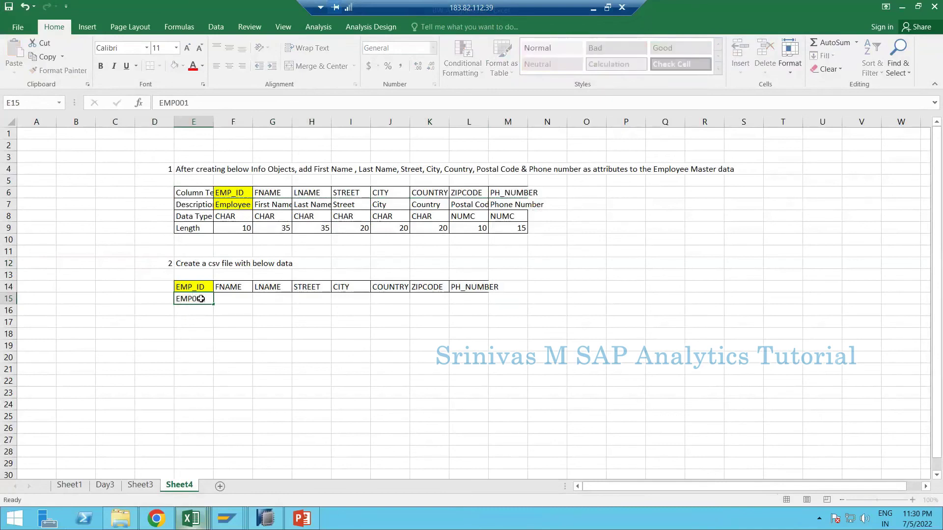
key("Tab")
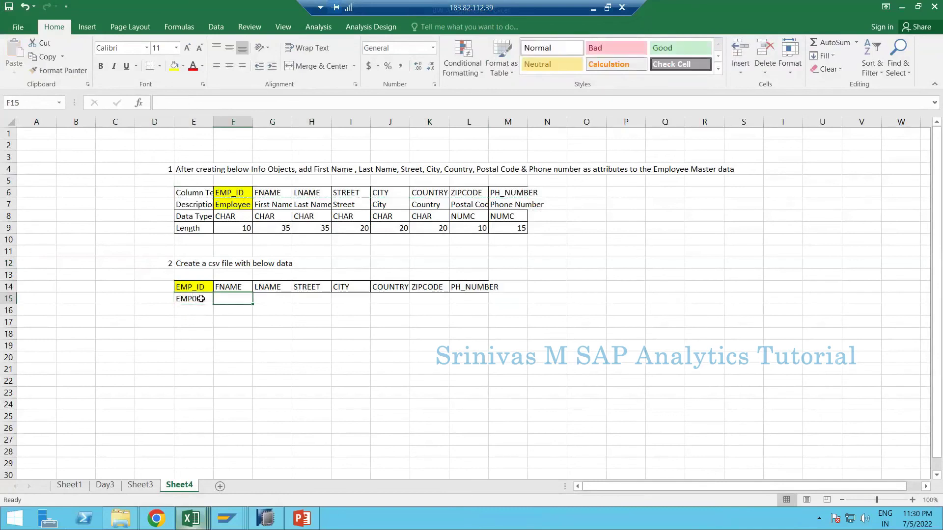
type("Em")
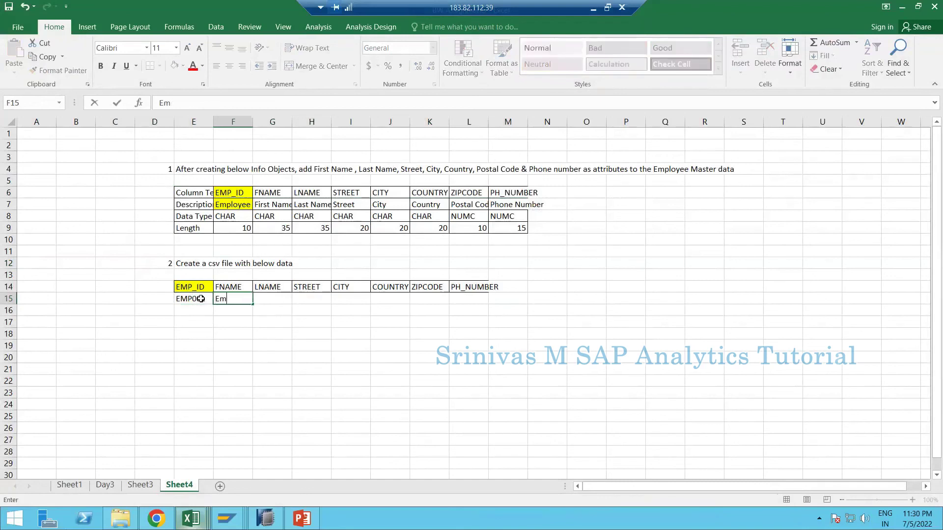
type("ployee")
key("Tab")
type("1")
key("Tab")
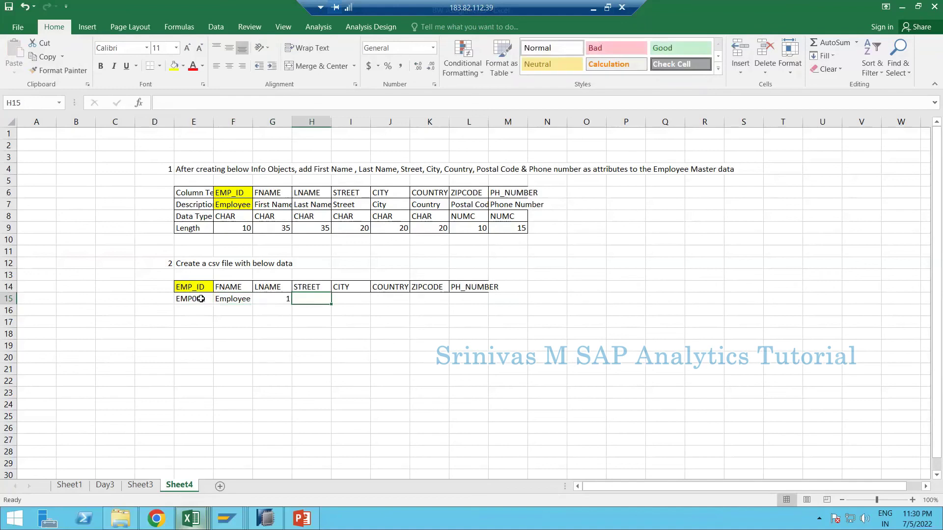
type("S1")
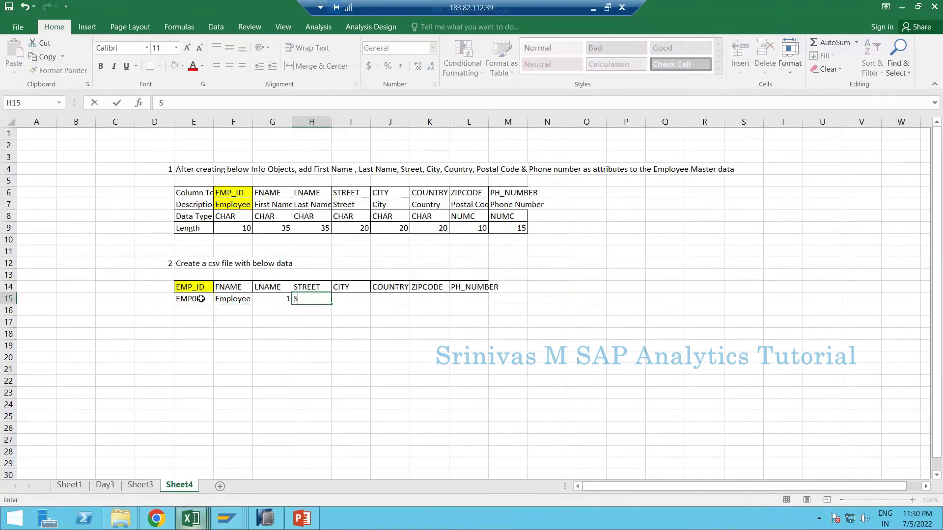
key("Tab")
type("C")
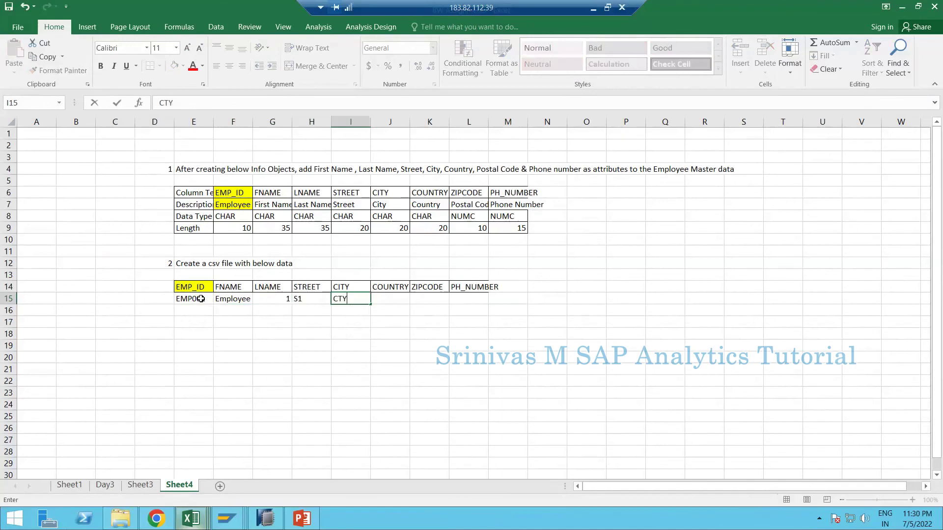
key("Tab")
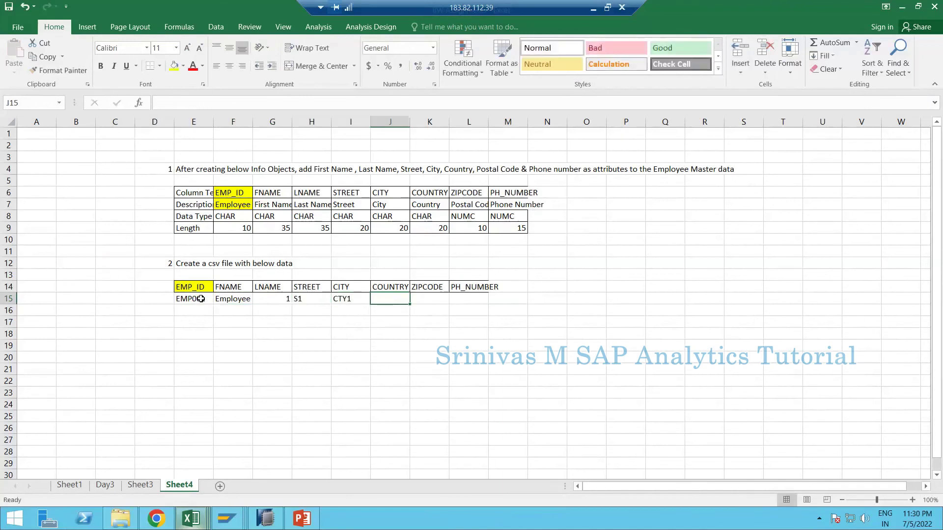
type("IND")
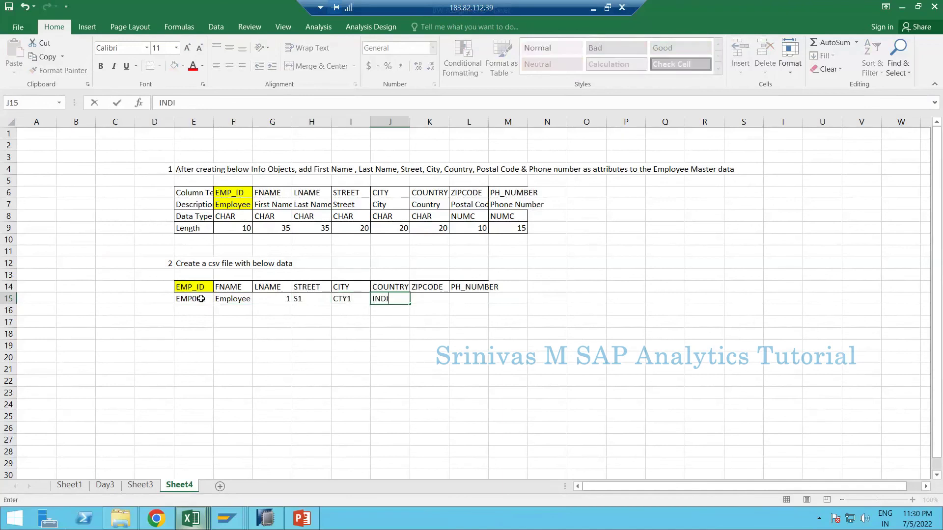
key("BackSpace")
key("Tab")
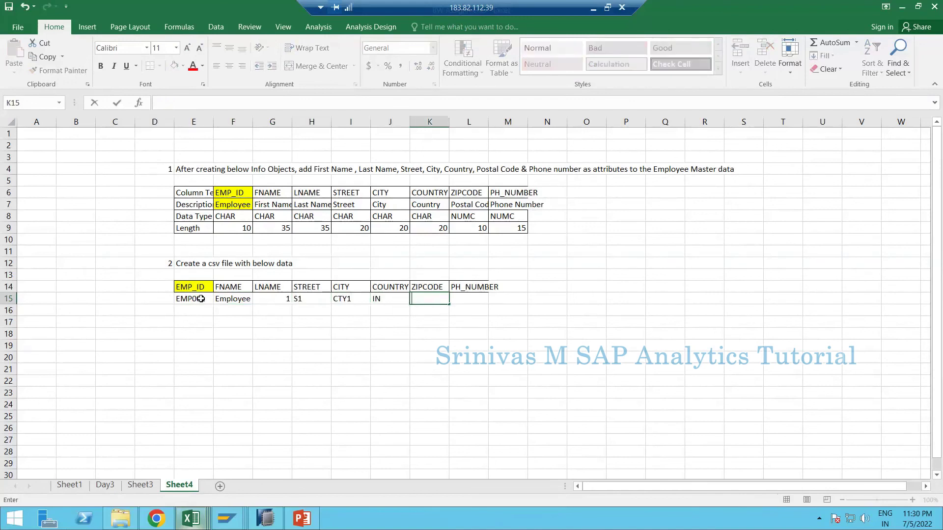
key("Left")
type("IND")
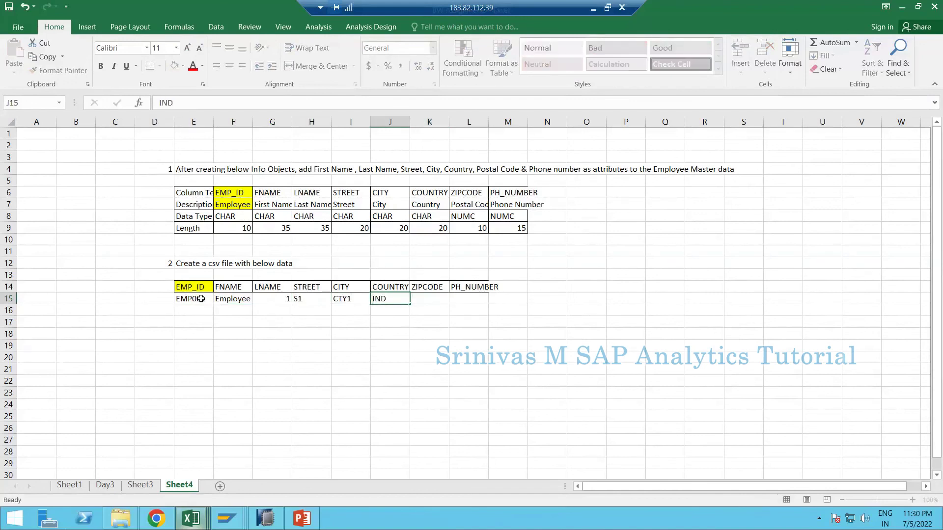
key("Tab")
type("123")
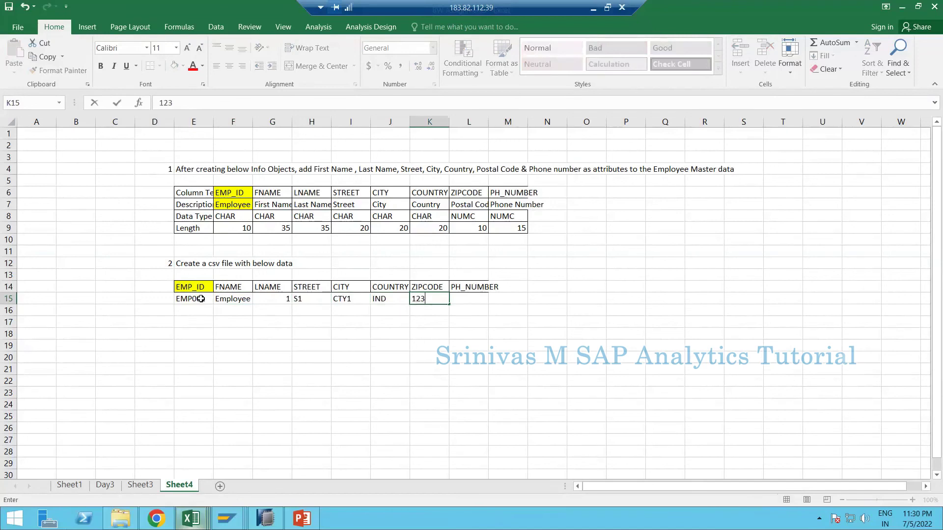
key("Tab")
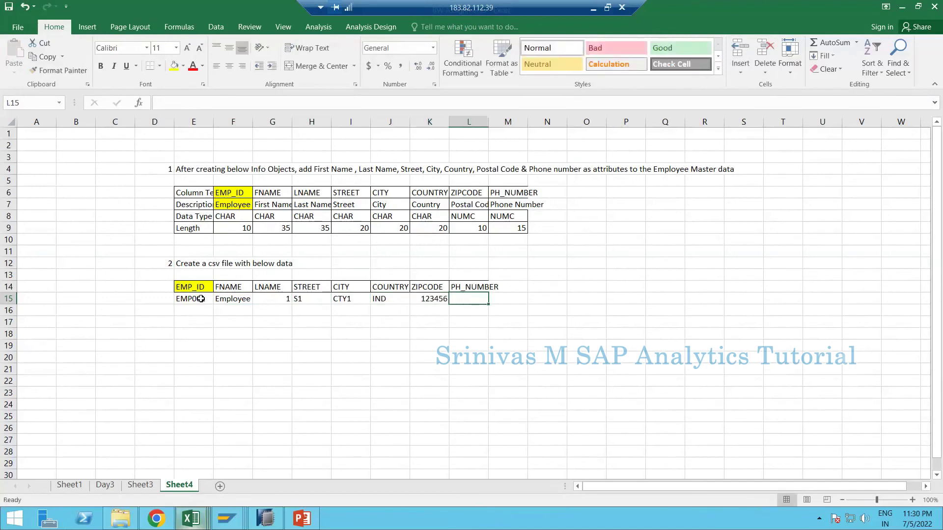
type("121")
key("BackSpace")
type("3")
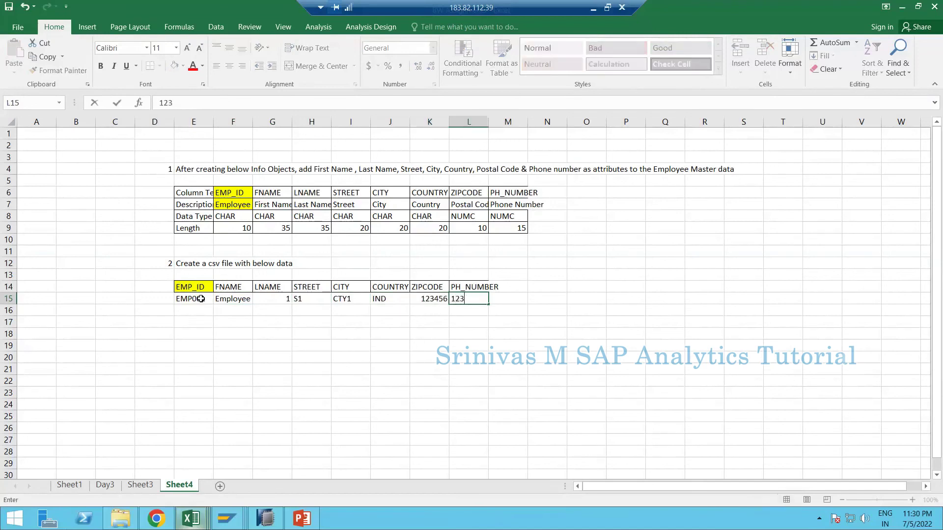
type("56")
key("Return")
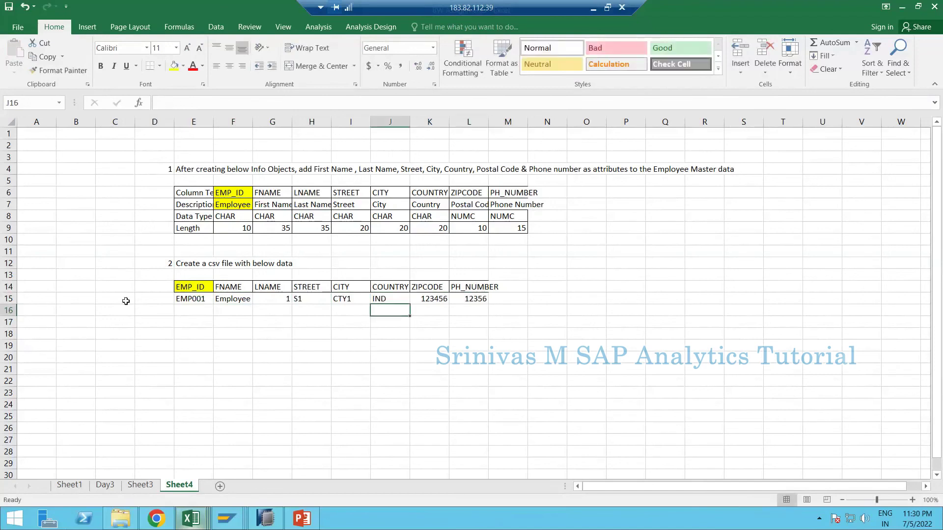
- Fill row 16 for EMP002: Employee, 2, copied S1, CTY1, IND, 123456, phone 987654
left_click(202, 307)
type("EMP001")
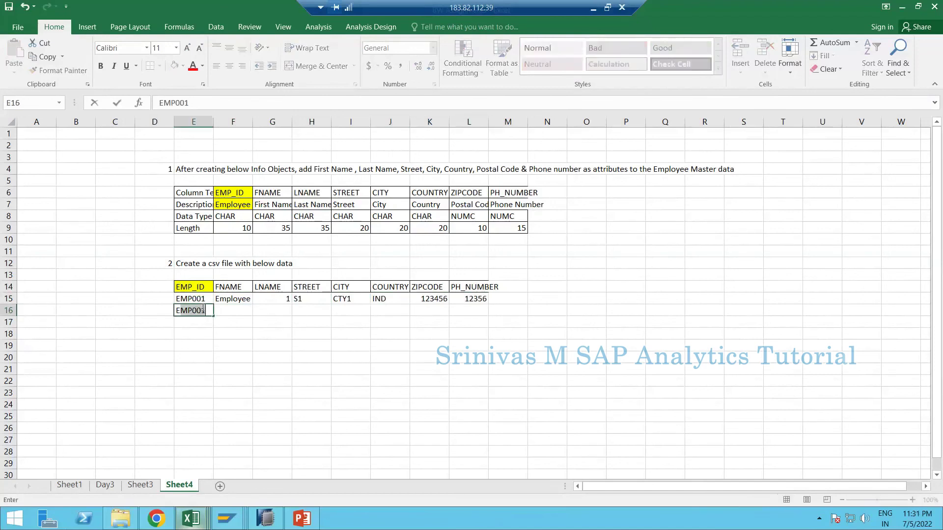
type("2")
key("Tab")
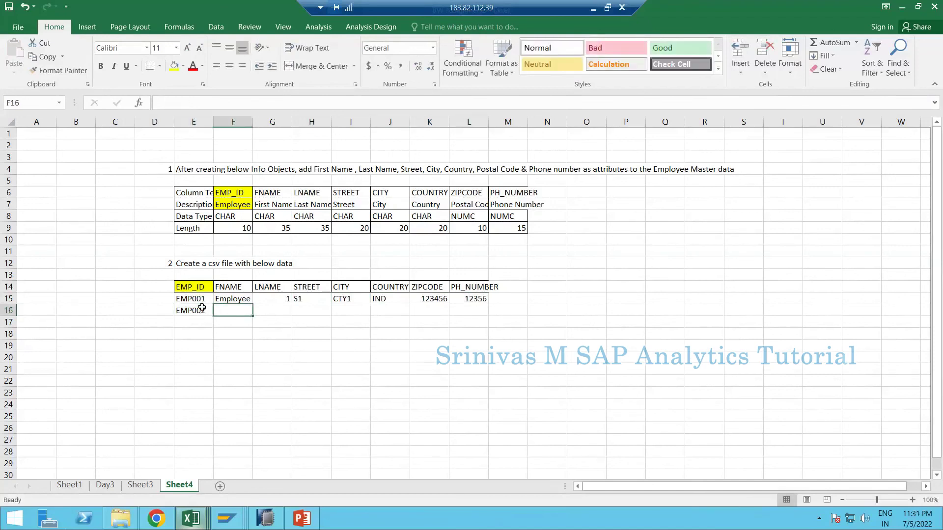
type("Employee")
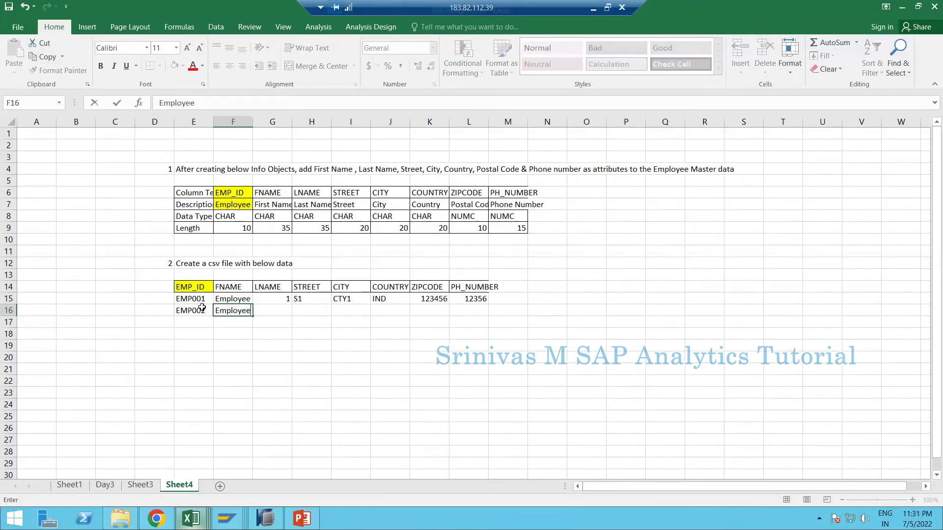
key("Tab")
type("2")
key("Tab")
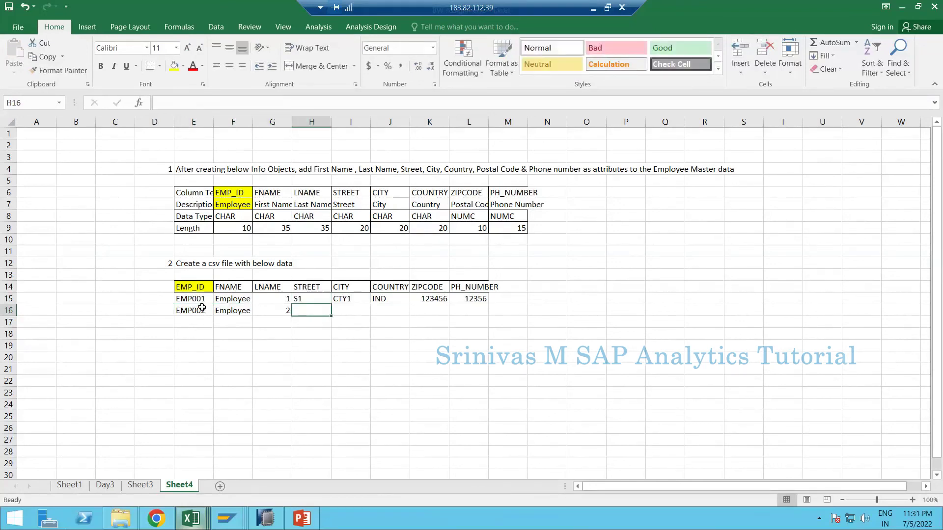
key("Up")
key("shift+Right")
key("shift+Right")
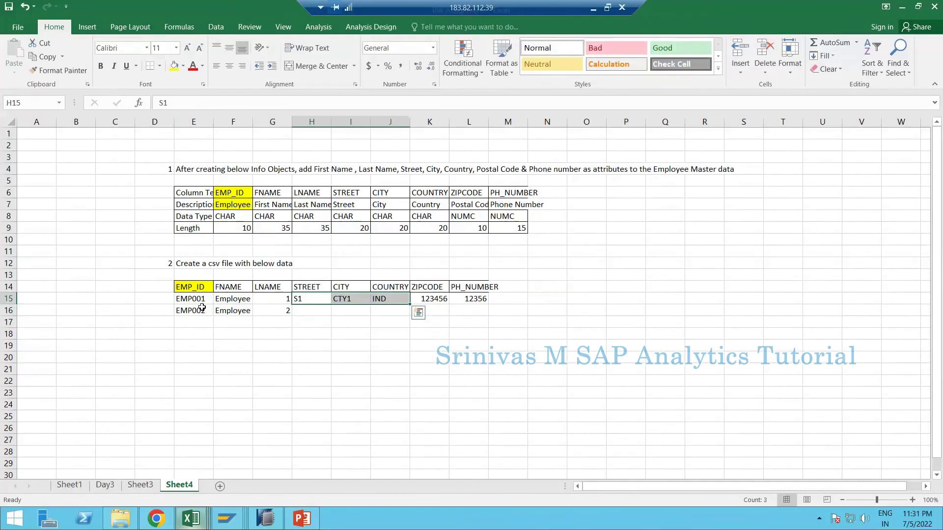
key("ctrl+c")
key("Down")
key("ctrl+v")
key("Right")
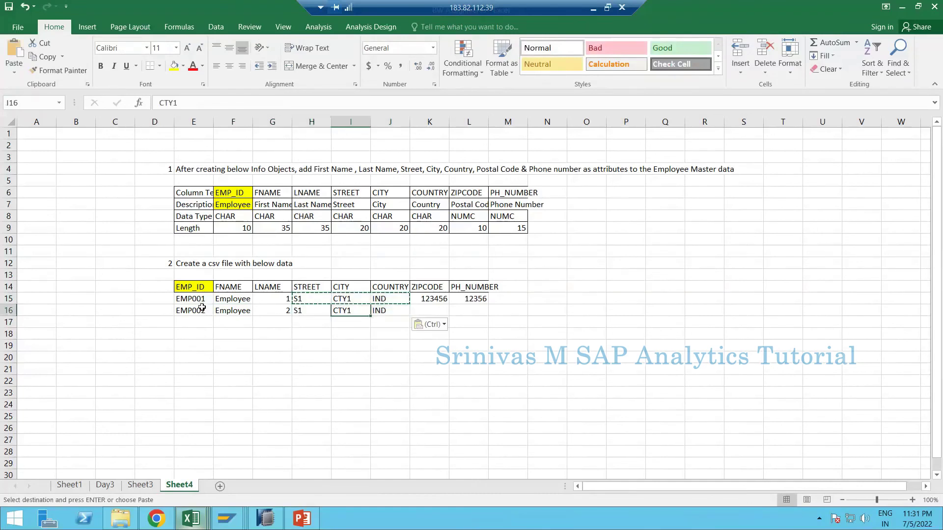
key("Right")
key("Escape")
key("Right")
key("Up")
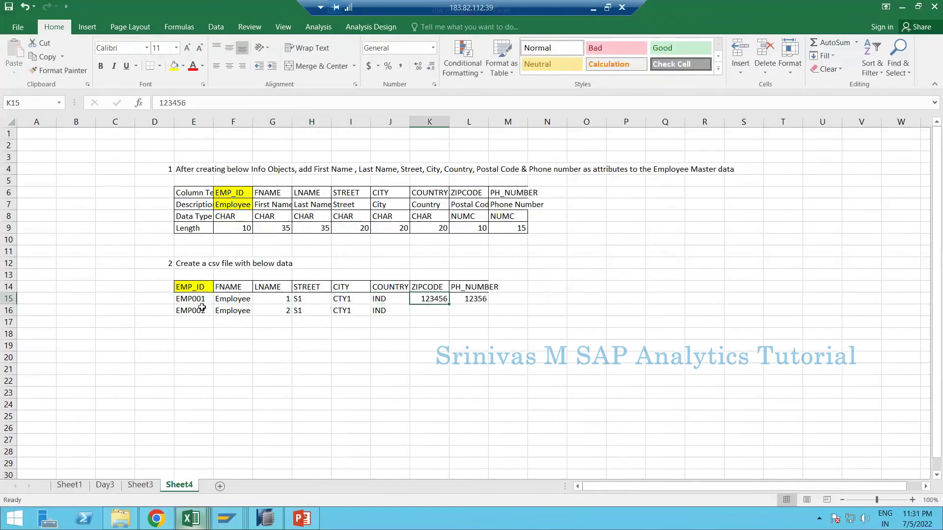
key("ctrl+c")
key("Down")
key("ctrl+v")
key("Right")
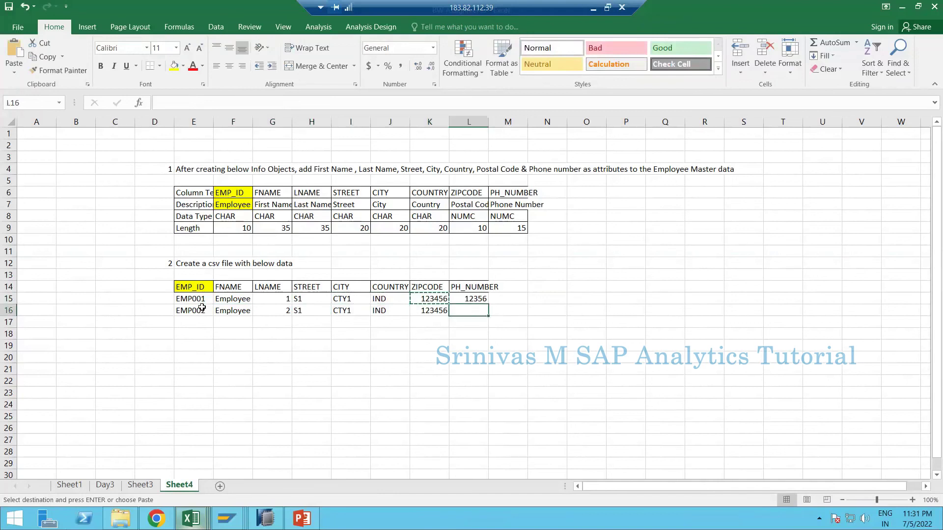
key("Escape")
type("987654")
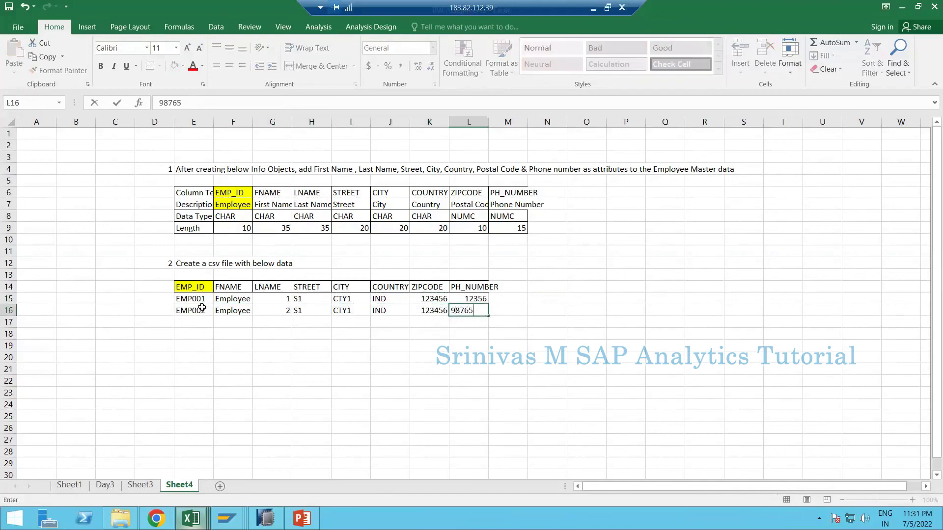
key("Return")
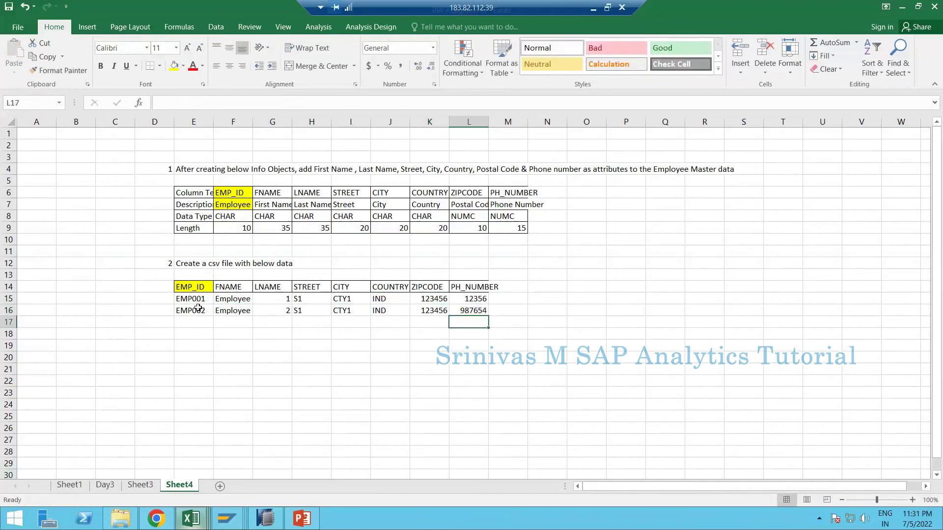
left_click_drag(191, 286, 480, 311)
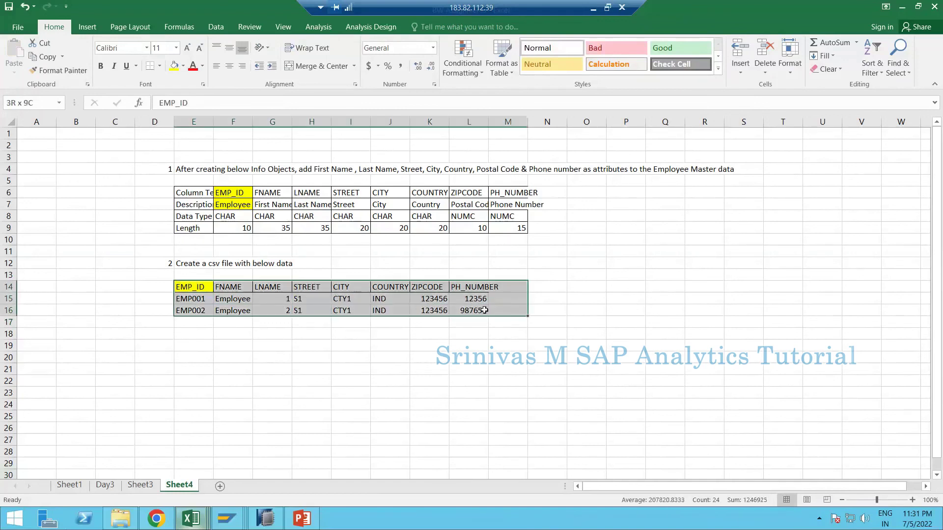
- Append '(comma seperated)' to the step 2 instruction in E12
left_click(189, 261)
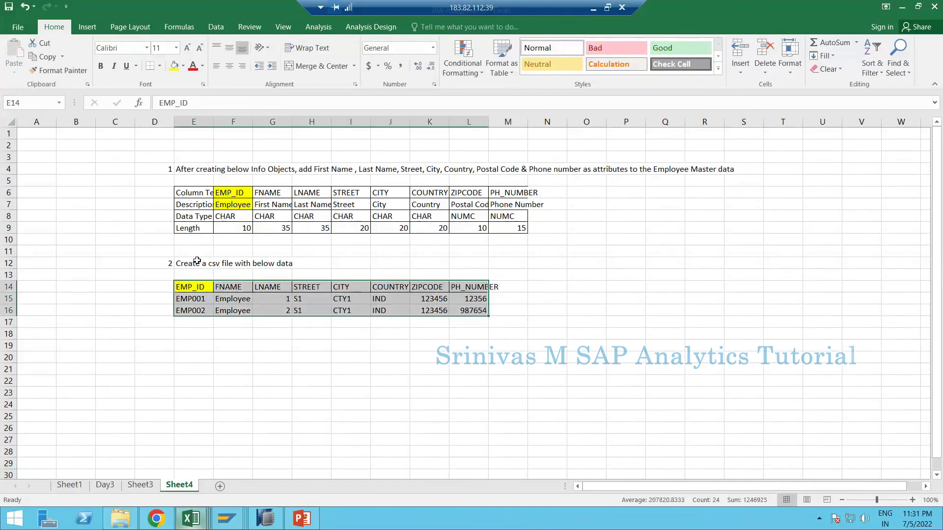
left_click(218, 103)
type("(com")
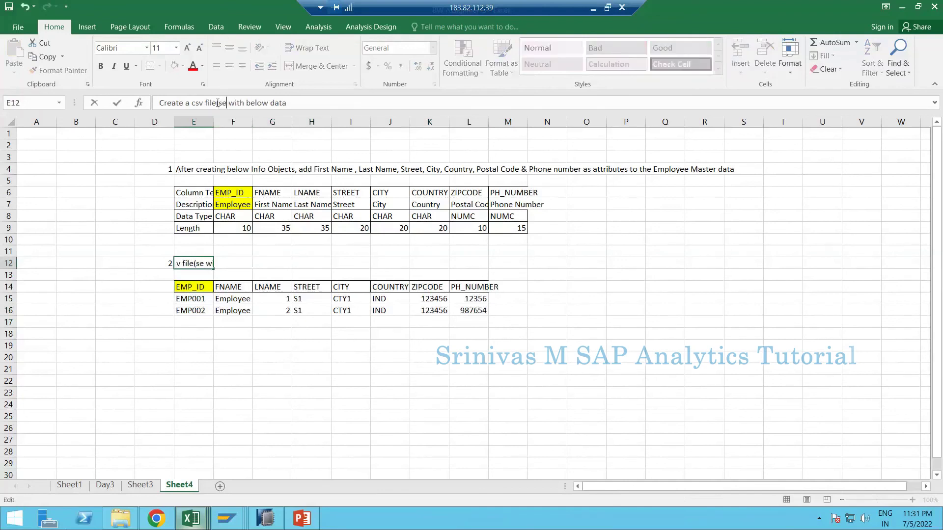
type("ma seperated")
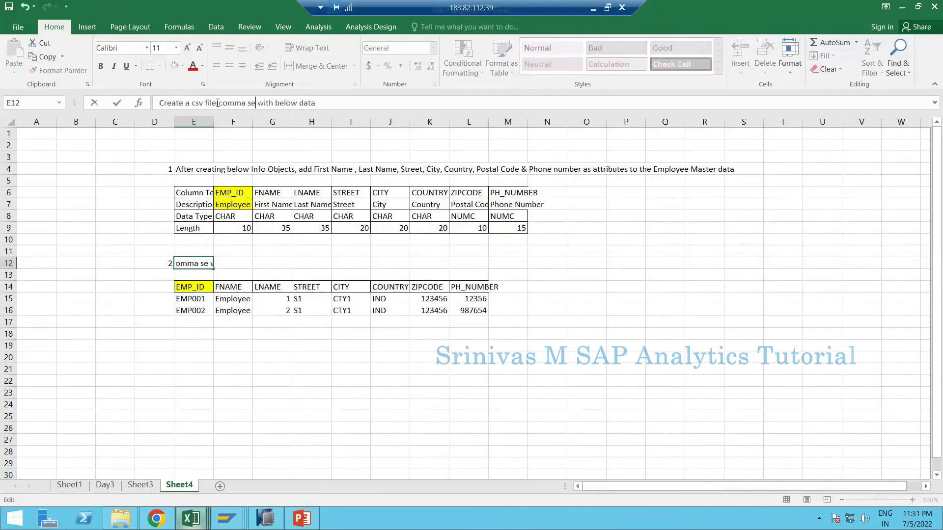
type(")")
key("Return")
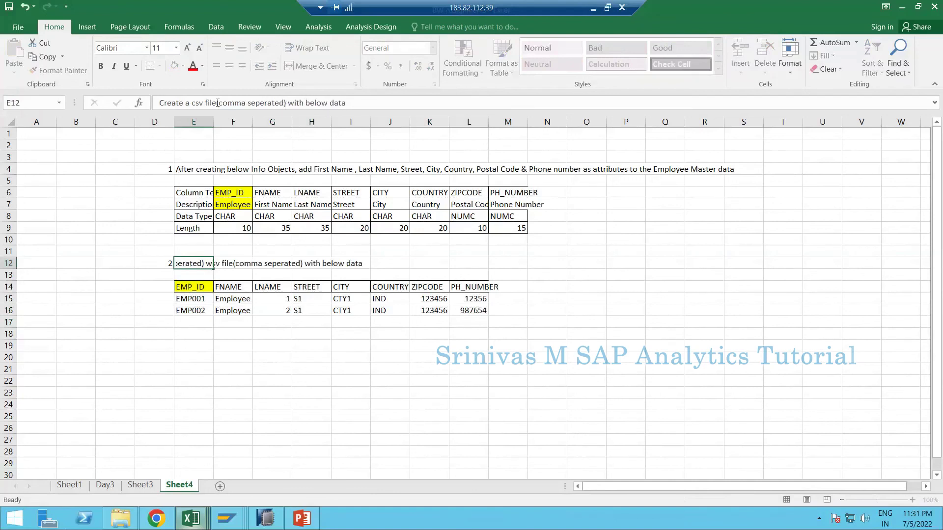
- Enter the step 3 text 'Create a Flat file data source of type Master data attributes with above strucute.' in E18
left_click(169, 334)
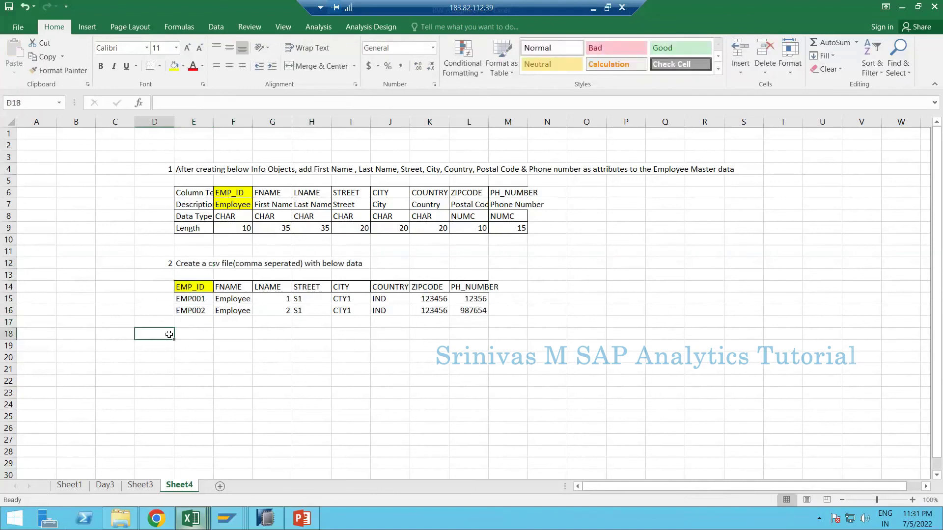
key("Right")
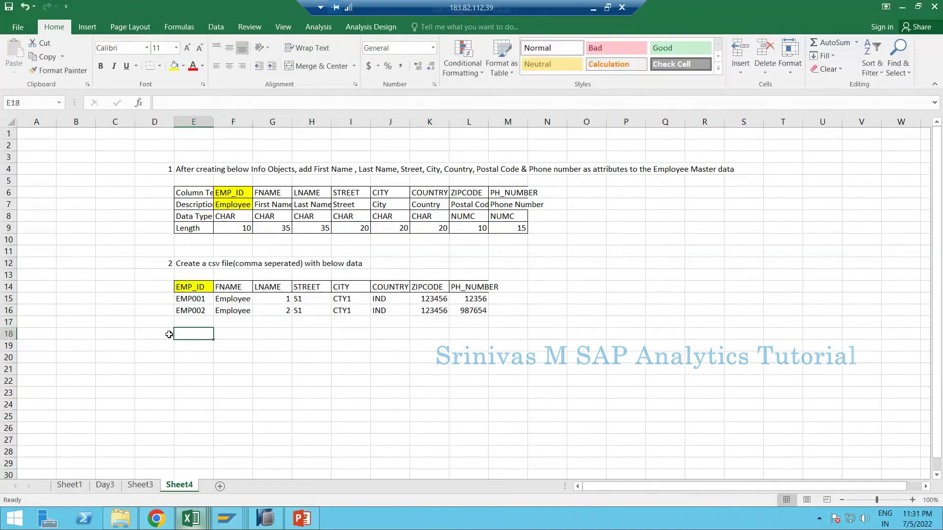
type("Create a Flat")
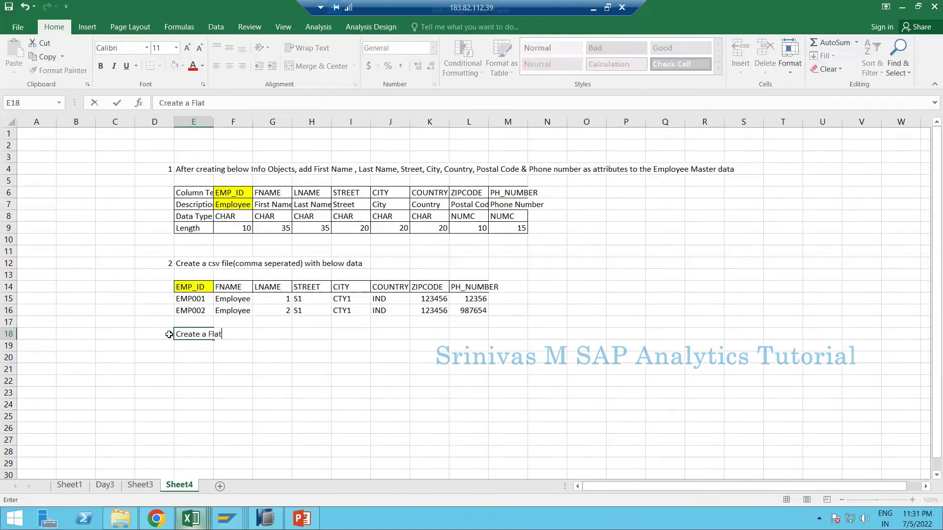
type(" file data soruce o")
key("BackSpace")
key("BackSpace")
key("BackSpace")
key("BackSpace")
key("BackSpace")
key("BackSpace")
type("urce of type")
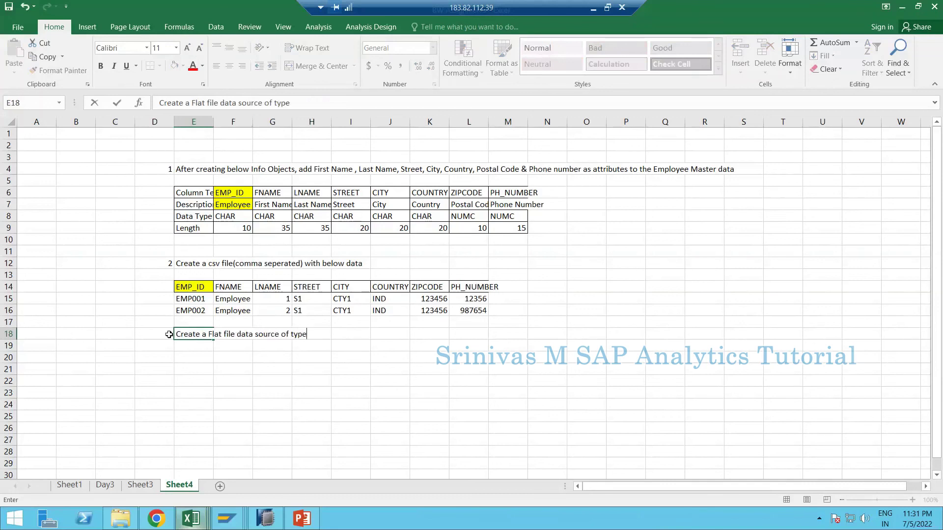
type(" Master data attributes")
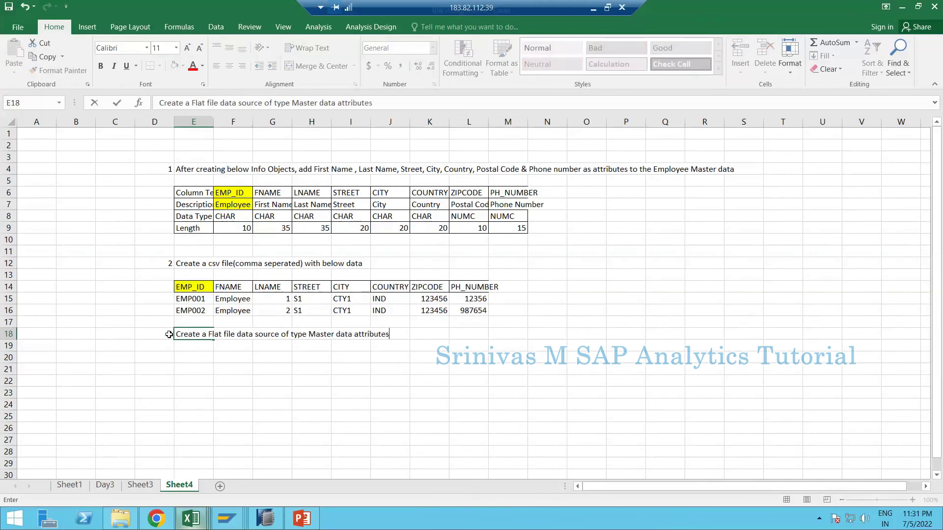
type(" with above strucute")
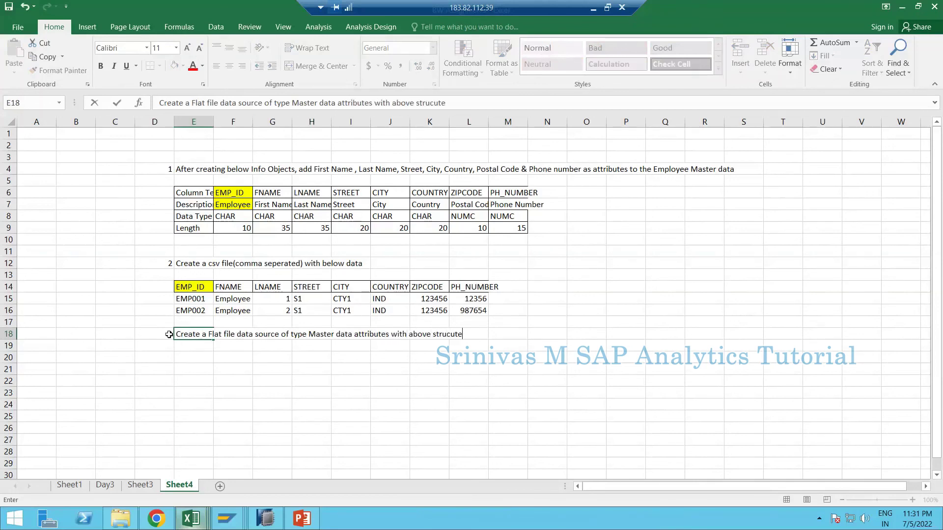
type(".")
left_click(143, 348)
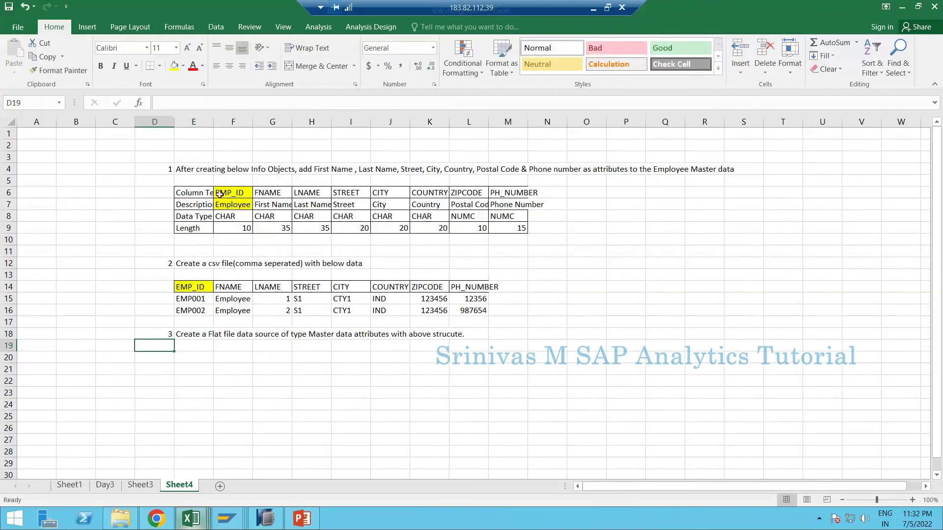
left_click_drag(233, 192, 511, 193)
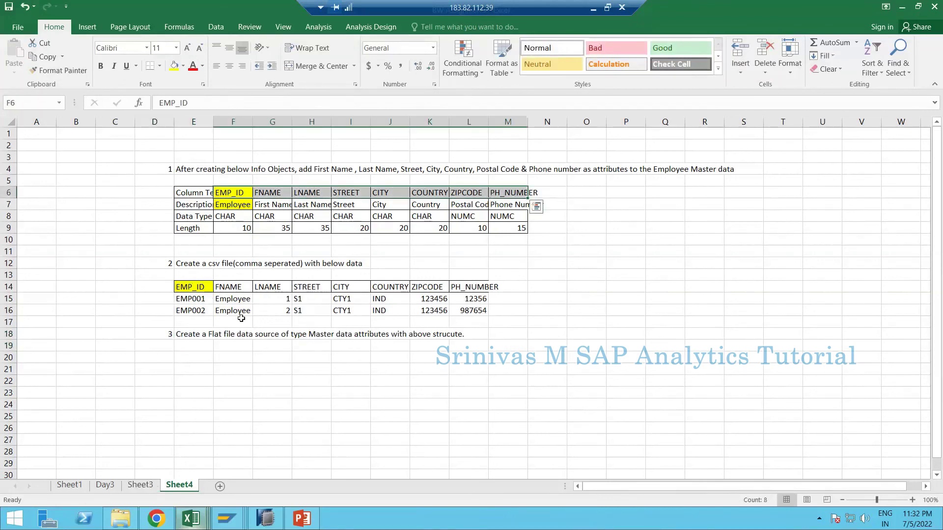
- Add step 4: 'load data from CSV file into the Master data info object.'
left_click(160, 363)
type("4")
key("Tab")
type("loa")
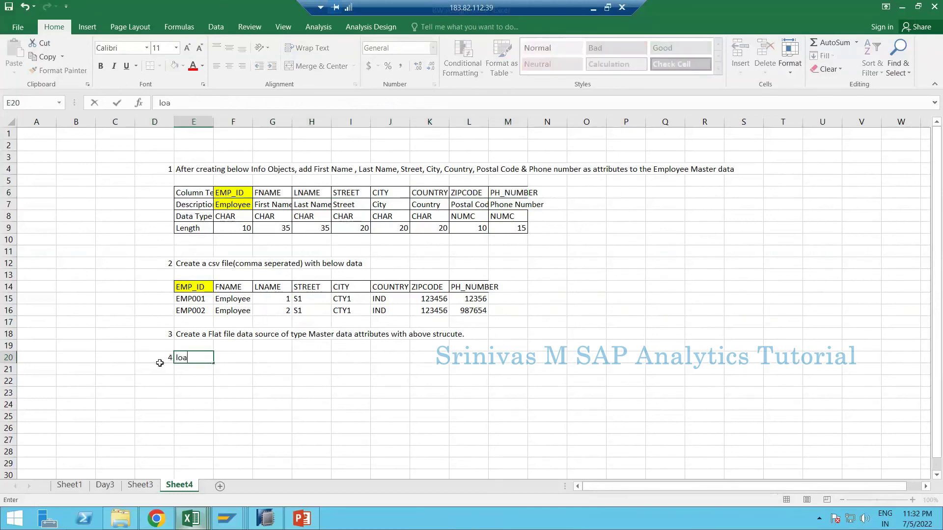
type("d data from CS")
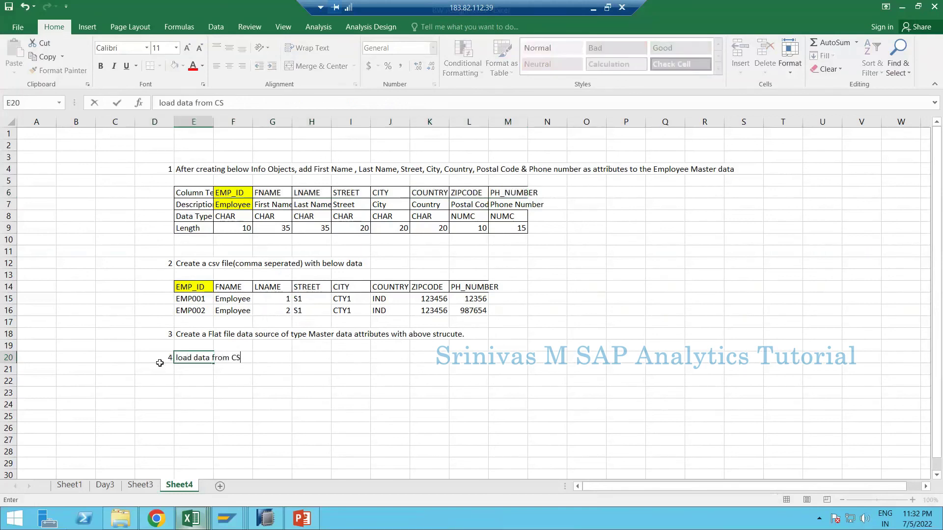
type("VB")
key("BackSpace")
key("BackSpace")
type("fiel int")
key("BackSpace")
key("BackSpace")
key("BackSpace")
type("into the Master data i")
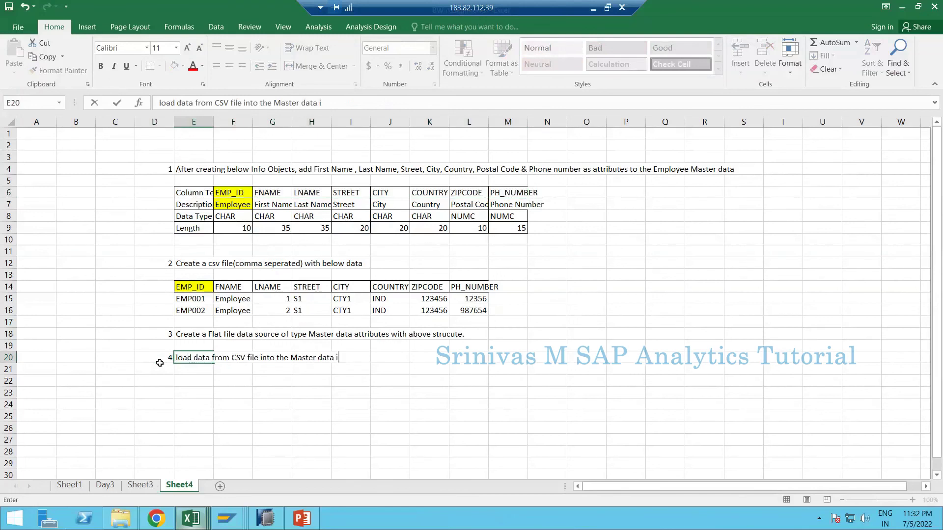
type("nfo object.")
left_click(160, 366)
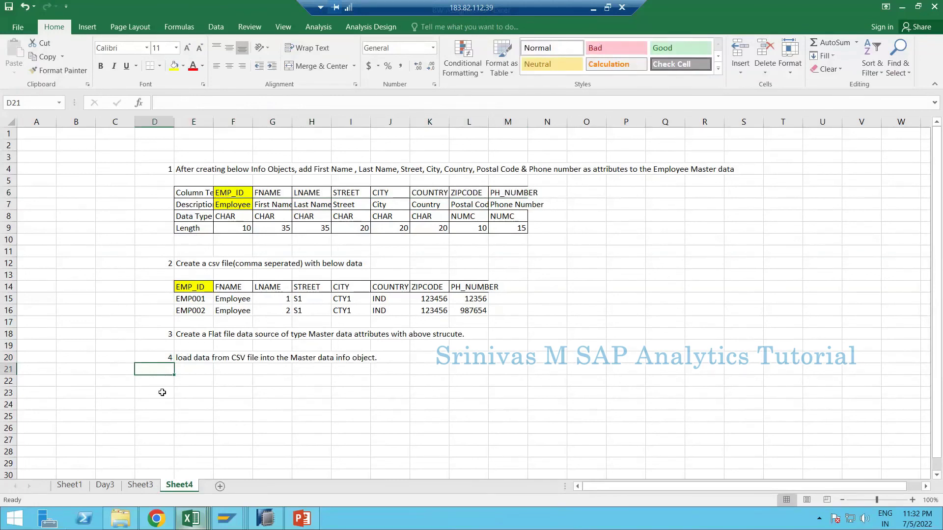
- Add step 5: 'And maintain below master data manually via Master data maintenance'
left_click(162, 383)
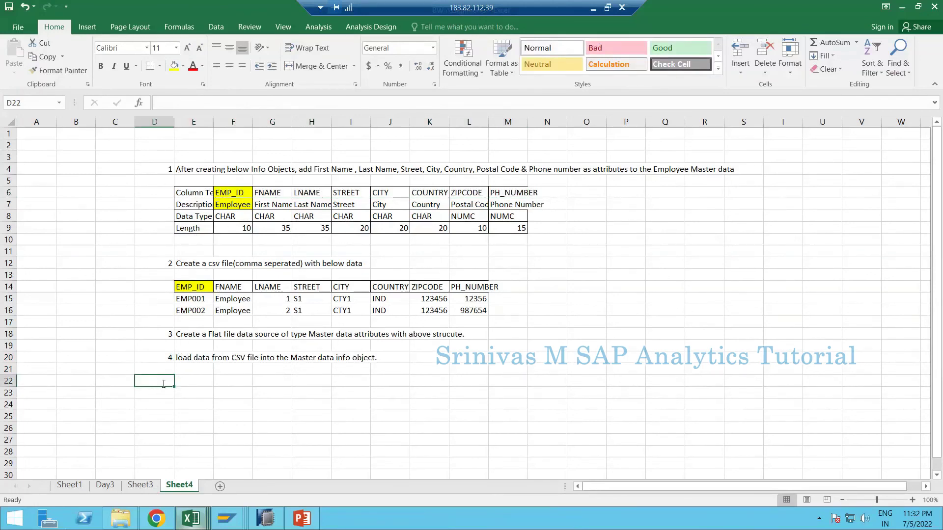
type("5")
key("Tab")
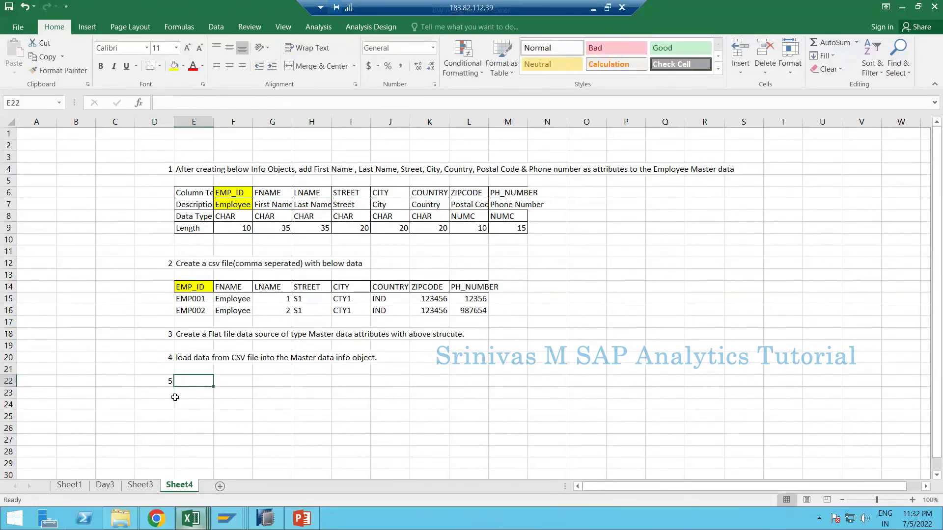
type("And m")
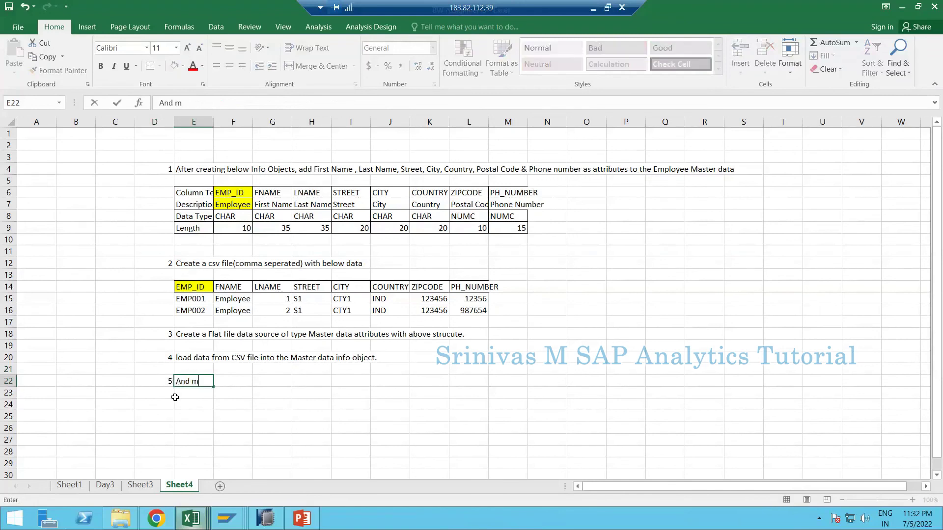
type("aintain below master data ma")
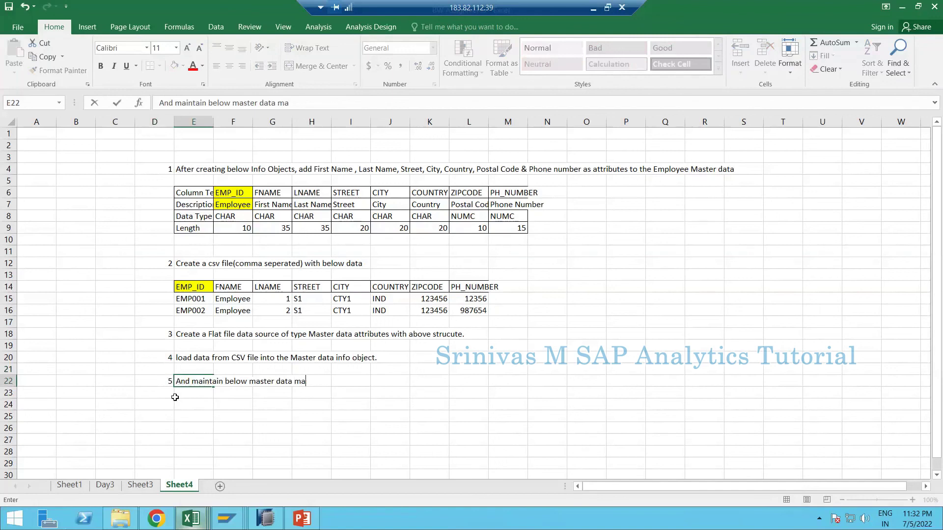
type("nually from brow")
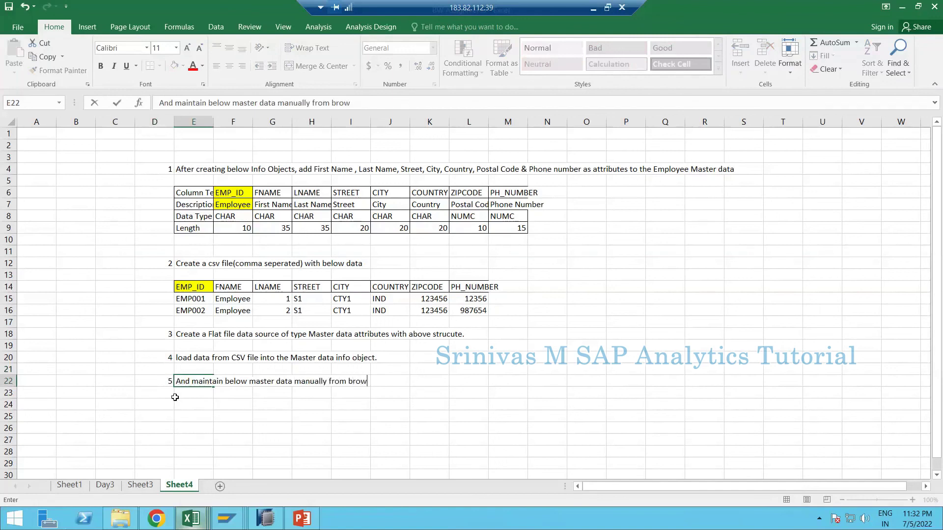
key("BackSpace")
key("BackSpace")
key("BackSpace")
key("BackSpace")
key("BackSpace")
key("BackSpace")
key("BackSpace")
key("BackSpace")
type("via Mater")
key("BackSpace")
key("BackSpace")
type("ster data maint")
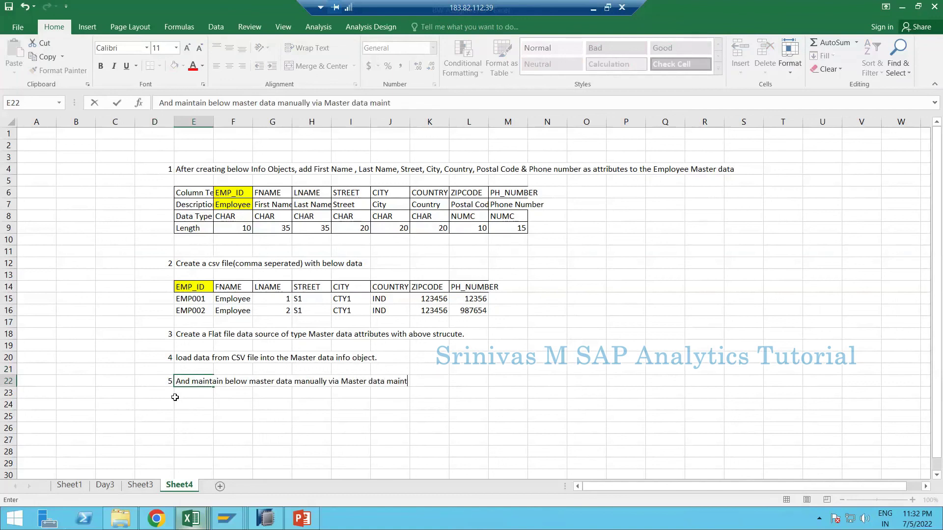
type("enance")
left_click(172, 395)
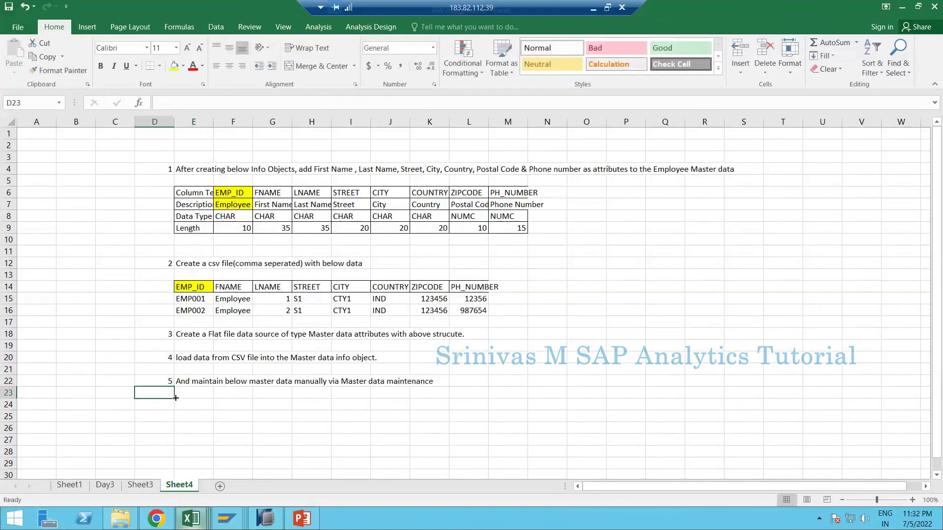
- Enter record EMP010, Employee, 10, S2, CTY2, IND, postal code and phone number in row 24; style E25 Neutral
left_click(193, 411)
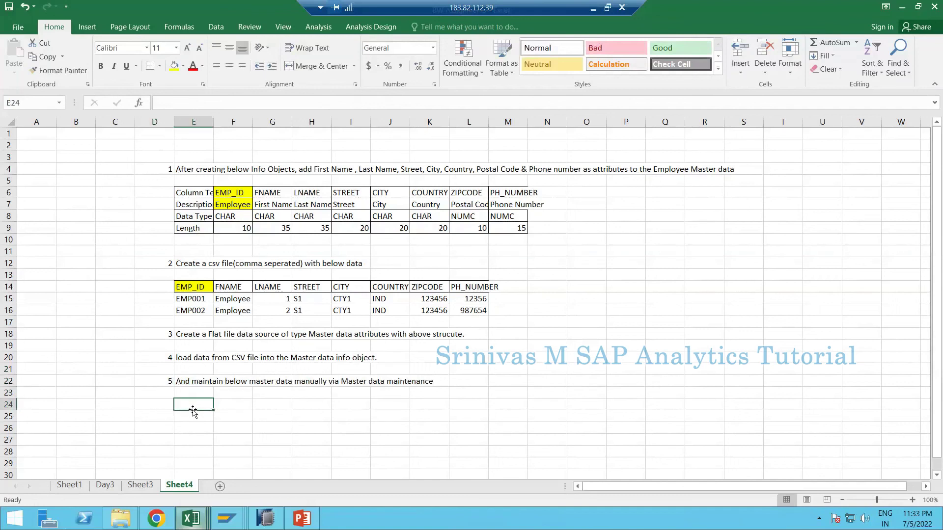
type("EMP")
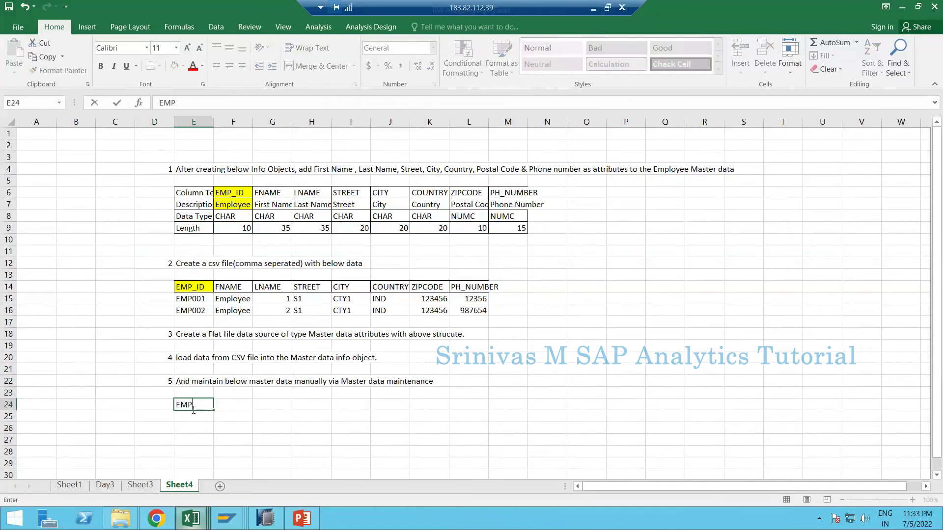
type("010")
key("Tab")
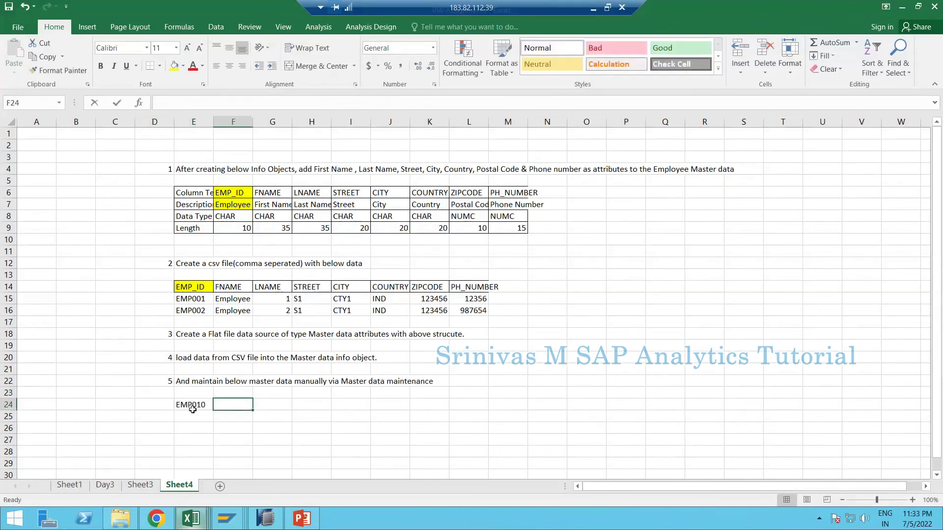
type("Employe")
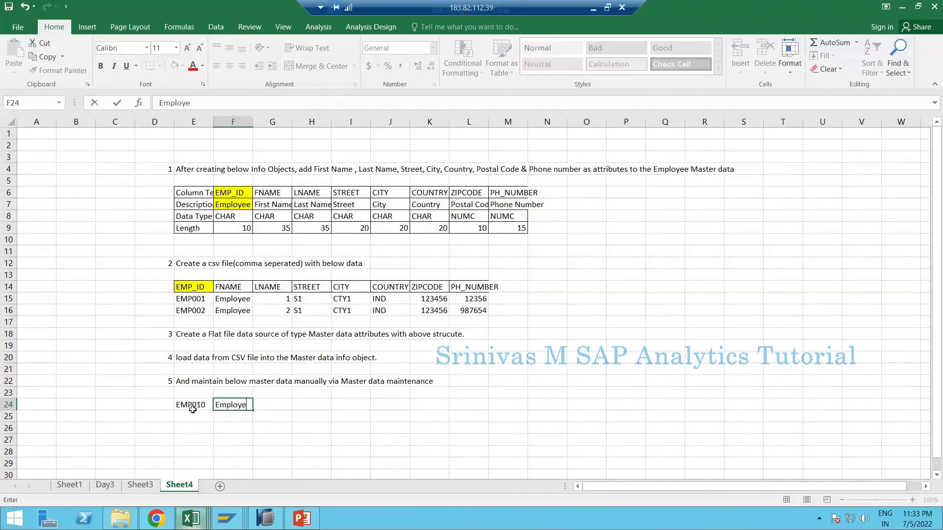
type("e")
key("Tab")
type("10")
key("Tab")
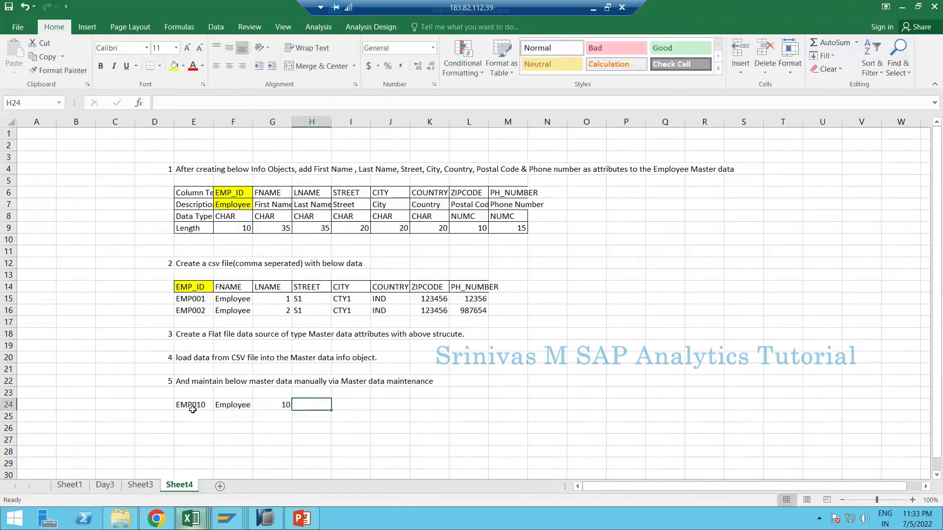
type("S2")
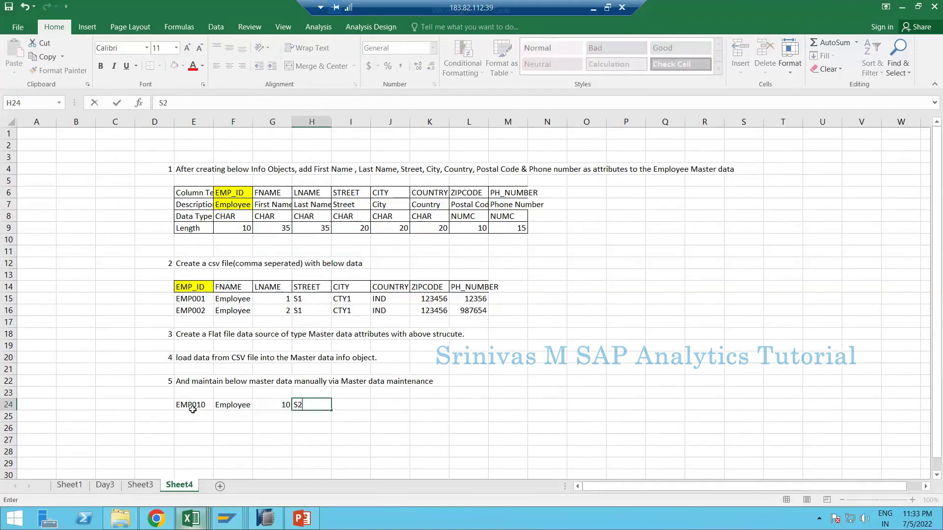
key("Tab")
type("CTY")
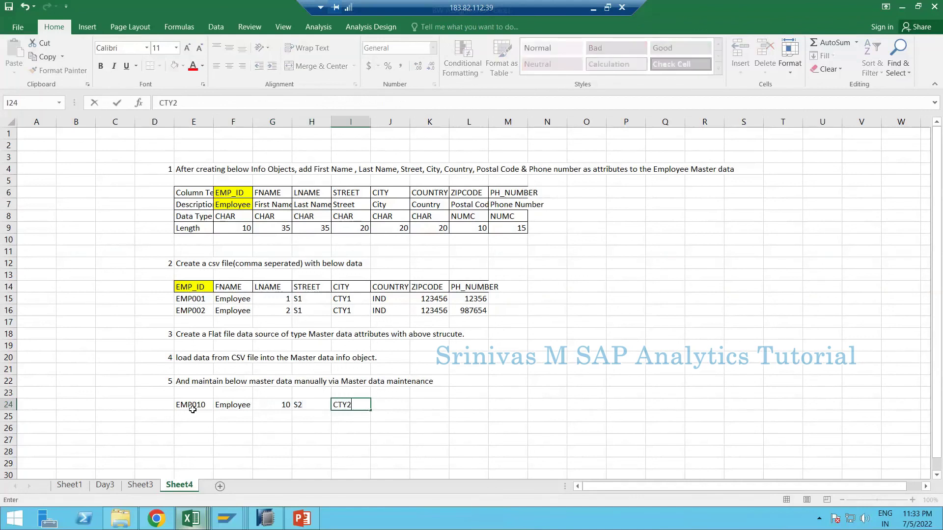
key("Tab")
type("INd")
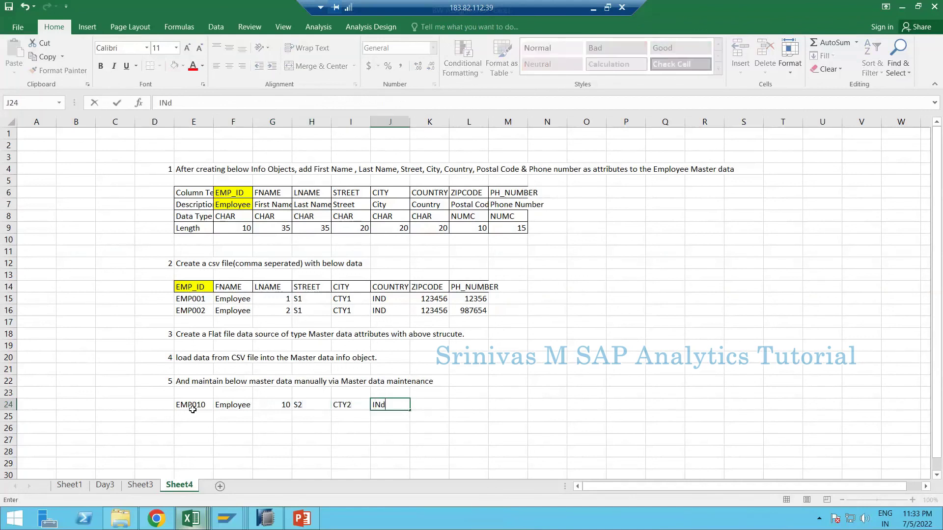
key("BackSpace")
type("D")
type("123456")
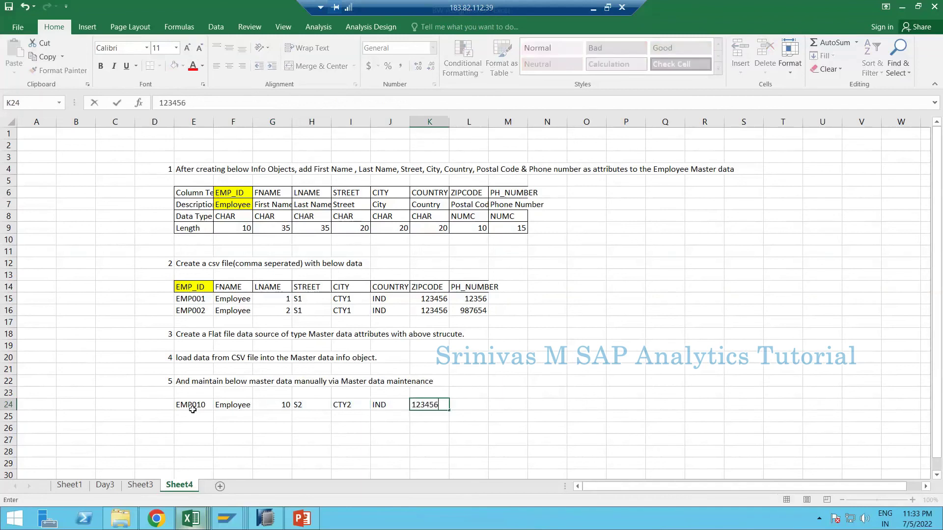
key("Tab")
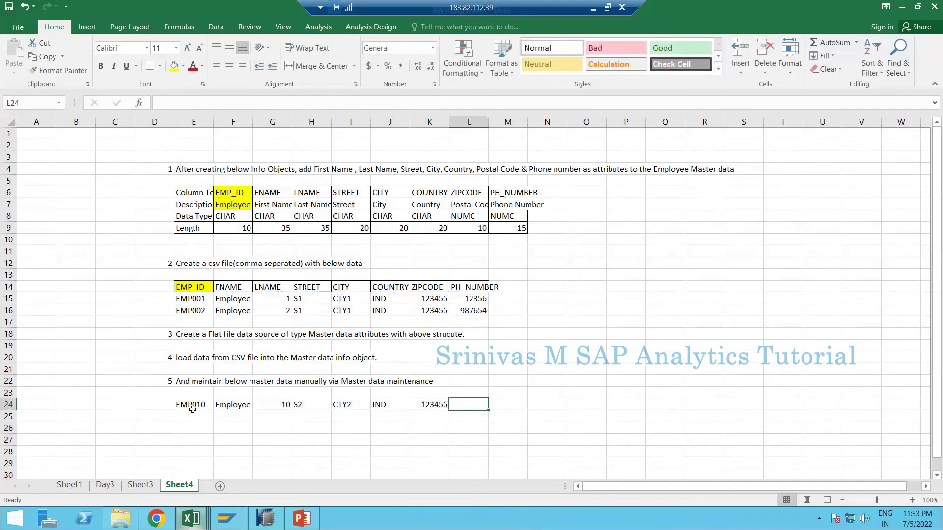
type("56345")
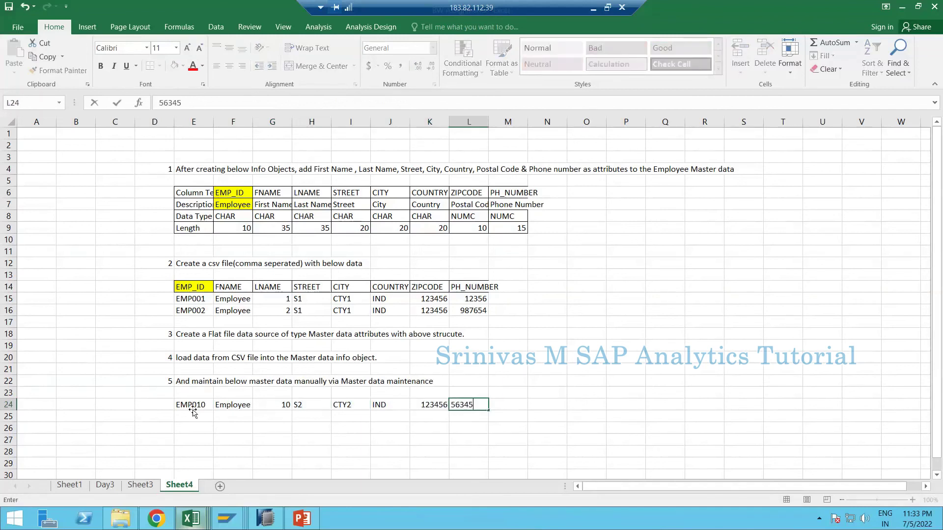
key("Return")
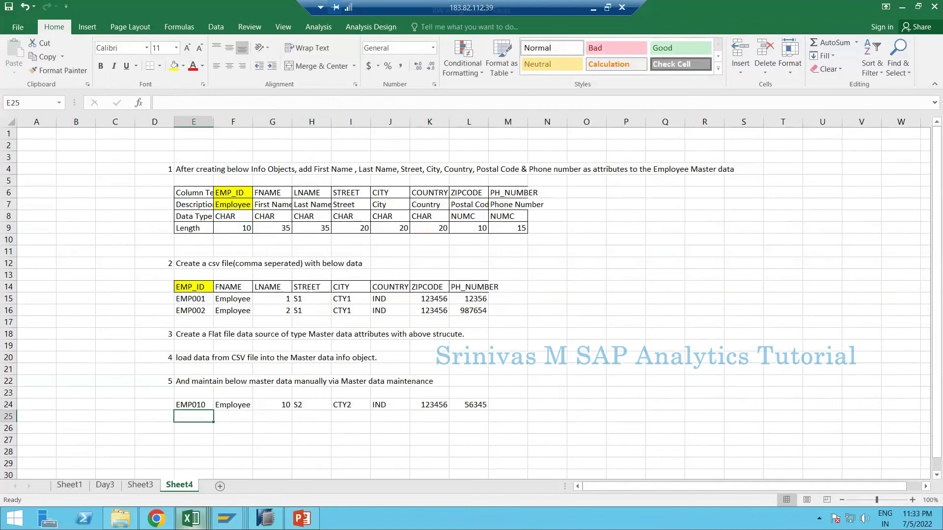
left_click(550, 64)
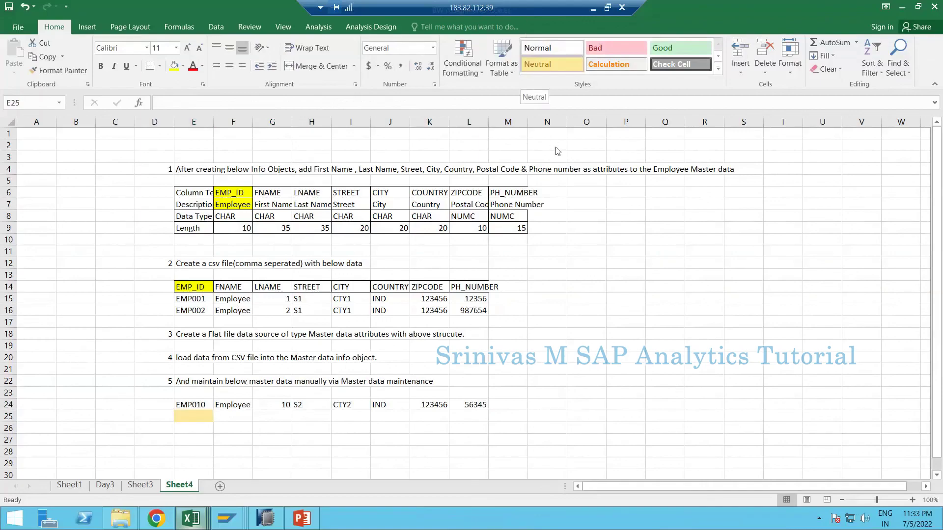